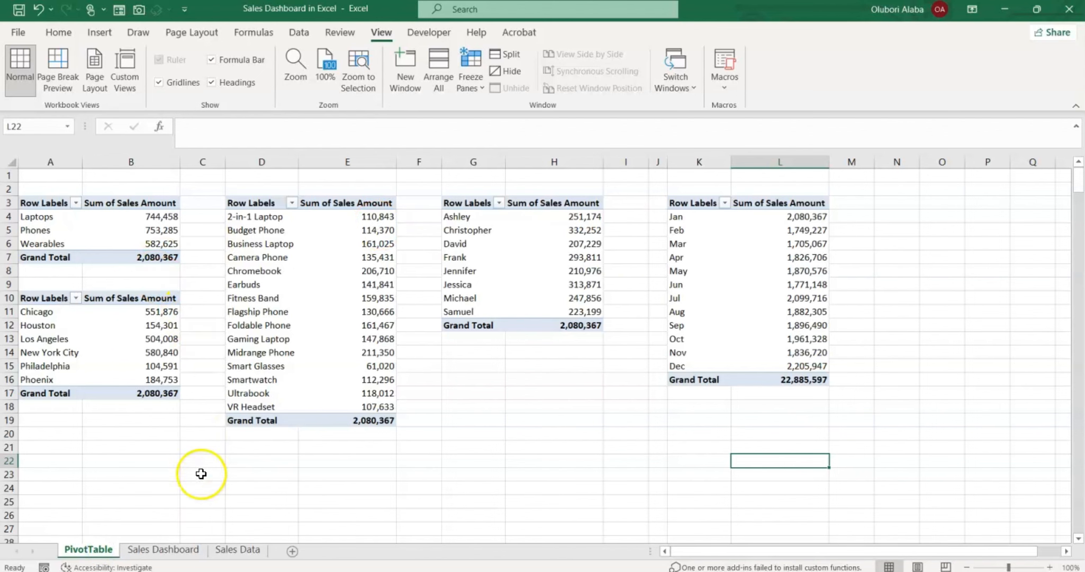
- Review the Sales Data sheet and the finished Sales Dashboard, filtering the dashboard's months slicer to Feb
click(234, 549)
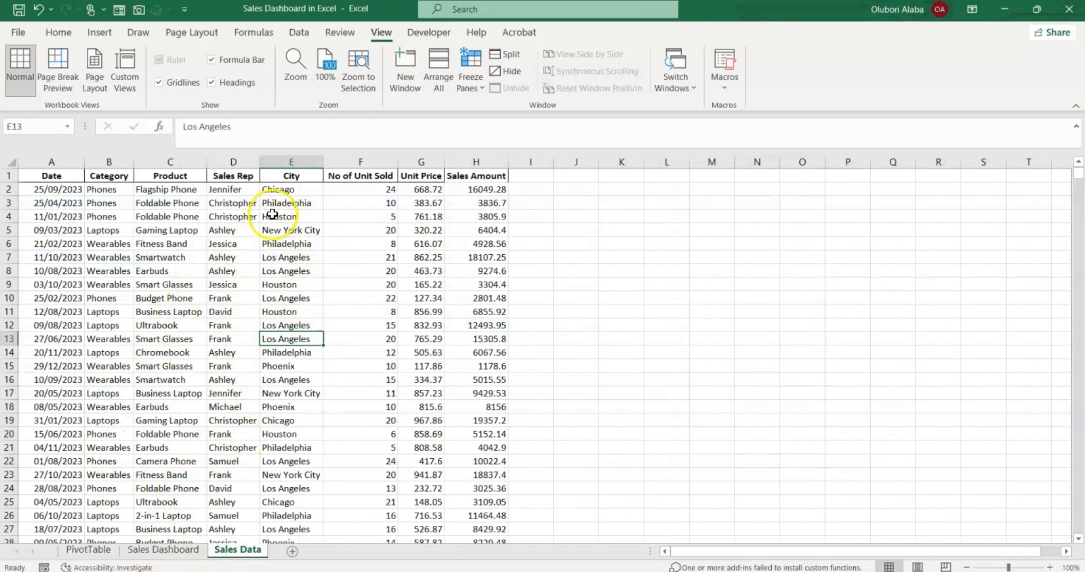
click(175, 549)
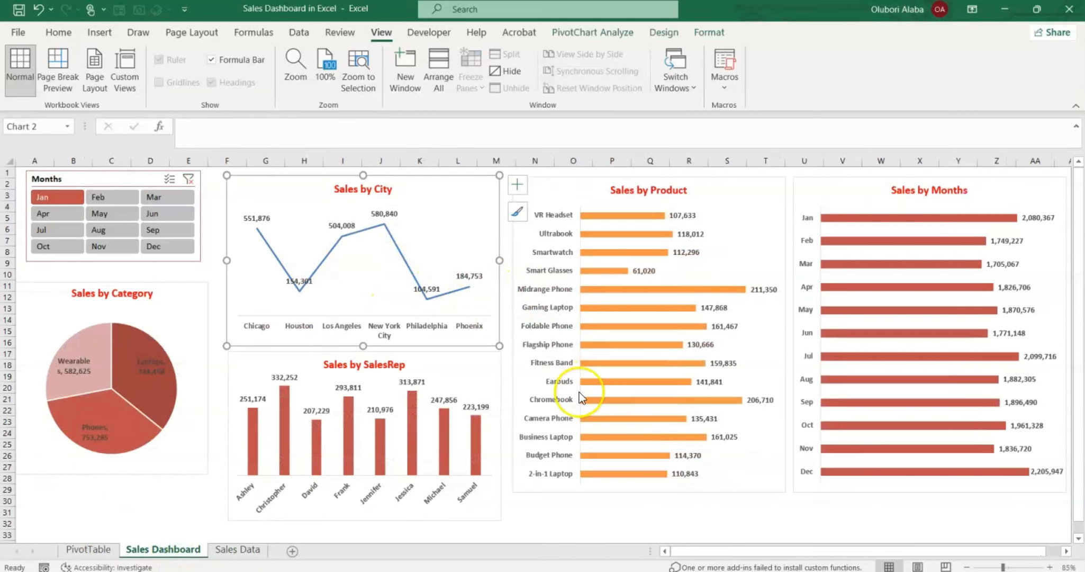
click(103, 199)
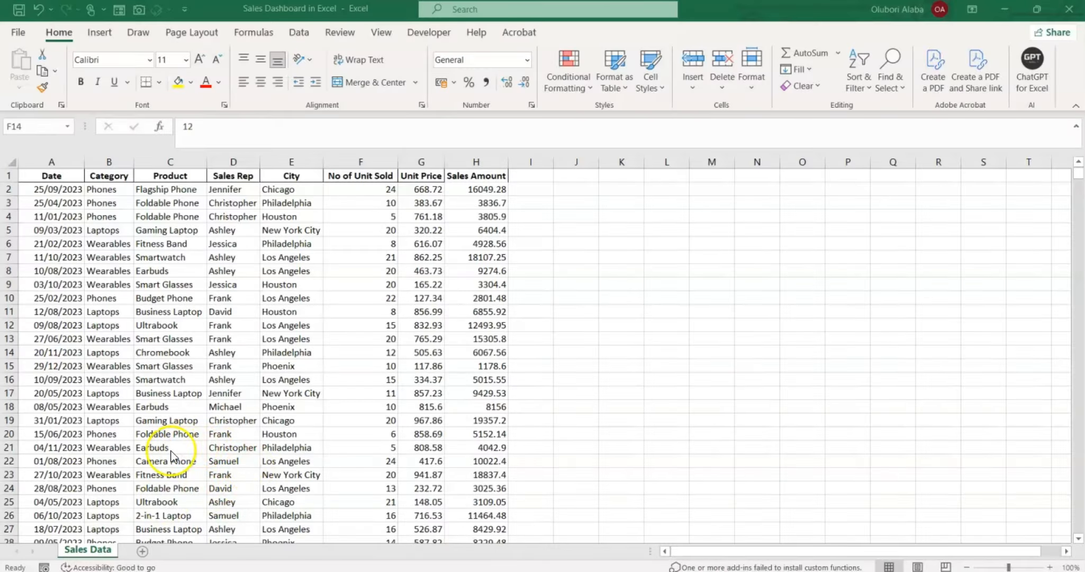
- Examine the records in the Sales Data sheet, including the sales rep, city and units sold columns
click(241, 378)
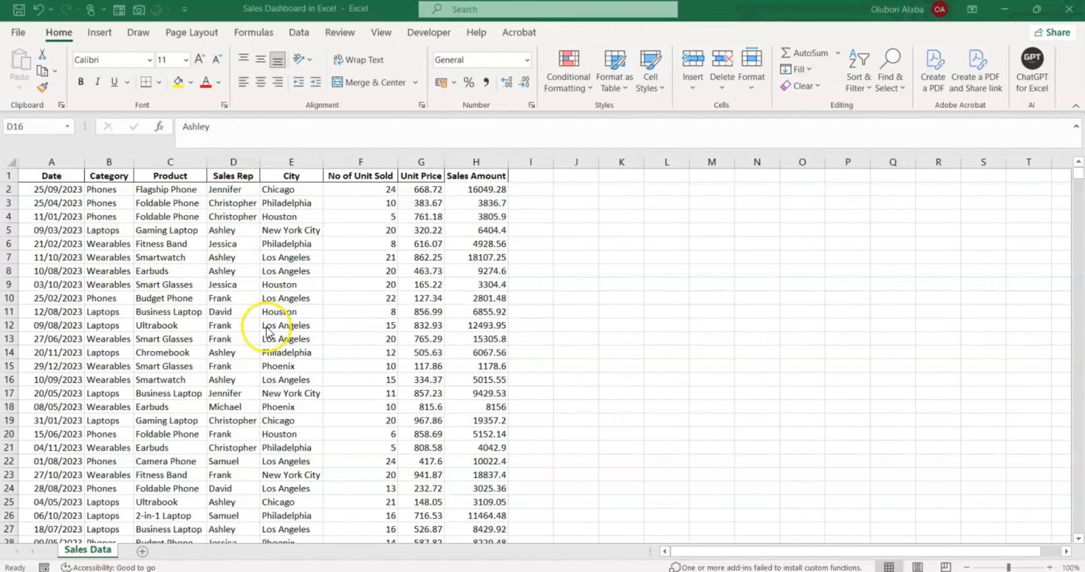
click(230, 325)
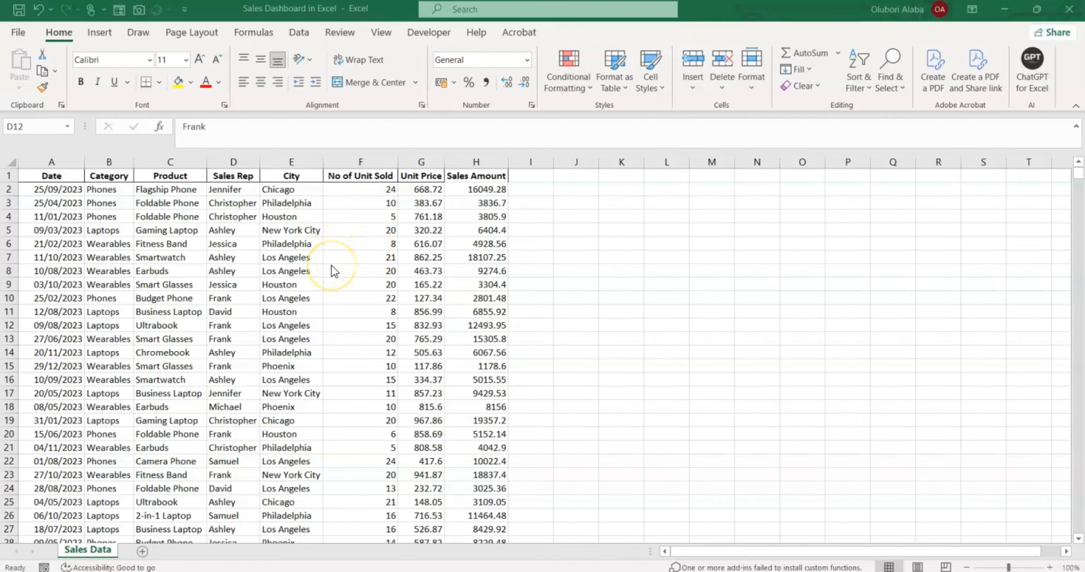
key(F2)
click(293, 295)
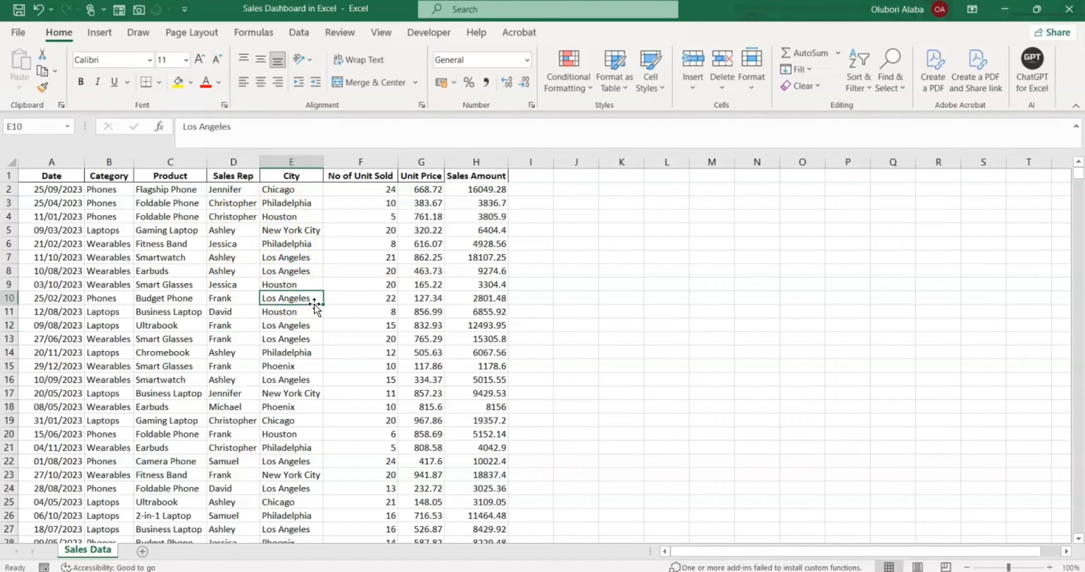
click(290, 188)
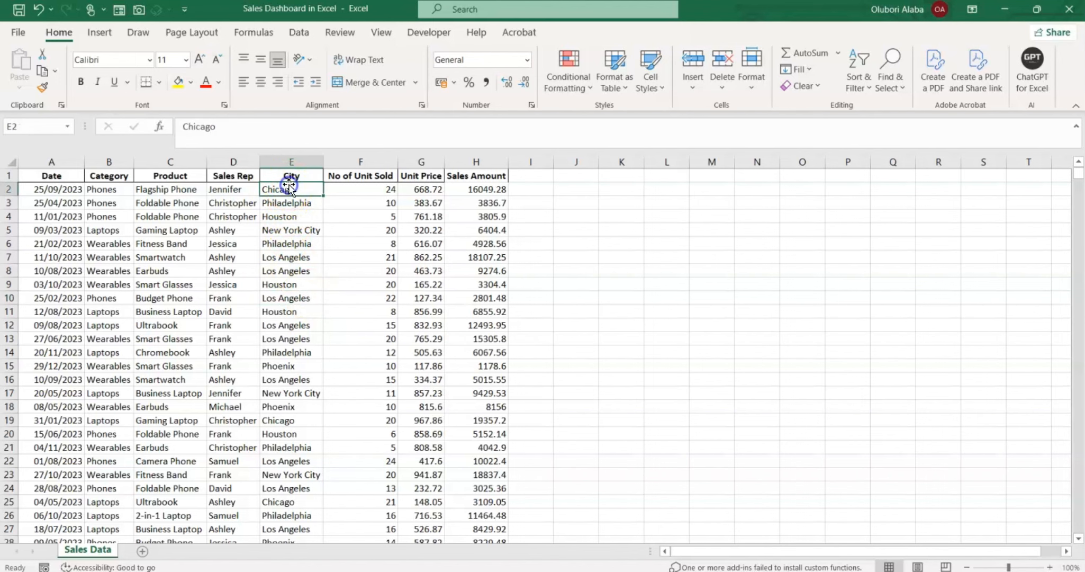
key(ctrl+shift+Down)
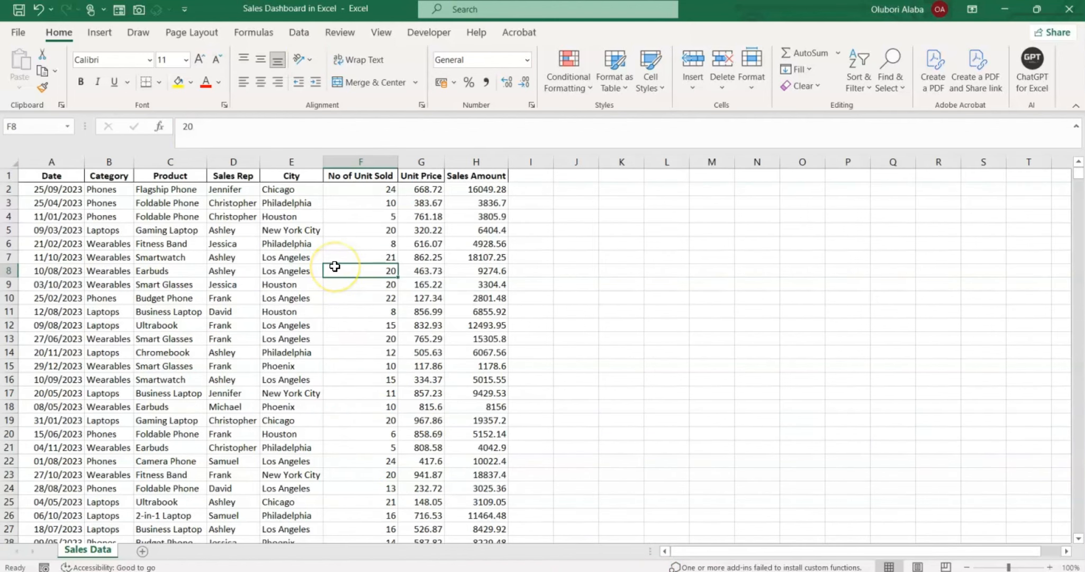
click(275, 281)
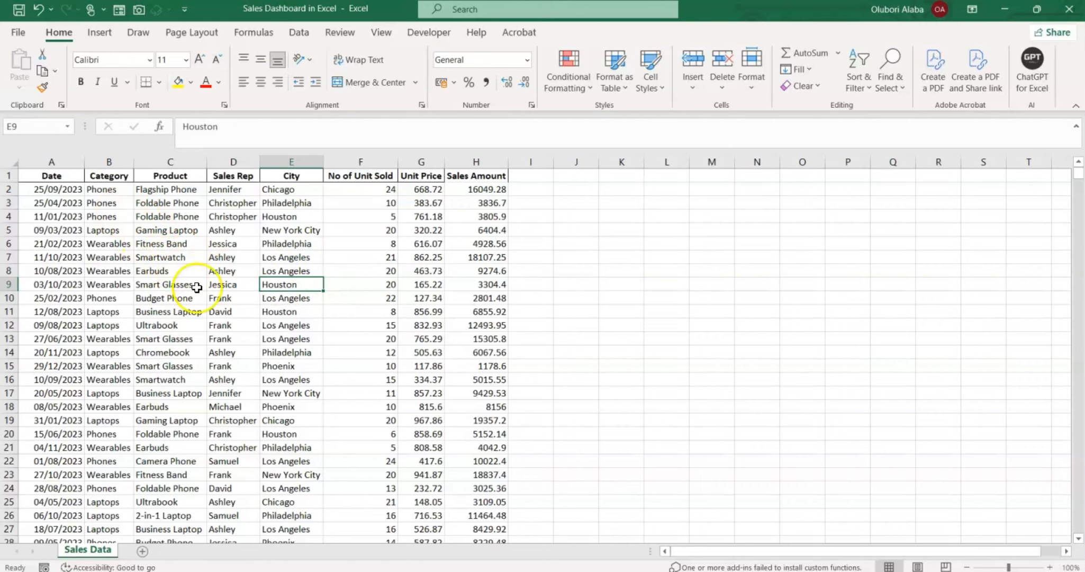
- Create a PivotTable on a new worksheet from the Sales Data range A1:H2671
click(275, 335)
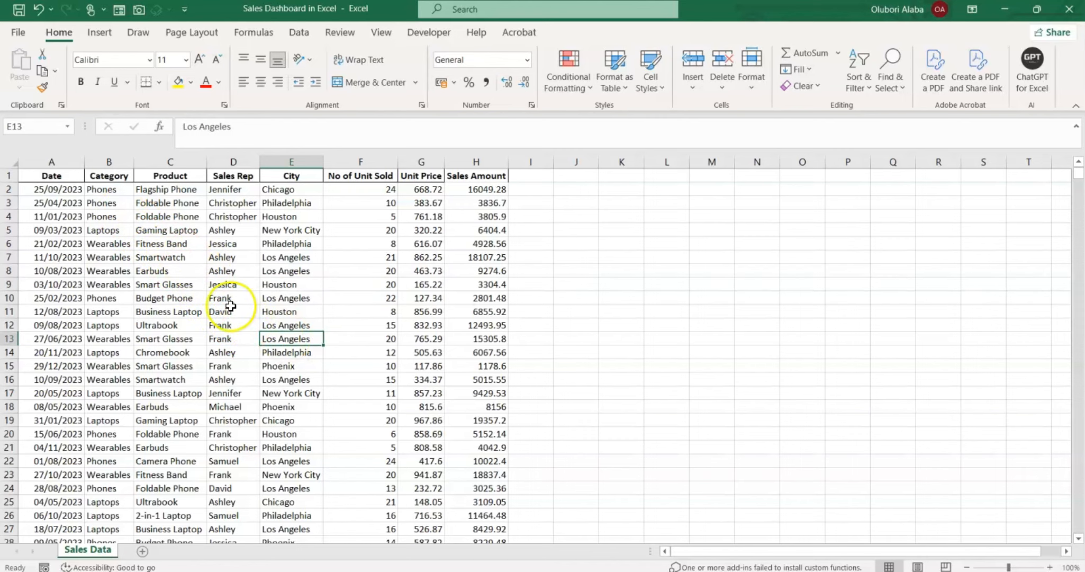
click(100, 37)
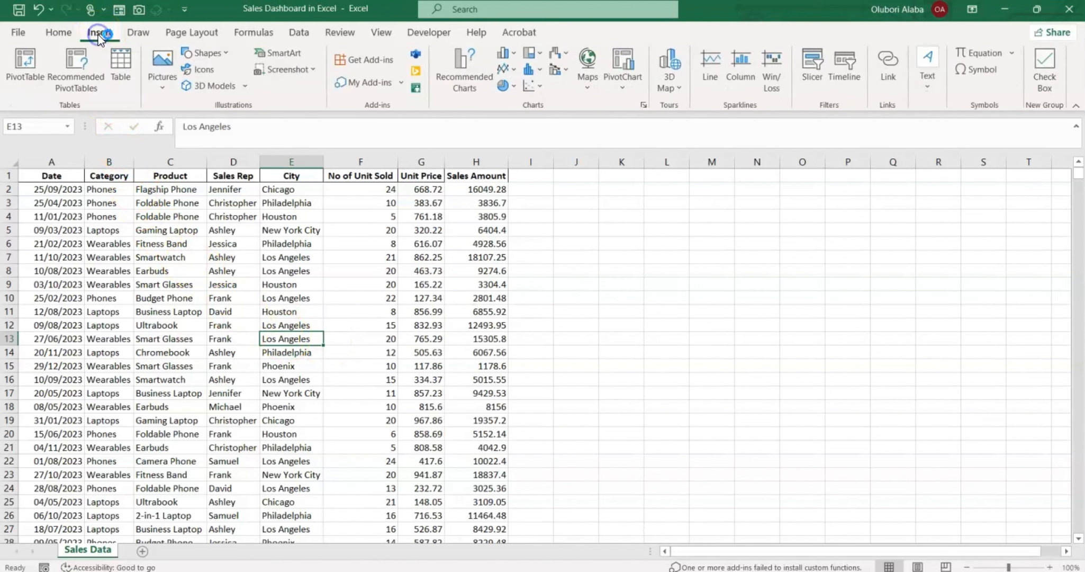
click(16, 79)
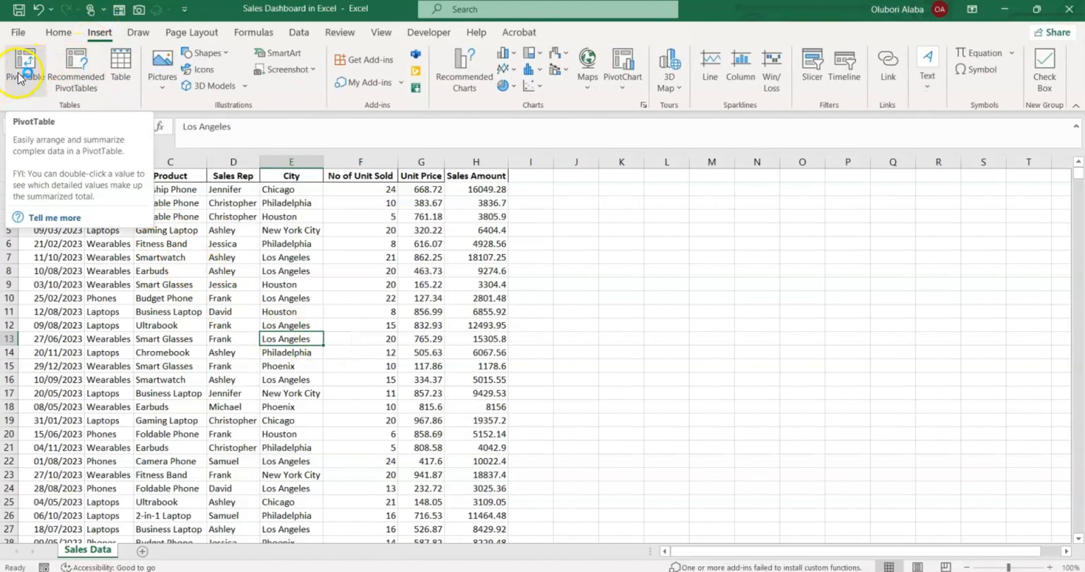
click(19, 73)
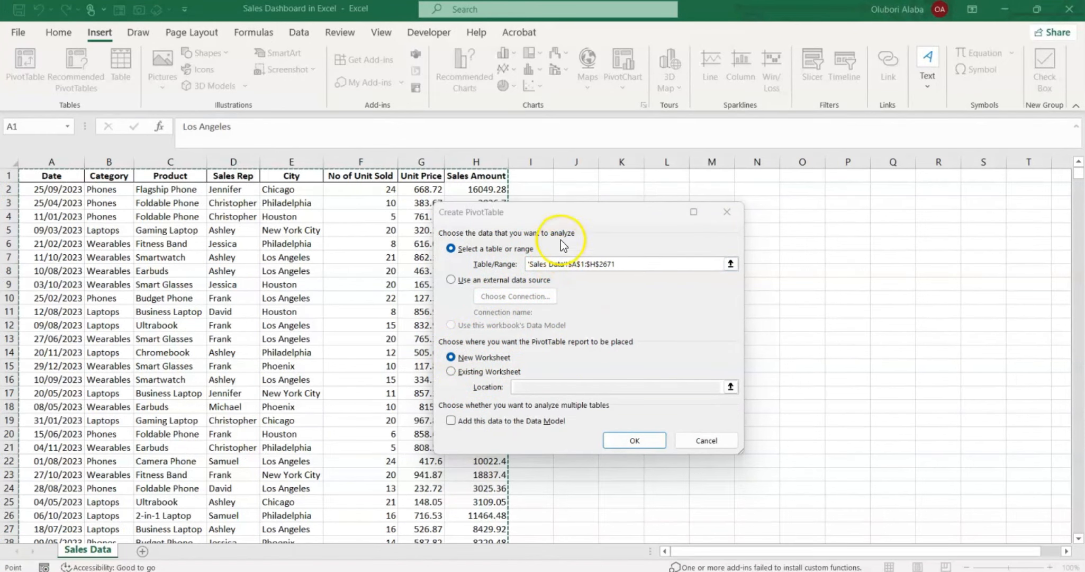
click(634, 440)
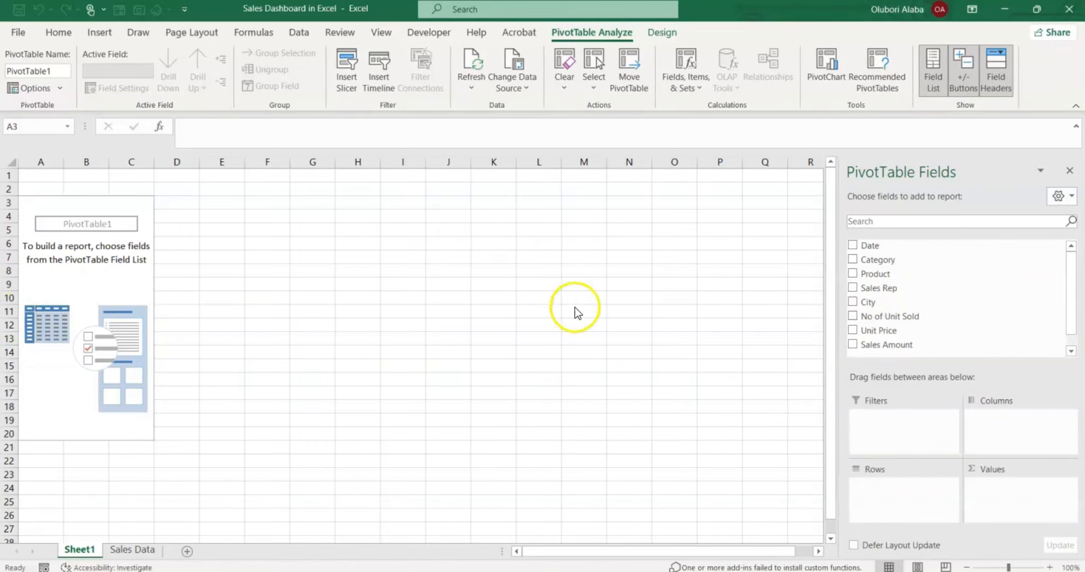
- Summarize sales by category in the PivotTable, with Category as rows and the sum of Sales Amount as values
click(877, 260)
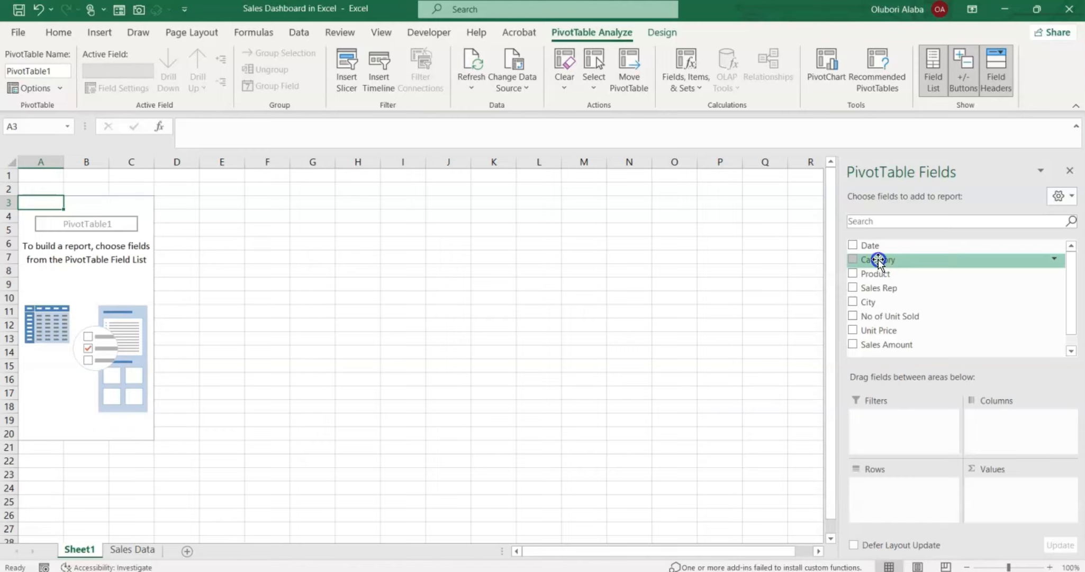
drag(877, 260, 905, 500)
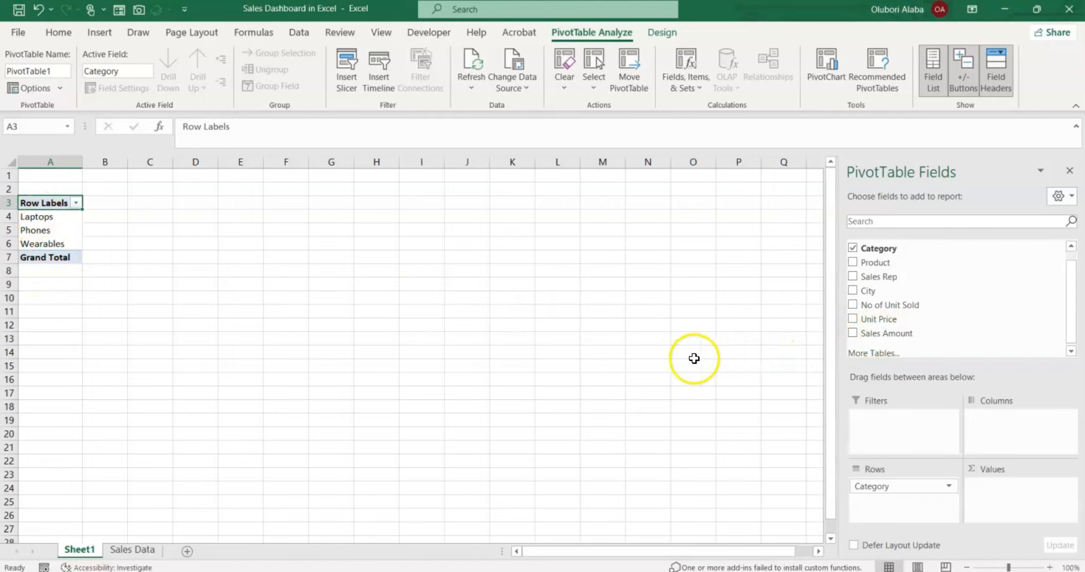
click(908, 334)
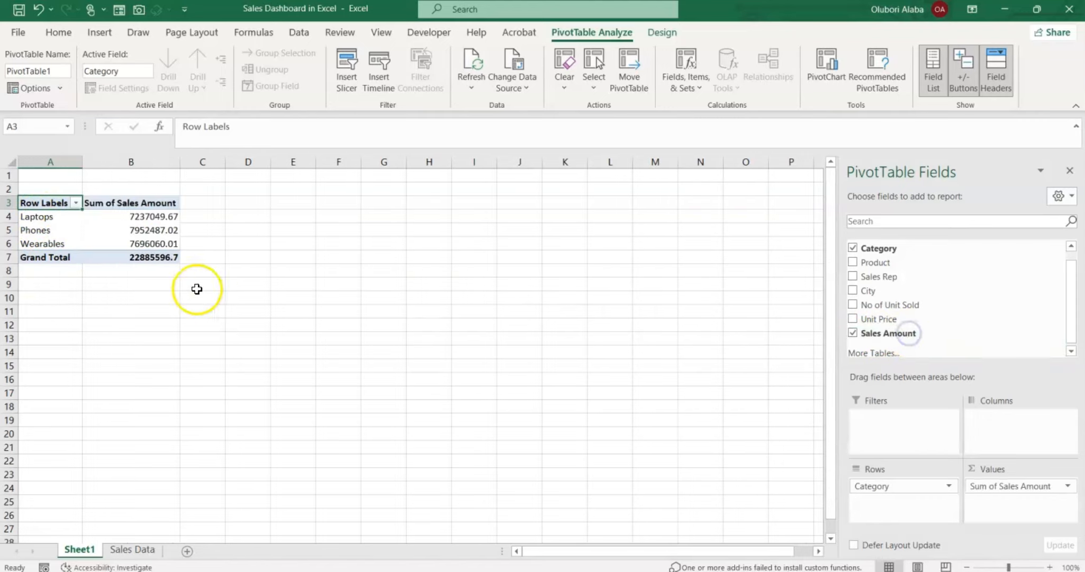
- Format the PivotTable's Sales Amount values as Number with 0 decimal places and a 1000 separator
click(111, 221)
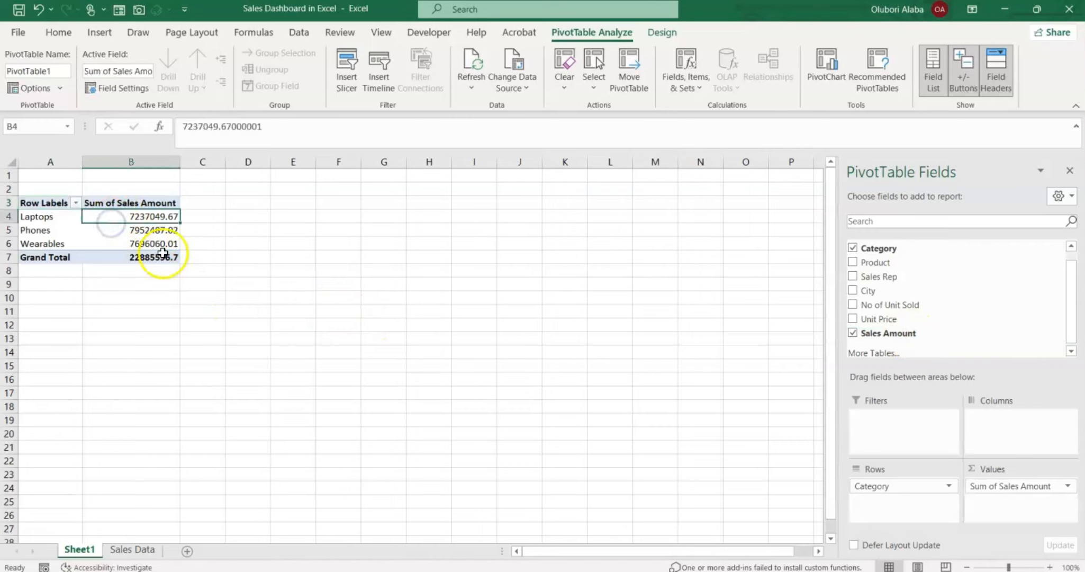
right_click(126, 216)
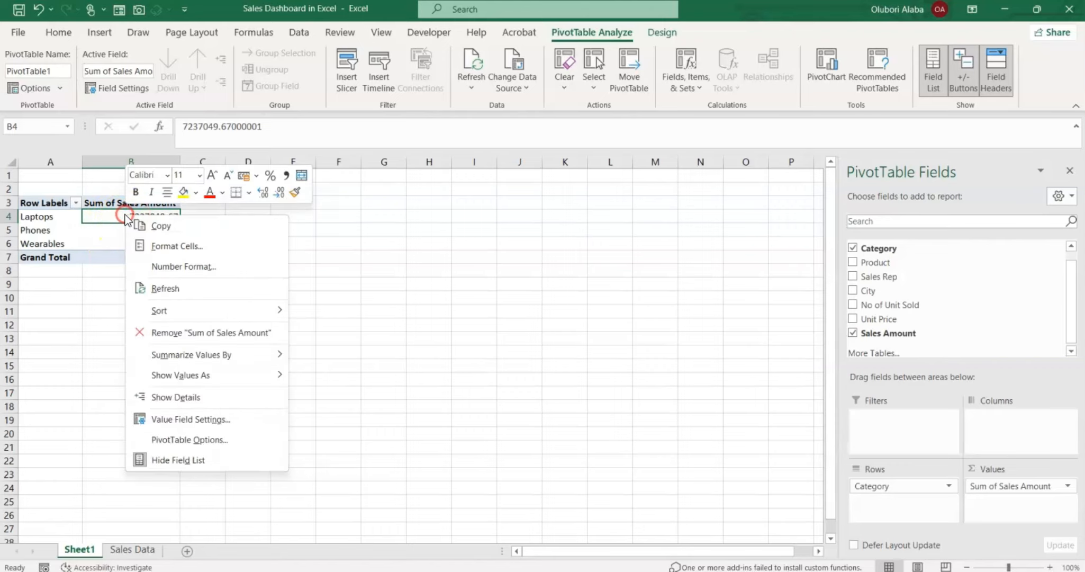
click(170, 266)
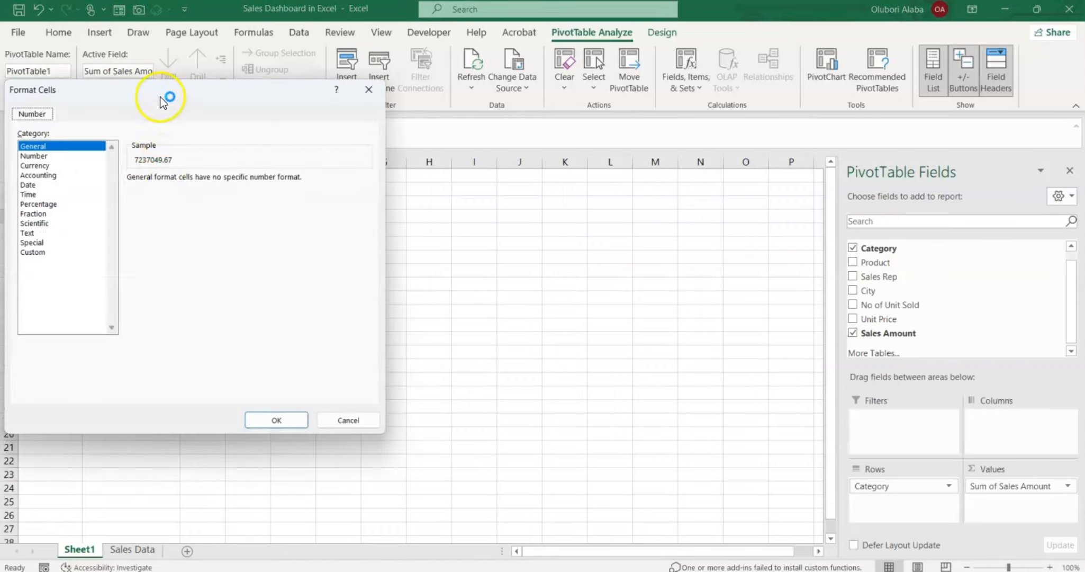
drag(163, 102, 382, 139)
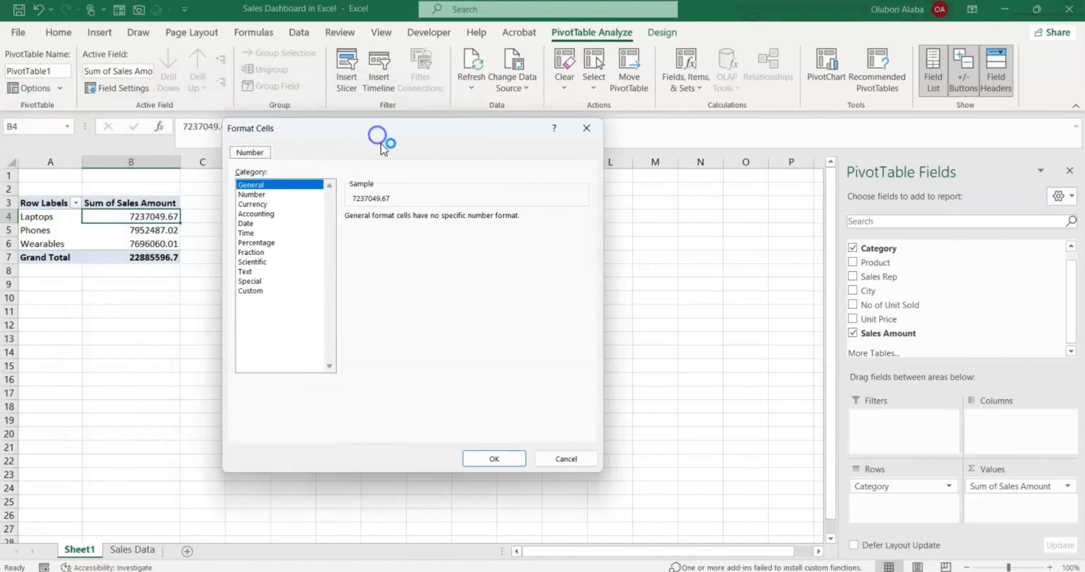
click(259, 195)
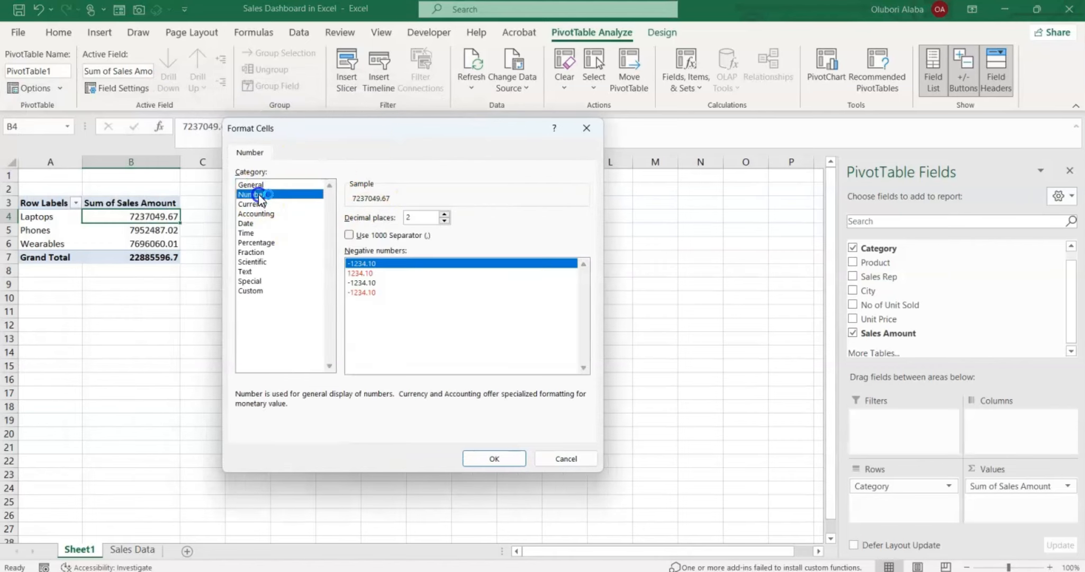
click(444, 222)
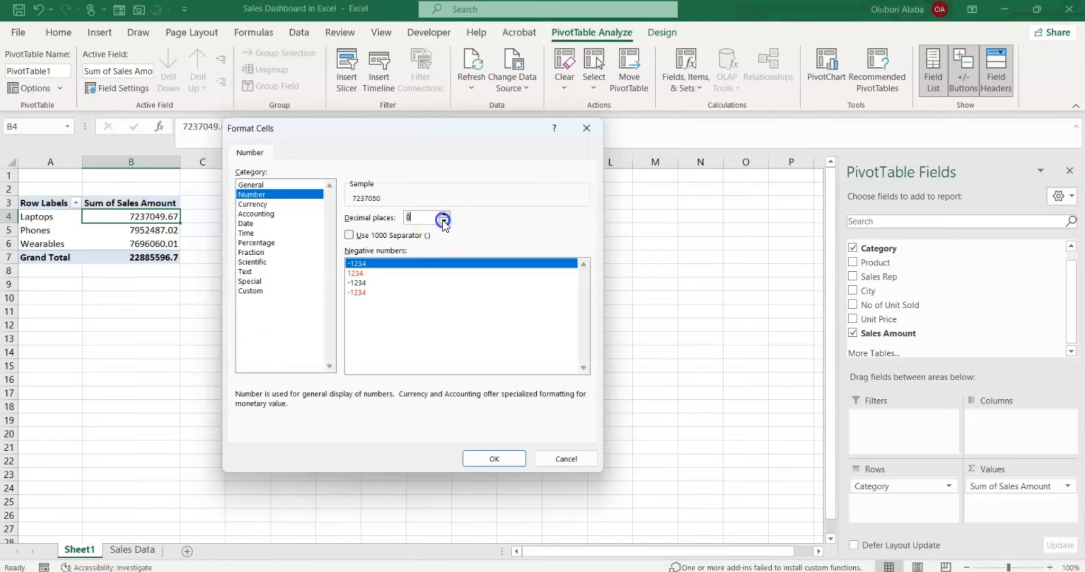
click(347, 234)
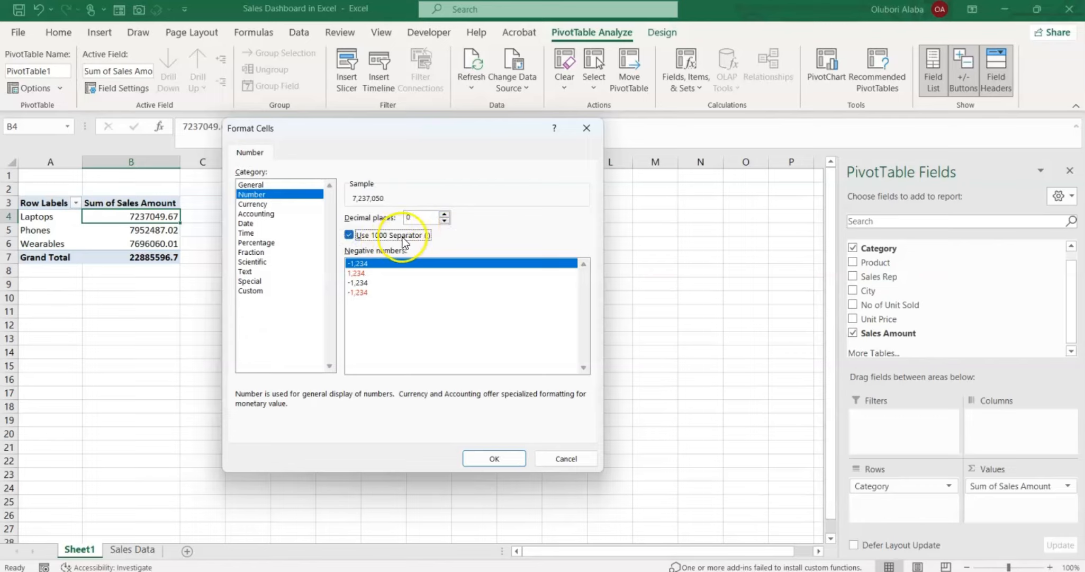
click(495, 458)
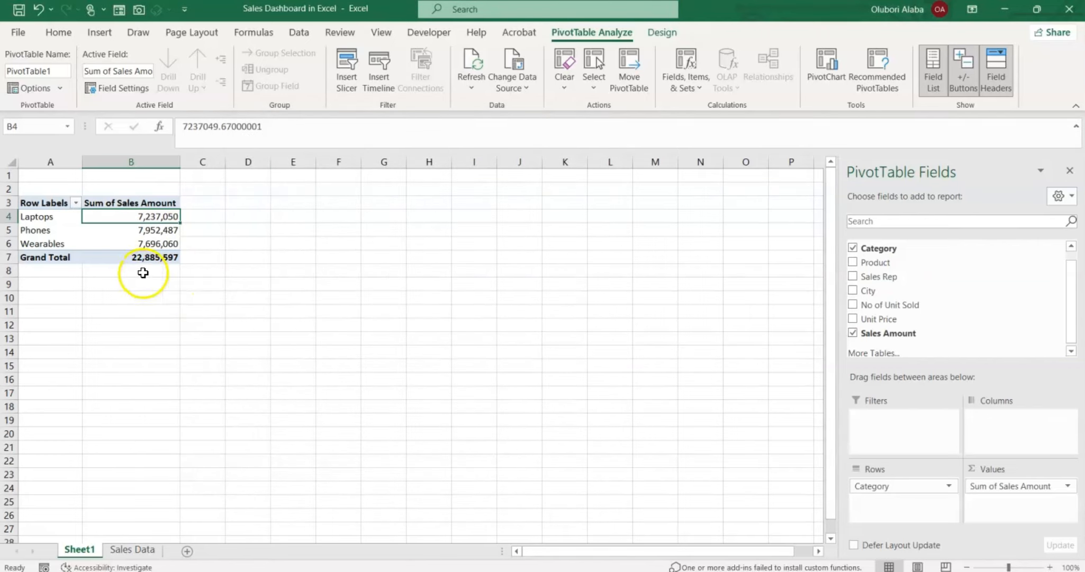
click(169, 295)
click(133, 257)
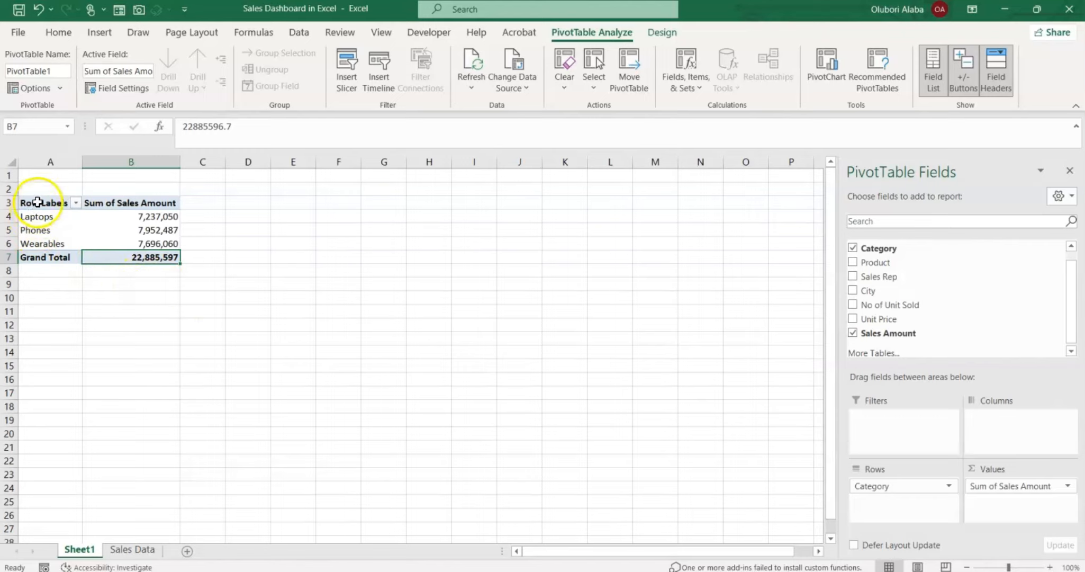
- Copy the category PivotTable in A3:B7 and paste duplicates at A10, D3, G3 and K3
drag(26, 201, 150, 260)
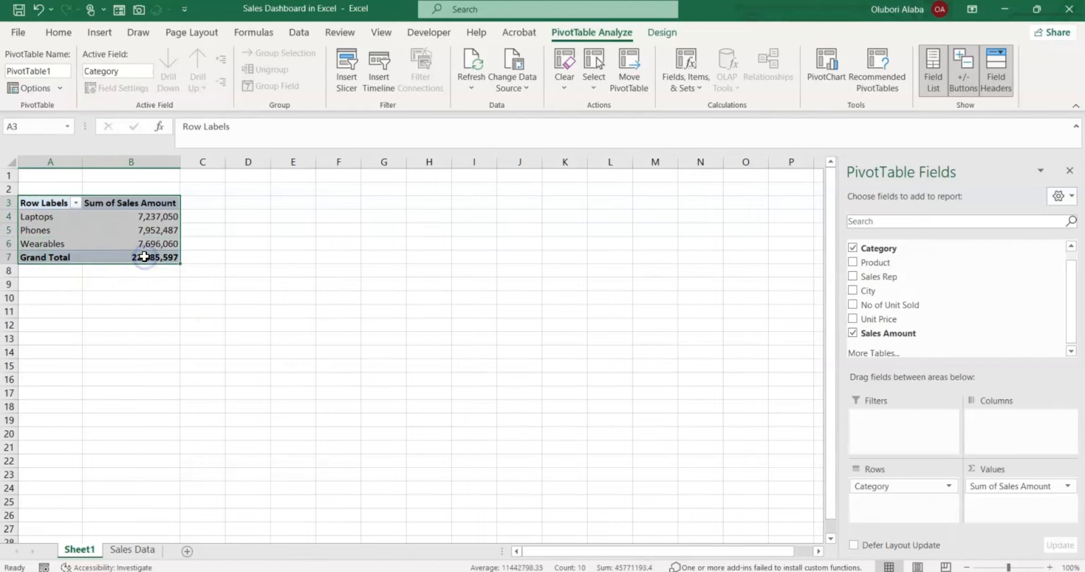
key(ctrl+c)
click(50, 297)
key(ctrl+v)
click(249, 202)
key(ctrl+v)
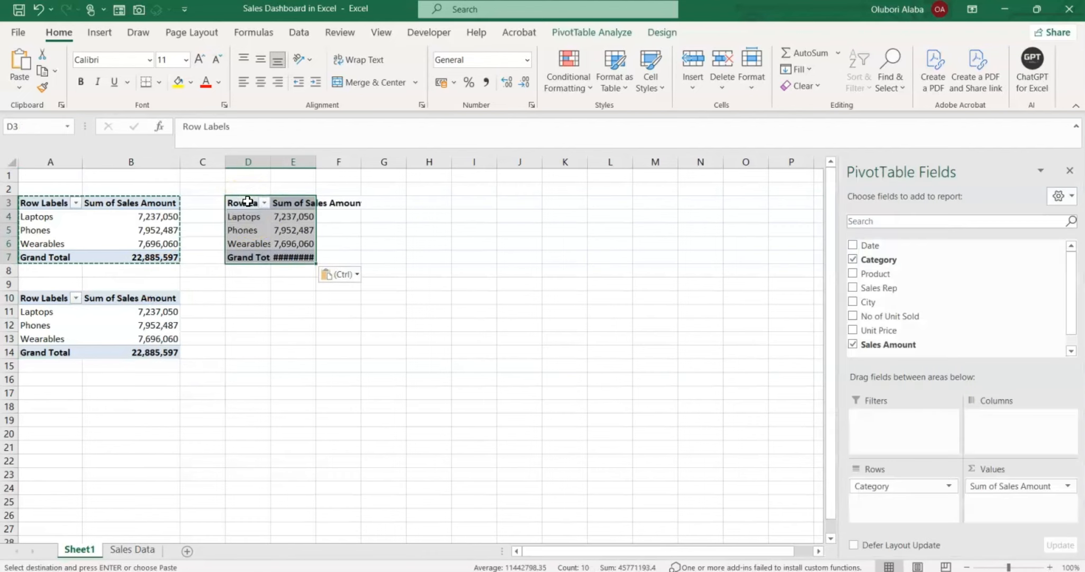
click(397, 202)
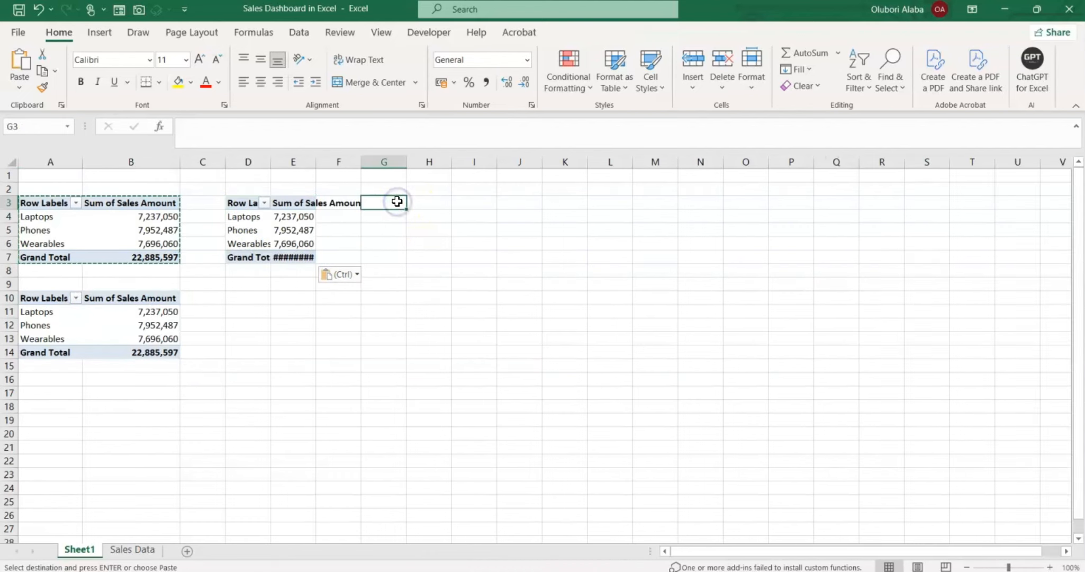
key(ctrl+v)
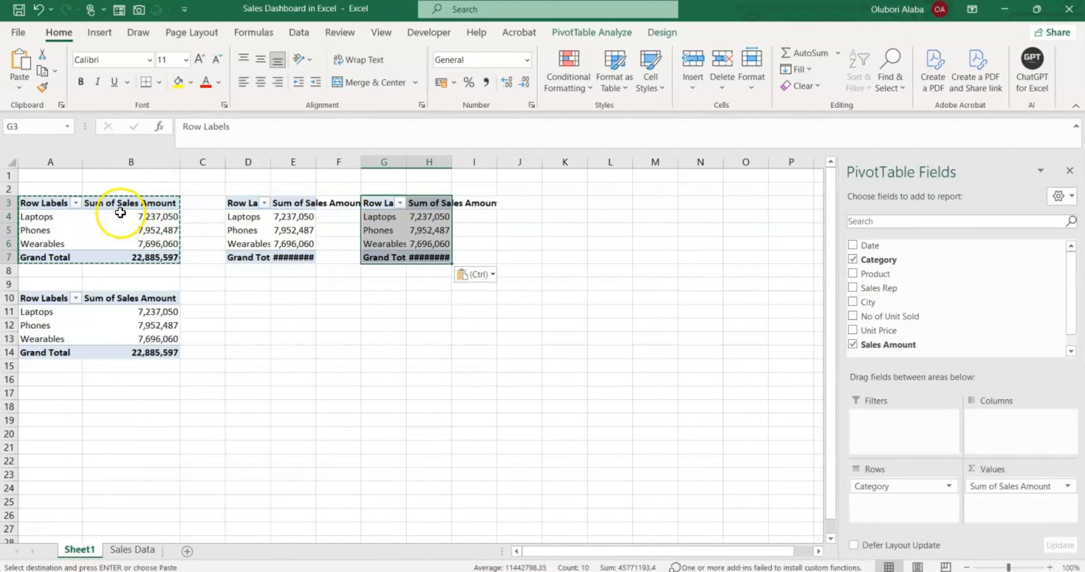
click(524, 204)
click(569, 204)
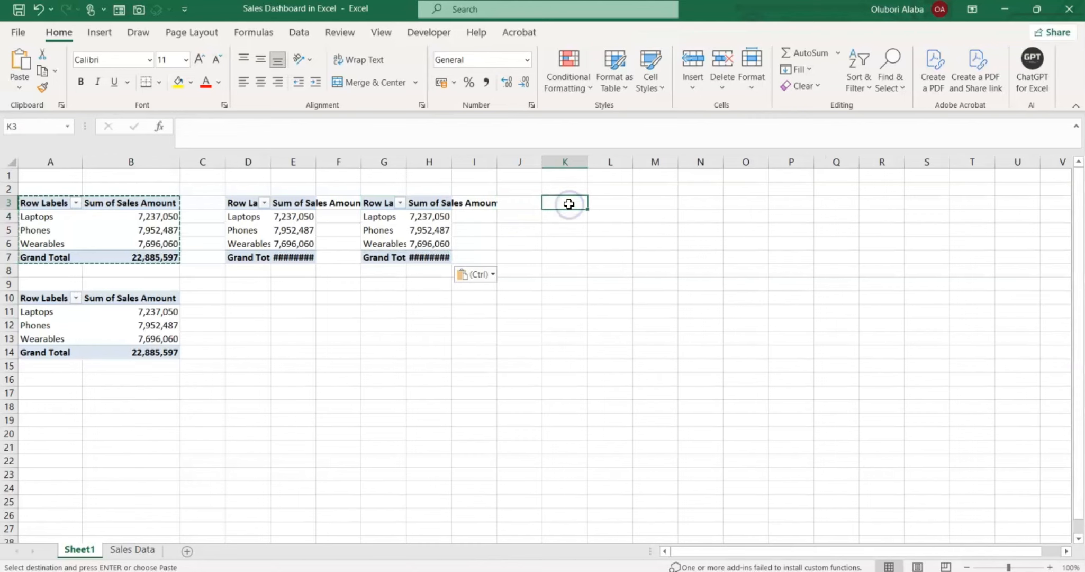
key(ctrl+v)
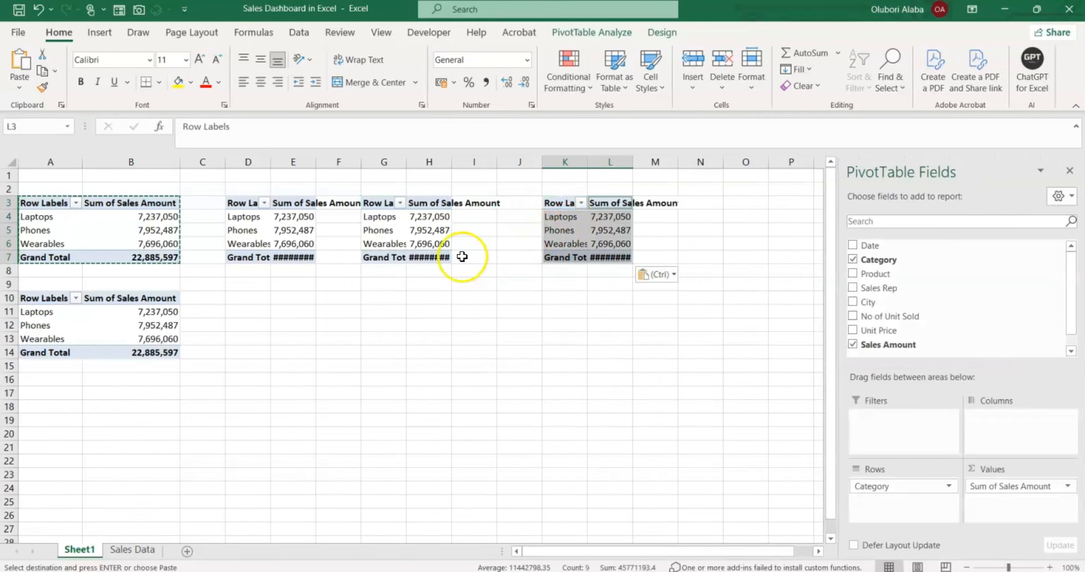
- Autofit the width of all columns on the PivotTable sheet
click(11, 164)
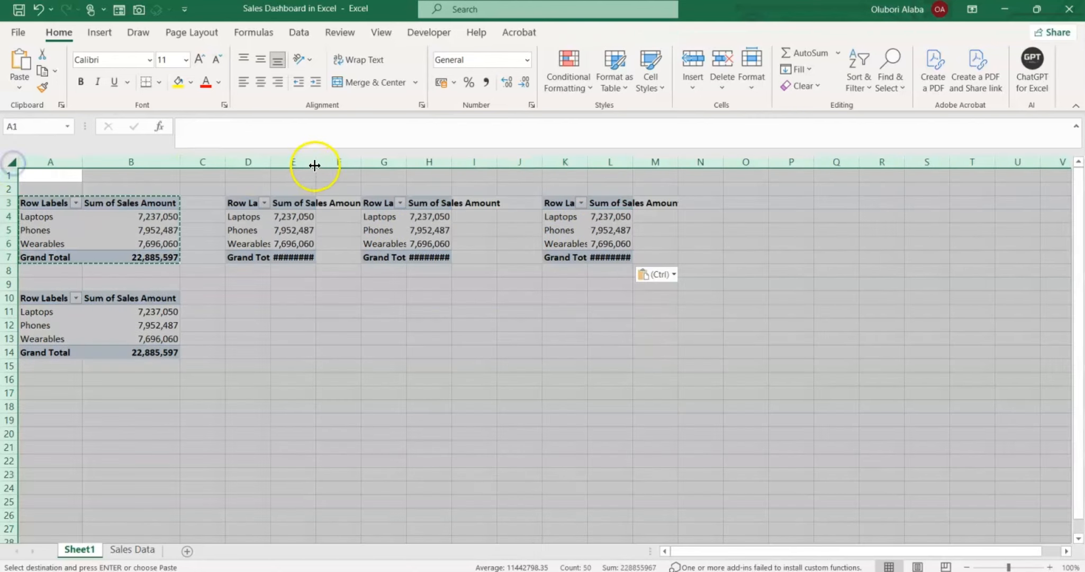
double_click(316, 162)
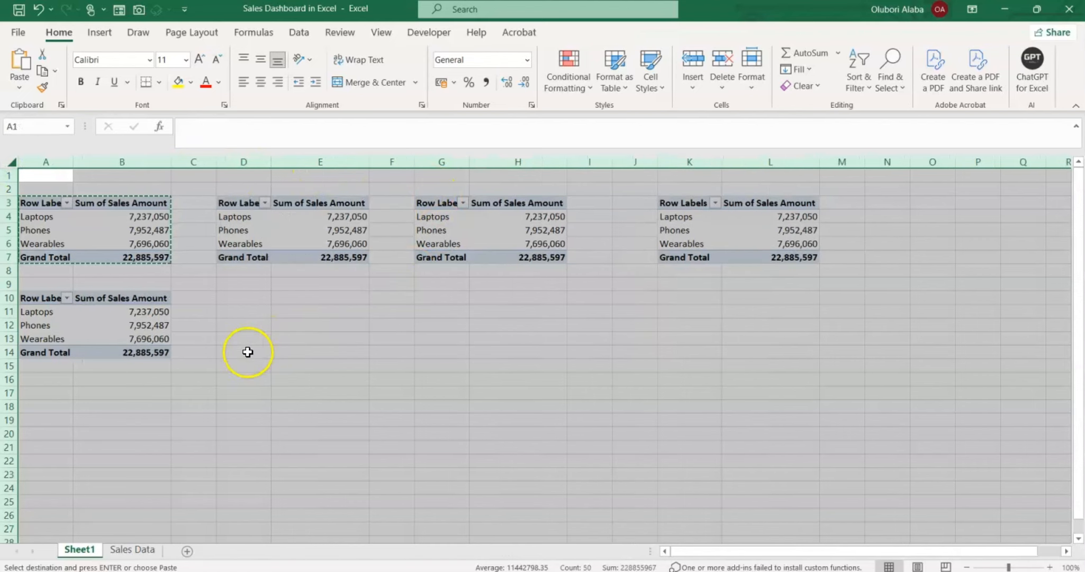
click(232, 352)
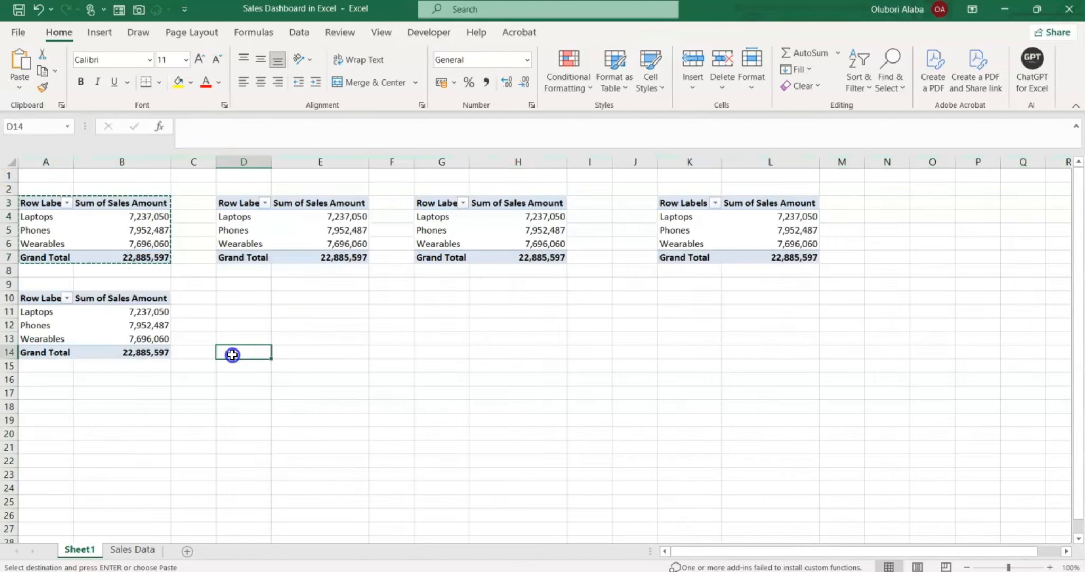
- Replace Category with Product as the row field of the PivotTable at D3
click(89, 239)
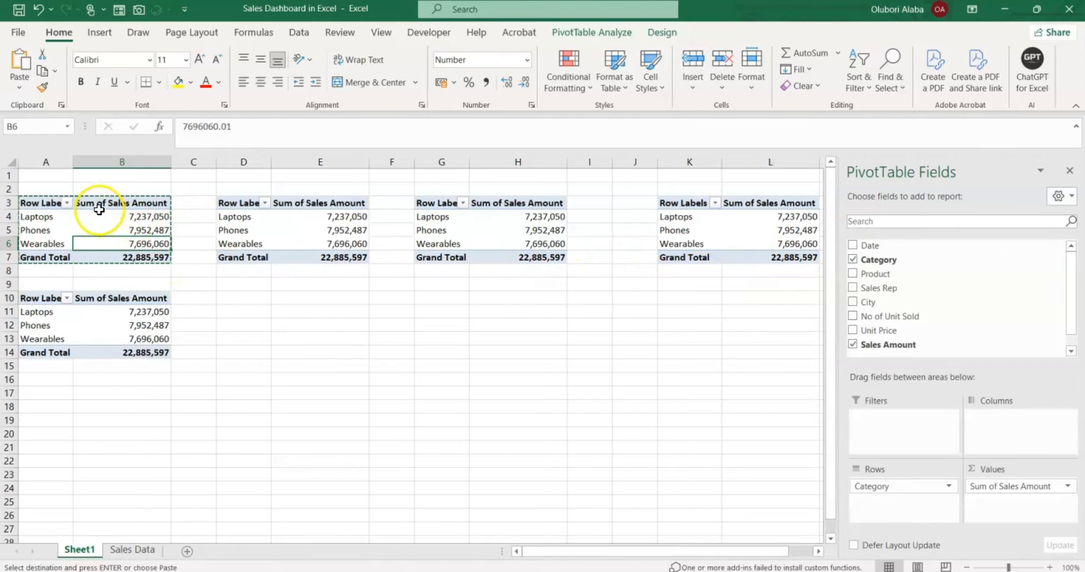
click(108, 312)
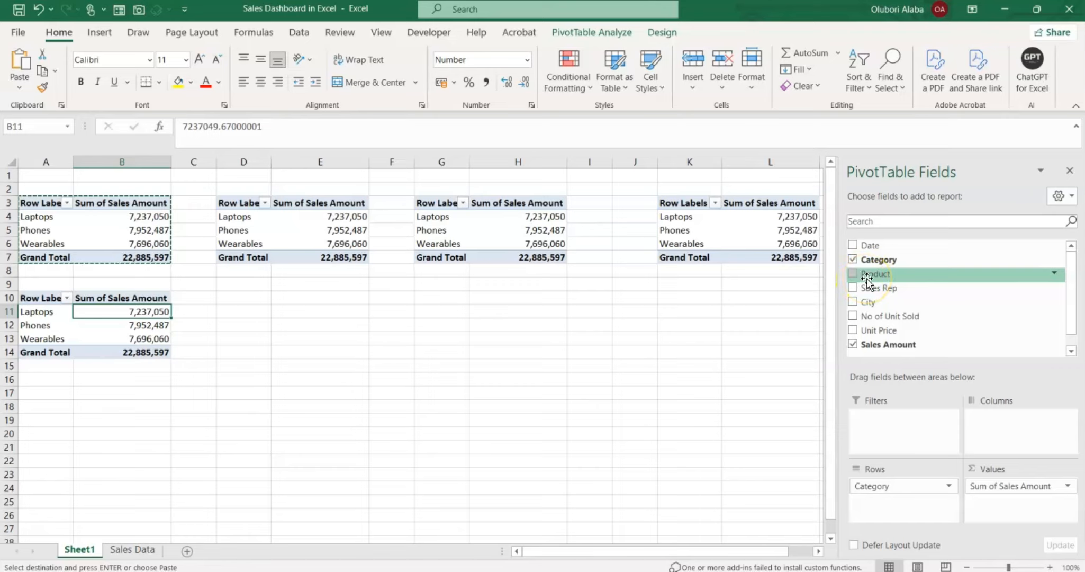
click(273, 227)
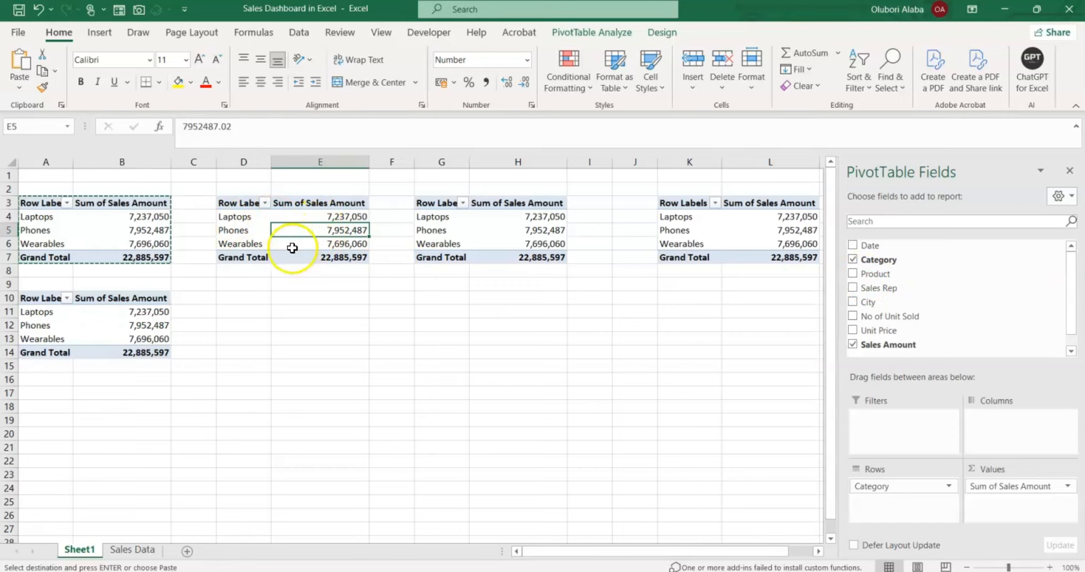
click(852, 259)
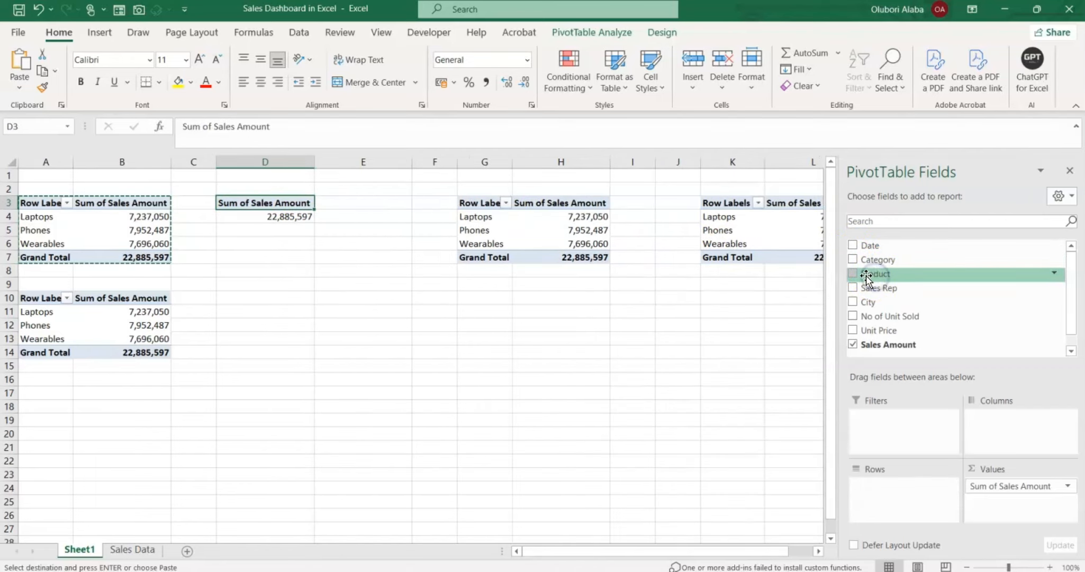
click(852, 273)
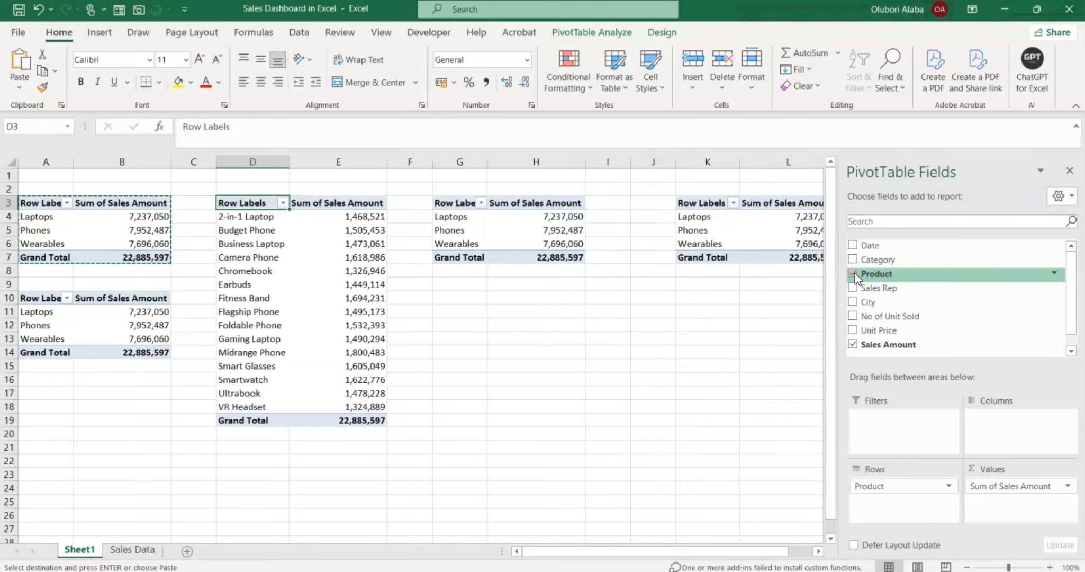
drag(900, 486, 714, 407)
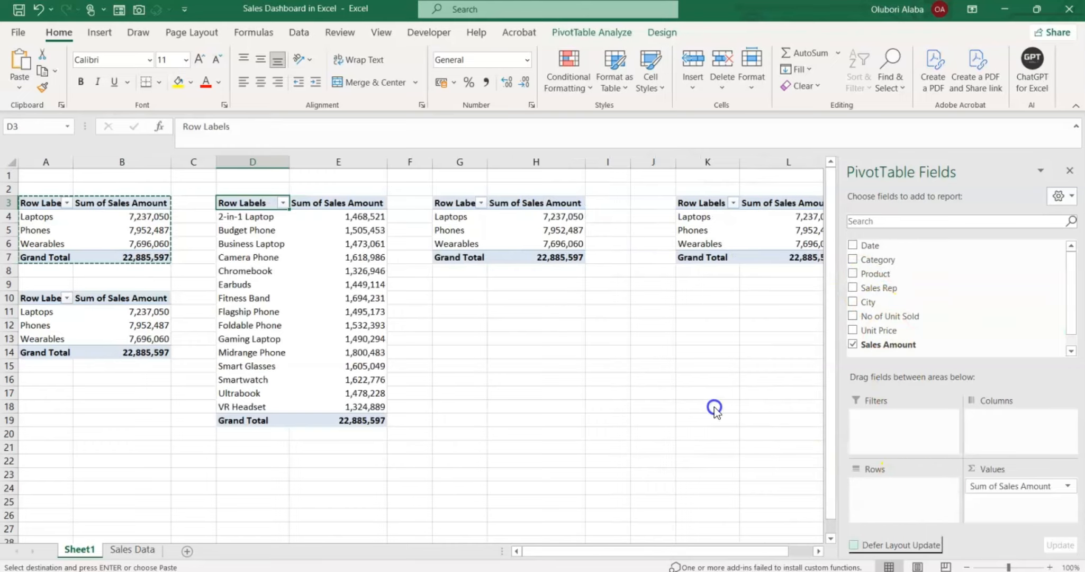
click(854, 275)
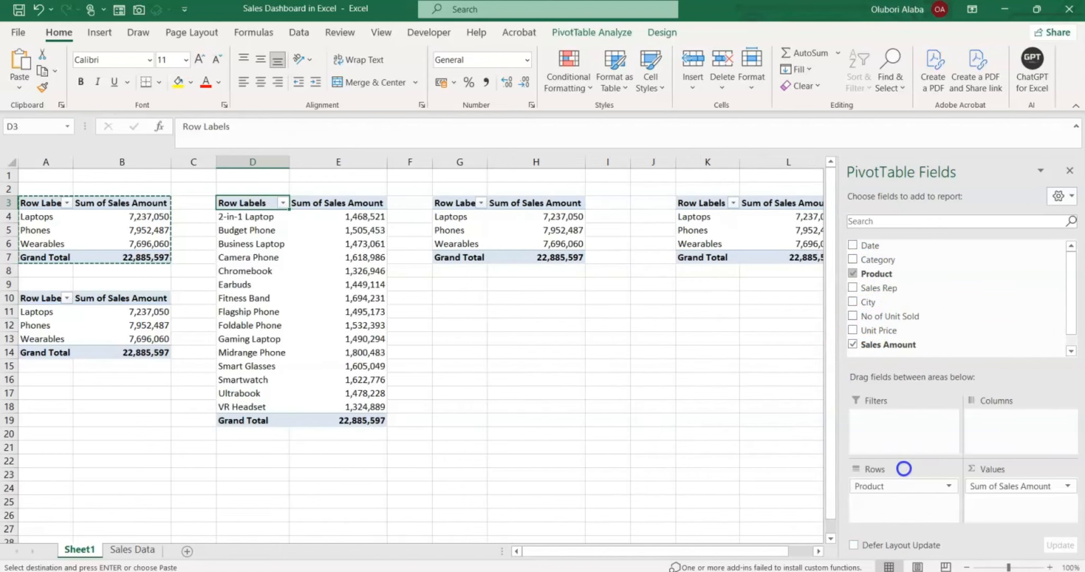
scroll(930, 303, down, 1)
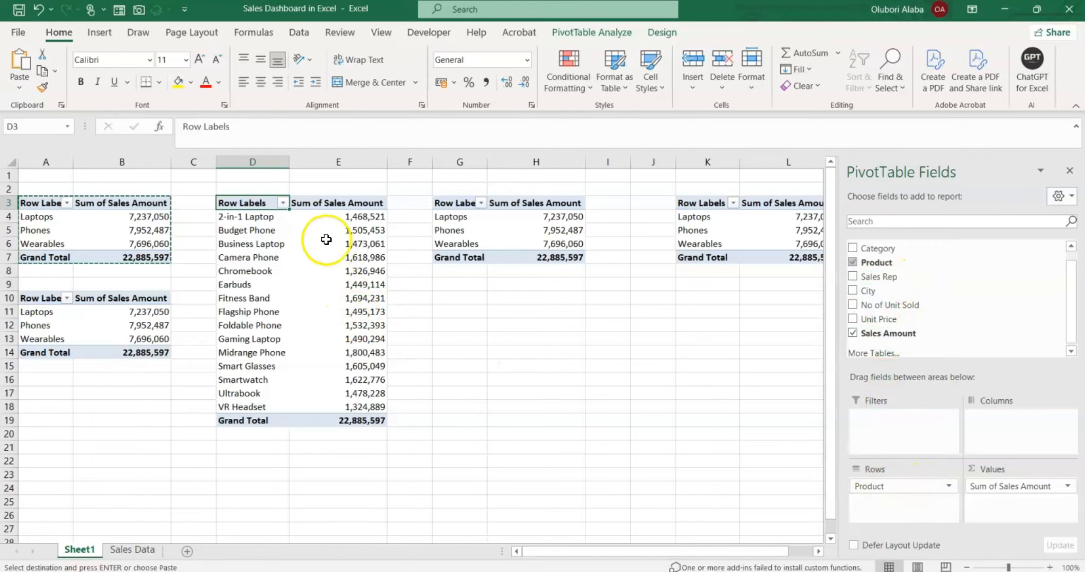
- Replace Category with City as the row field of the PivotTable at A10
drag(53, 311, 60, 338)
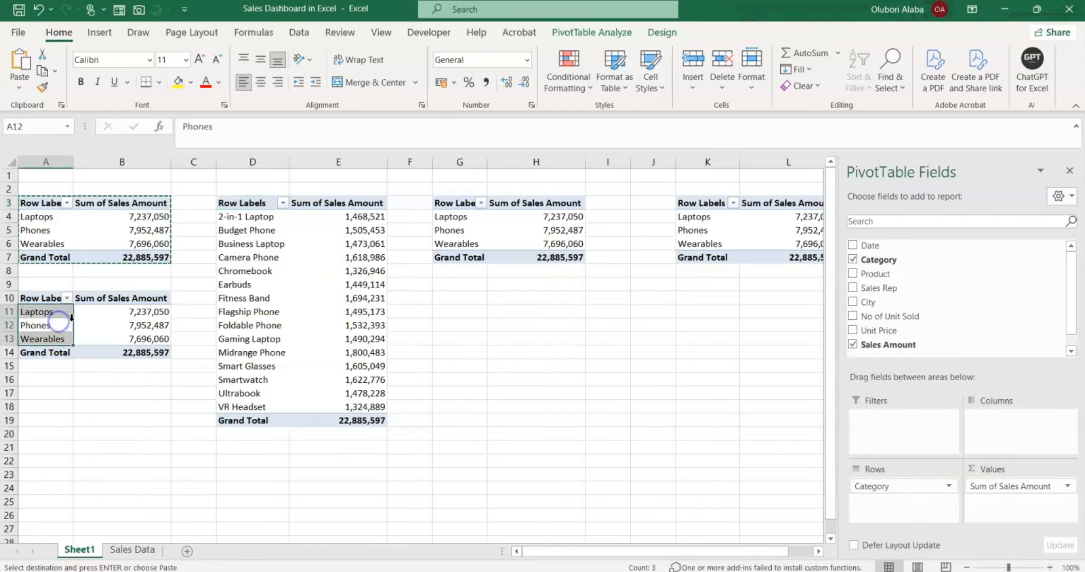
click(84, 324)
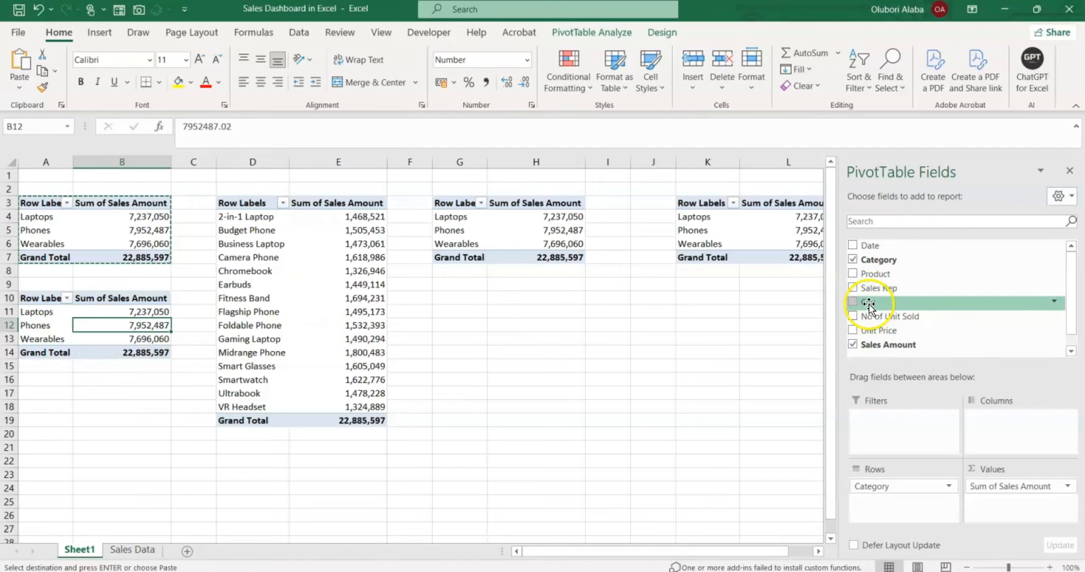
click(859, 261)
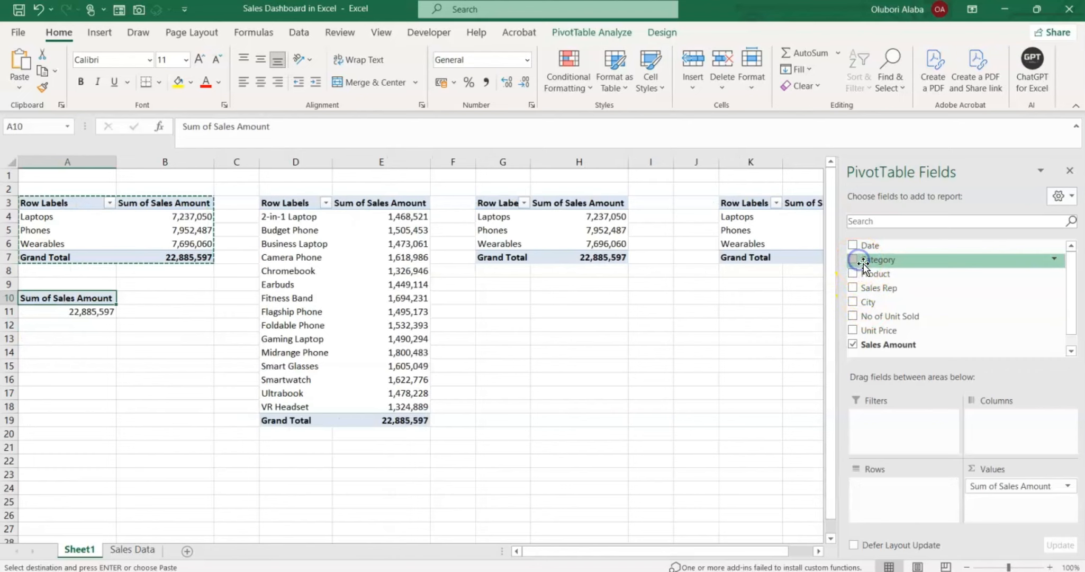
click(853, 302)
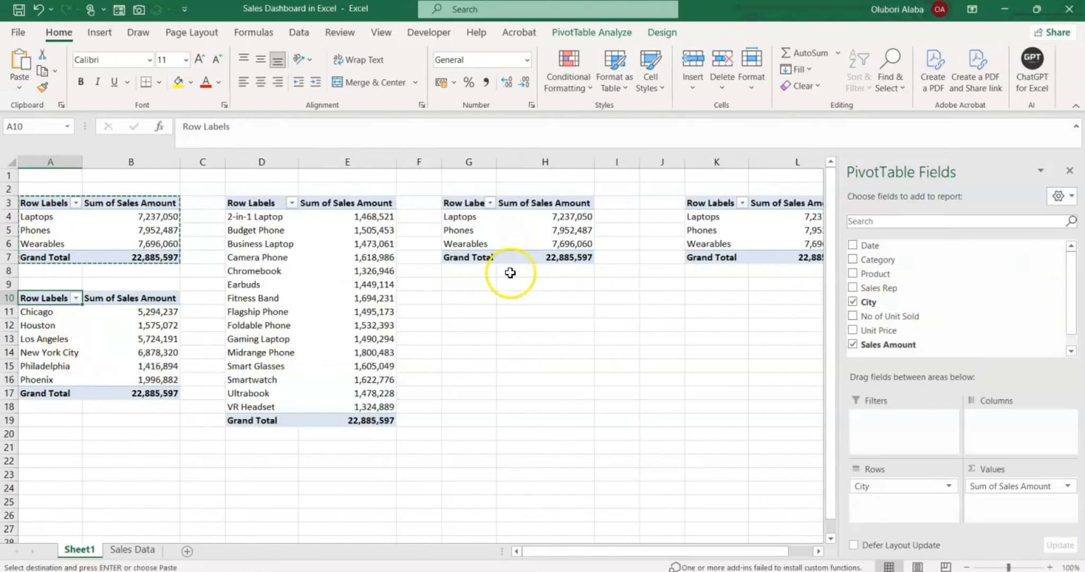
- Replace Category with Sales Rep as the row field of the PivotTable at G3
click(516, 228)
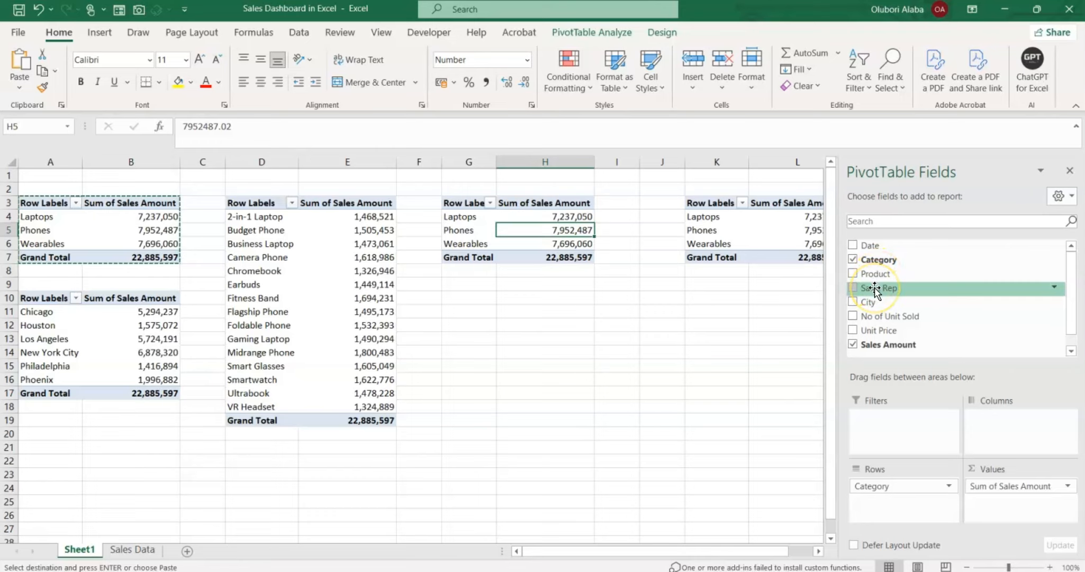
click(853, 259)
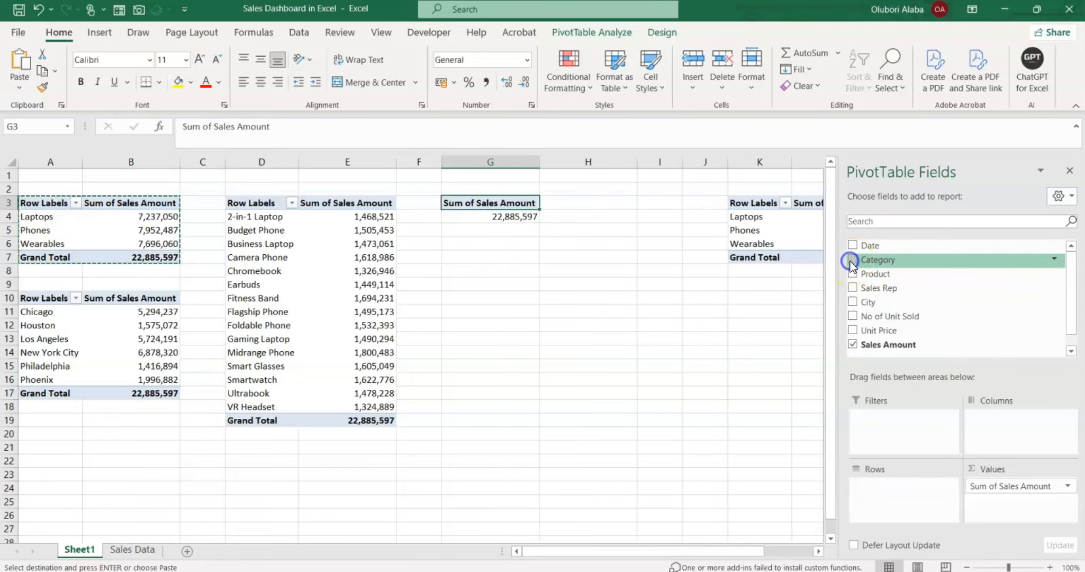
click(852, 288)
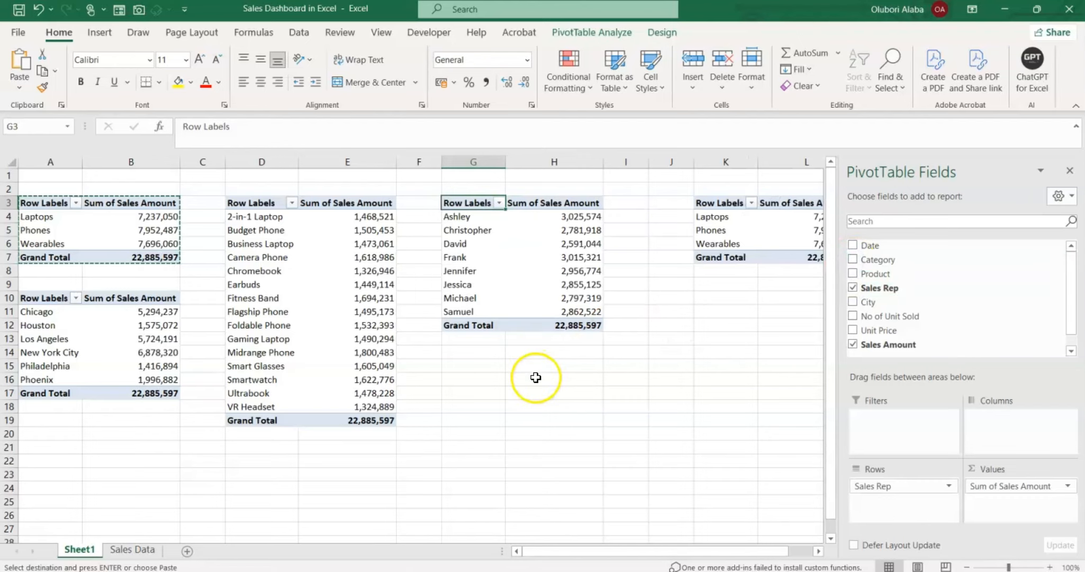
- Narrow column J and replace Category with Date as the row field of the PivotTable at K3
click(717, 231)
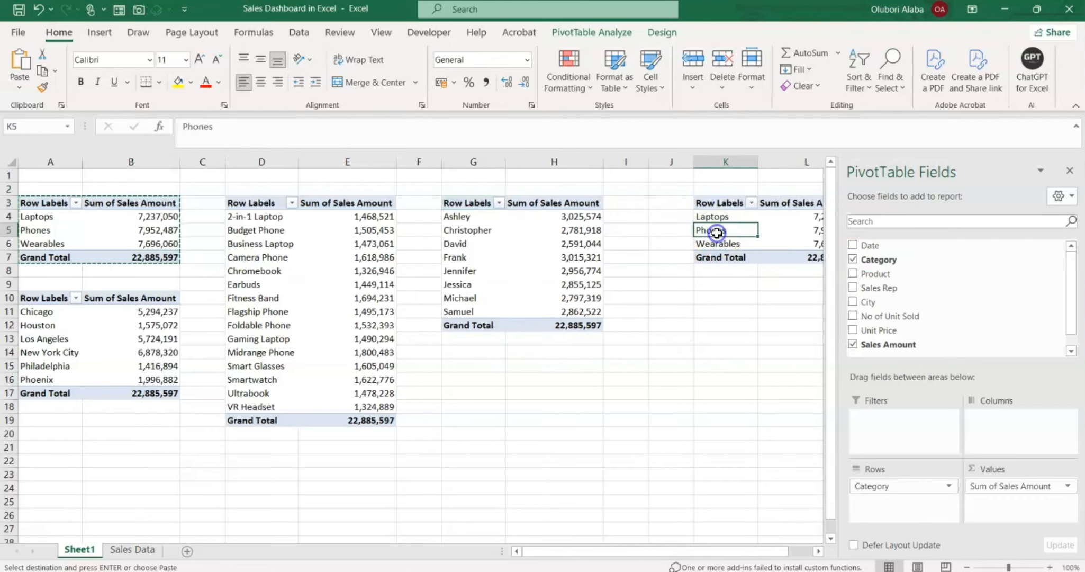
drag(694, 162, 665, 162)
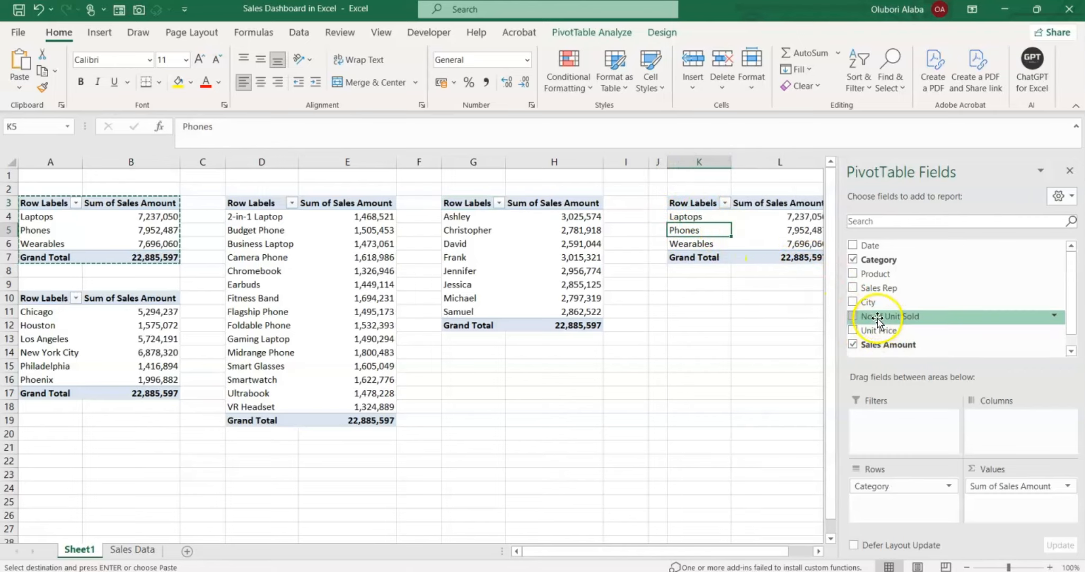
click(854, 259)
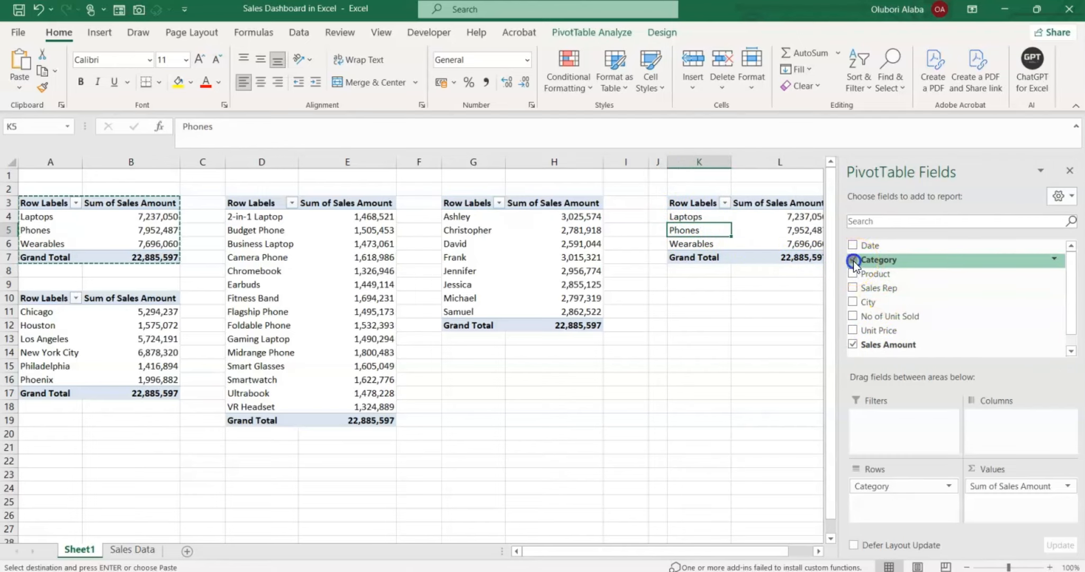
click(854, 247)
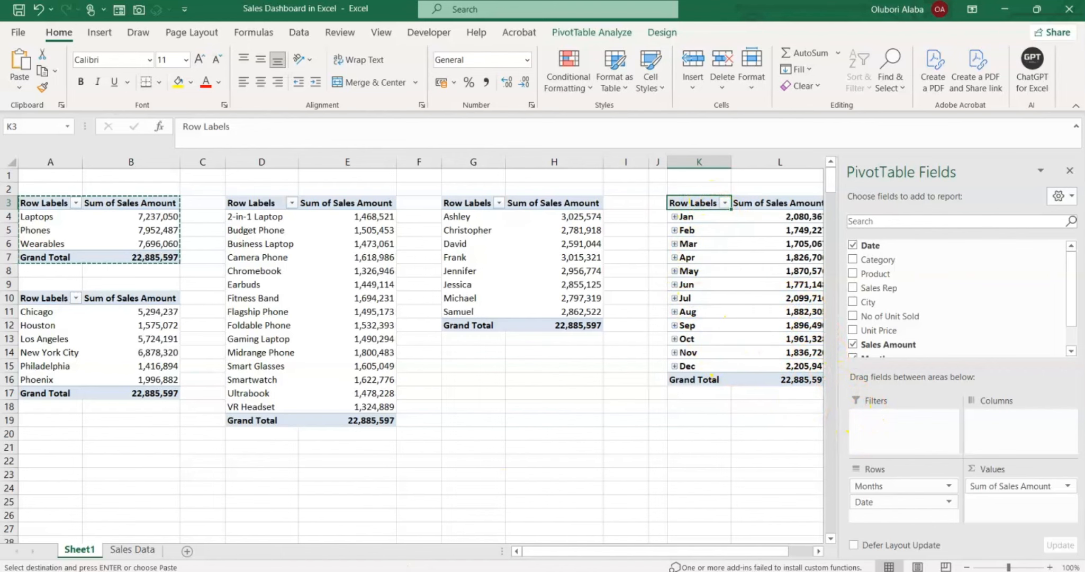
- Check the source dates and January's daily breakdown, and remove Date from the K3 PivotTable's rows, keeping only Months
click(120, 551)
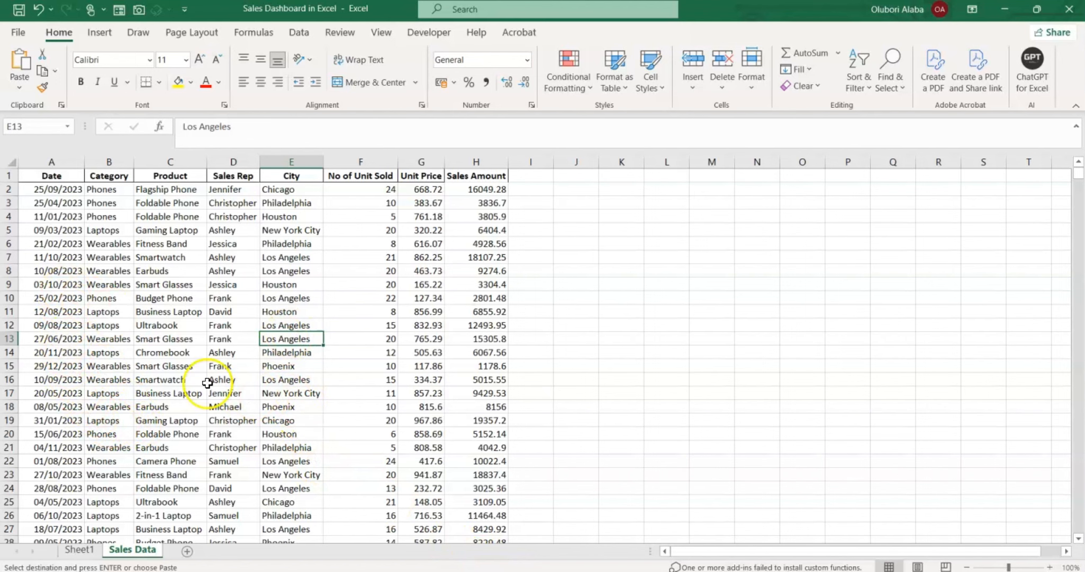
click(80, 549)
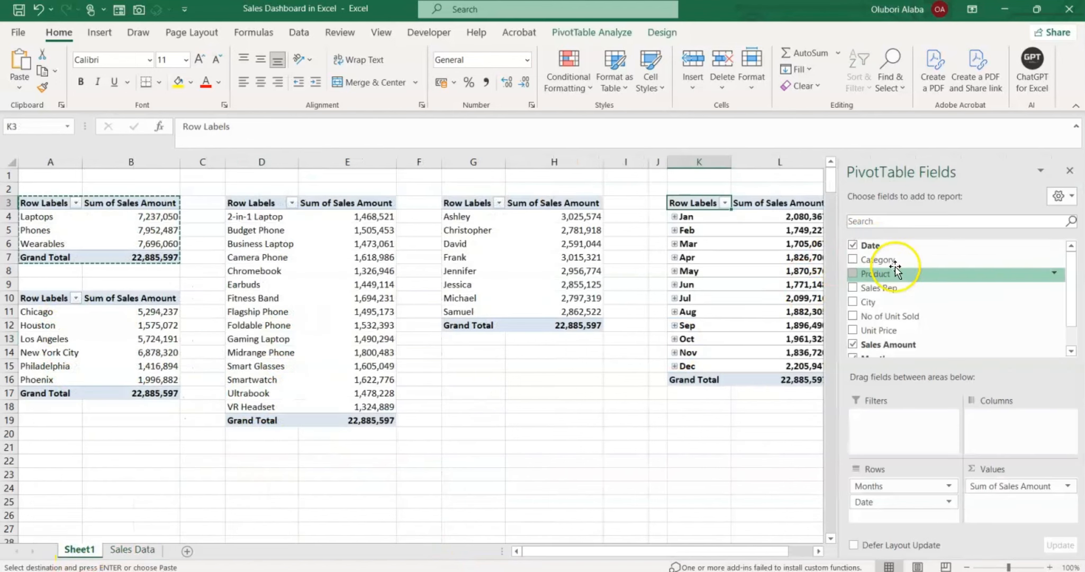
click(675, 217)
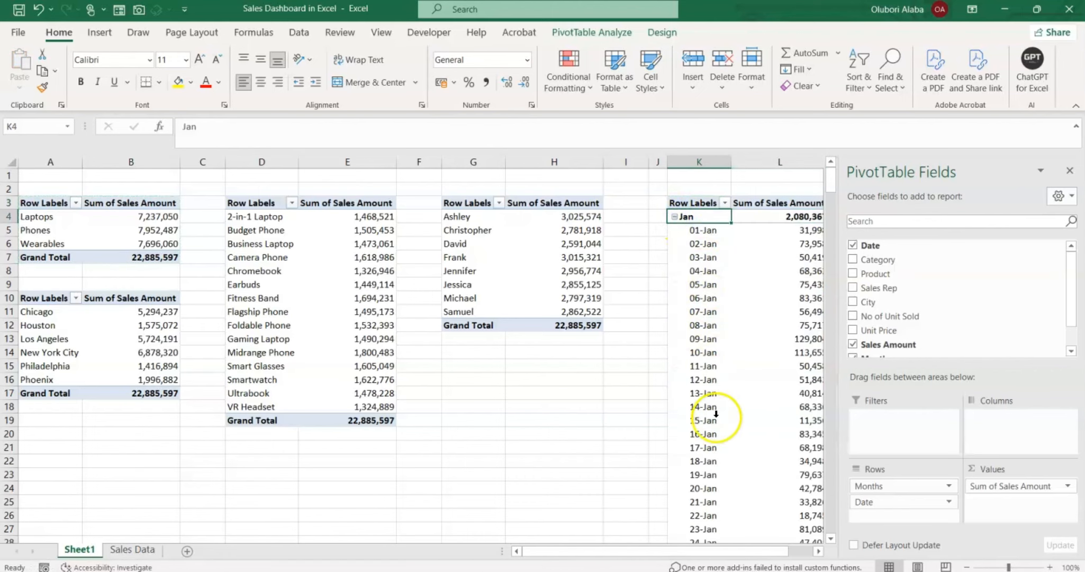
click(674, 217)
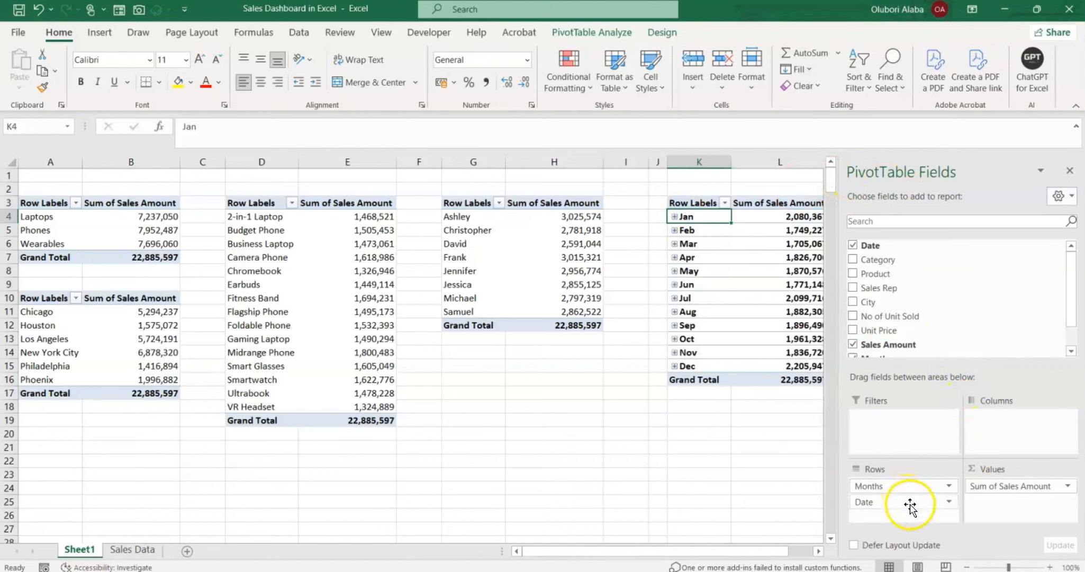
drag(909, 506, 787, 495)
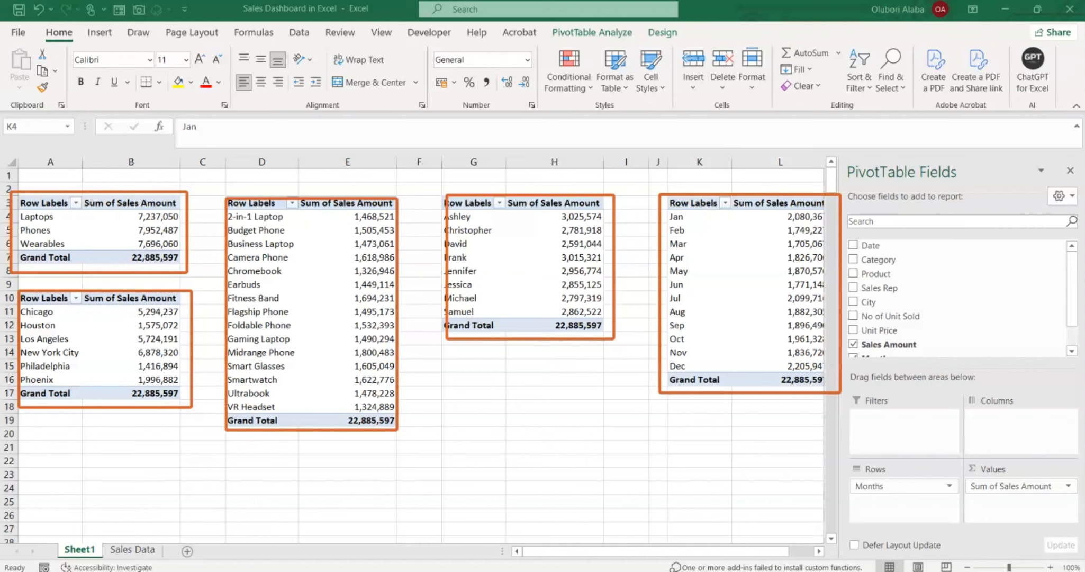
click(1071, 171)
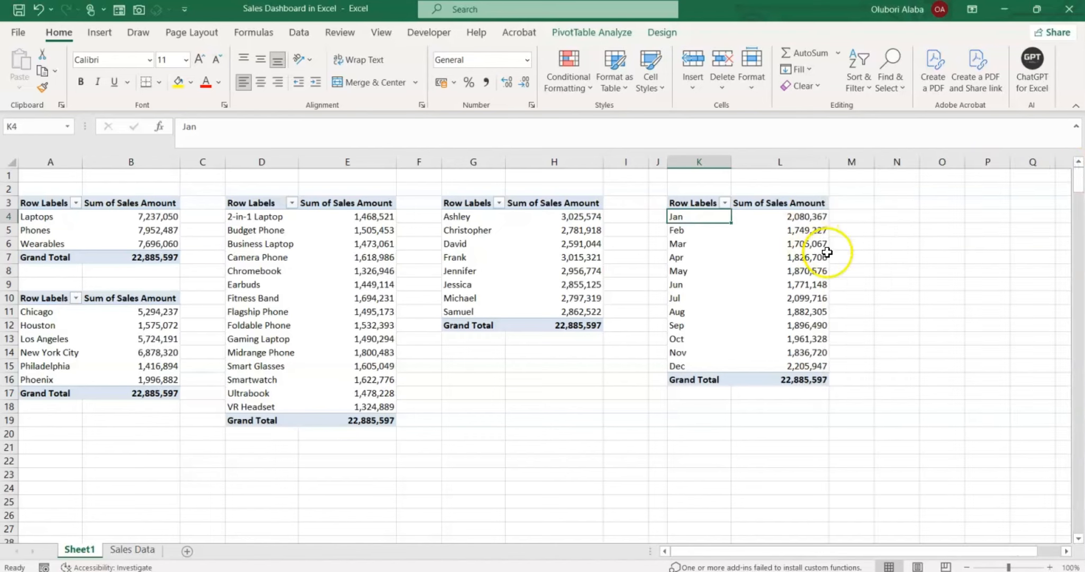
- Rename the category PivotTable at A3 as Category
click(68, 230)
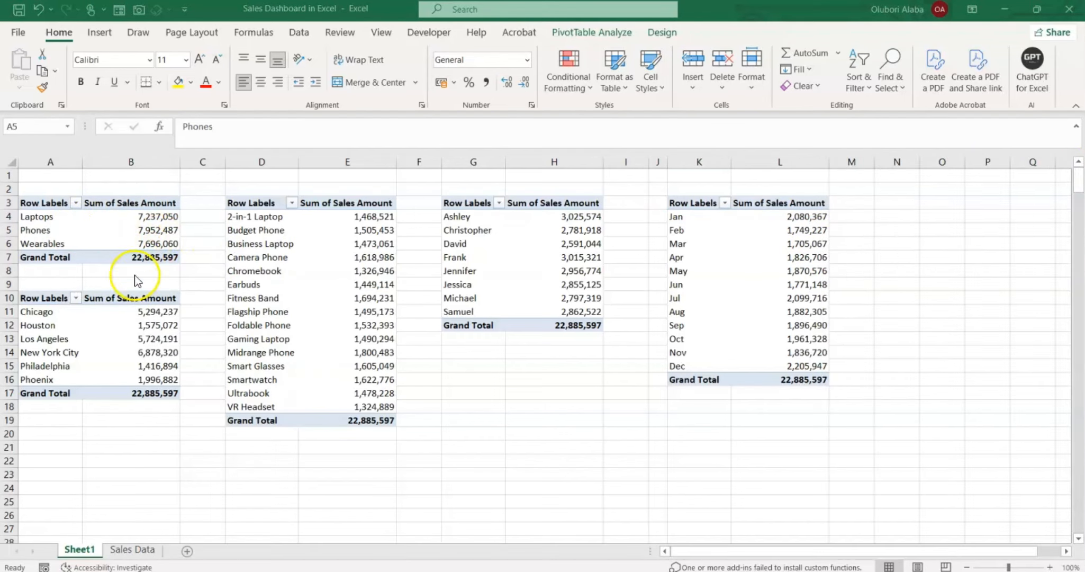
click(53, 231)
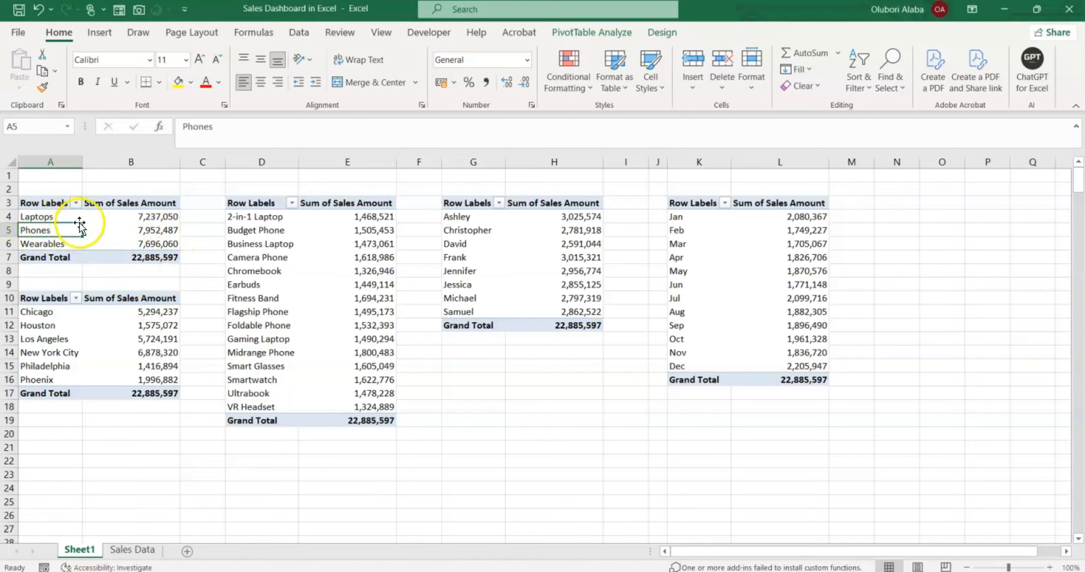
click(601, 37)
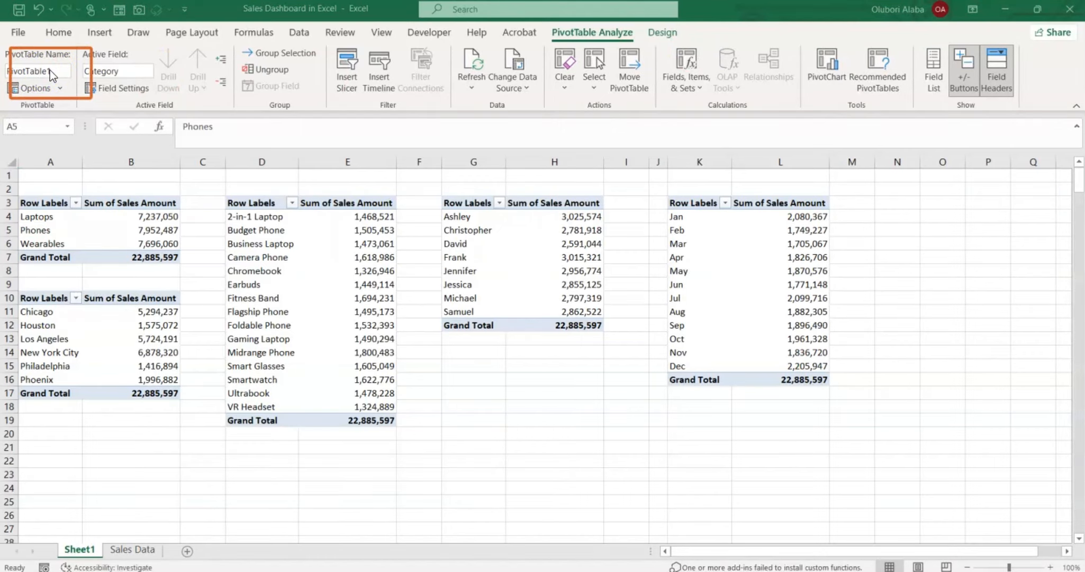
click(50, 72)
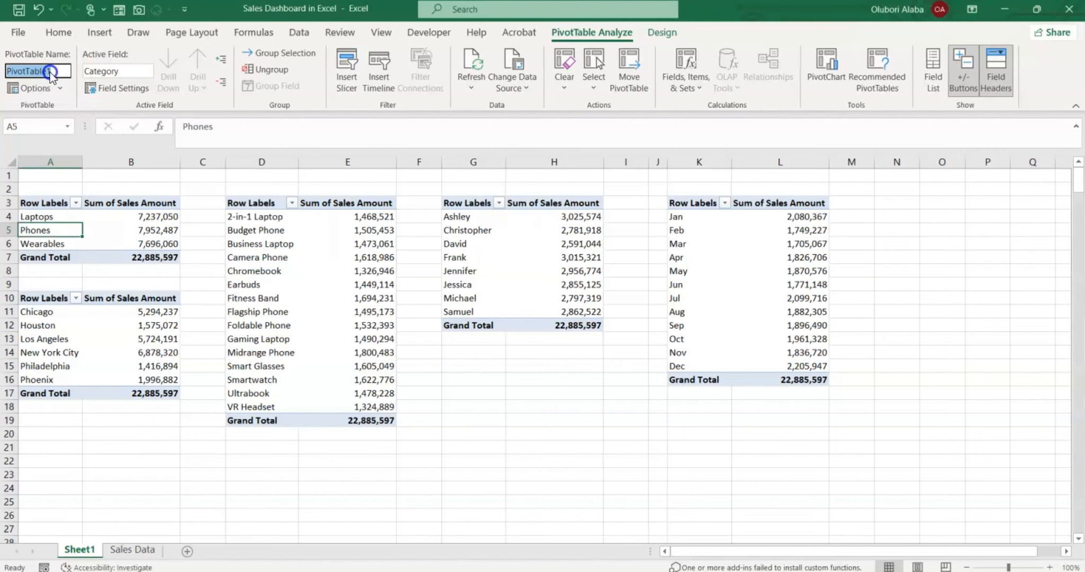
text(City)
click(47, 342)
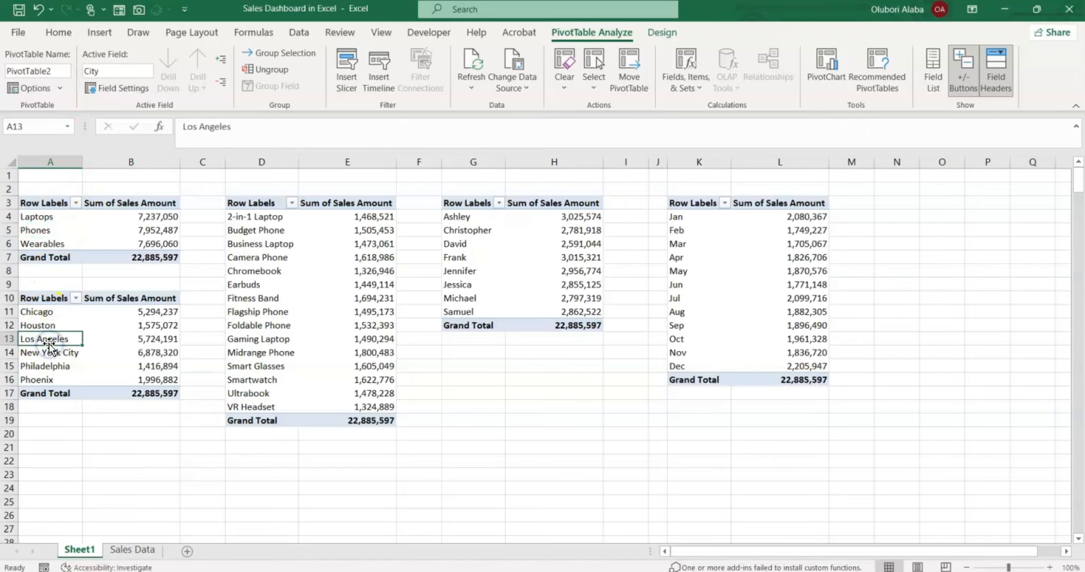
click(72, 233)
click(47, 74)
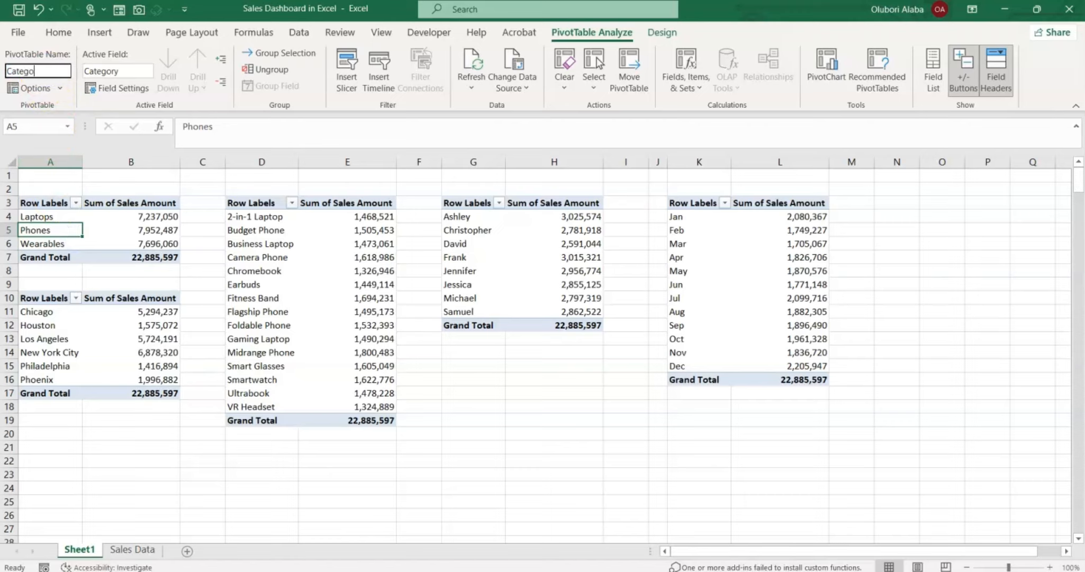
- Rename the city PivotTable at A10 as City
click(61, 353)
click(53, 72)
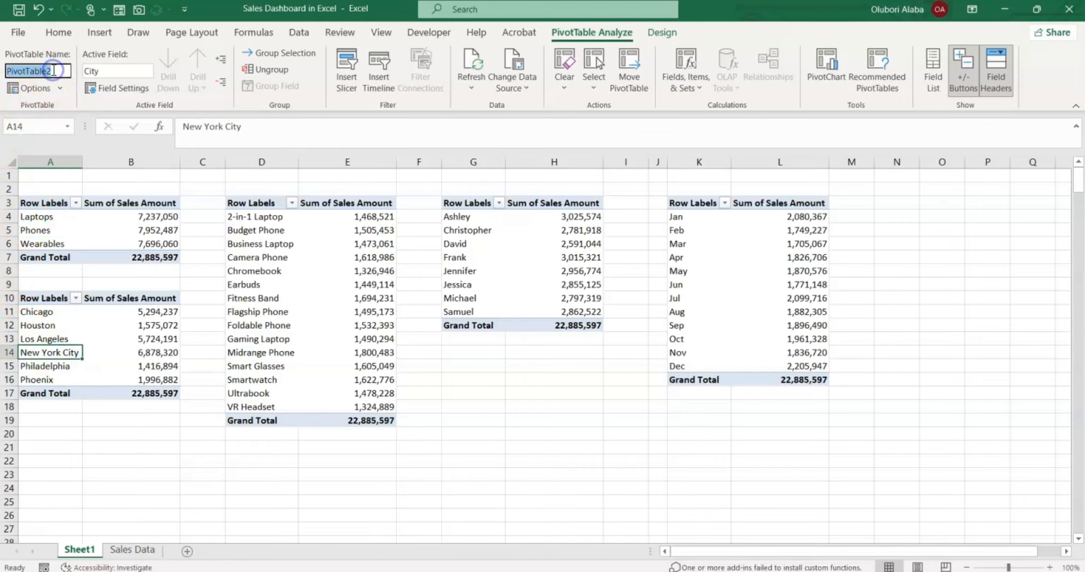
text(City)
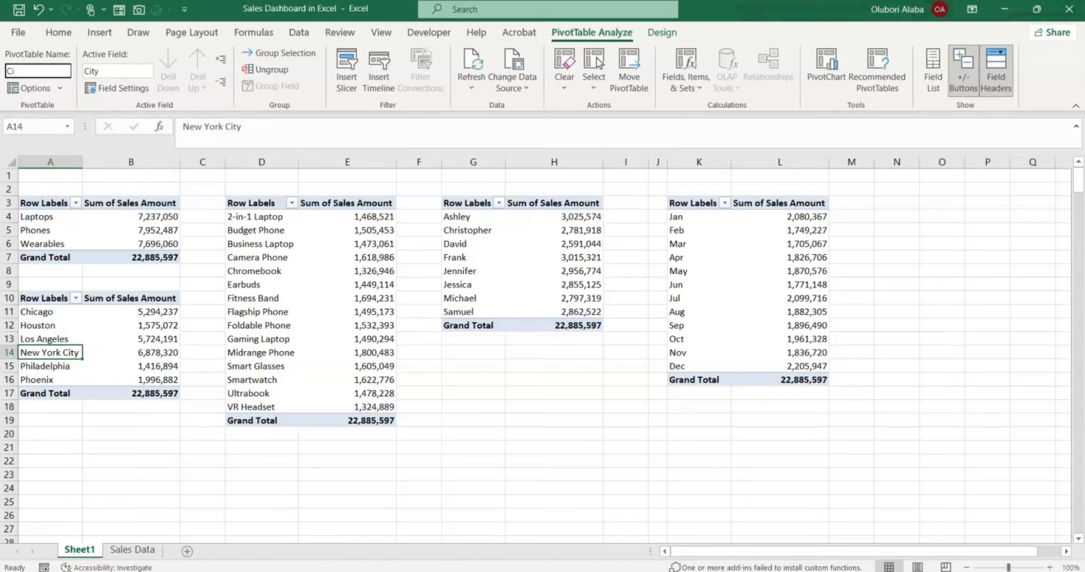
- Rename the product PivotTable at D3 as Product
click(284, 284)
click(57, 70)
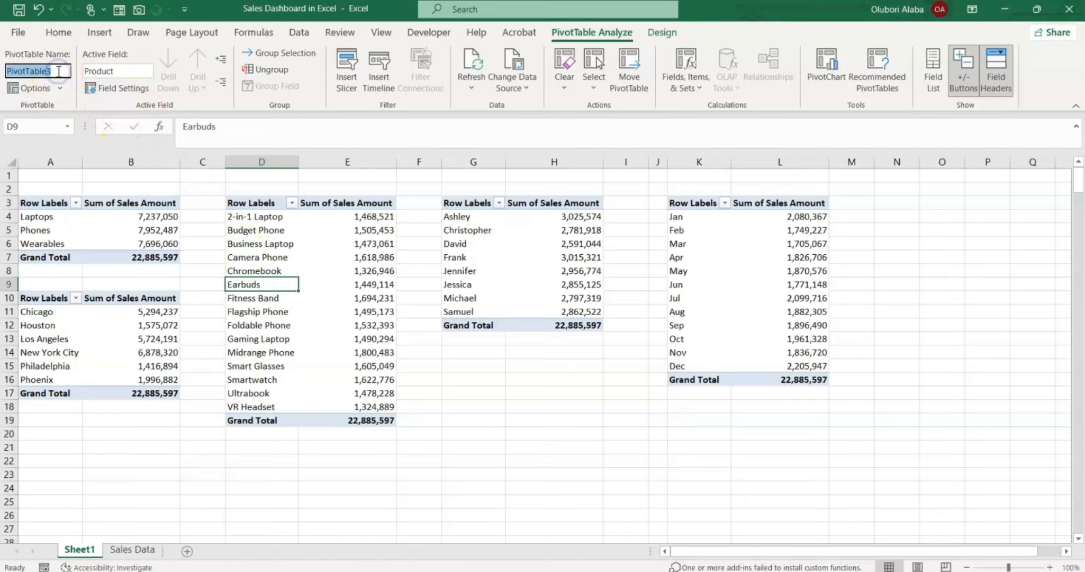
text(Product)
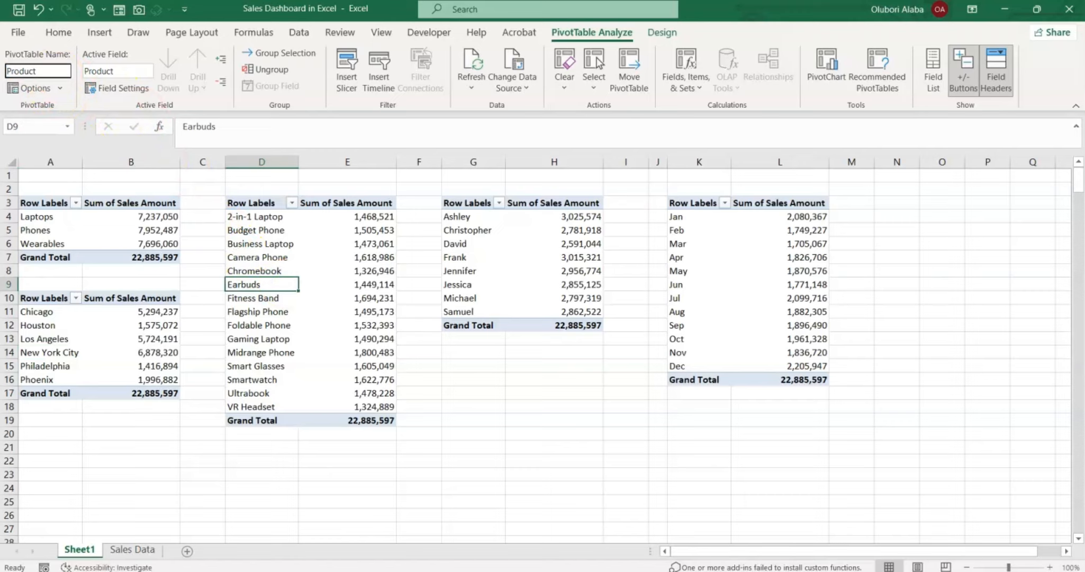
- Rename the sales rep PivotTable at G3 as Sales Rep
click(490, 255)
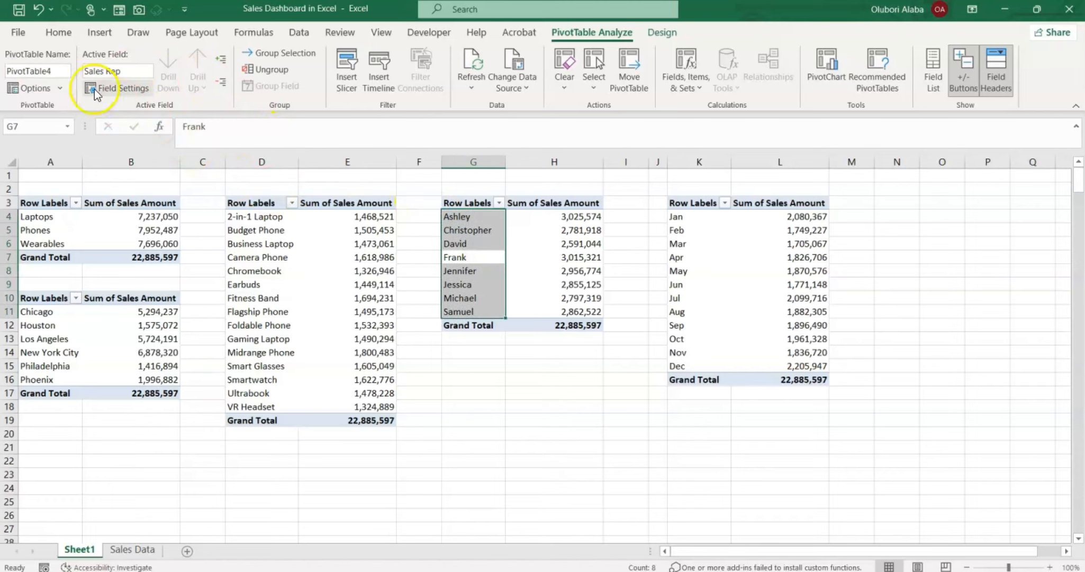
click(59, 70)
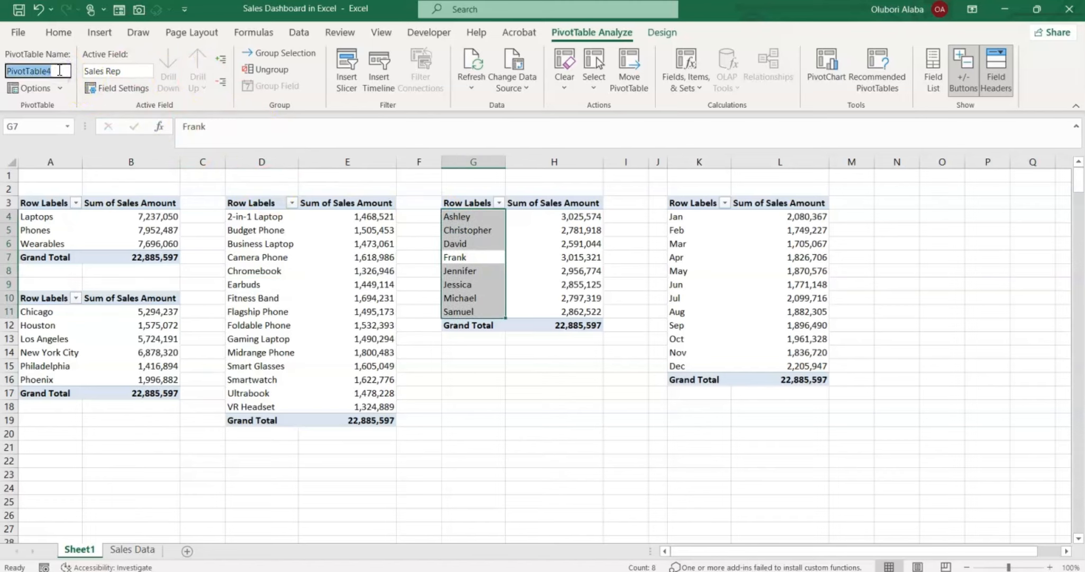
text(Sales Rep)
- Rename the monthly PivotTable at K3 as Months
click(726, 272)
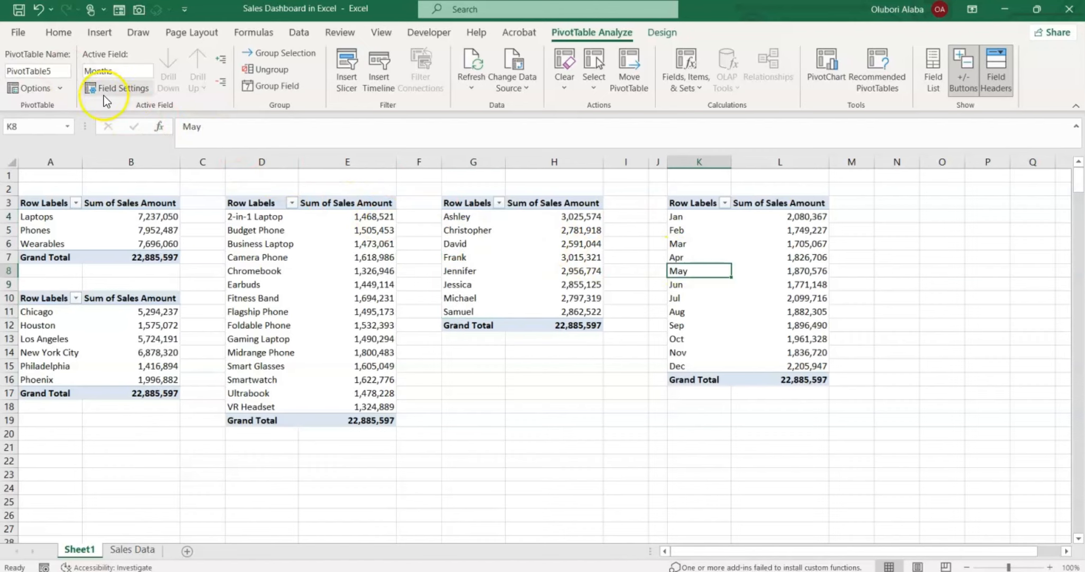
click(37, 71)
text(M)
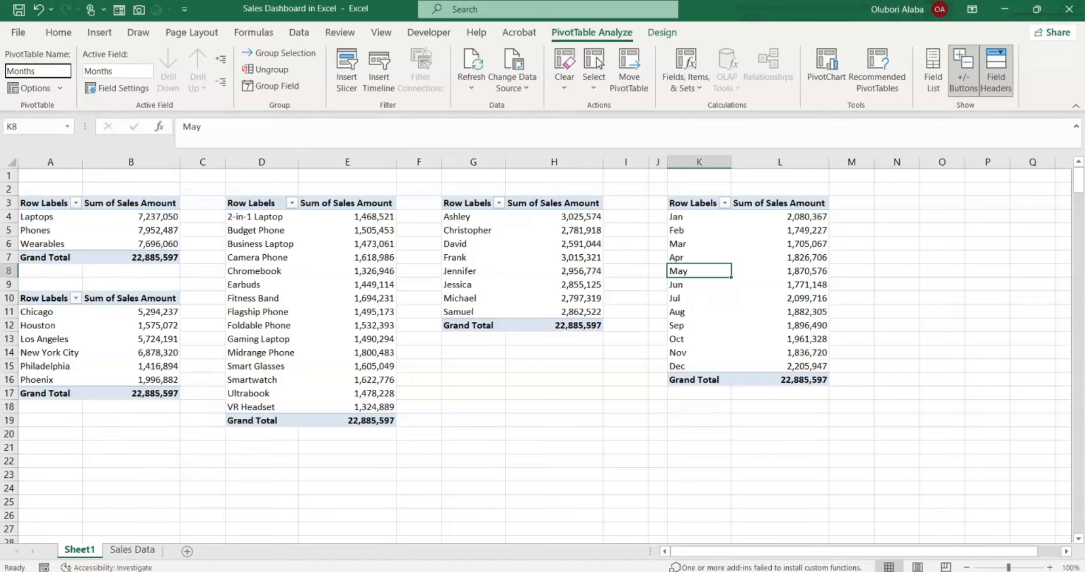
text(onths)
click(364, 286)
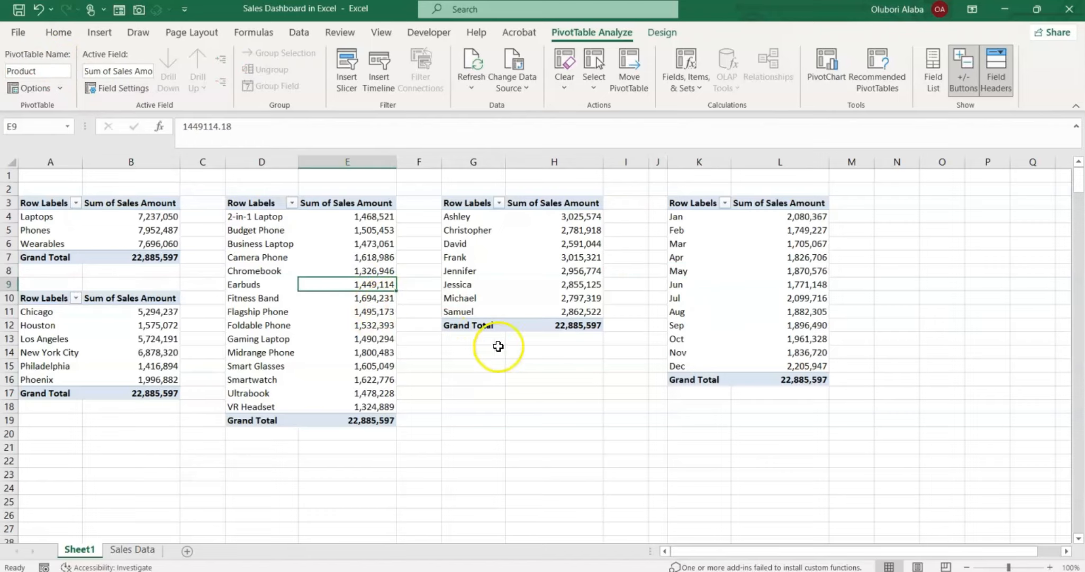
- Rename Sheet1, which holds the PivotTables, as PivotTable
right_click(74, 553)
click(107, 395)
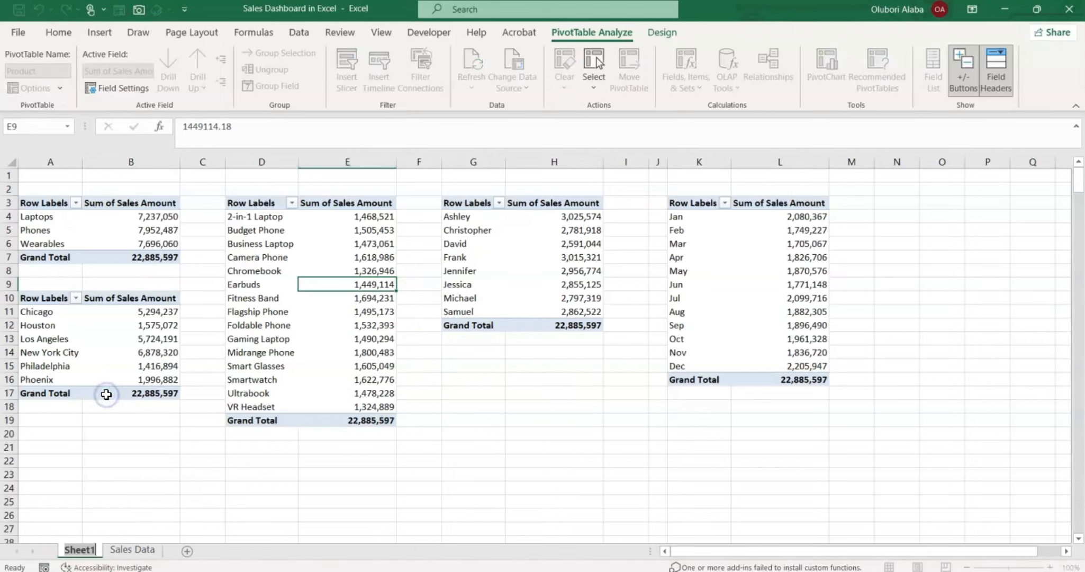
text(Piv)
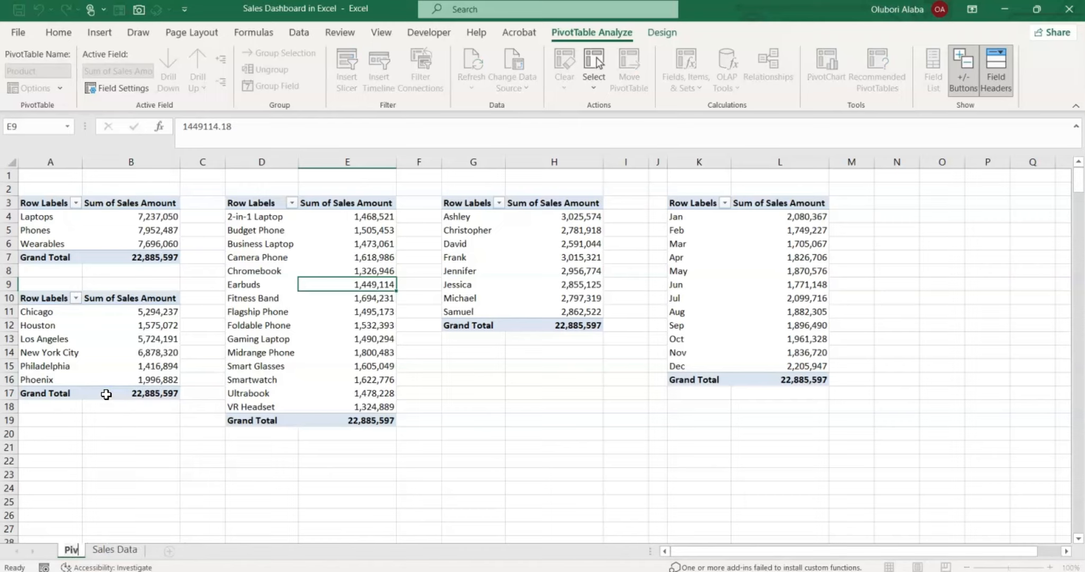
text(otTa)
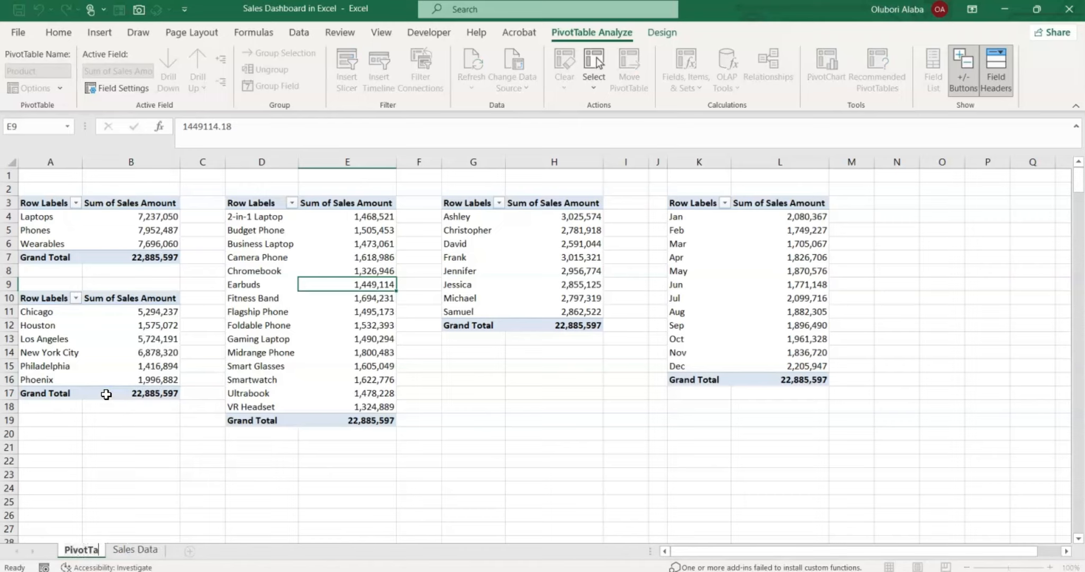
text(ble)
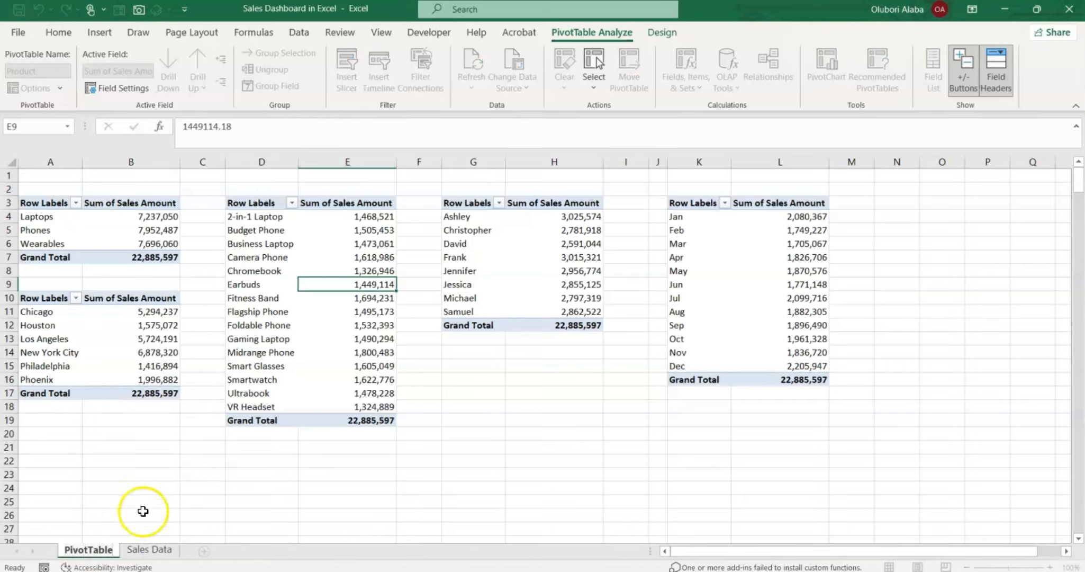
click(157, 548)
- Add a new worksheet directly after the PivotTable sheet and name it Sales Dashboard
click(95, 549)
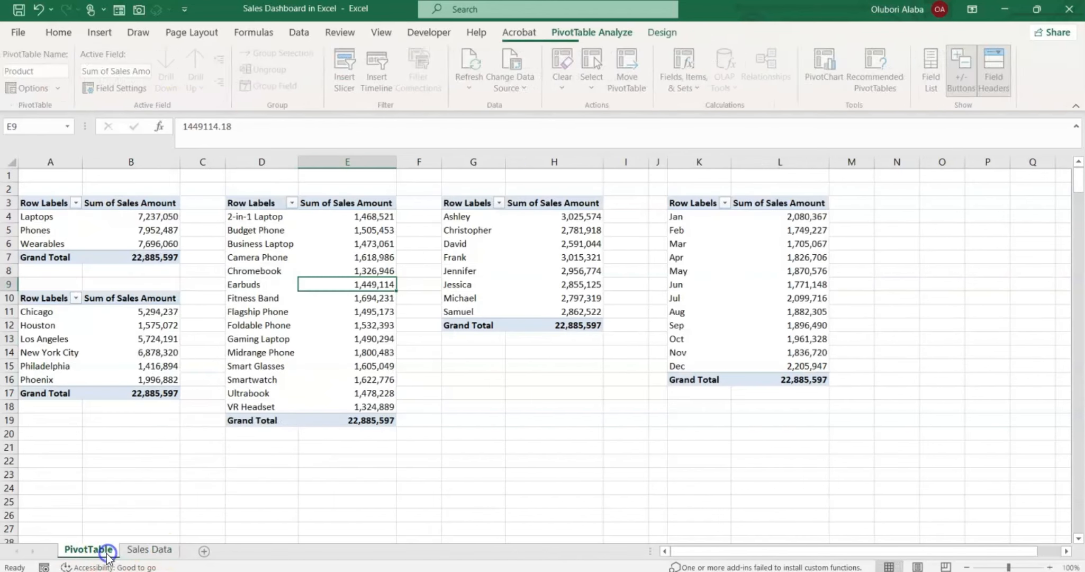
click(204, 551)
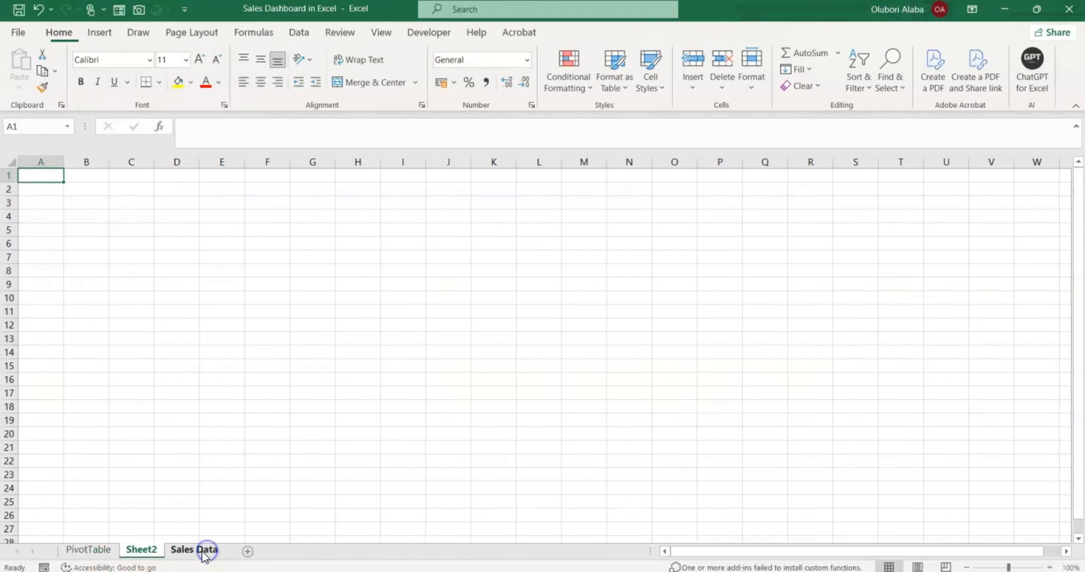
right_click(144, 549)
click(172, 394)
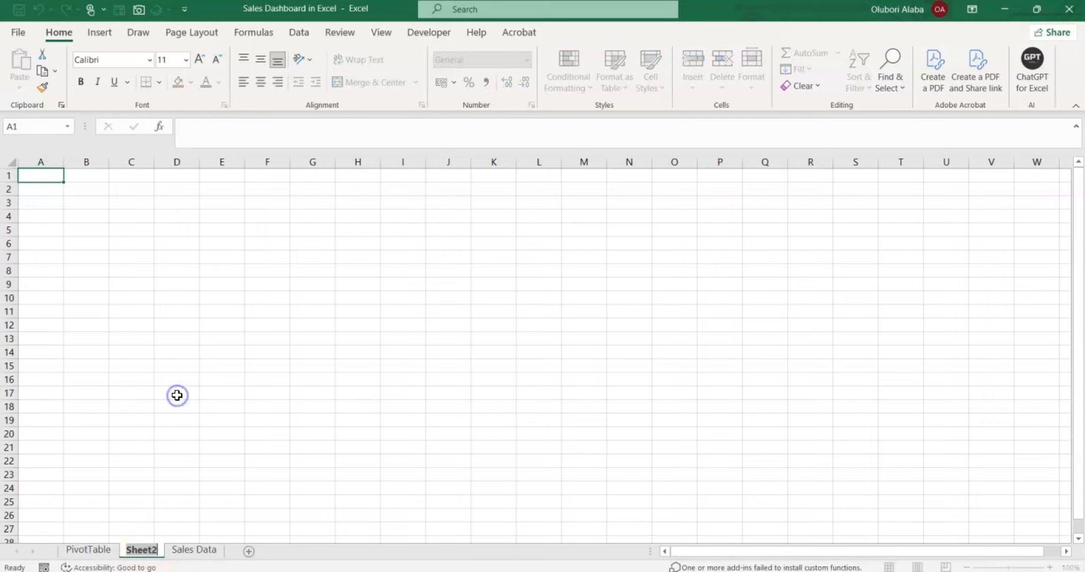
text(Sale)
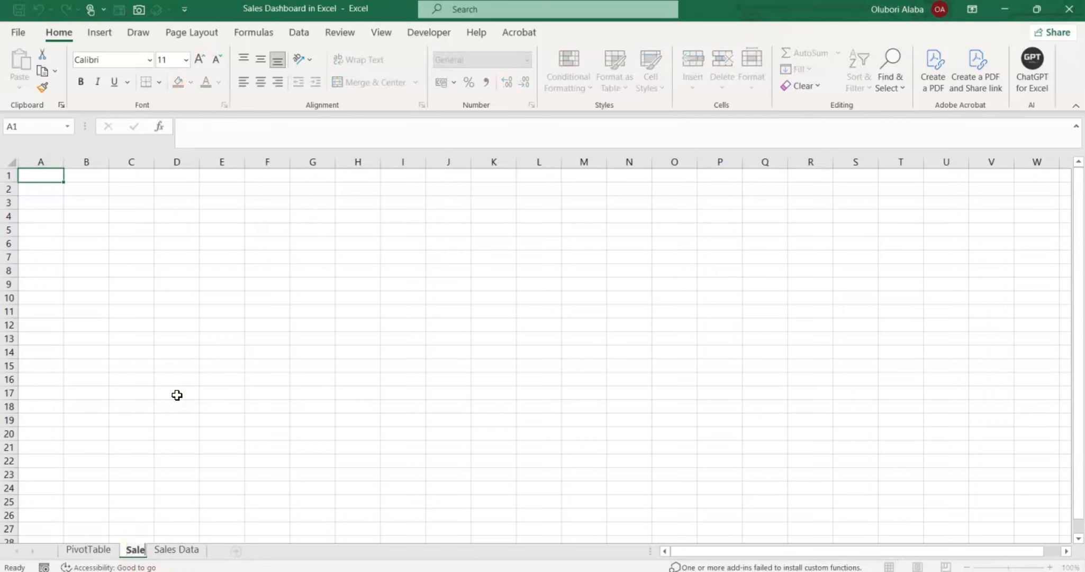
text(s Dash)
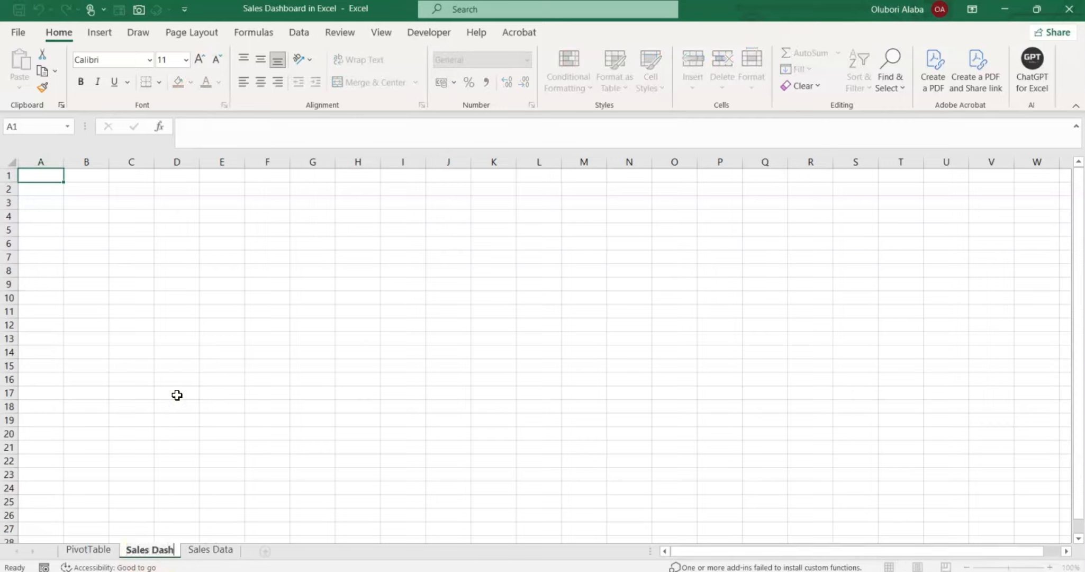
text(board)
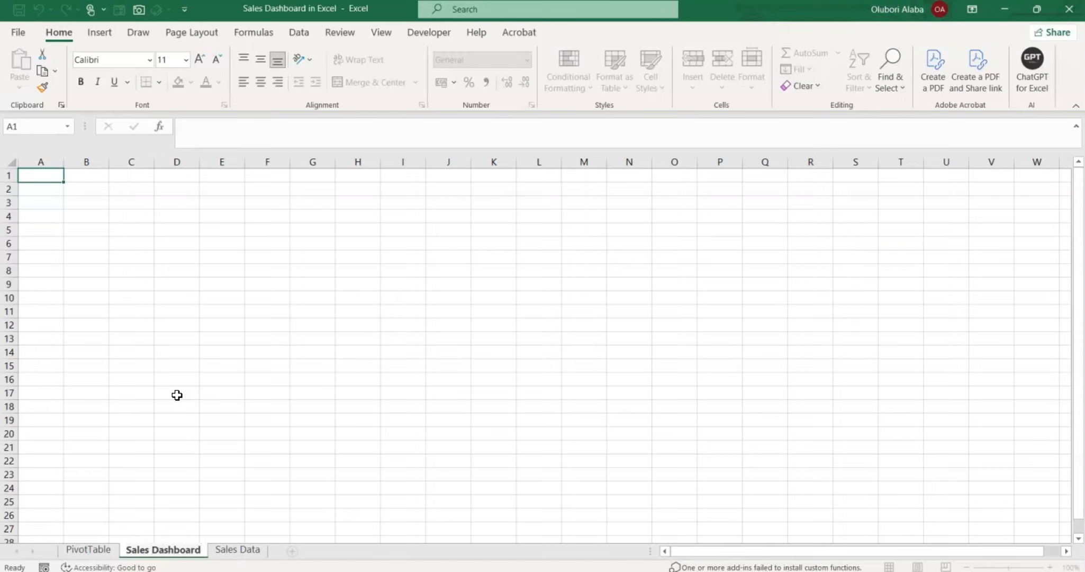
click(177, 394)
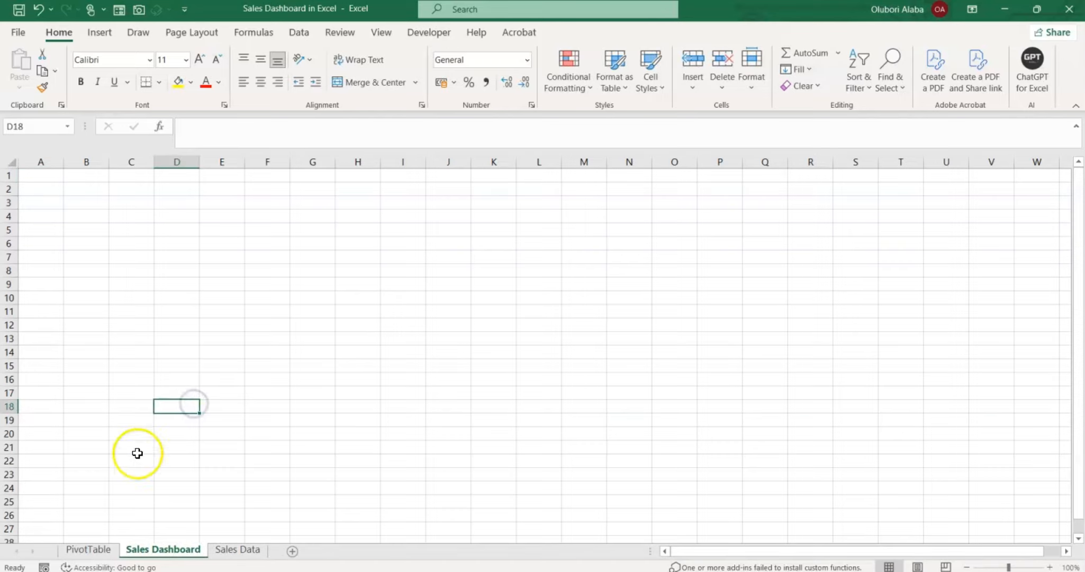
- Insert a 2-D pie chart from the Category PivotTable at A3 on the PivotTable sheet and move it up to row 3
click(102, 550)
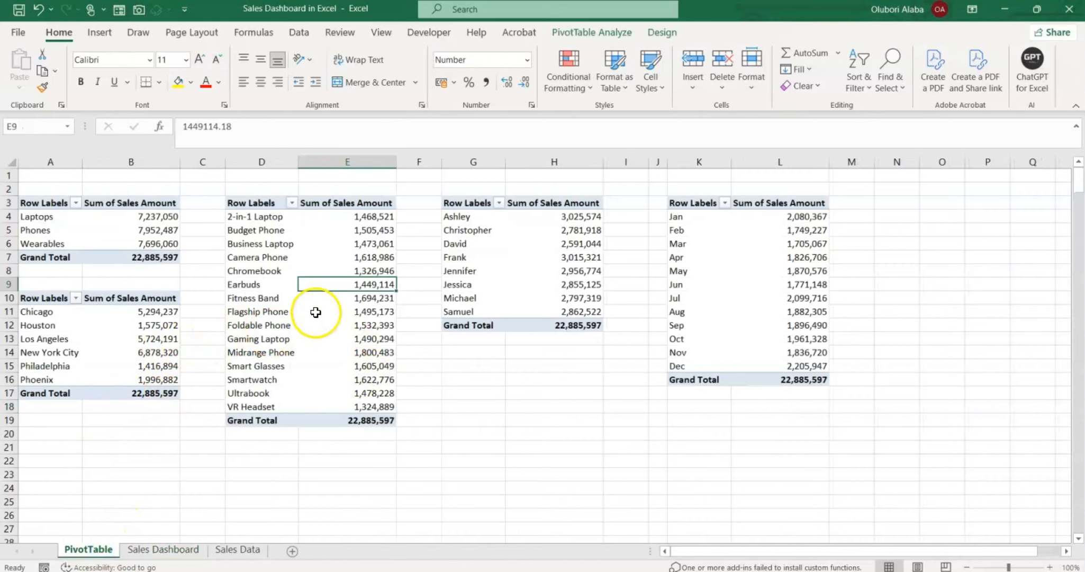
click(86, 229)
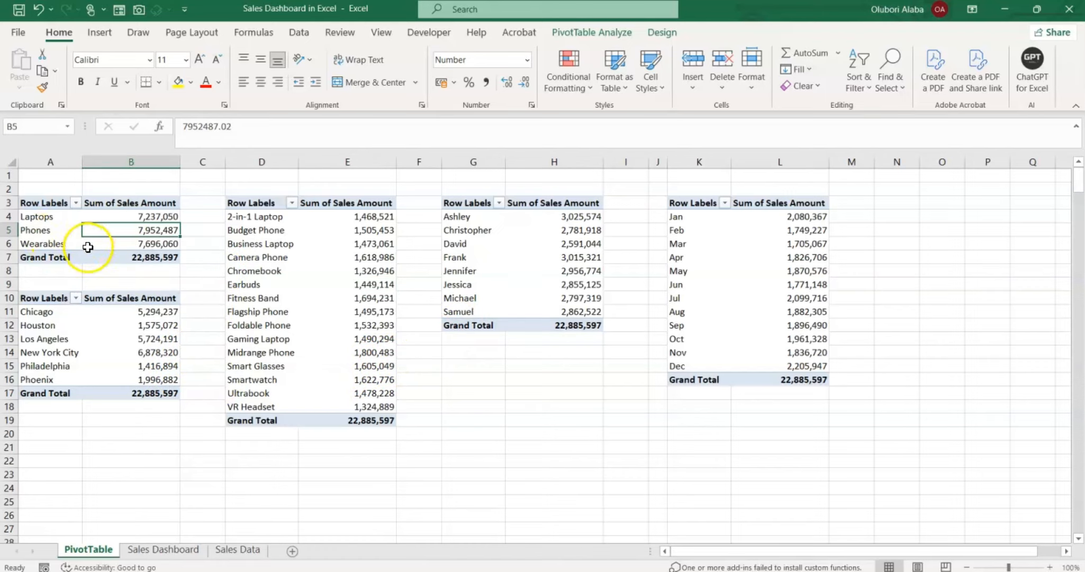
click(41, 231)
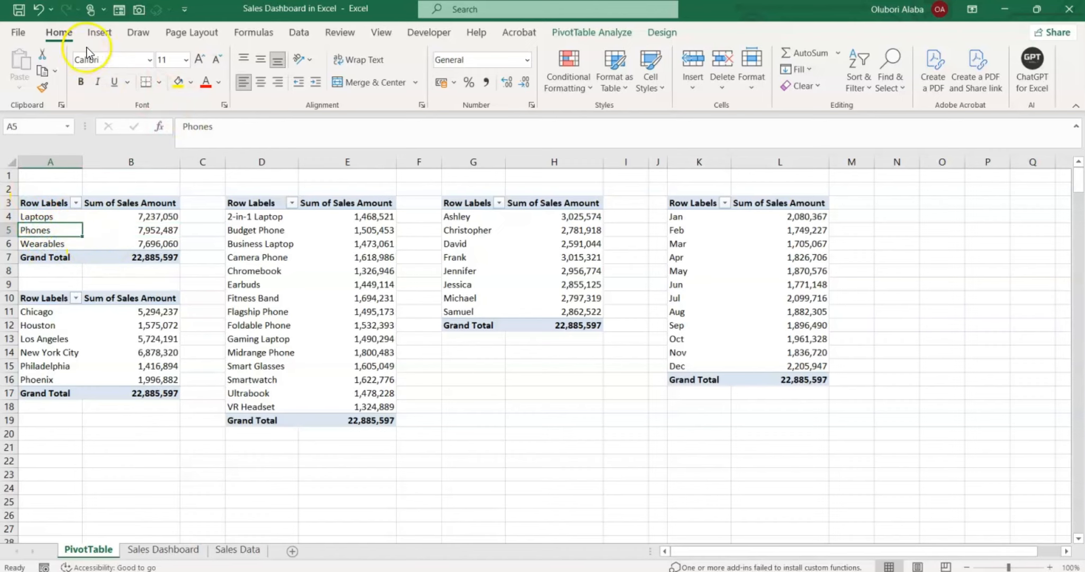
click(100, 32)
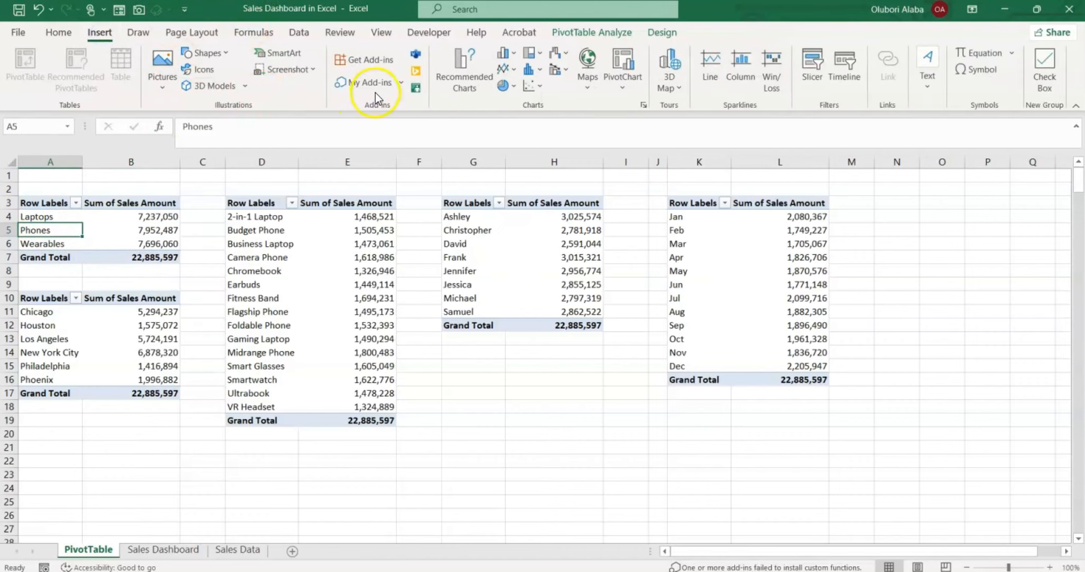
click(512, 93)
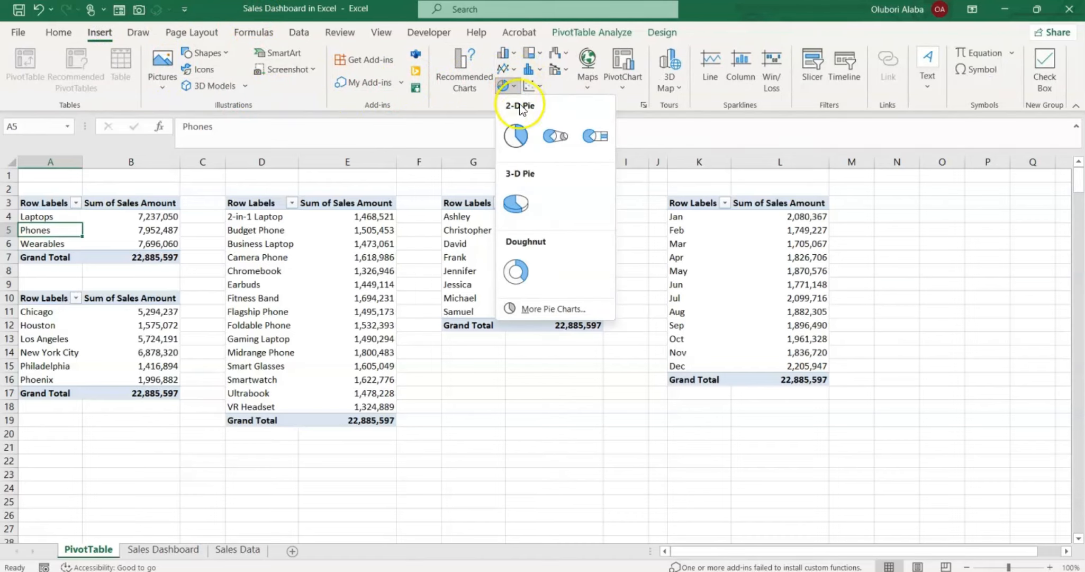
click(517, 138)
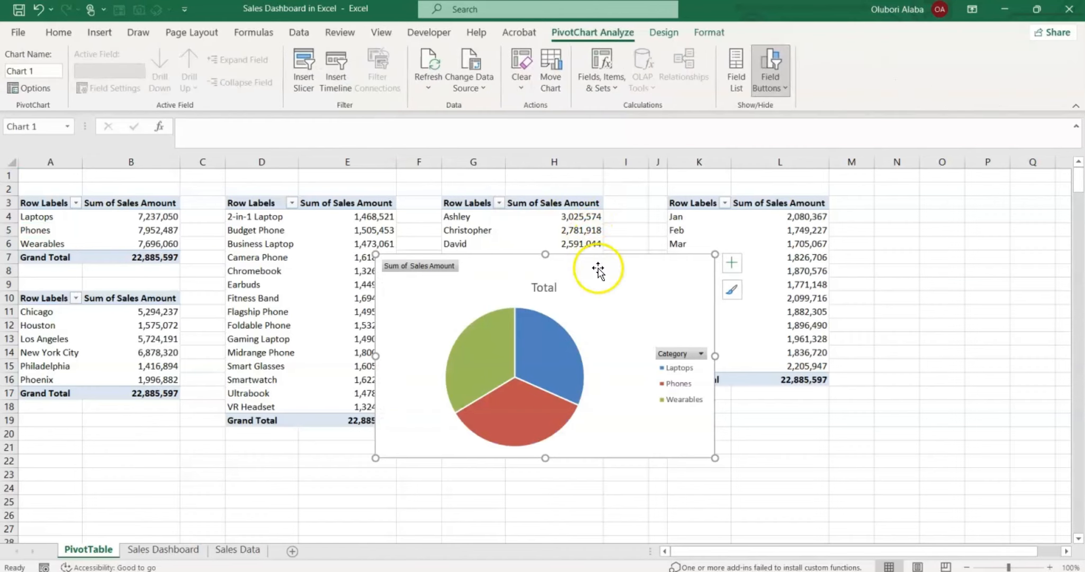
drag(594, 266, 570, 207)
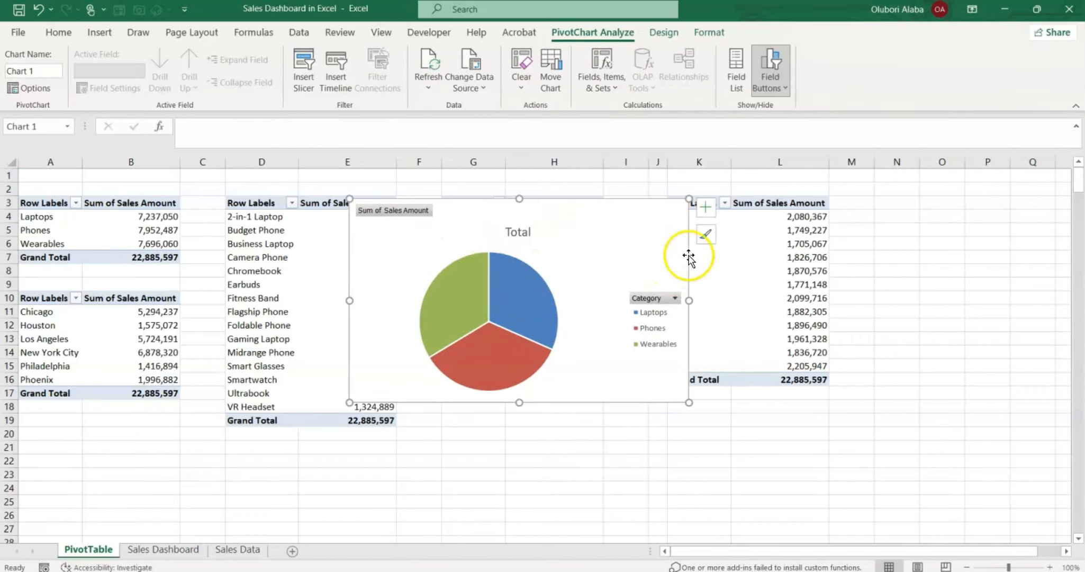
- Add data labels to the category pie chart and include the category name alongside the value
click(706, 210)
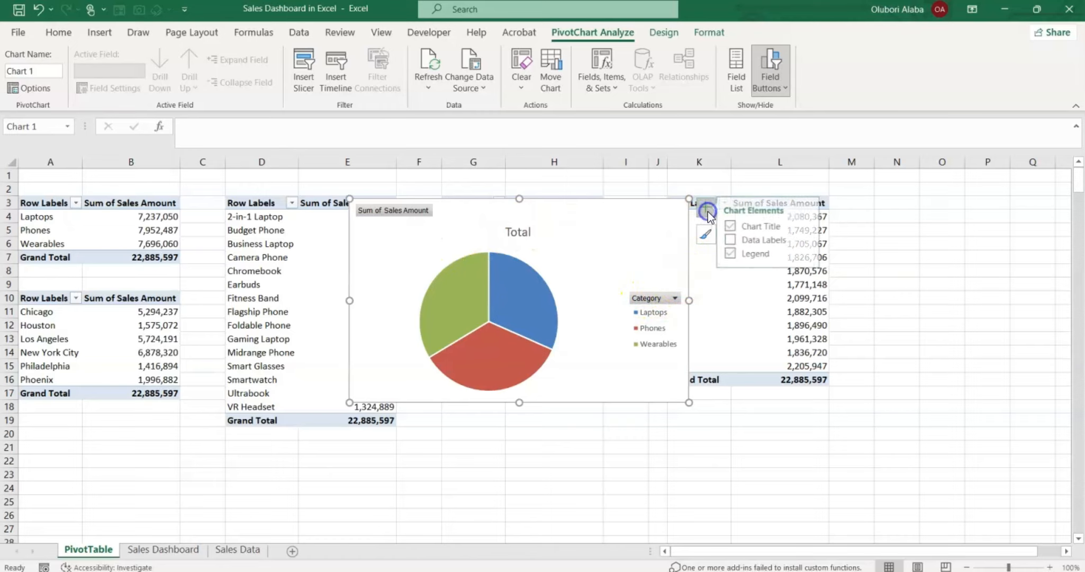
click(736, 240)
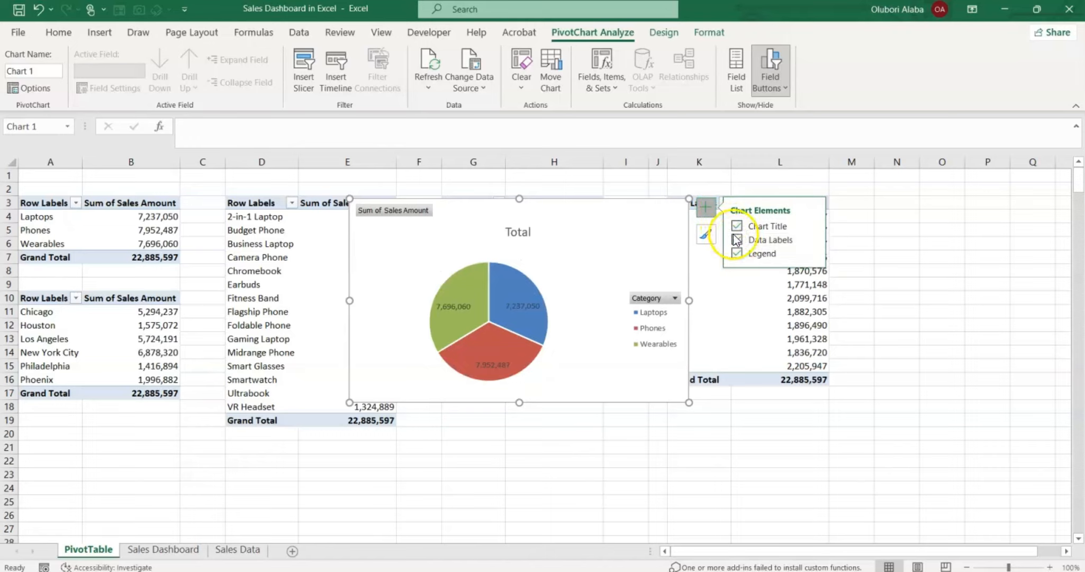
click(777, 240)
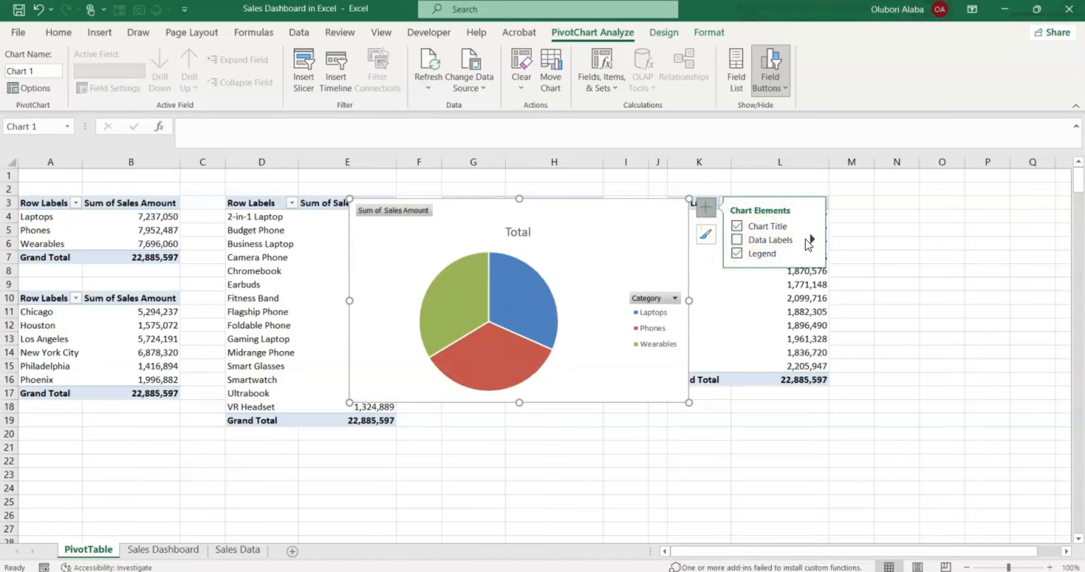
click(760, 242)
click(812, 240)
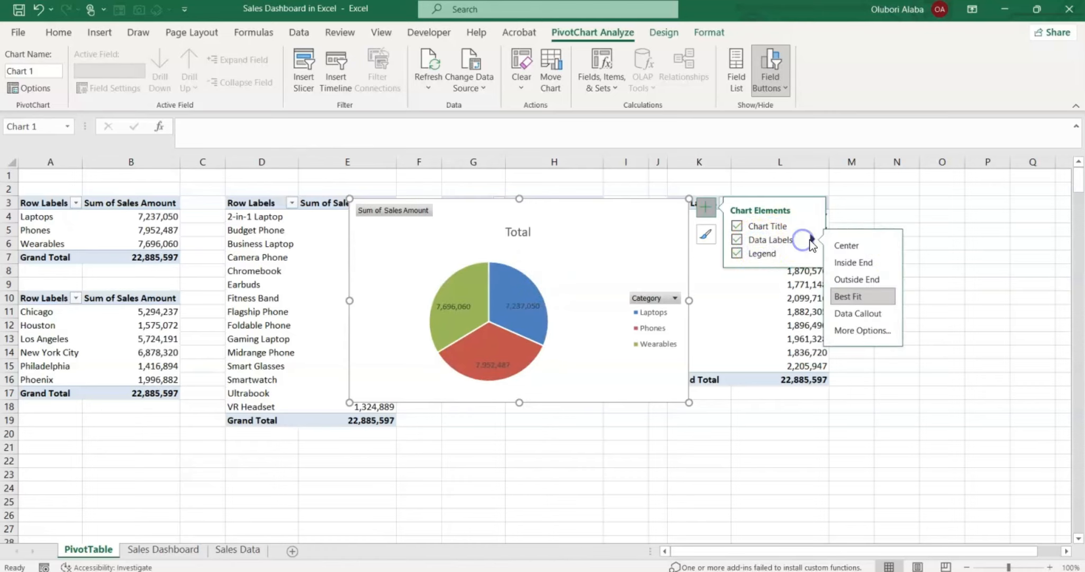
click(862, 330)
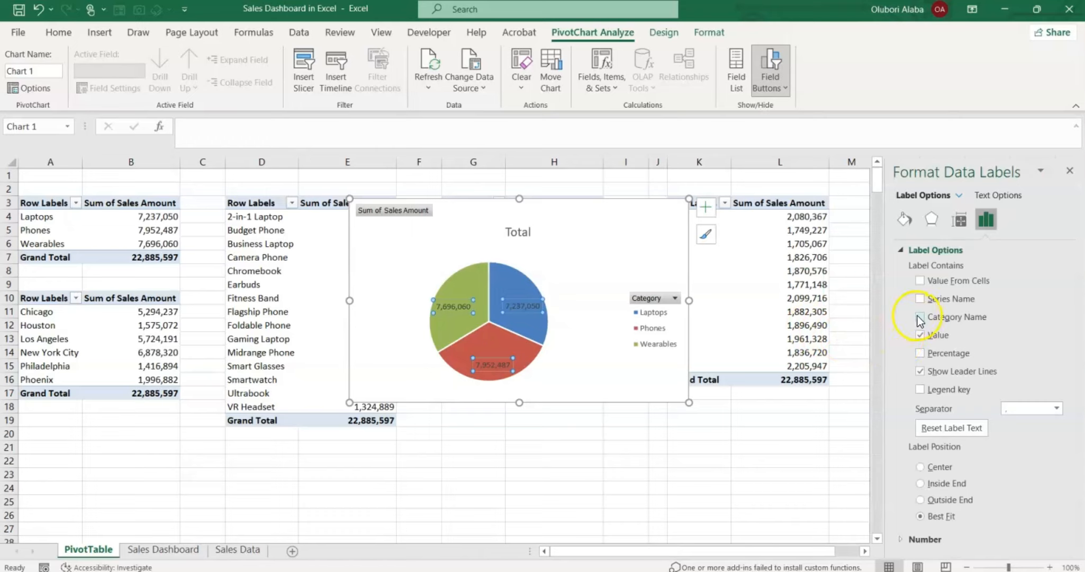
click(920, 317)
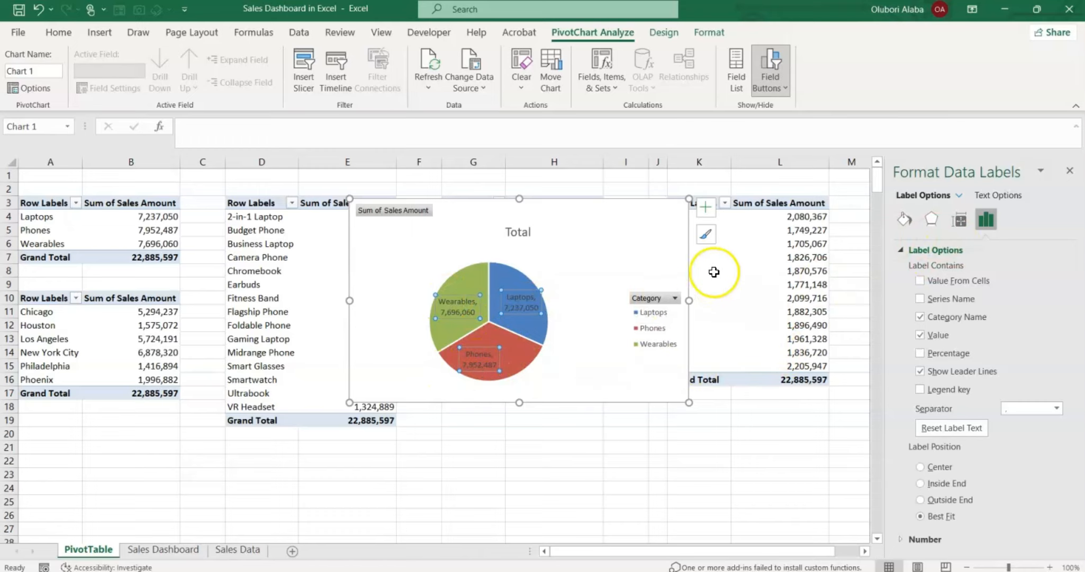
- Remove the legend from the category pie chart and close the data label formatting options
click(712, 214)
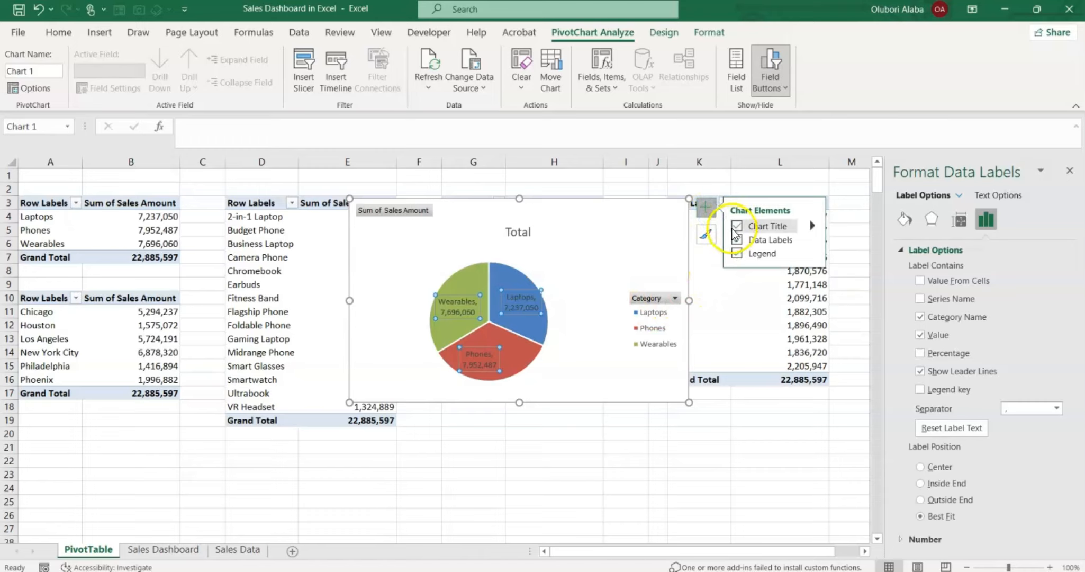
click(737, 253)
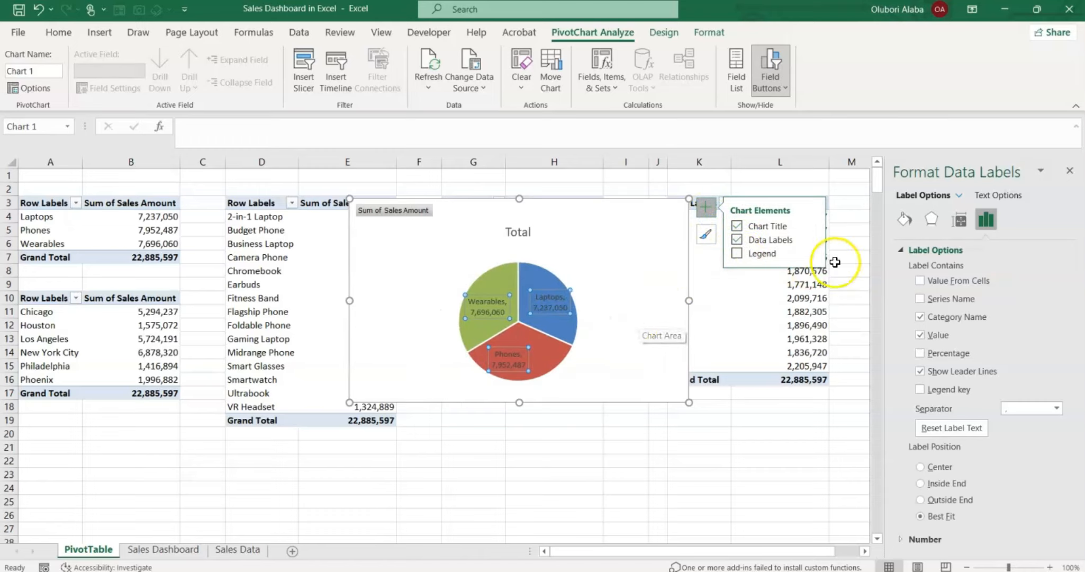
click(1069, 170)
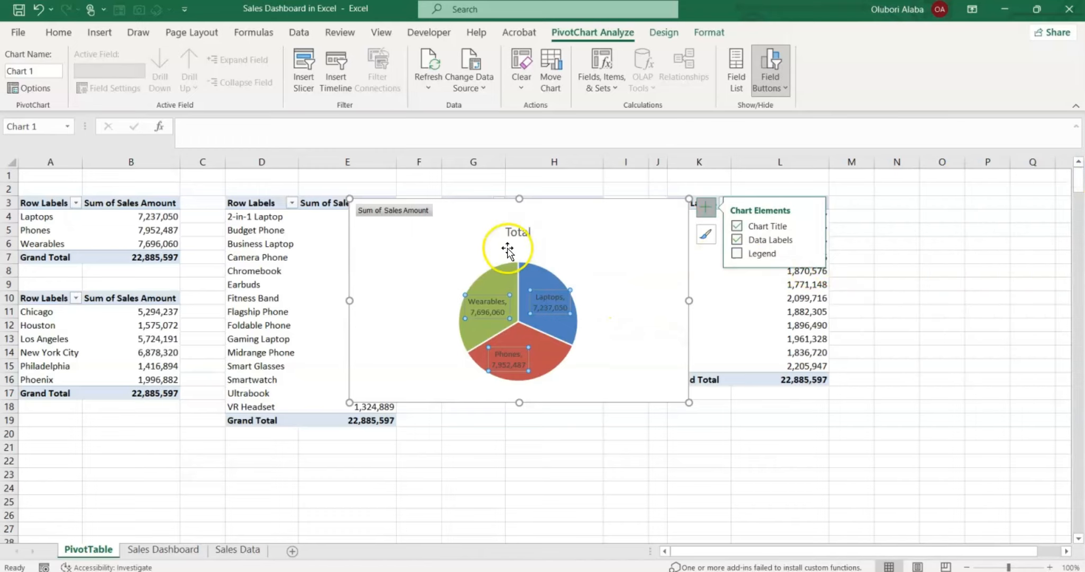
- Replace the category pie chart's title with Sales by Category
click(522, 231)
click(522, 232)
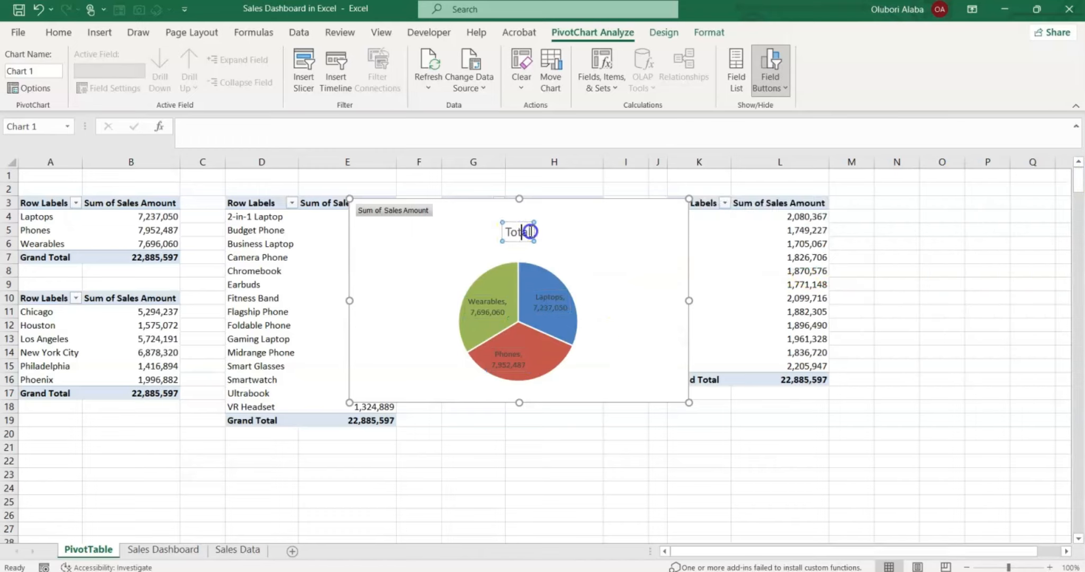
click(530, 232)
key(BackSpace)
key(BackSpace)
key(BackSpace)
key(BackSpace)
key(BackSpace)
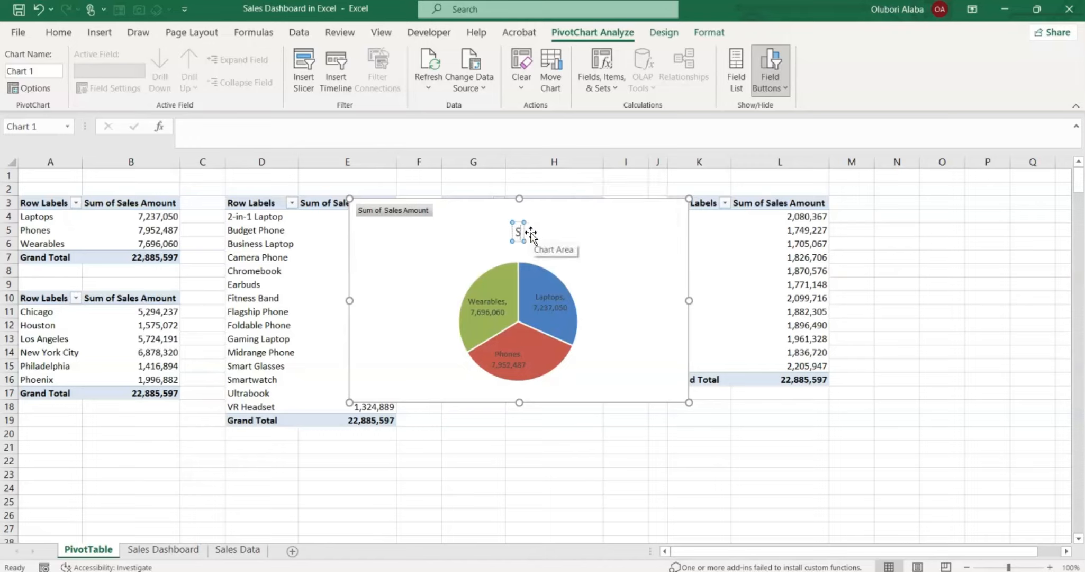
text(Sales)
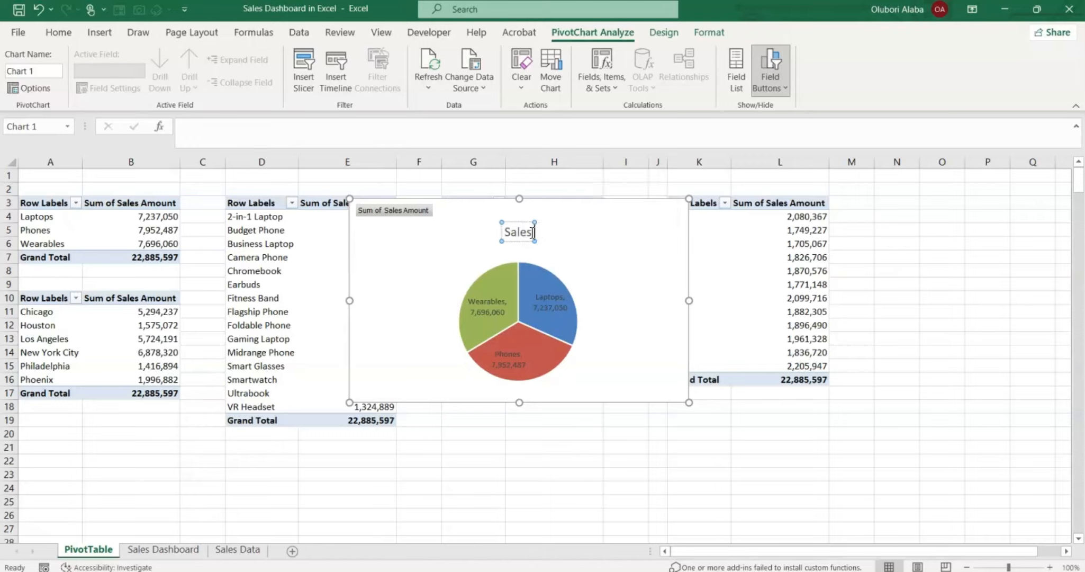
text( by)
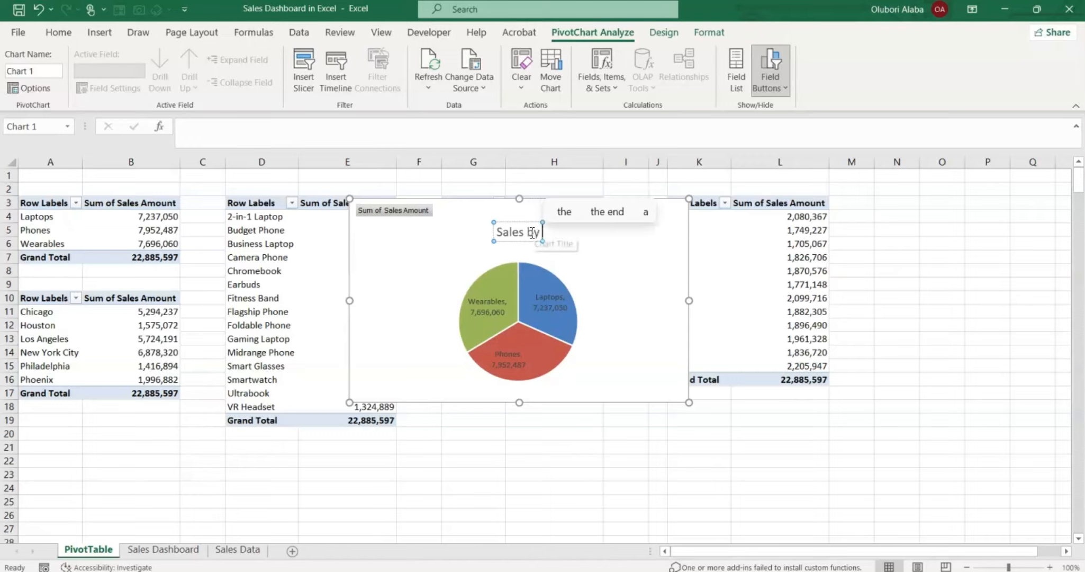
text( Catego)
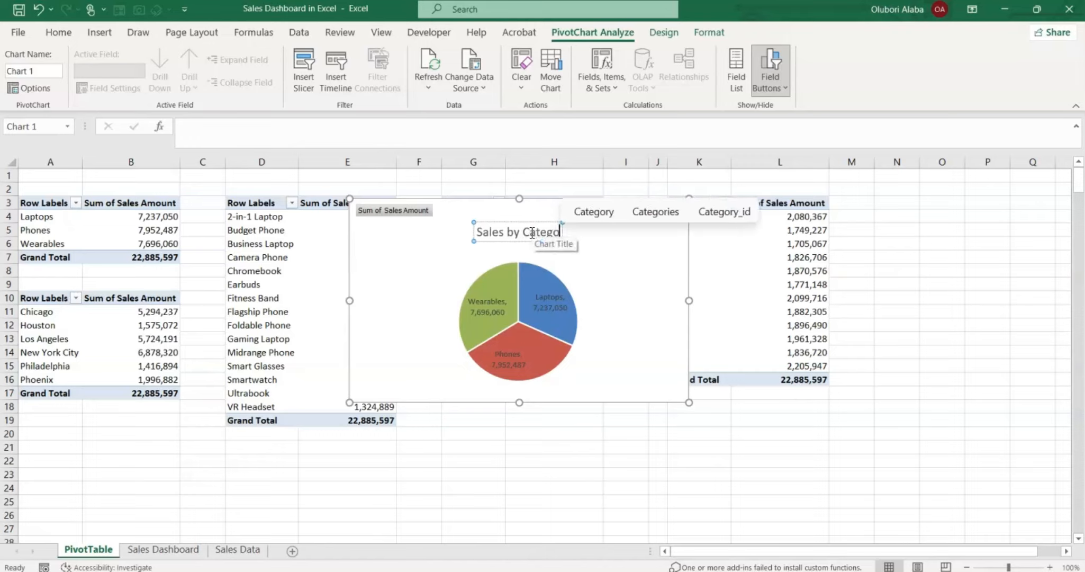
text(ry)
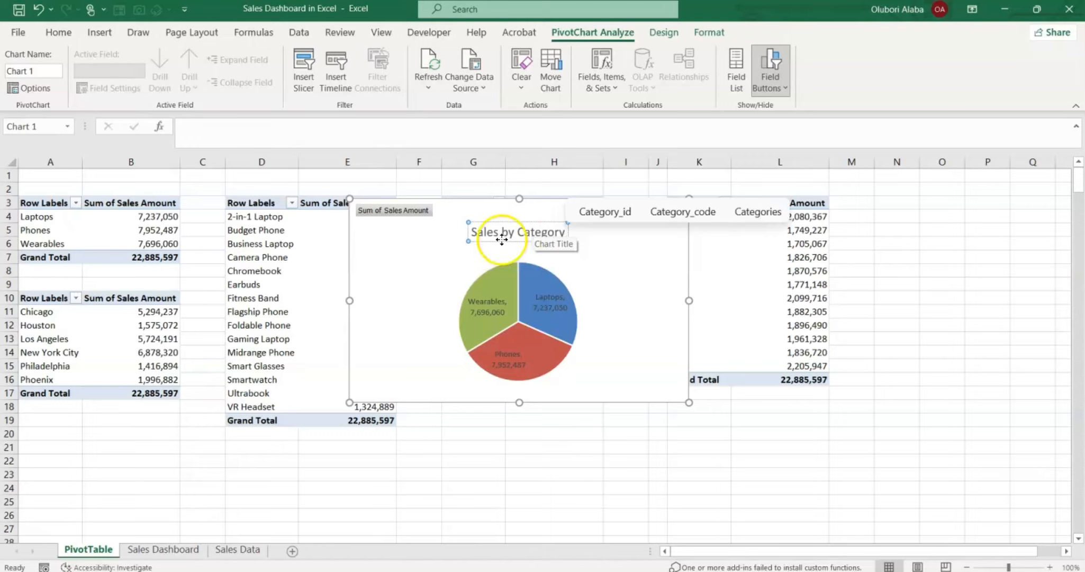
click(484, 212)
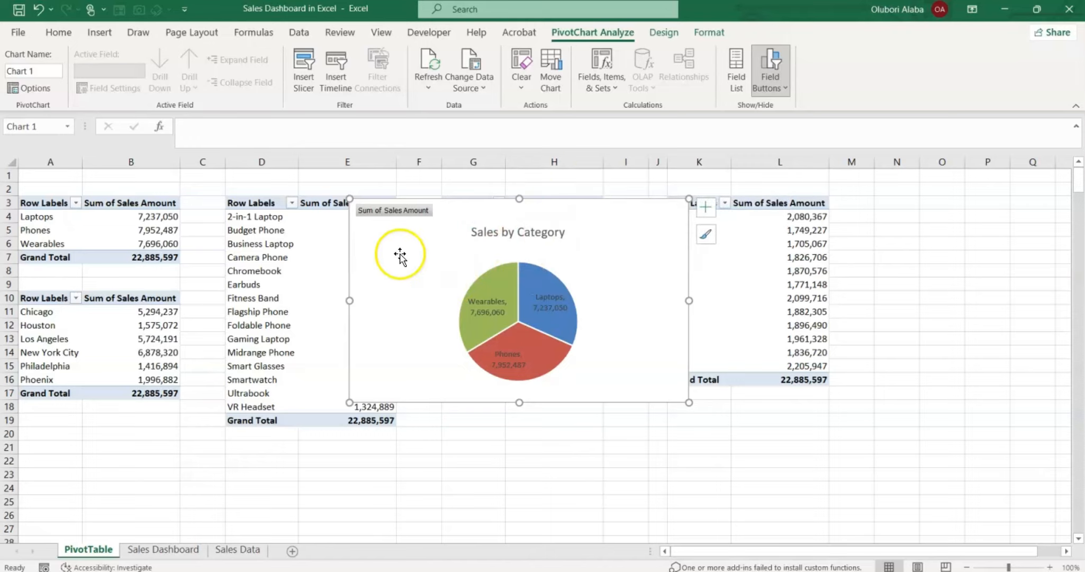
- Hide all field buttons on the Sales by Category pie chart
click(377, 210)
right_click(380, 211)
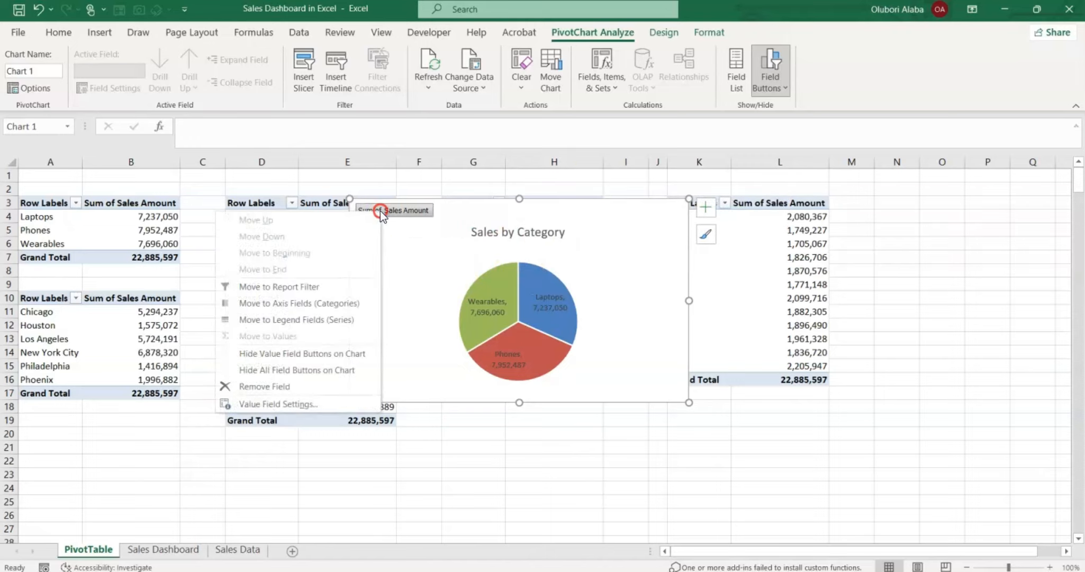
click(323, 370)
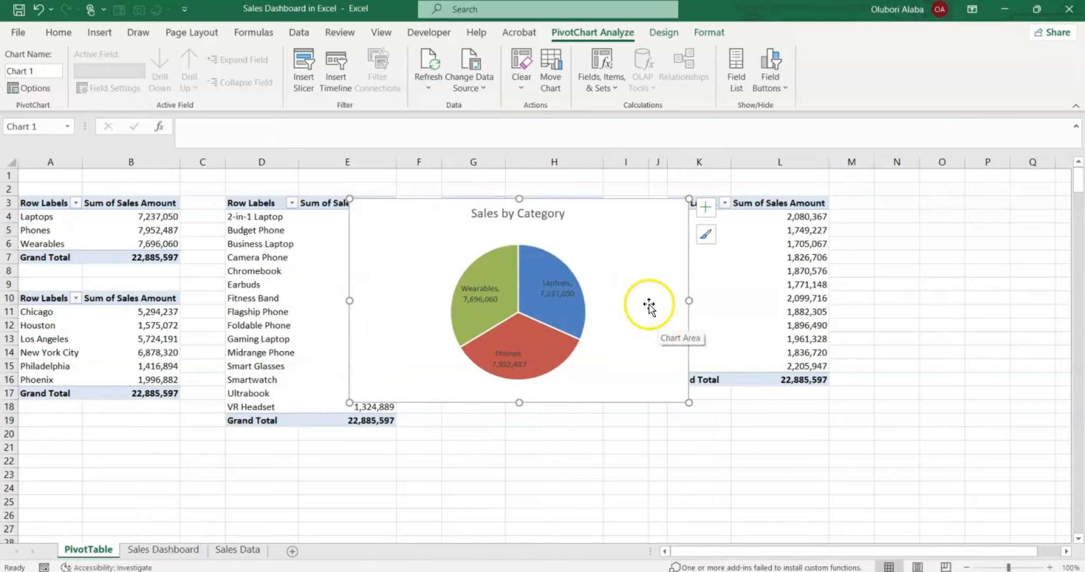
- Cut the Sales by Category chart from the PivotTable sheet, paste it at B13 on the Sales Dashboard sheet, and shift it slightly toward column A
click(619, 239)
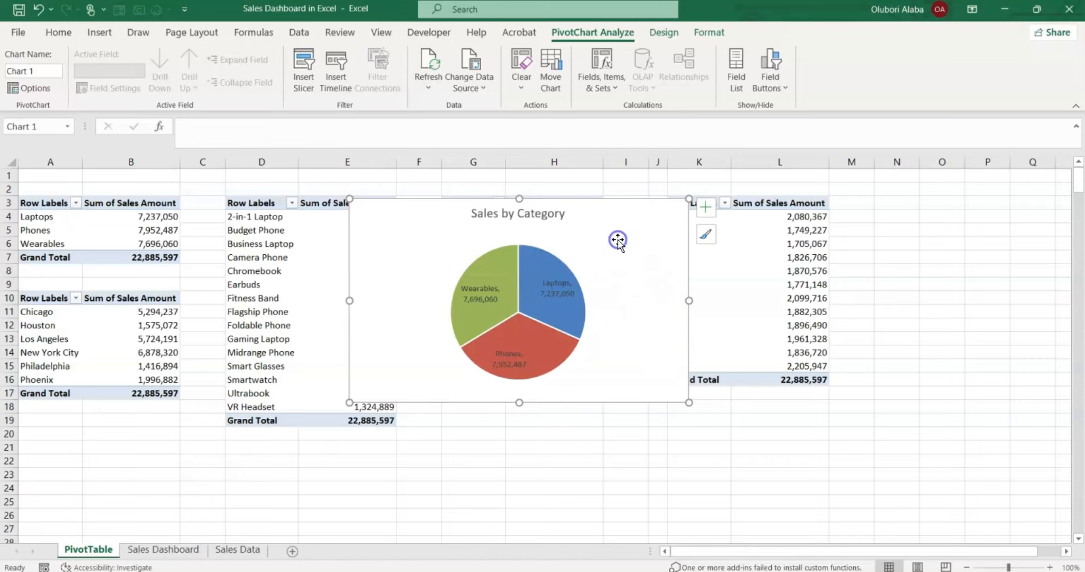
click(372, 217)
key(ctrl+x)
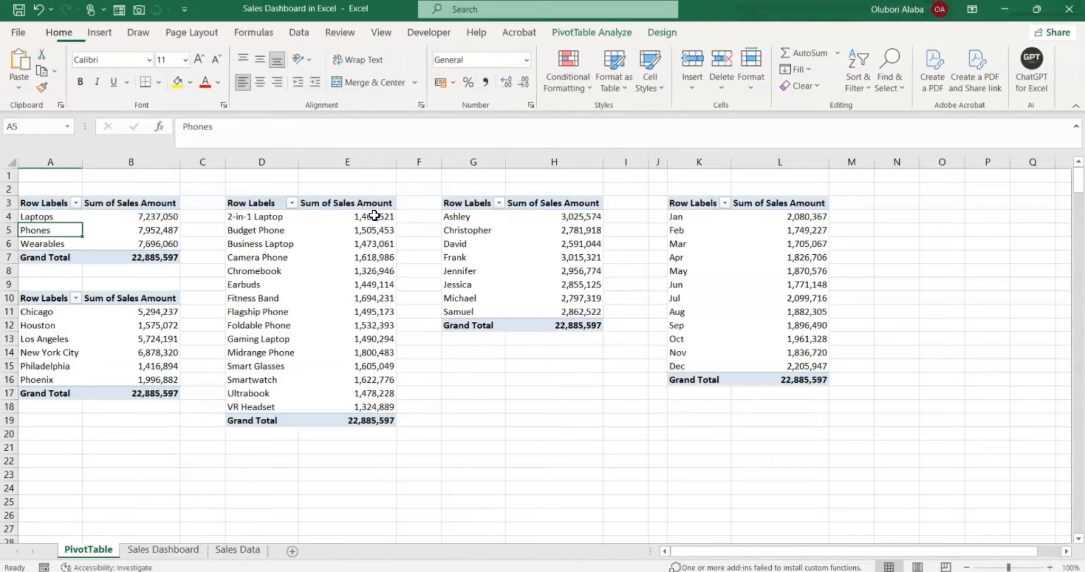
click(174, 548)
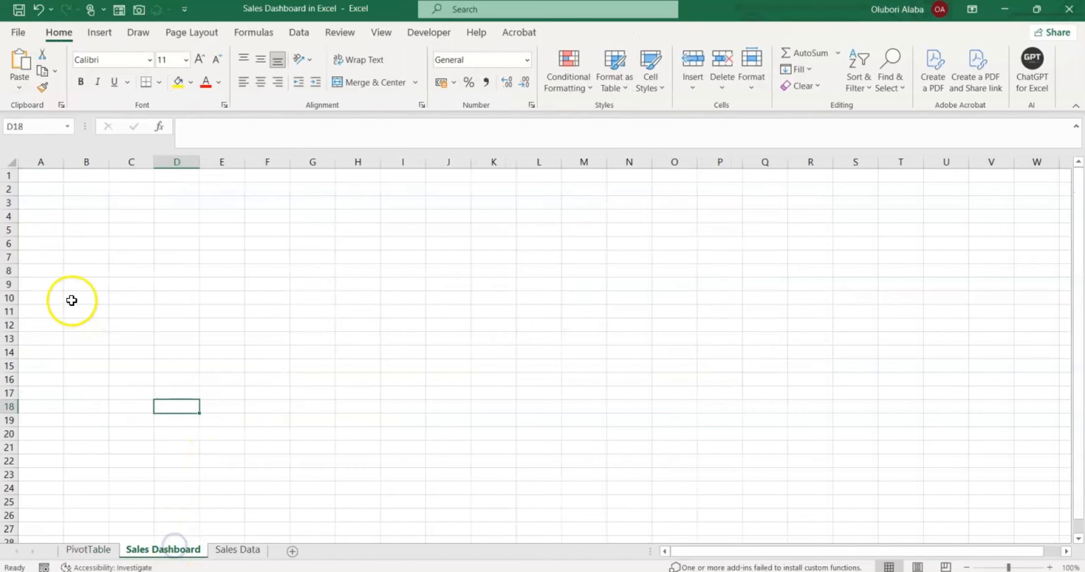
click(43, 341)
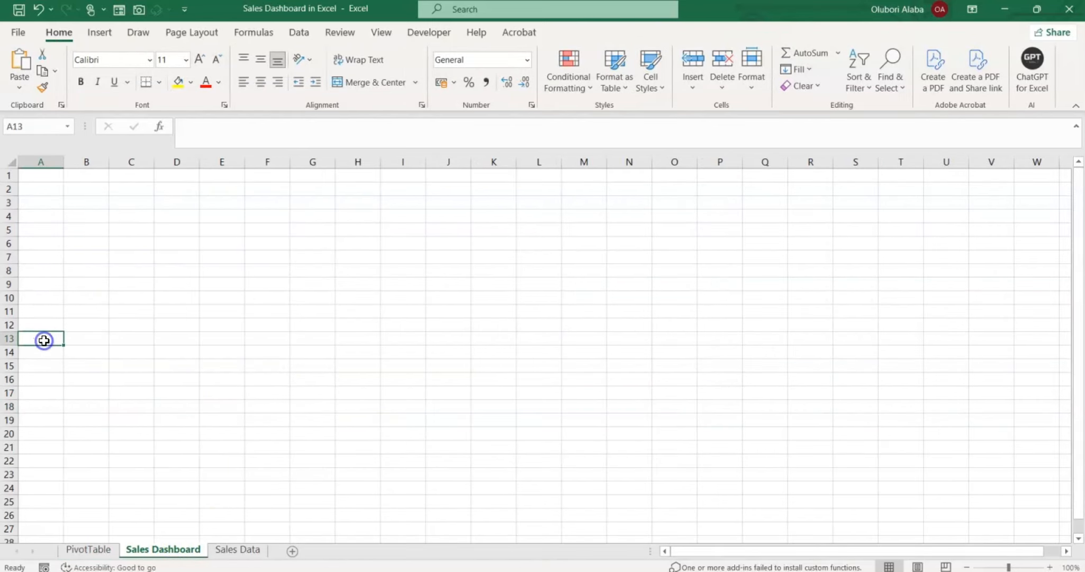
click(74, 338)
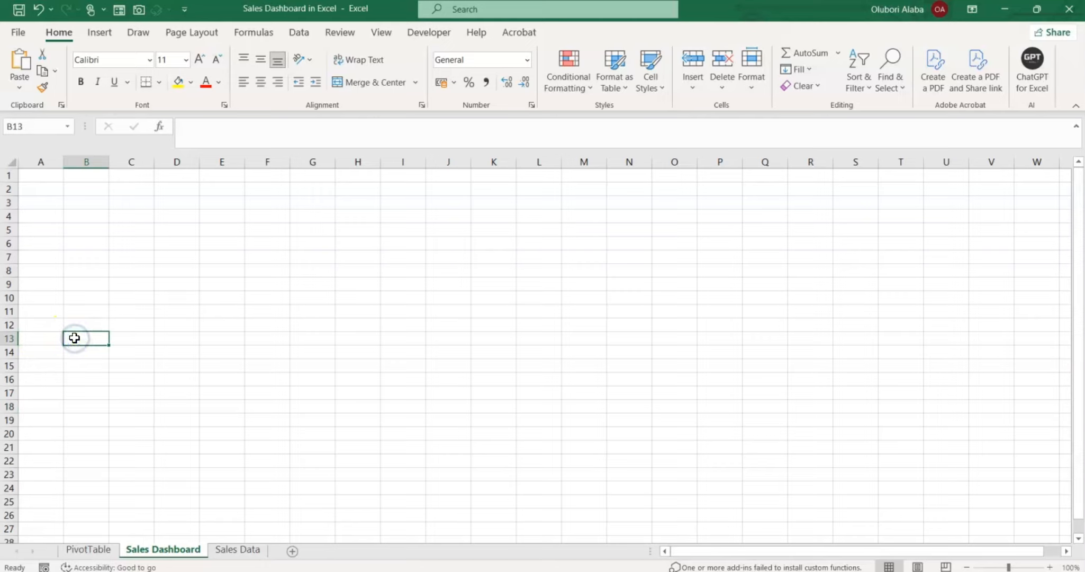
key(ctrl+v)
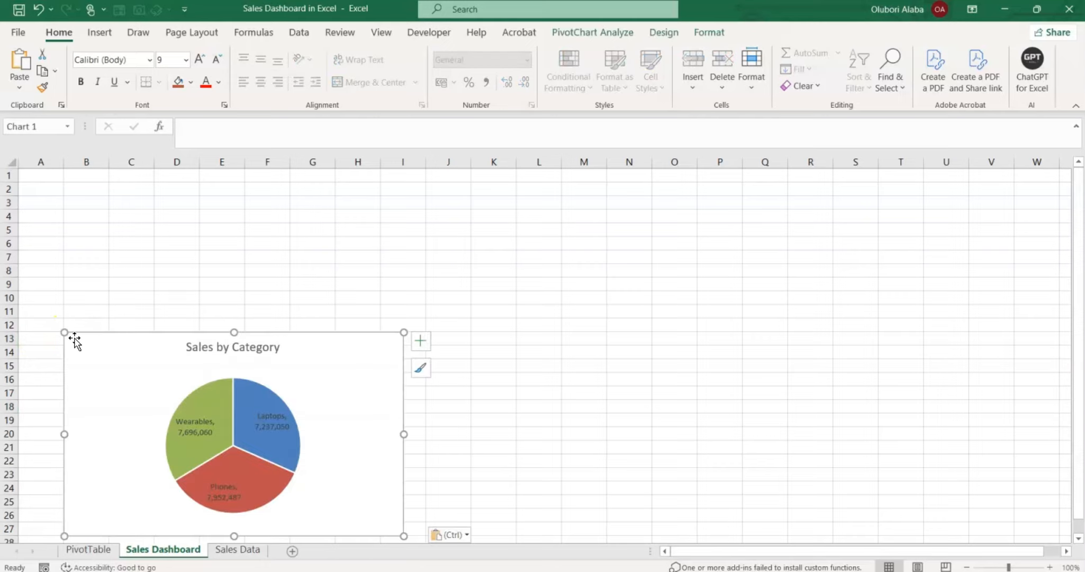
mouse_move(74, 338)
mouse_down()
mouse_move(84, 346)
mouse_move(70, 293)
mouse_move(75, 347)
mouse_up()
- Resize the Sales by Category chart to 7 cm high and 12 cm wide, and move it up to row 11 in column A
click(709, 32)
click(1003, 59)
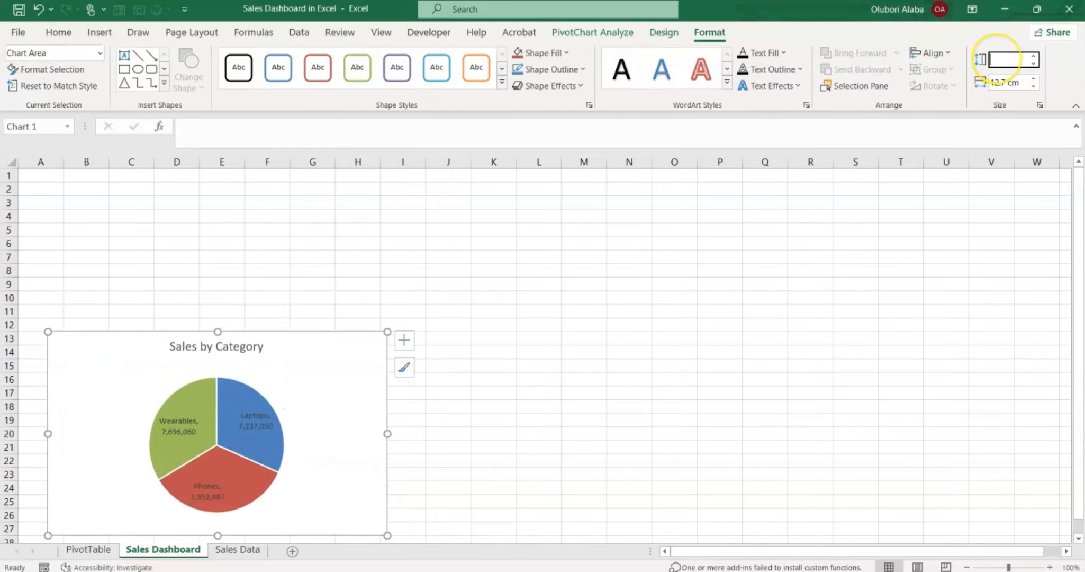
click(997, 61)
text(7)
click(1011, 81)
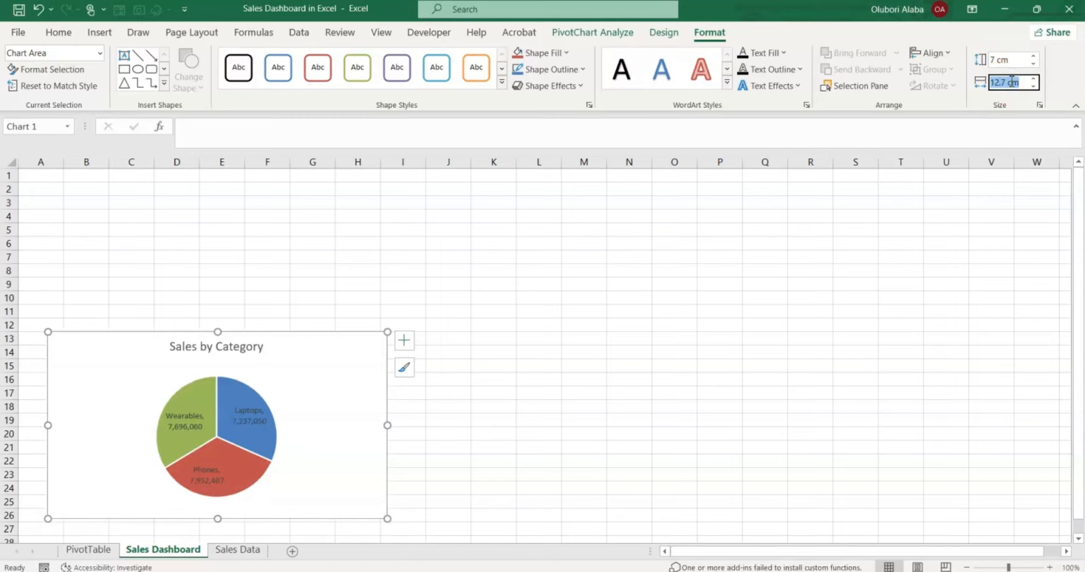
text(12)
key(Return)
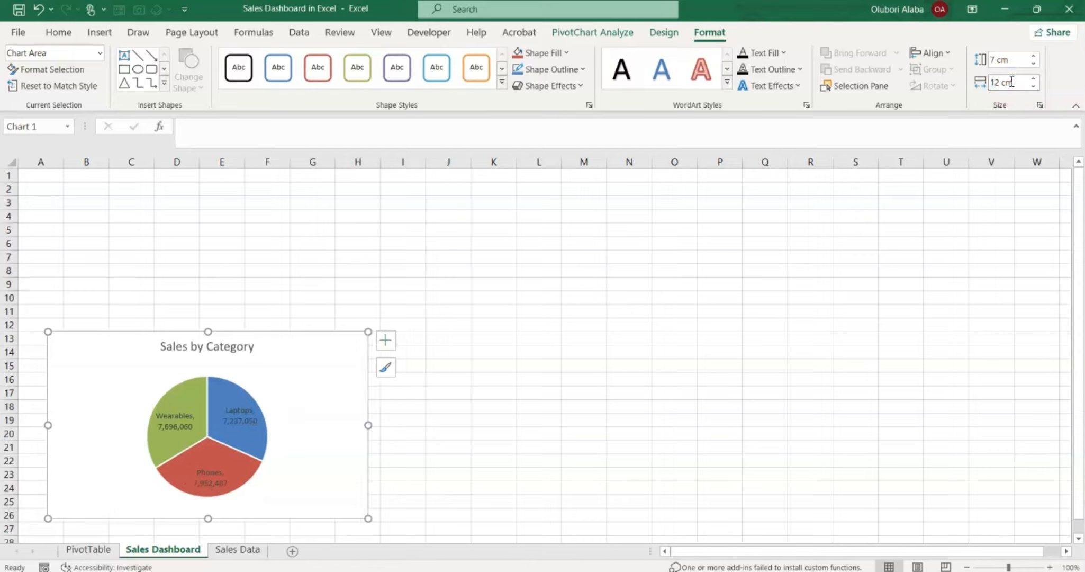
drag(317, 366, 294, 350)
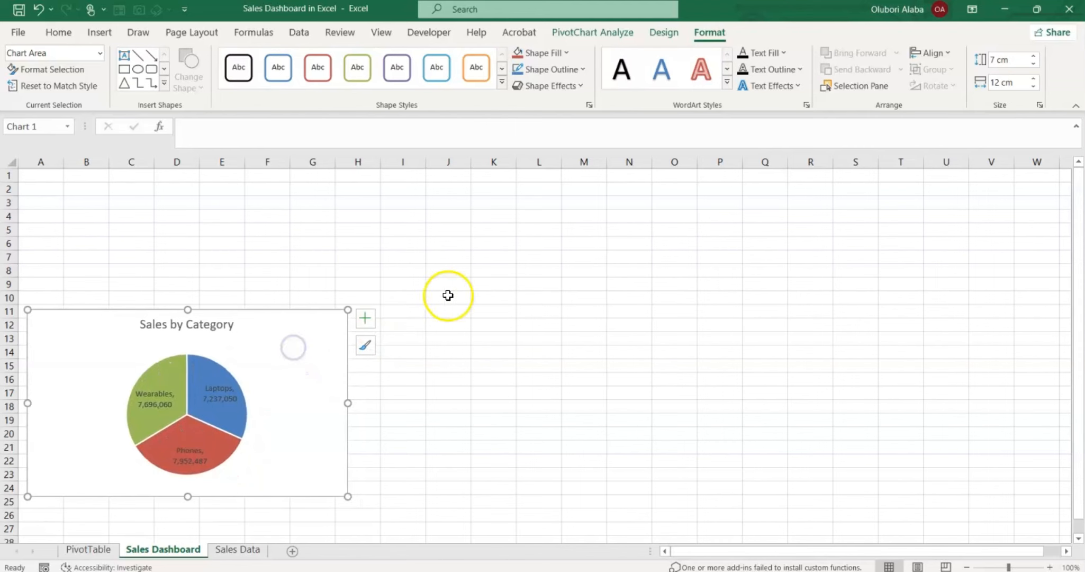
- Insert a 2-D line chart from the city PivotTable at A10 on the PivotTable sheet and move it up to row 3
click(87, 549)
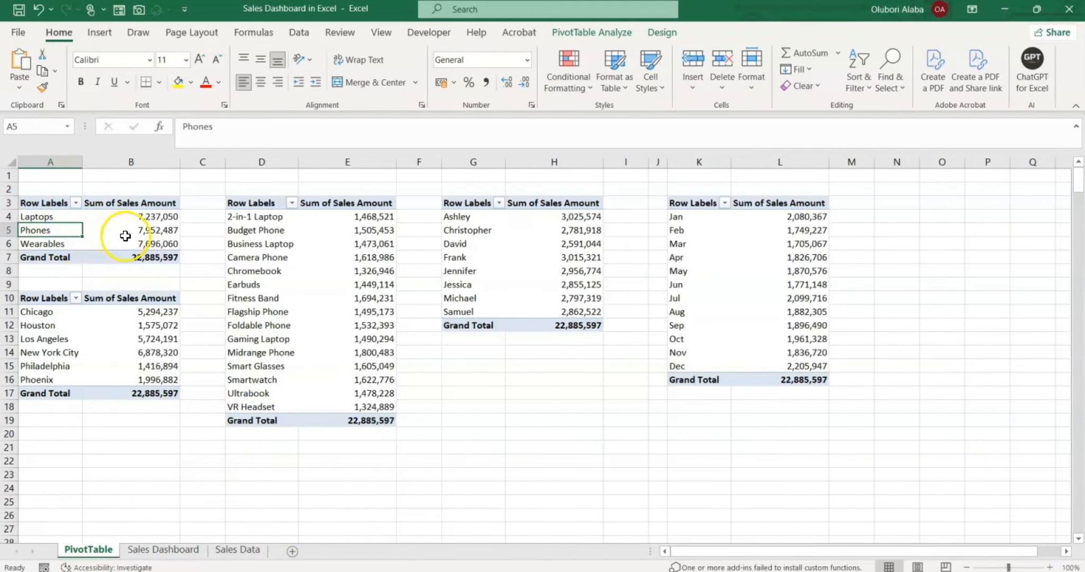
click(99, 347)
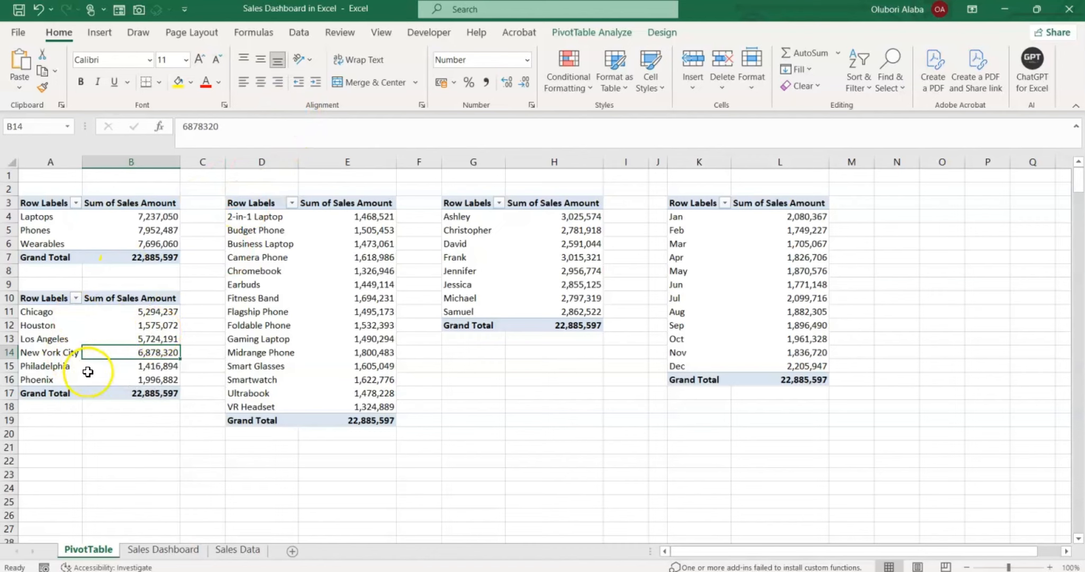
click(100, 34)
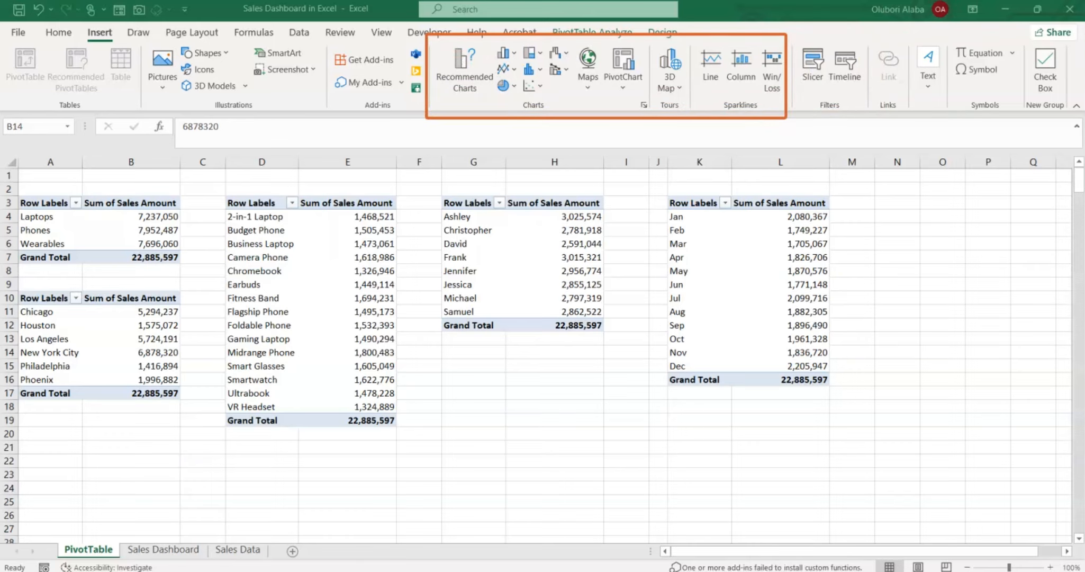
click(62, 338)
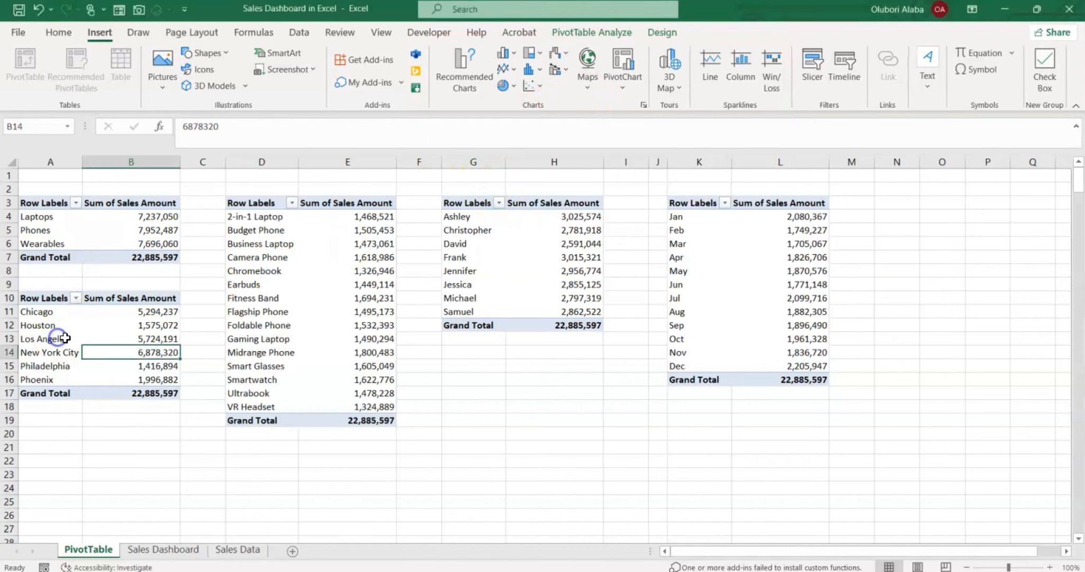
mouse_move(97, 337)
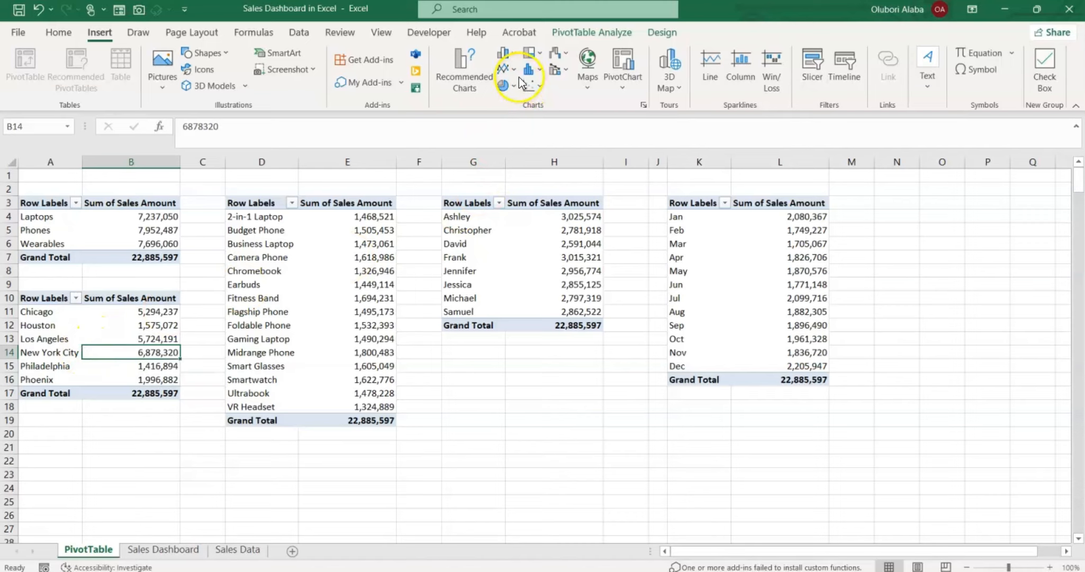
click(516, 55)
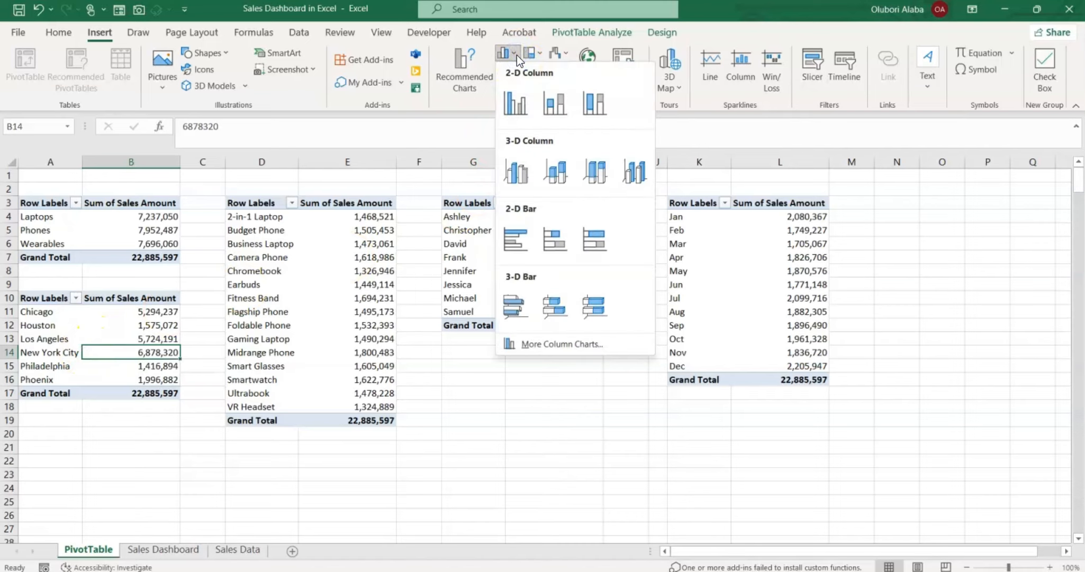
click(462, 128)
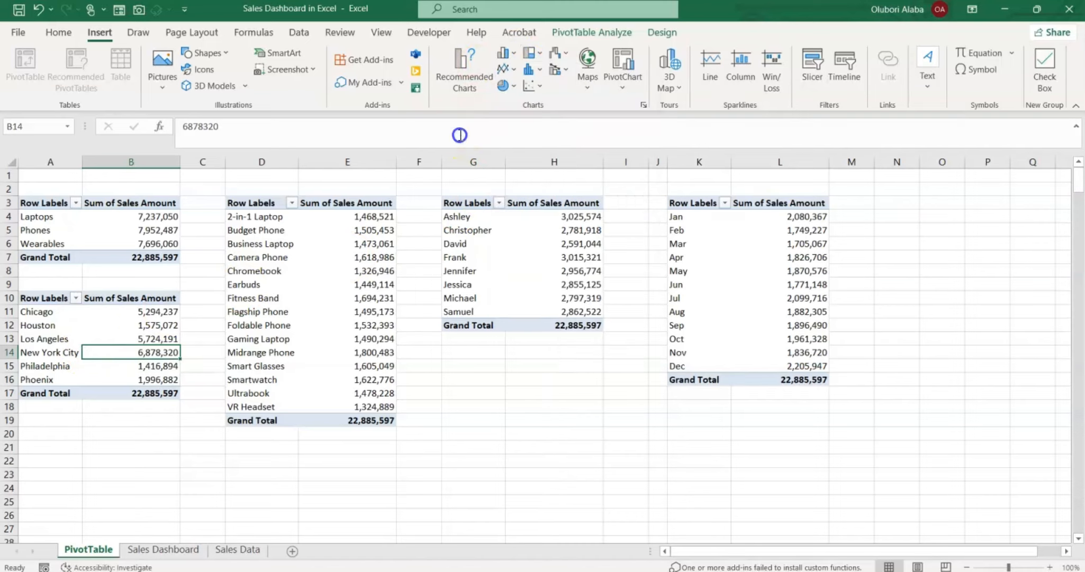
click(514, 72)
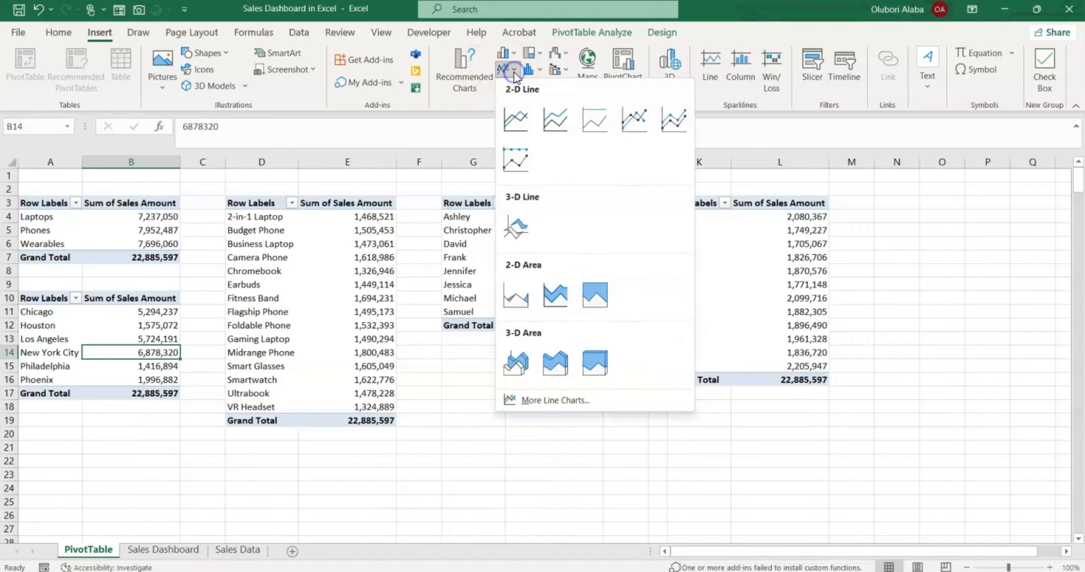
click(510, 124)
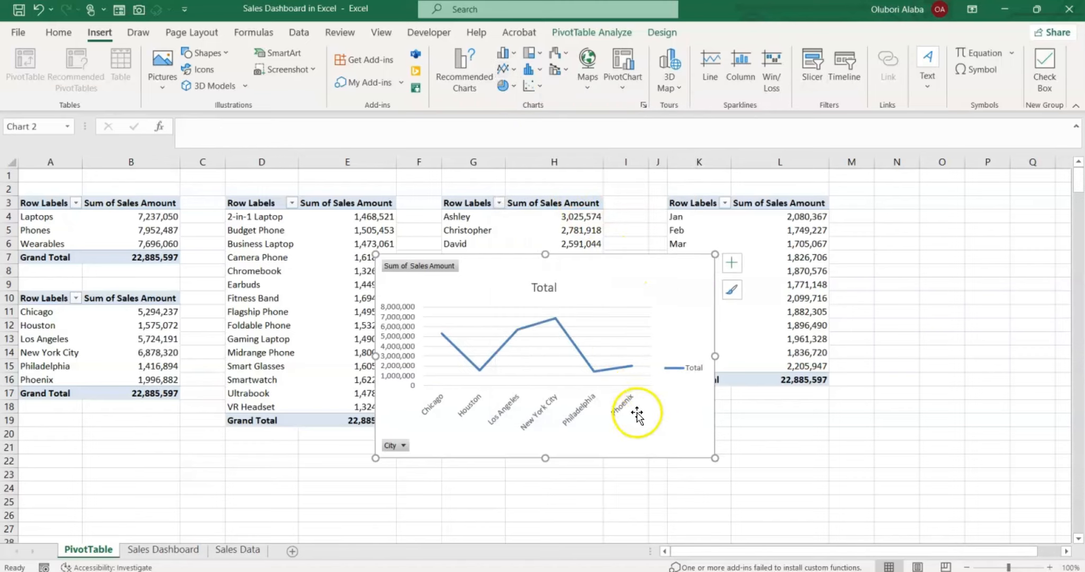
drag(607, 271, 622, 217)
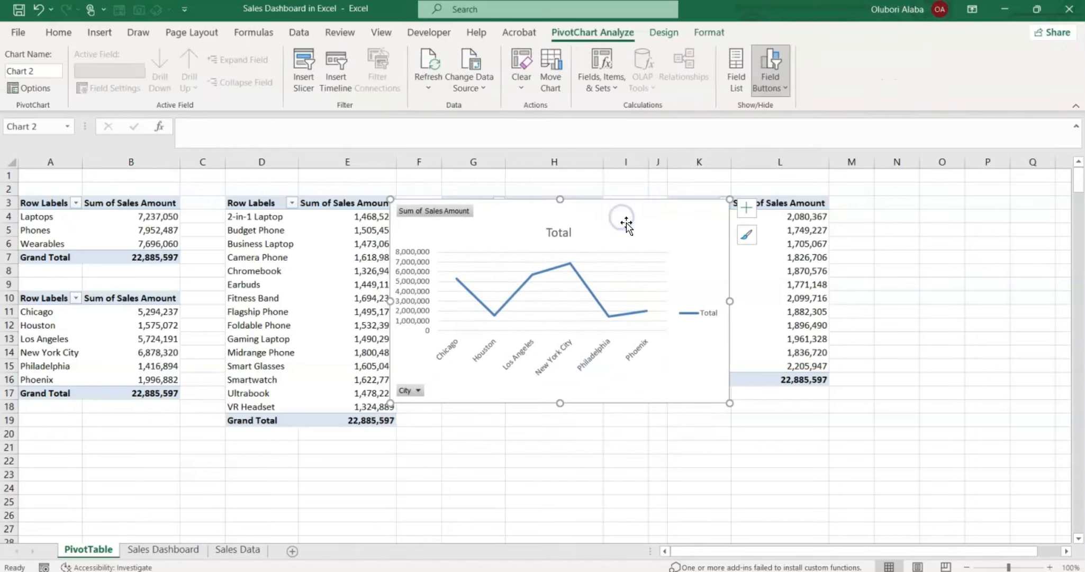
- Delete the vertical axis, legend and gridlines from the city line chart
click(404, 282)
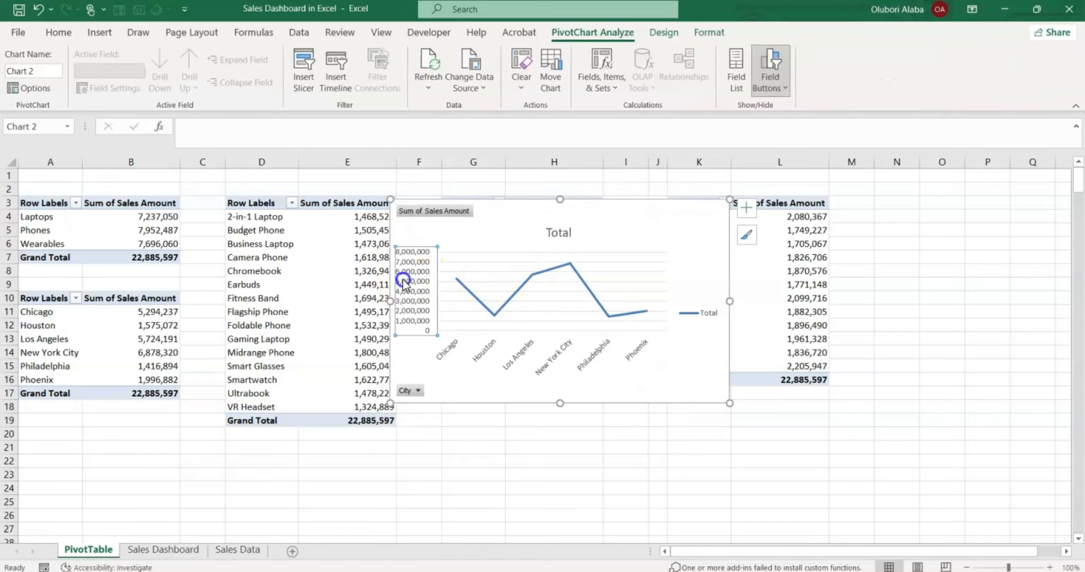
key(Delete)
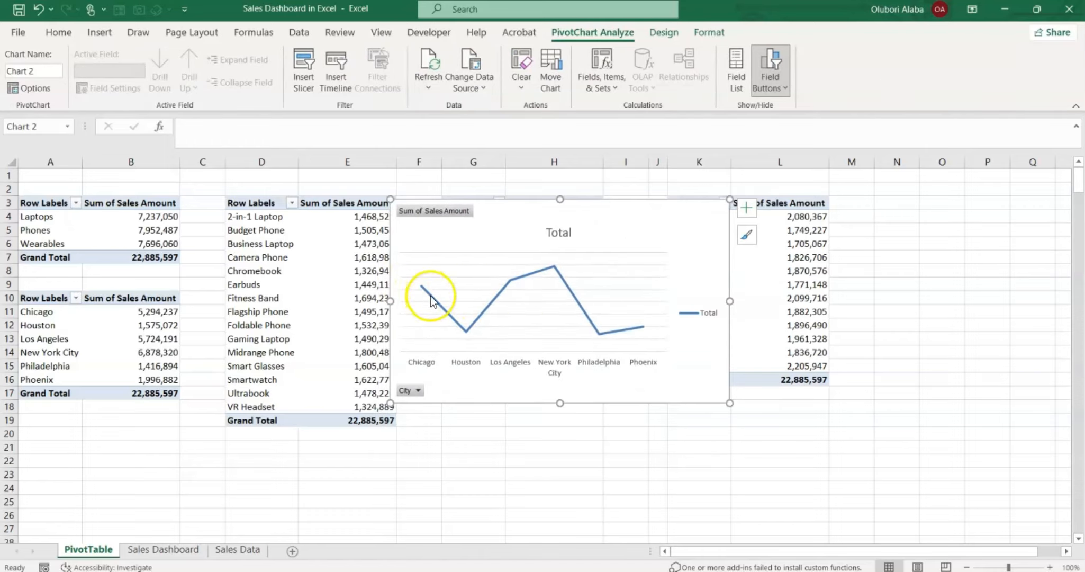
click(691, 315)
key(Delete)
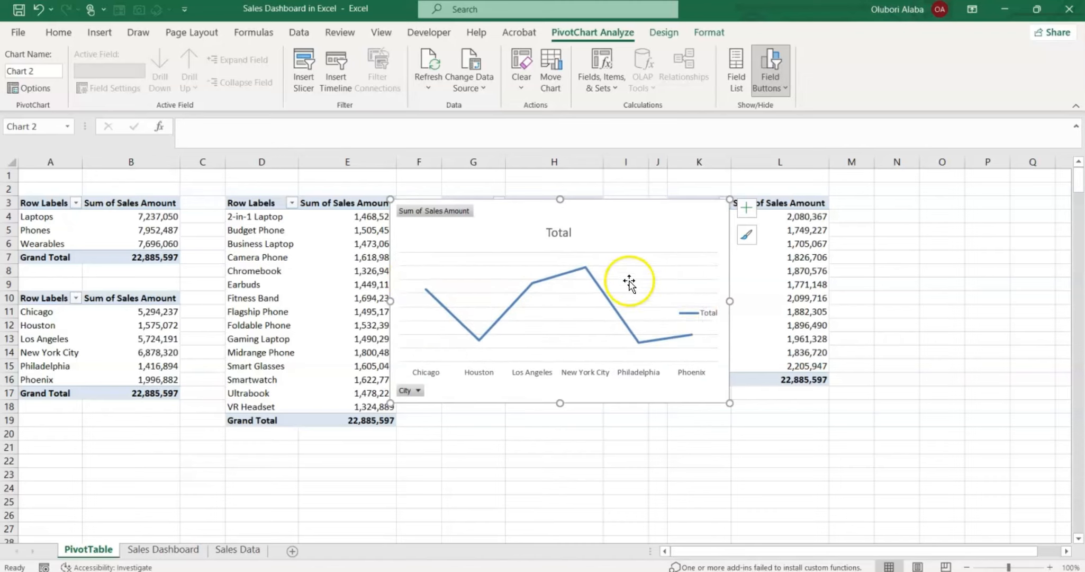
click(637, 294)
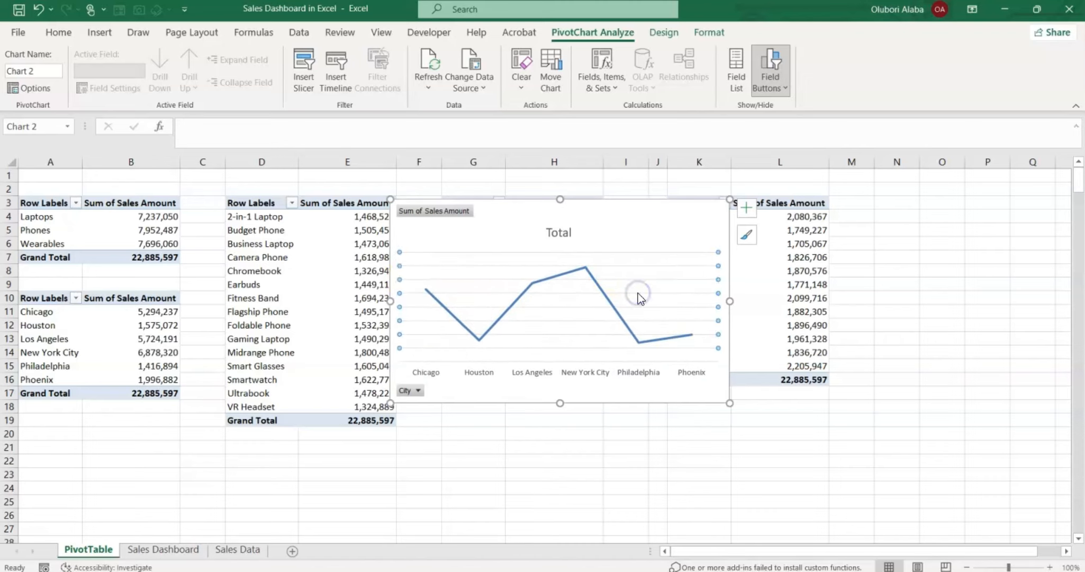
key(Delete)
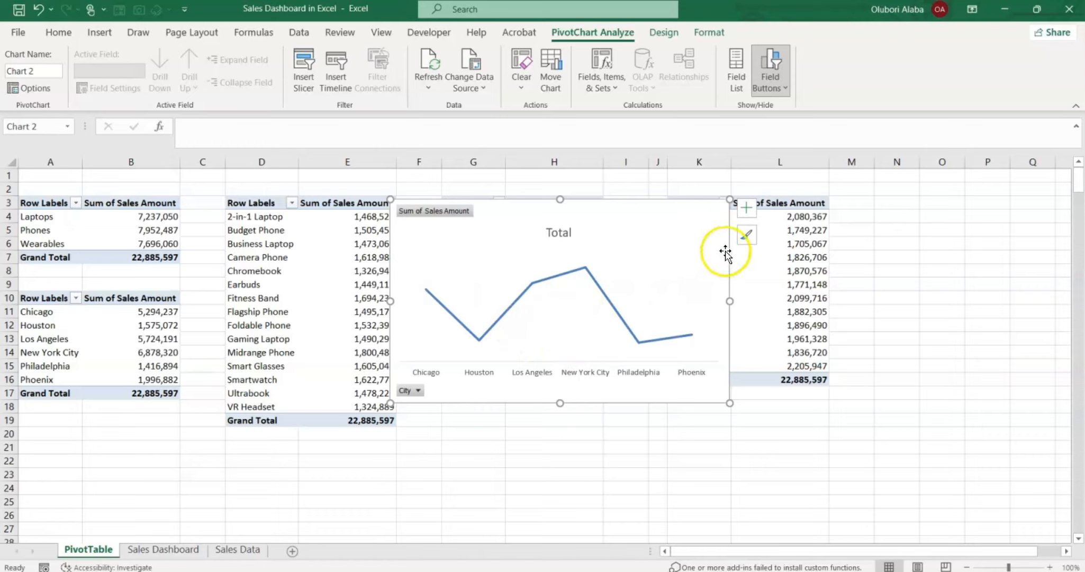
- Hide all field buttons on the city line chart
click(745, 211)
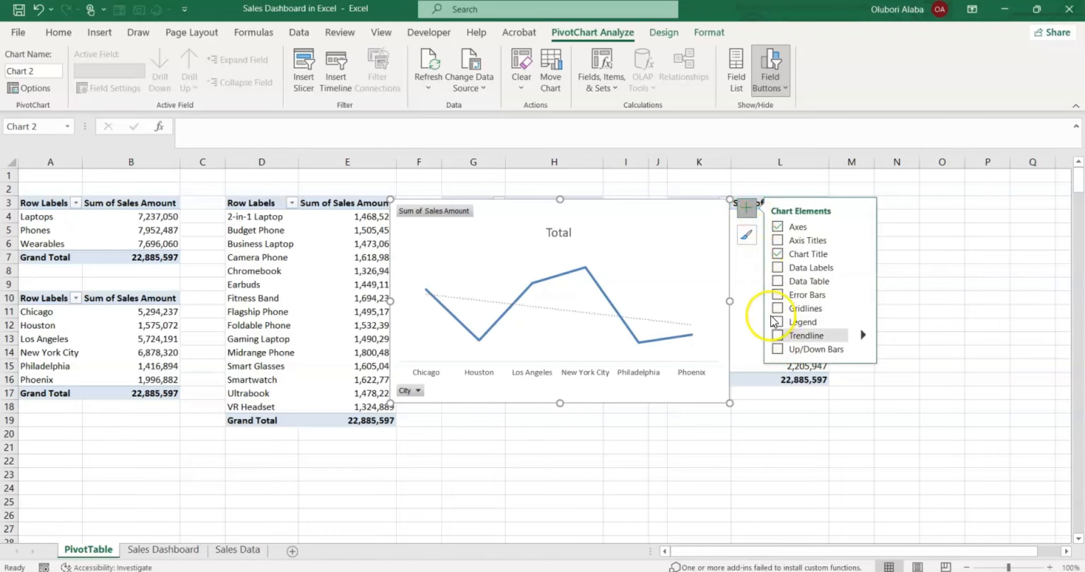
right_click(440, 214)
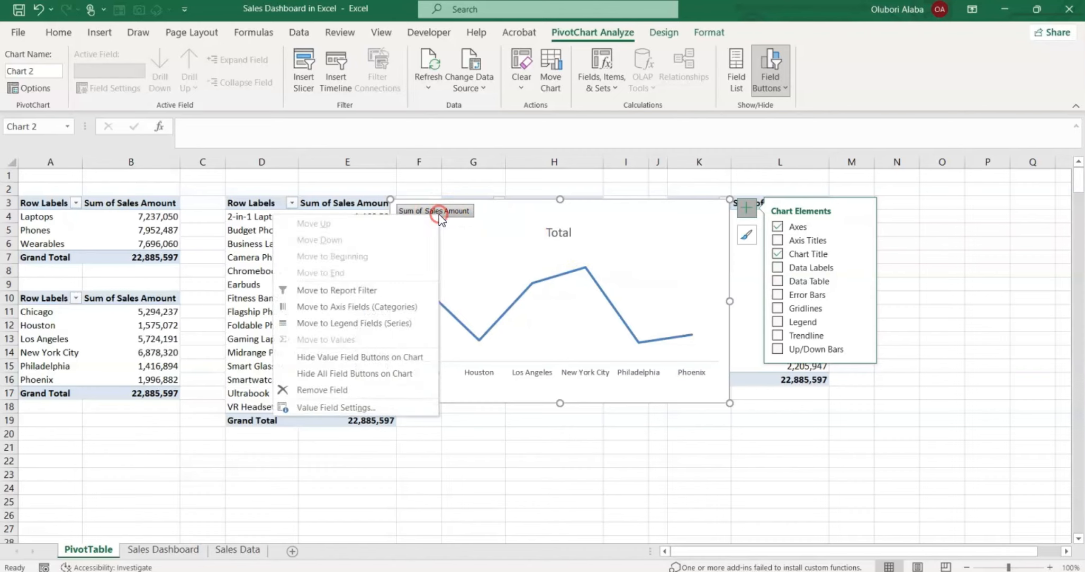
click(346, 375)
- Replace the city line chart's title with "Sales by City"
click(562, 214)
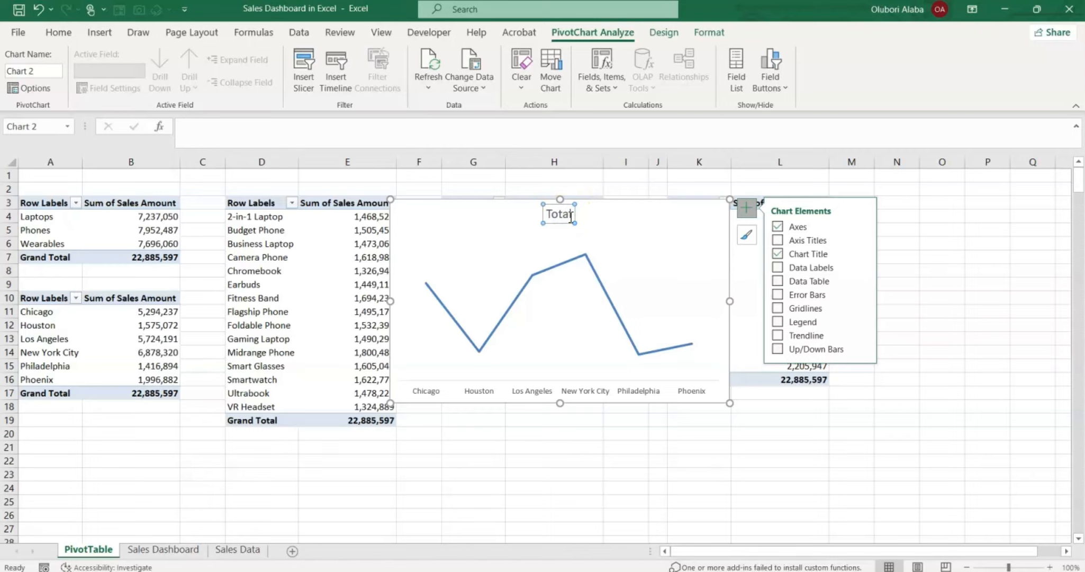
click(570, 216)
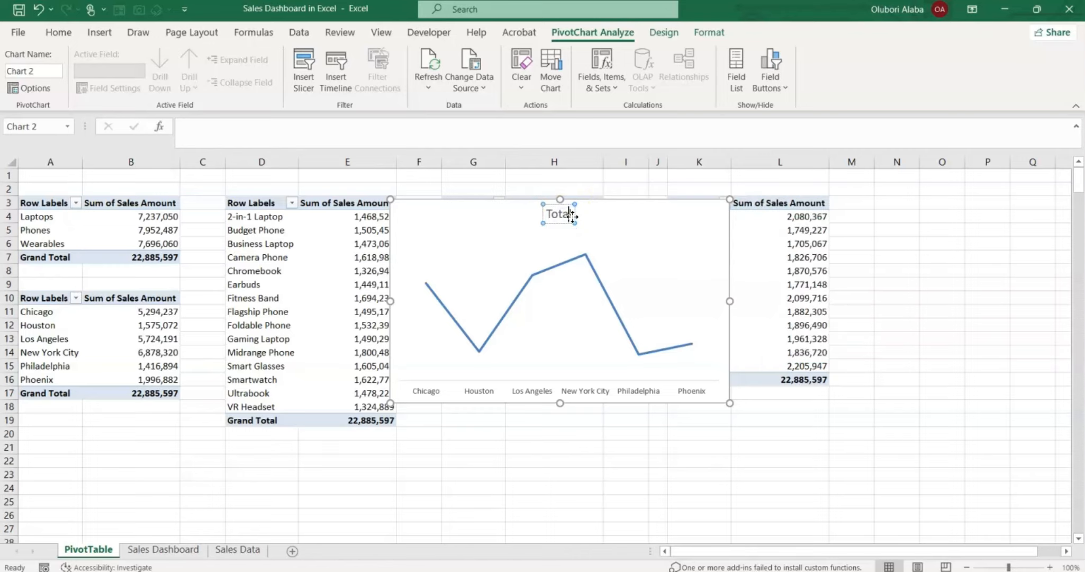
key(BackSpace)
key(BackSpace)
key(BackSpace)
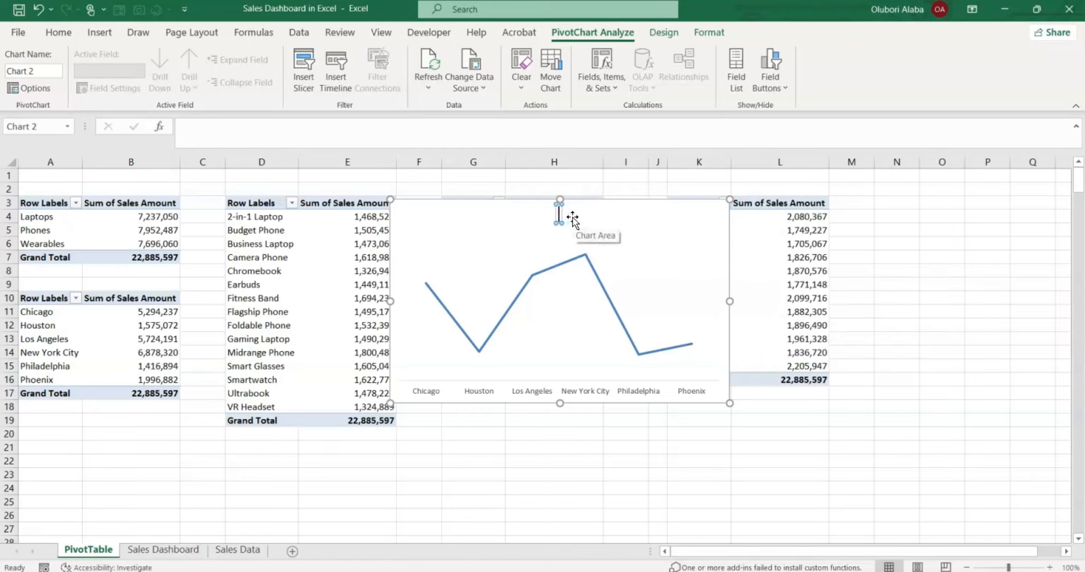
text(Sales)
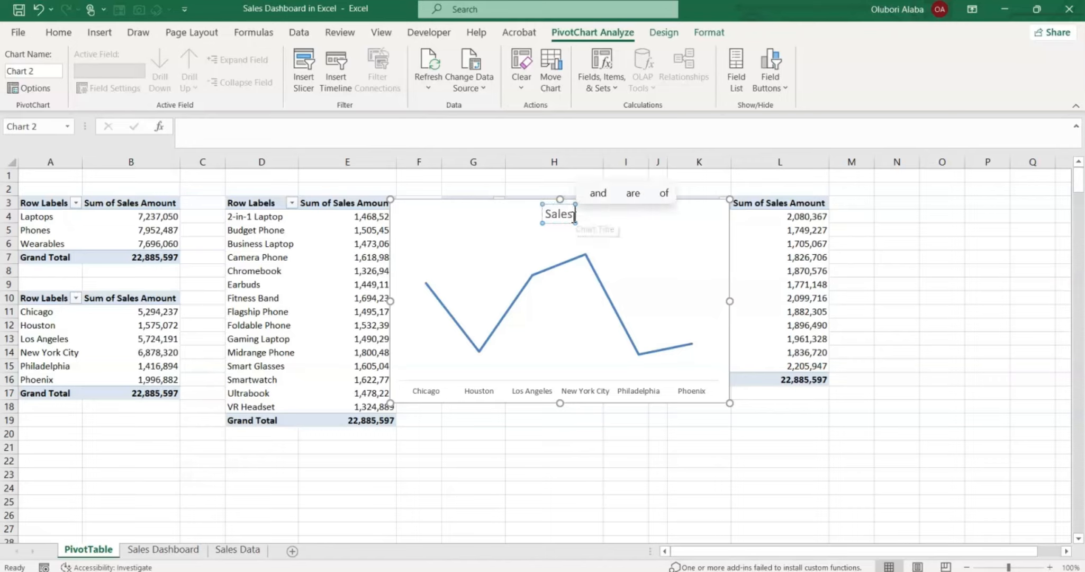
text( by )
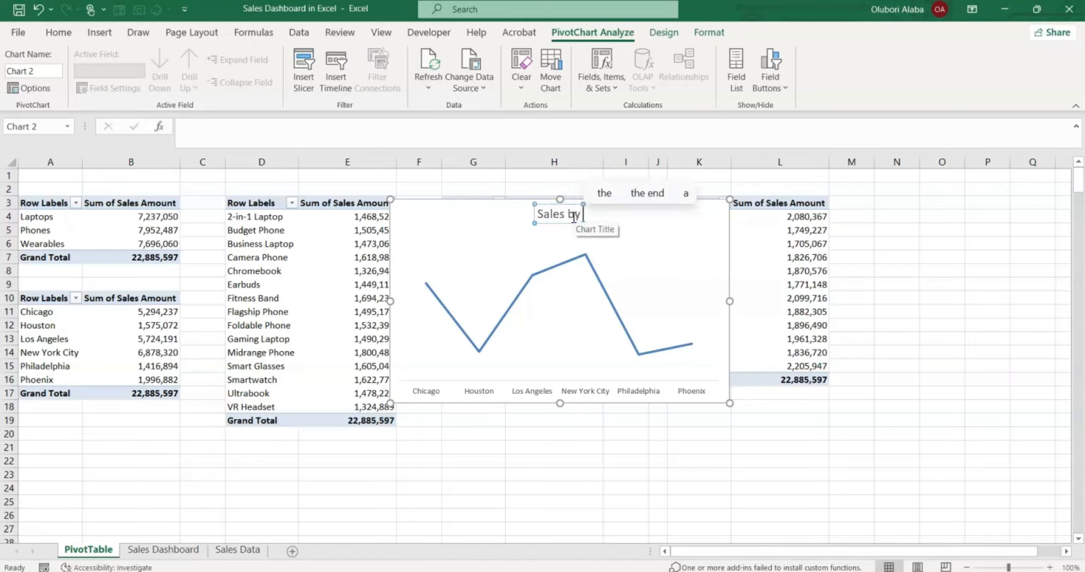
text(C)
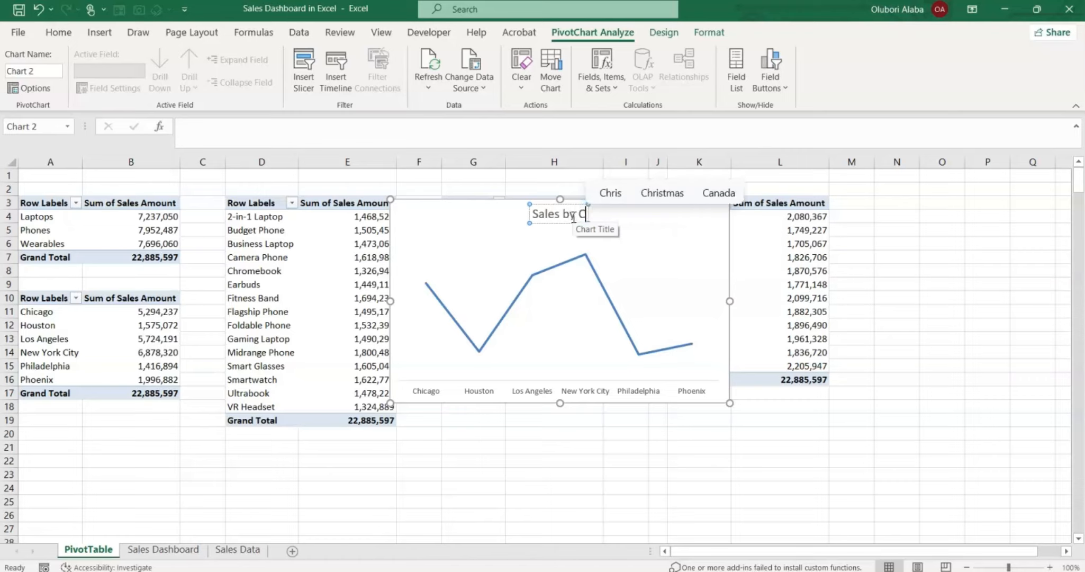
text(ity)
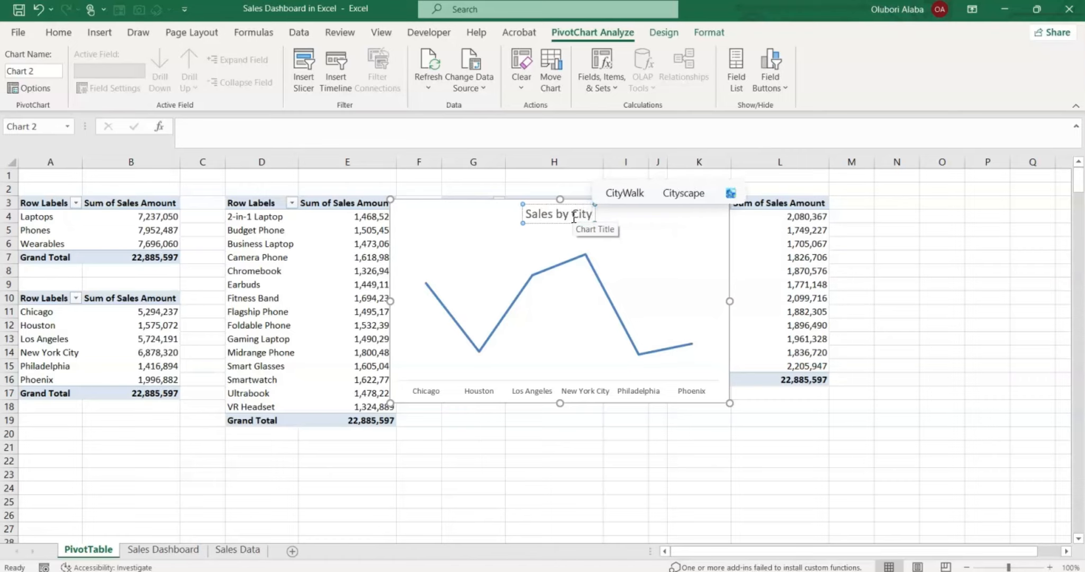
key(Return)
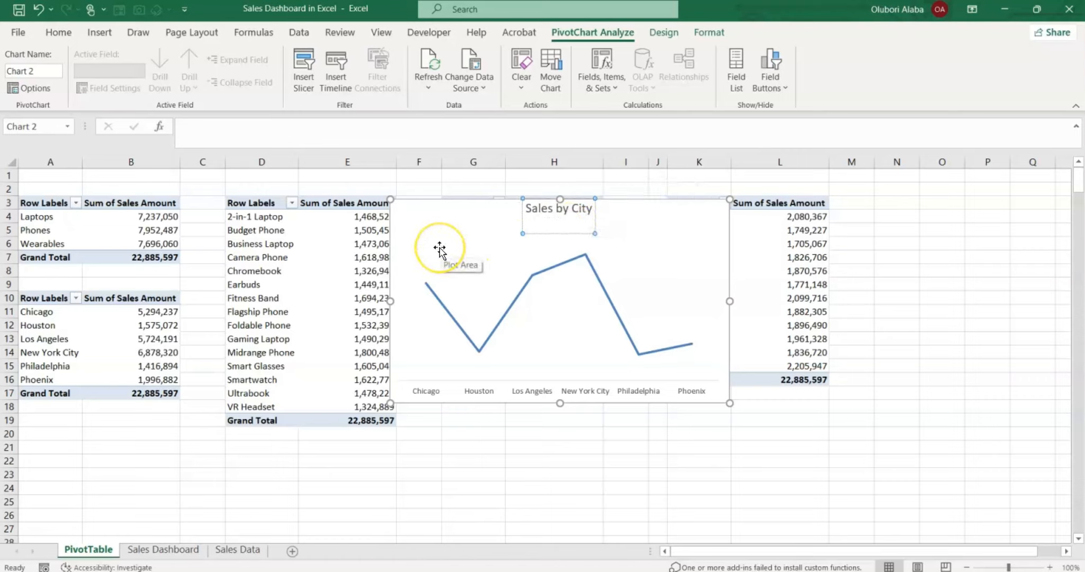
- Cut the Sales by City chart from the PivotTable sheet and paste it at I2 on the Sales Dashboard sheet
click(446, 221)
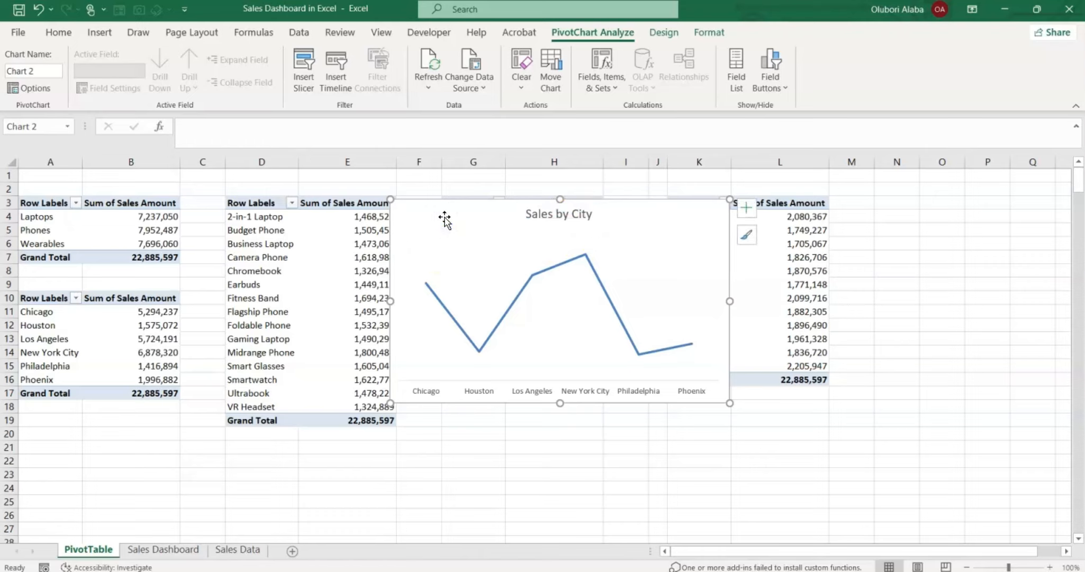
key(ctrl+x)
click(169, 550)
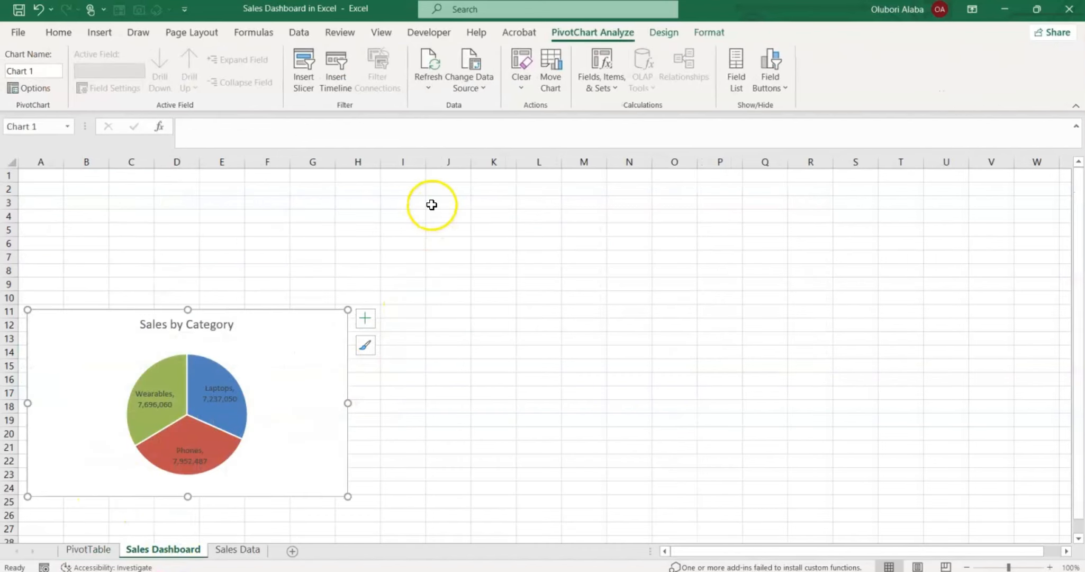
click(407, 184)
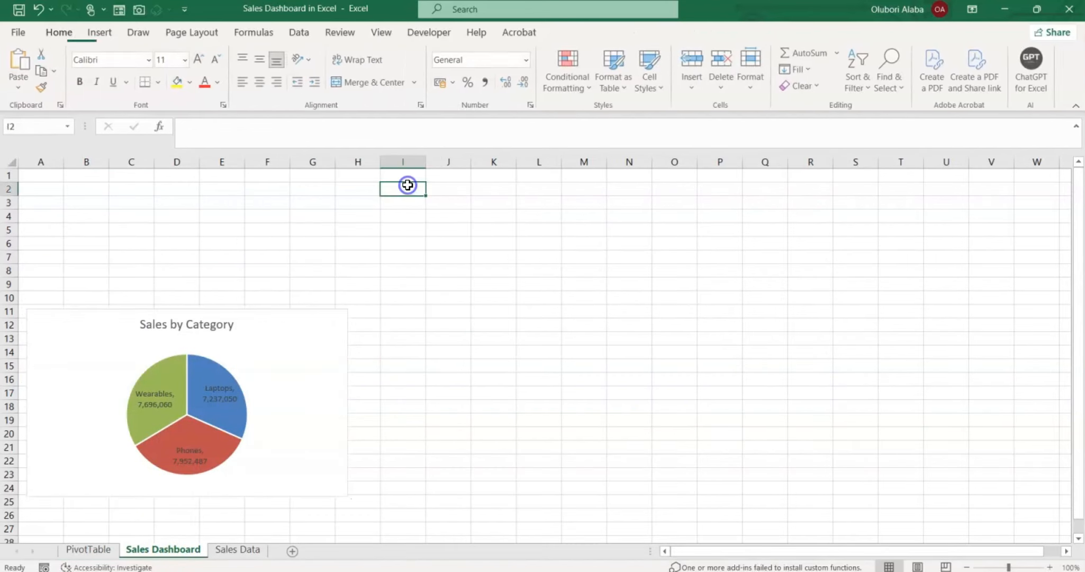
key(ctrl+v)
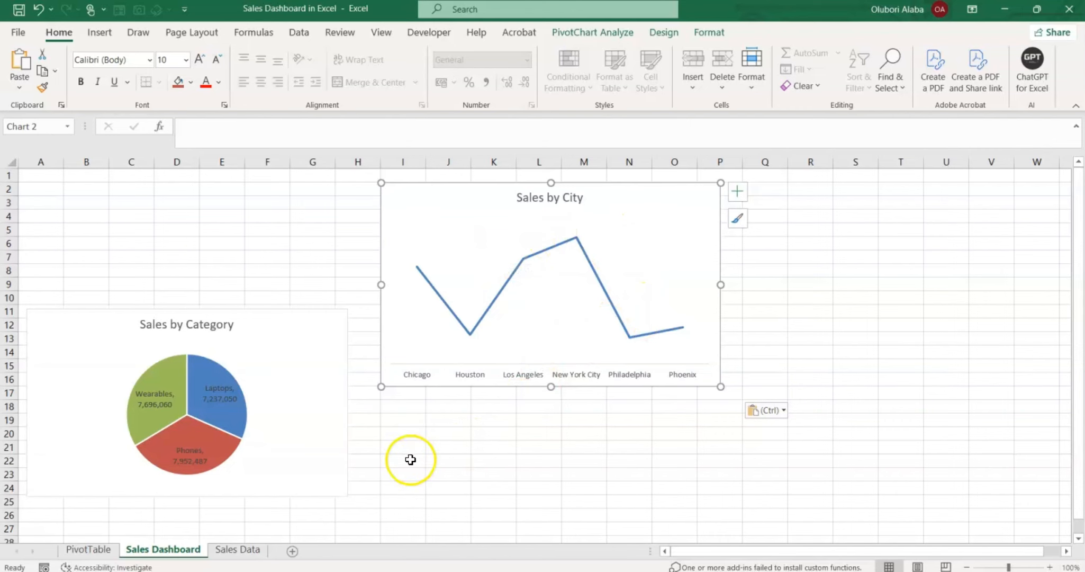
- Insert a 2-D clustered column chart from the sales rep PivotTable on the PivotTable sheet
click(87, 549)
click(300, 289)
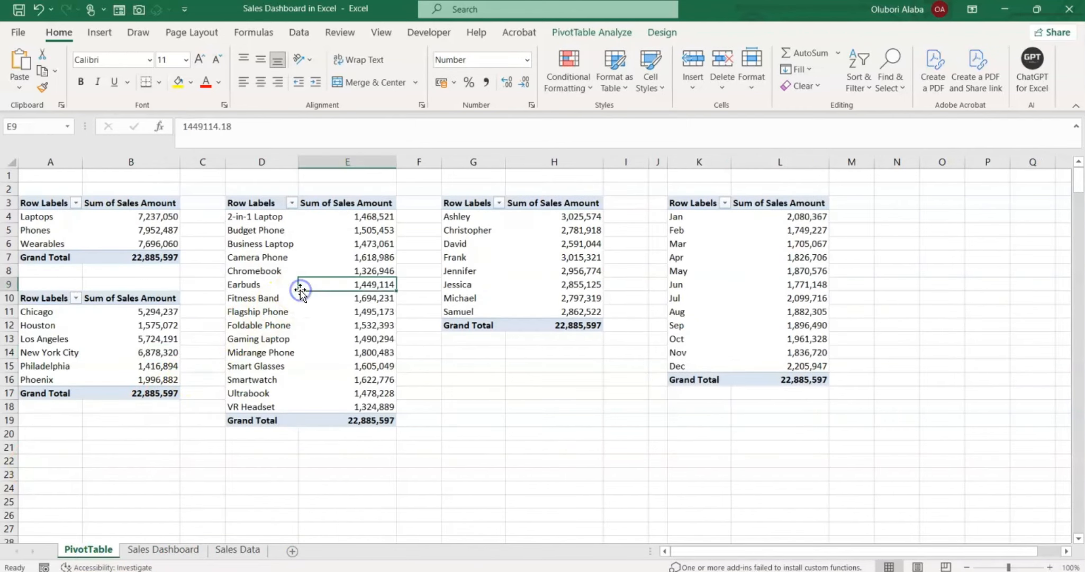
click(486, 253)
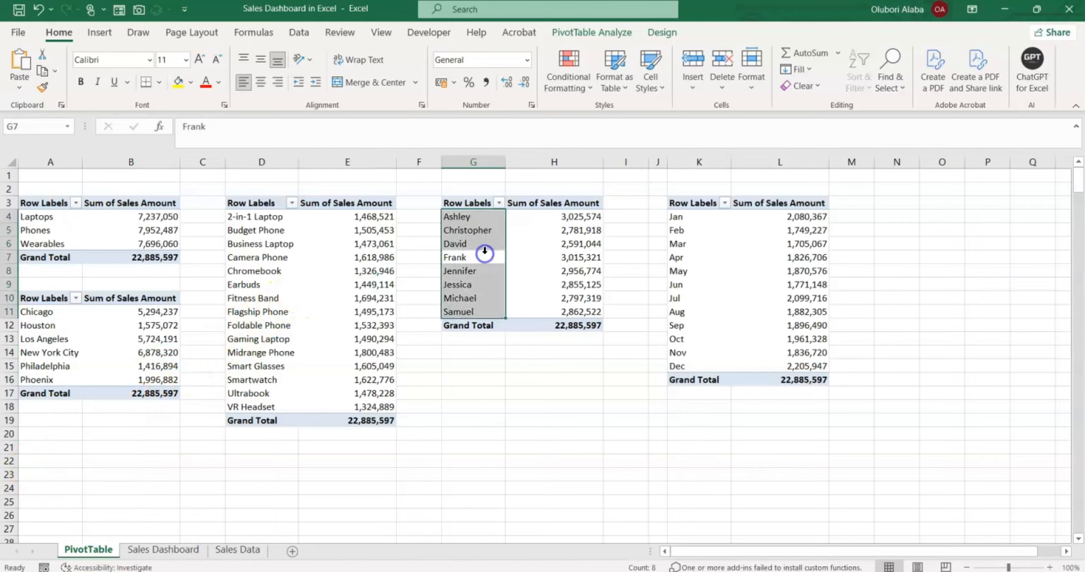
click(509, 255)
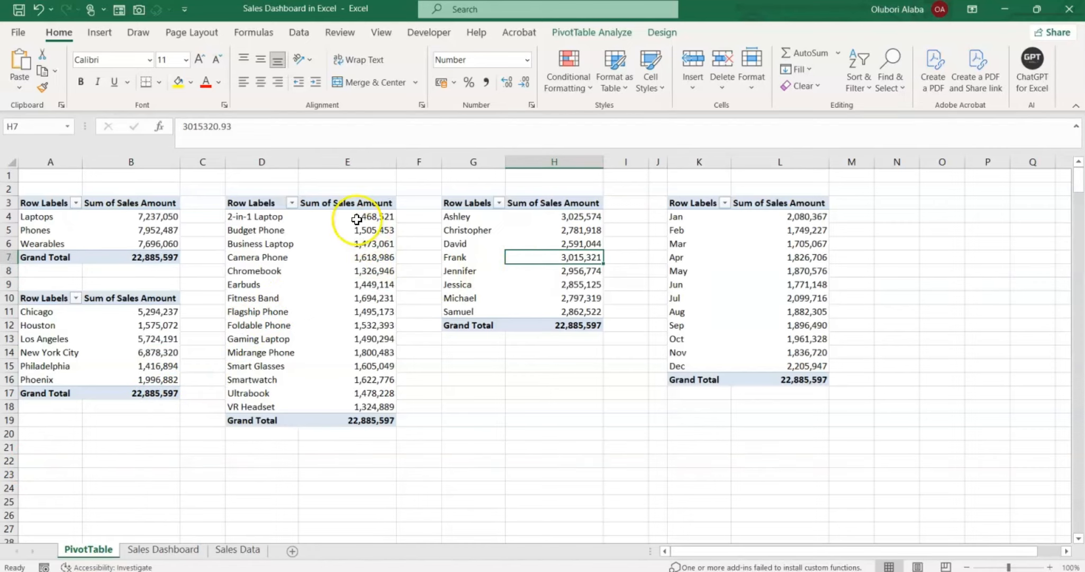
click(96, 33)
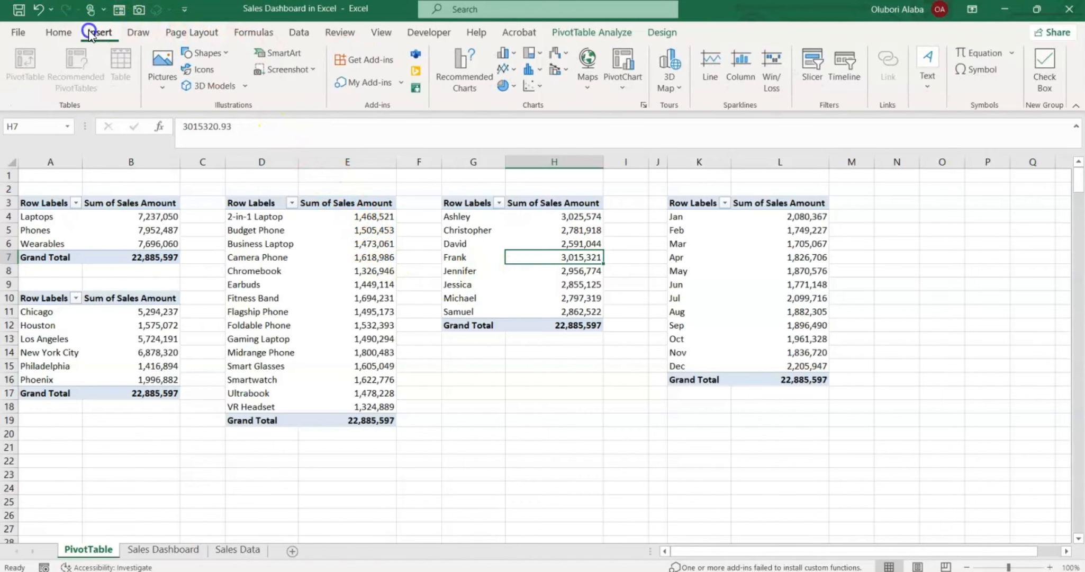
click(510, 56)
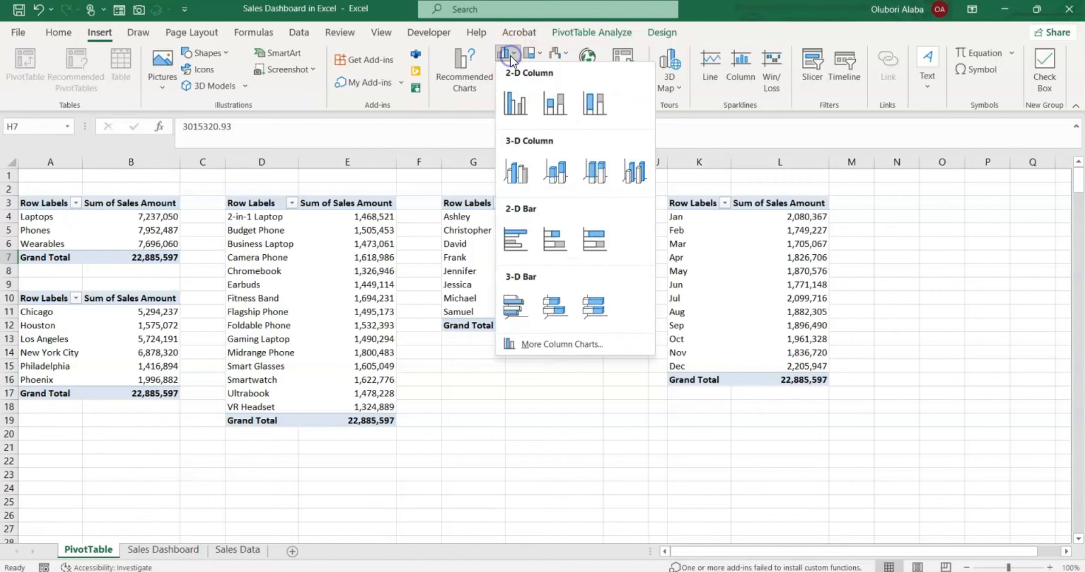
click(519, 103)
- Delete the gridlines, legend and vertical axis from the sales rep column chart and hide all its field buttons
click(616, 309)
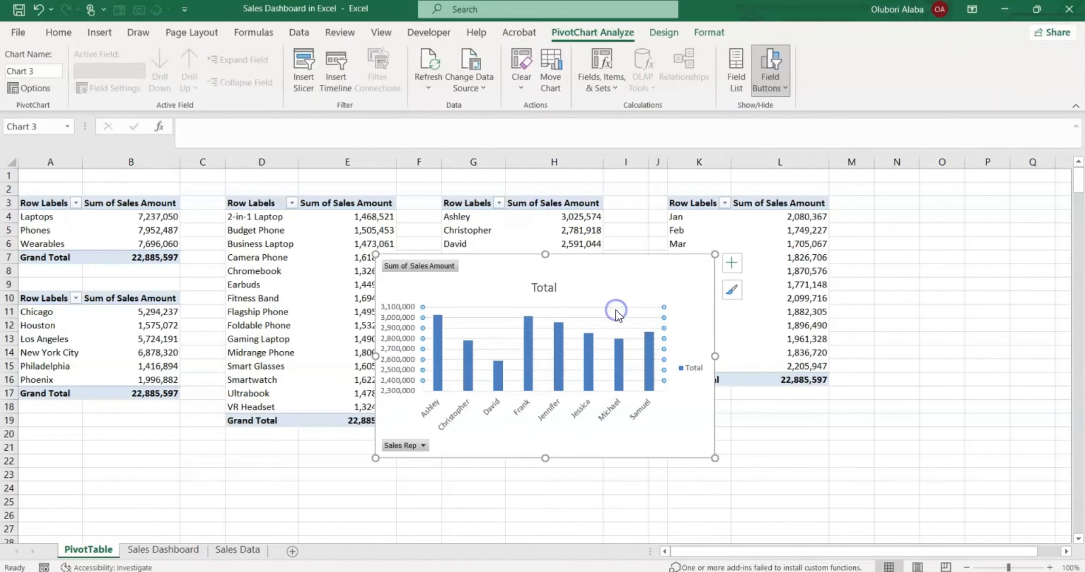
click(690, 369)
key(Delete)
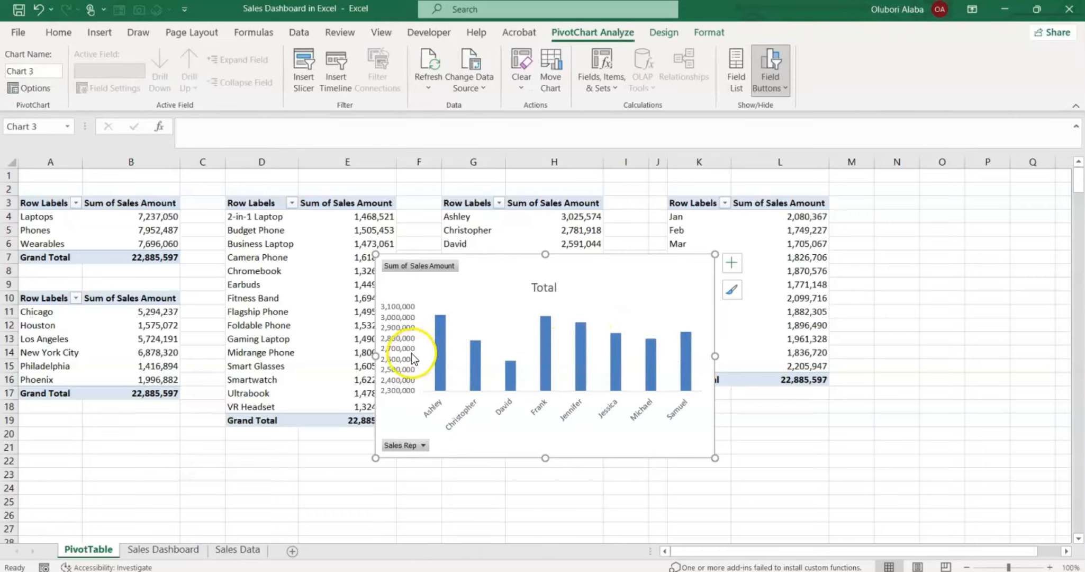
key(Delete)
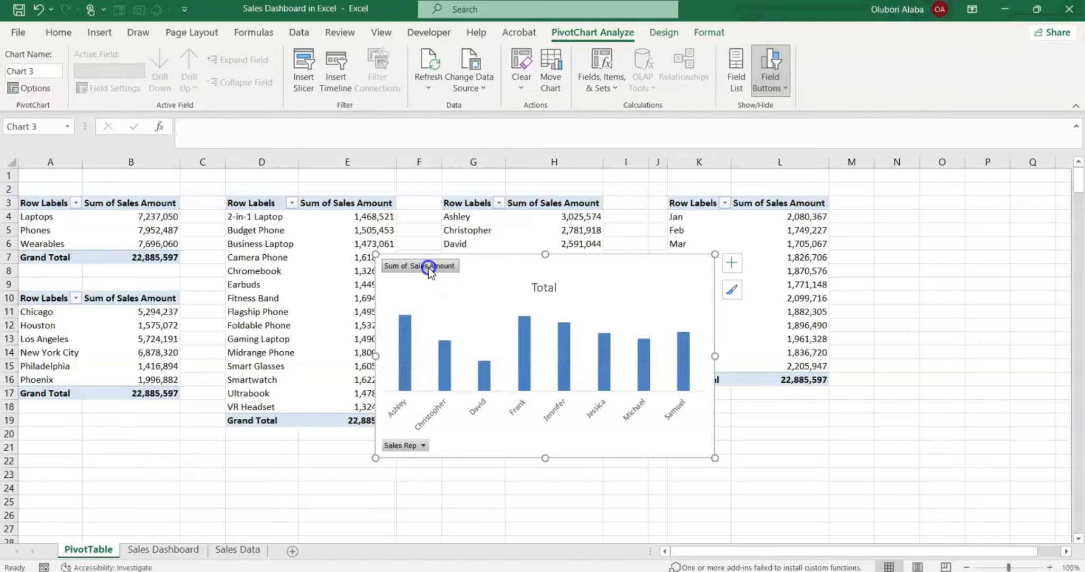
right_click(428, 267)
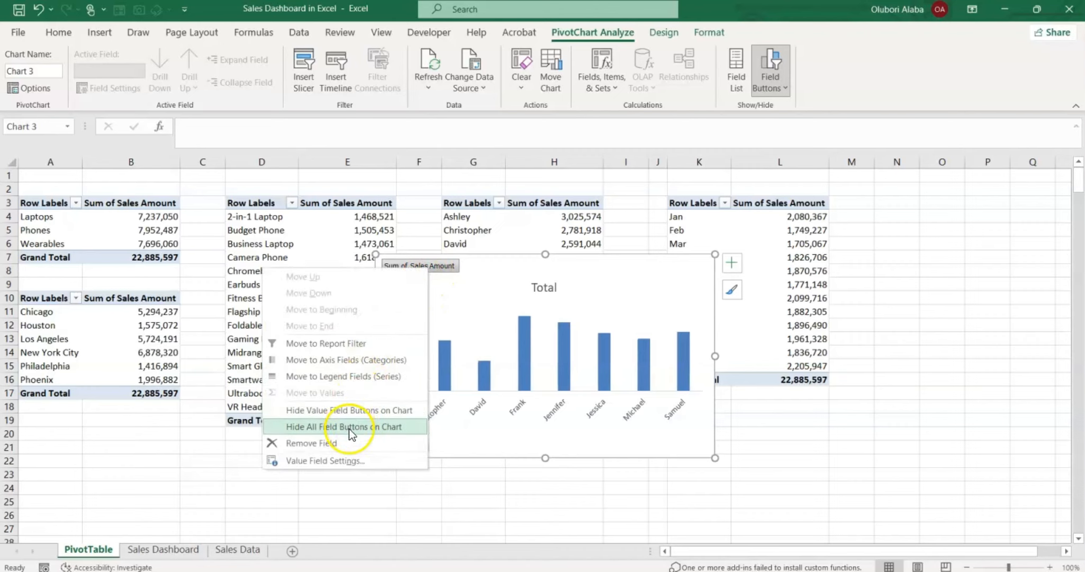
click(348, 428)
- Replace the sales rep column chart's title with "Sales by SalesRep"
click(549, 271)
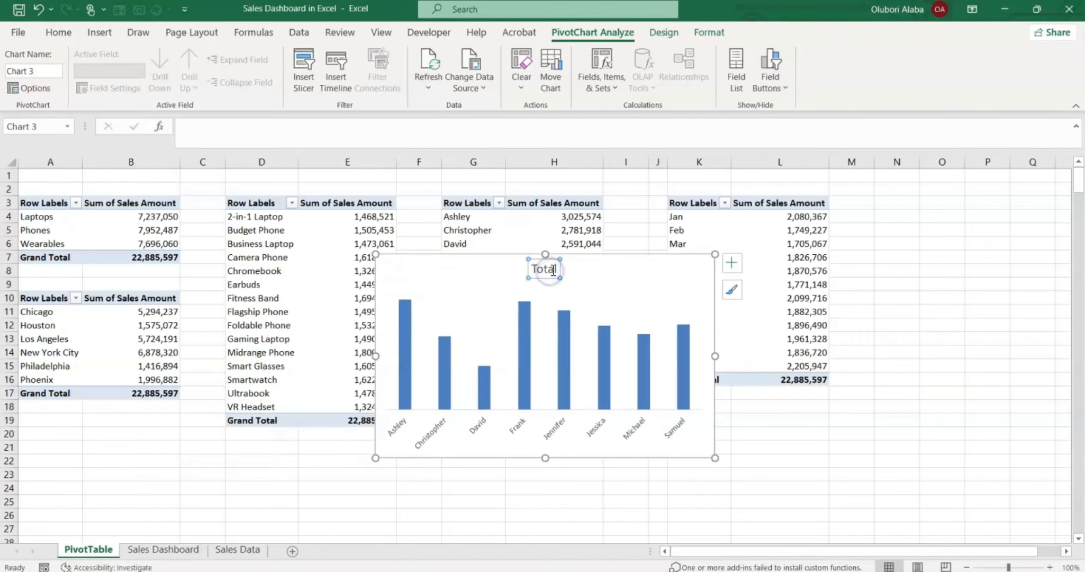
click(554, 270)
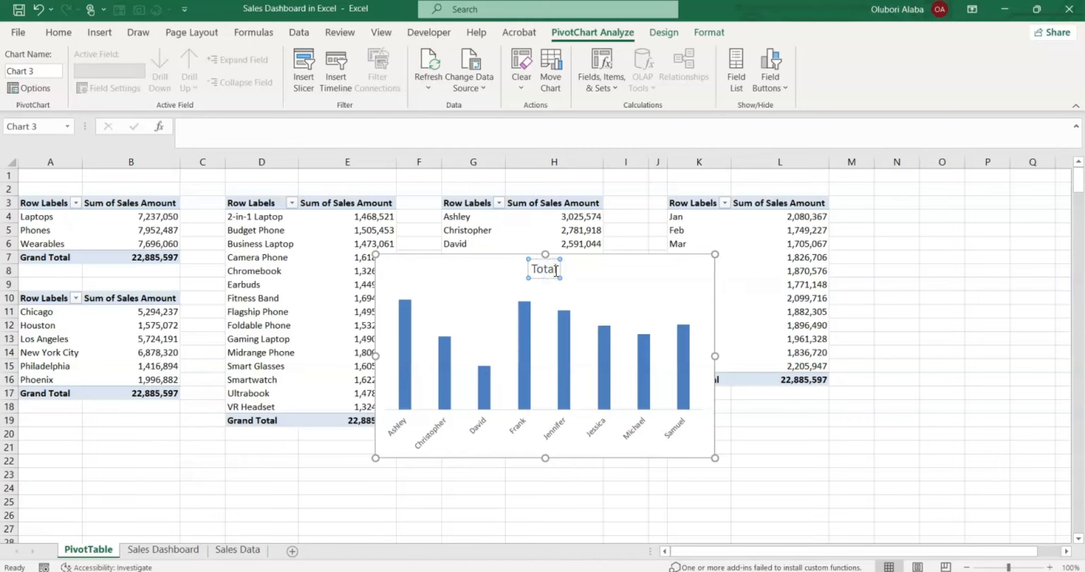
key(BackSpace)
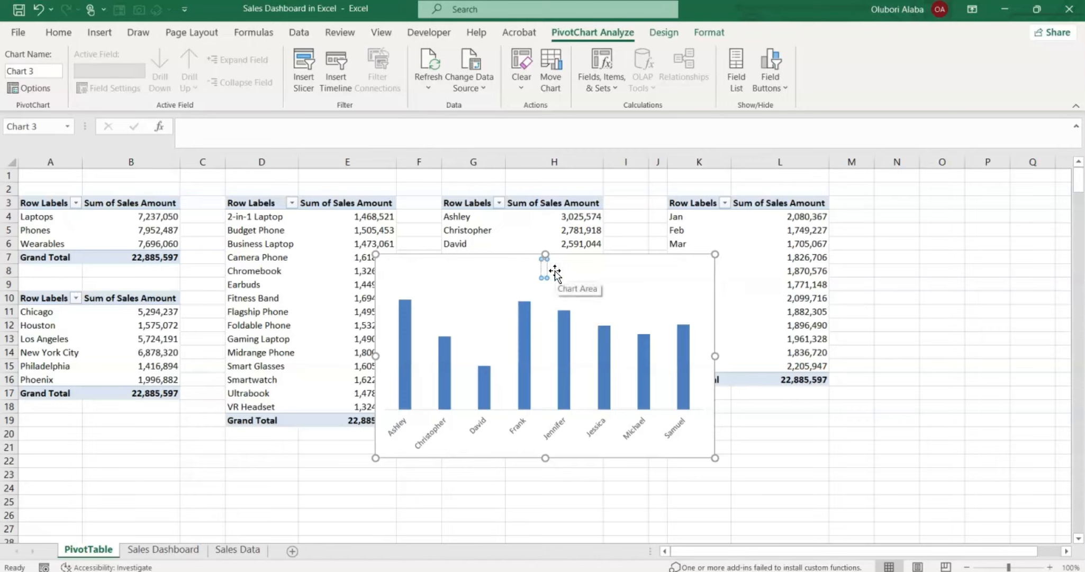
text(Sale)
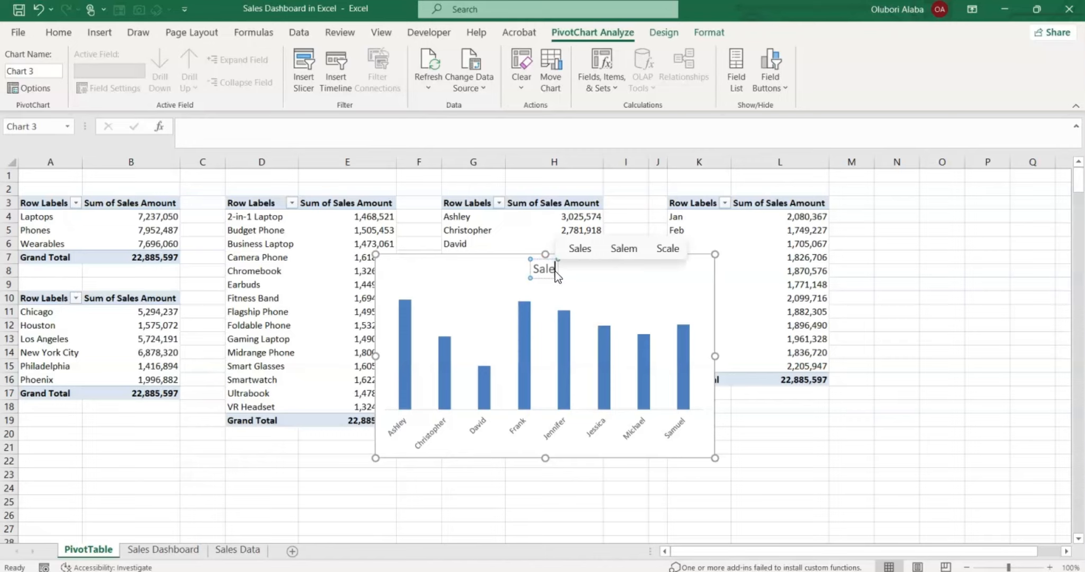
text(s by)
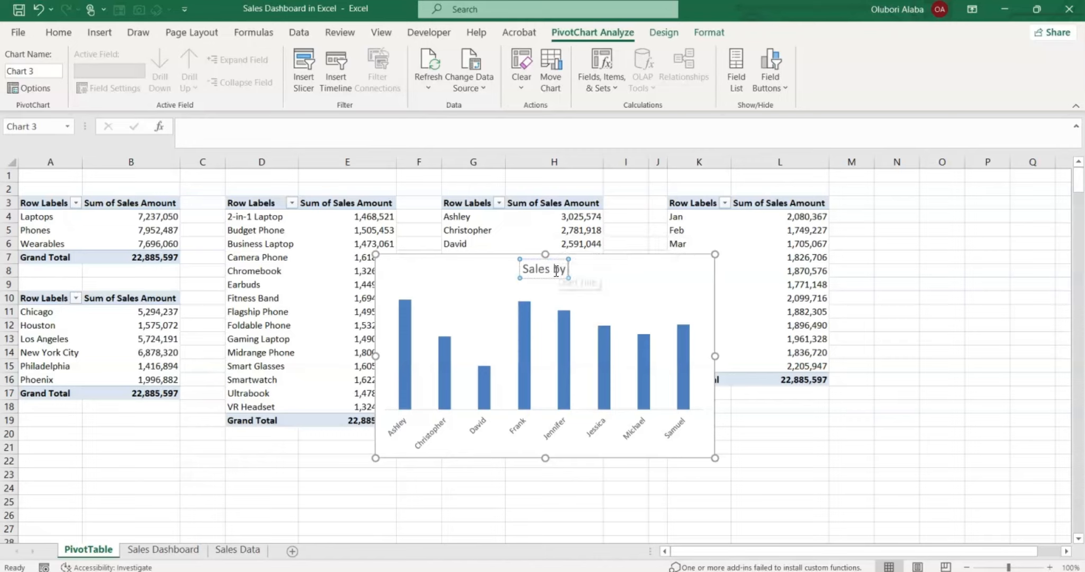
text( Se)
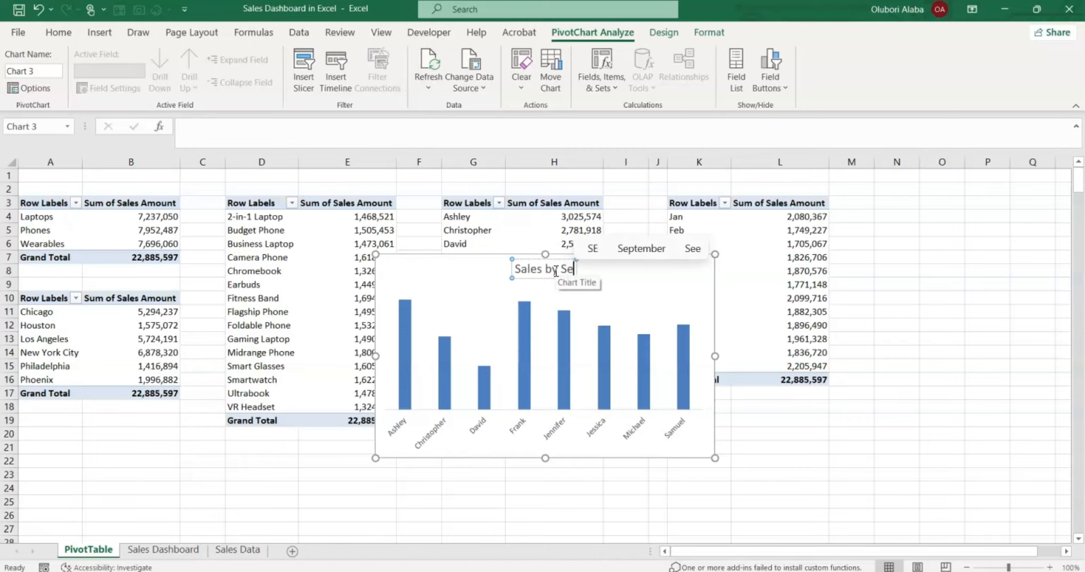
key(BackSpace)
text(ales)
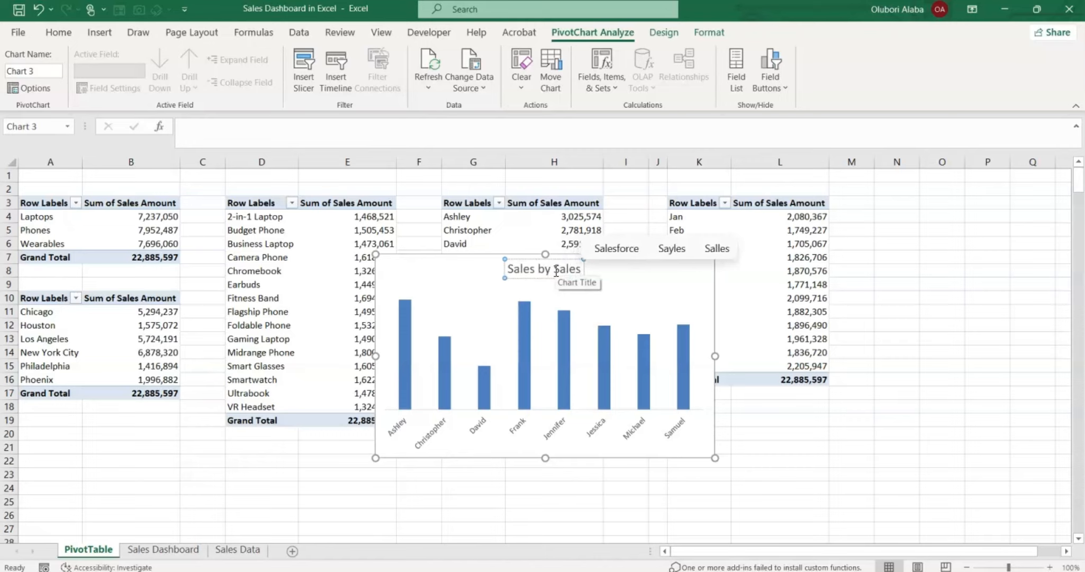
text(Rep)
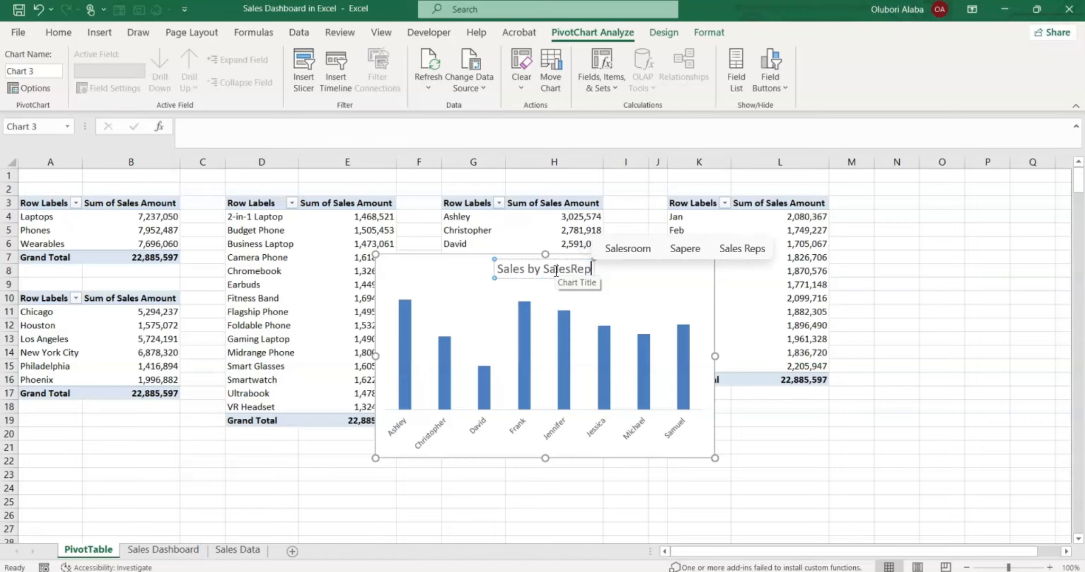
- Cut the Sales by SalesRep chart from the PivotTable sheet and paste it at I18 on the Sales Dashboard sheet
click(620, 312)
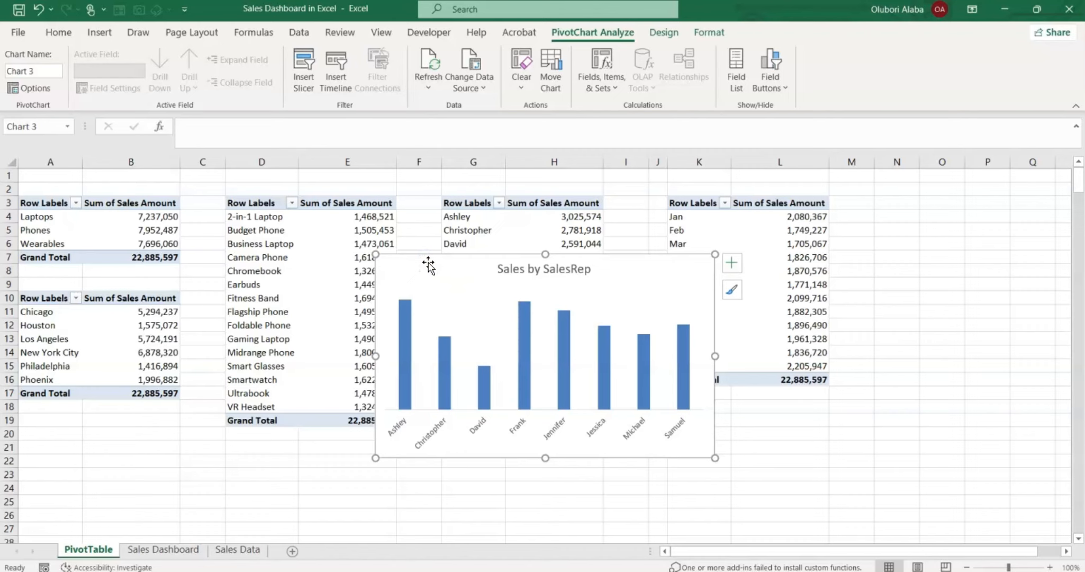
key(ctrl+x)
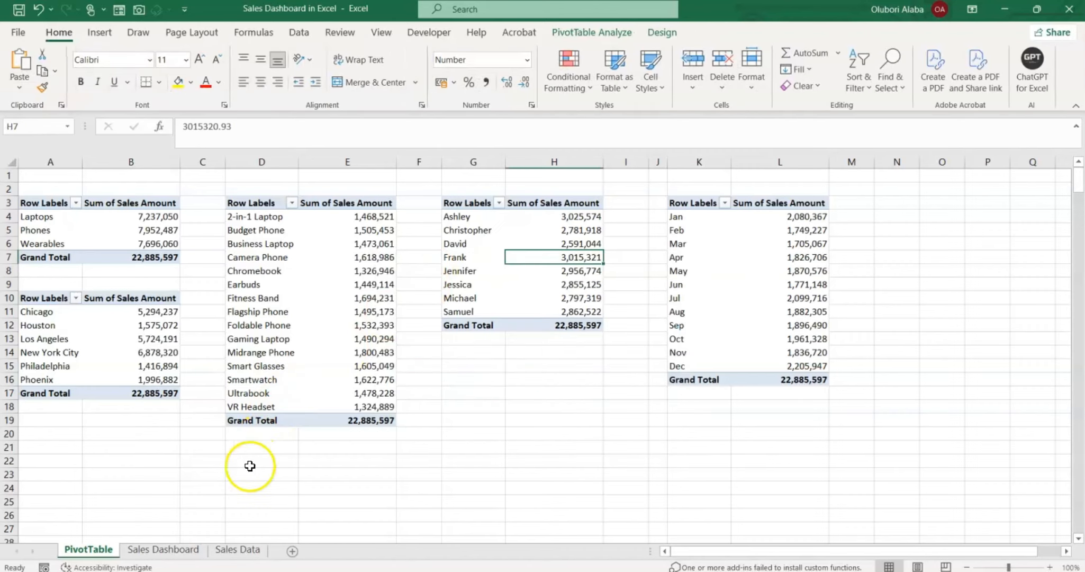
click(165, 550)
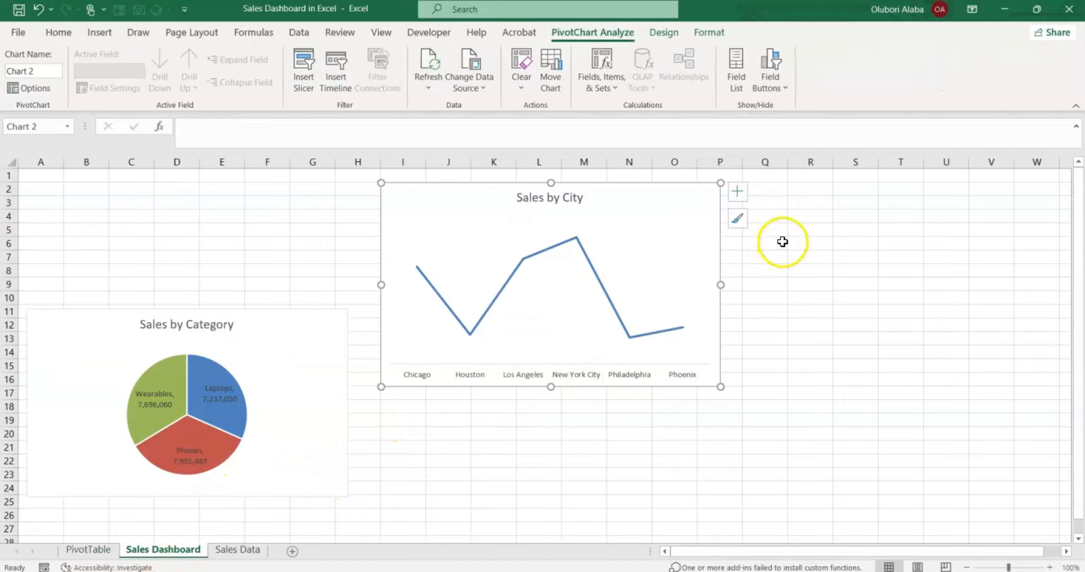
click(405, 405)
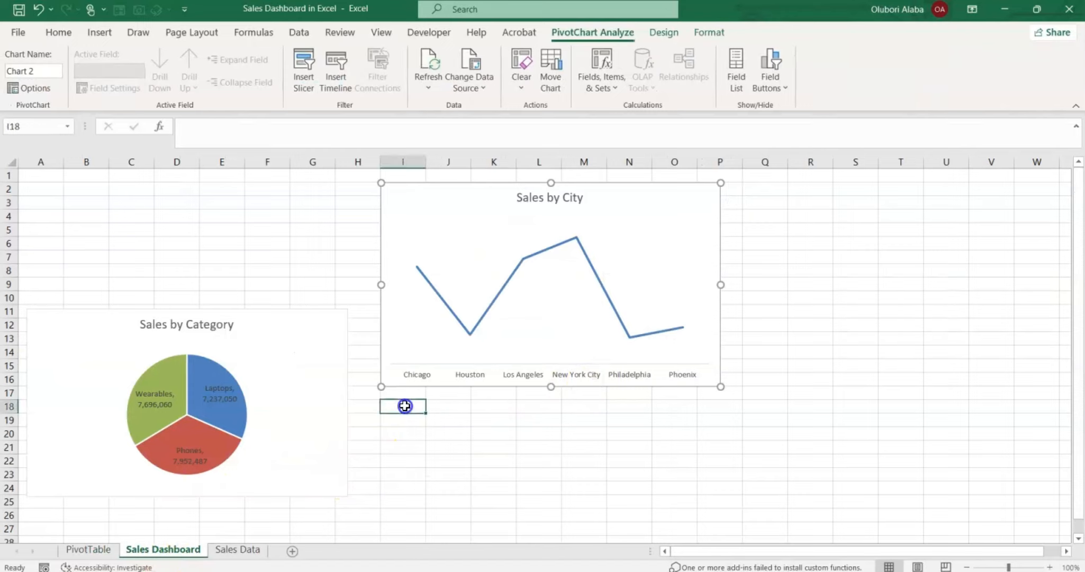
key(ctrl+v)
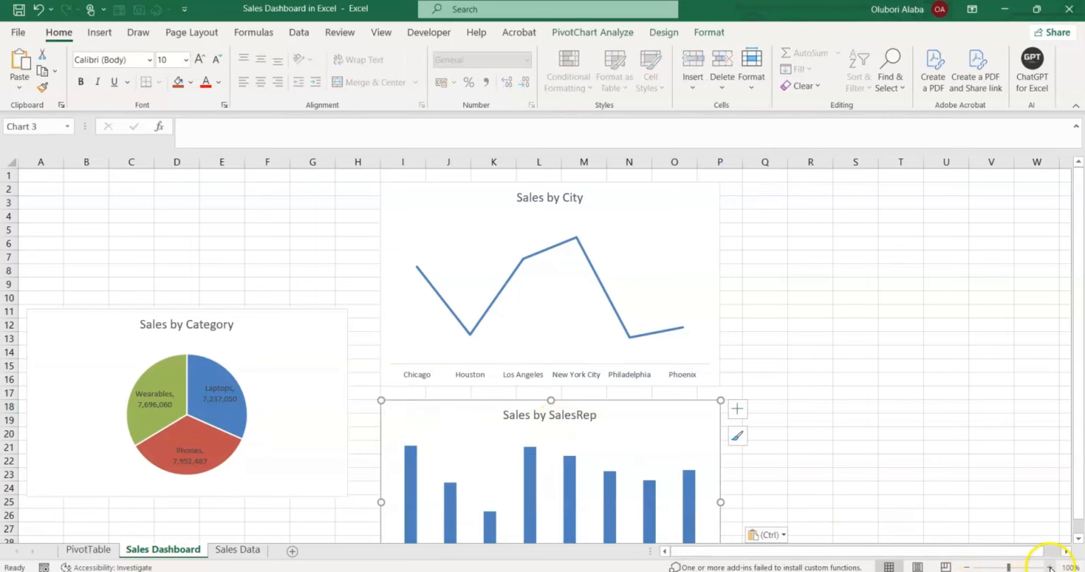
click(967, 566)
click(968, 566)
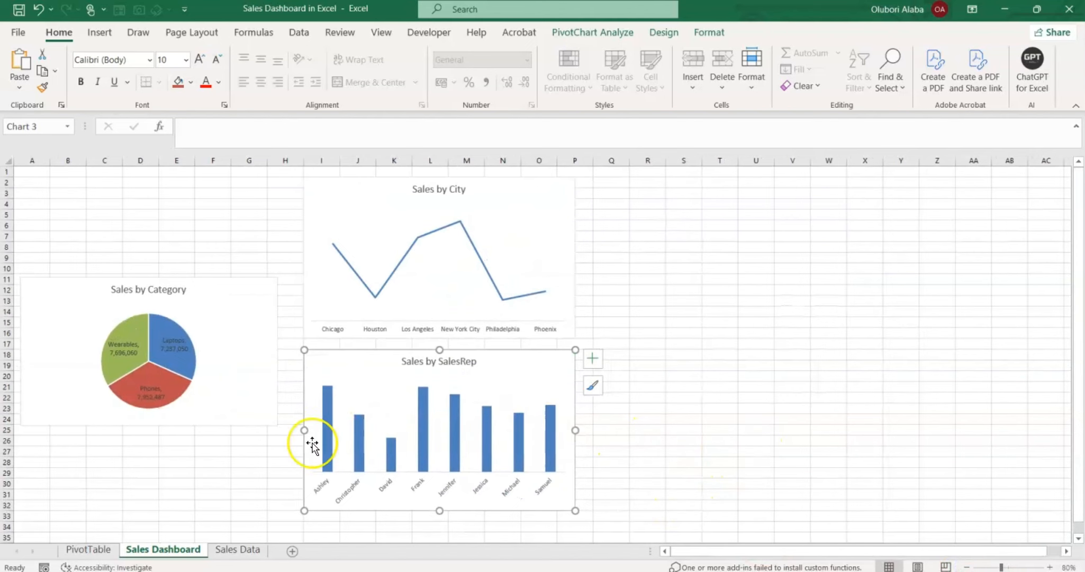
- Insert a 2-D clustered bar chart from the product PivotTable on the PivotTable sheet and move it slightly up
click(89, 549)
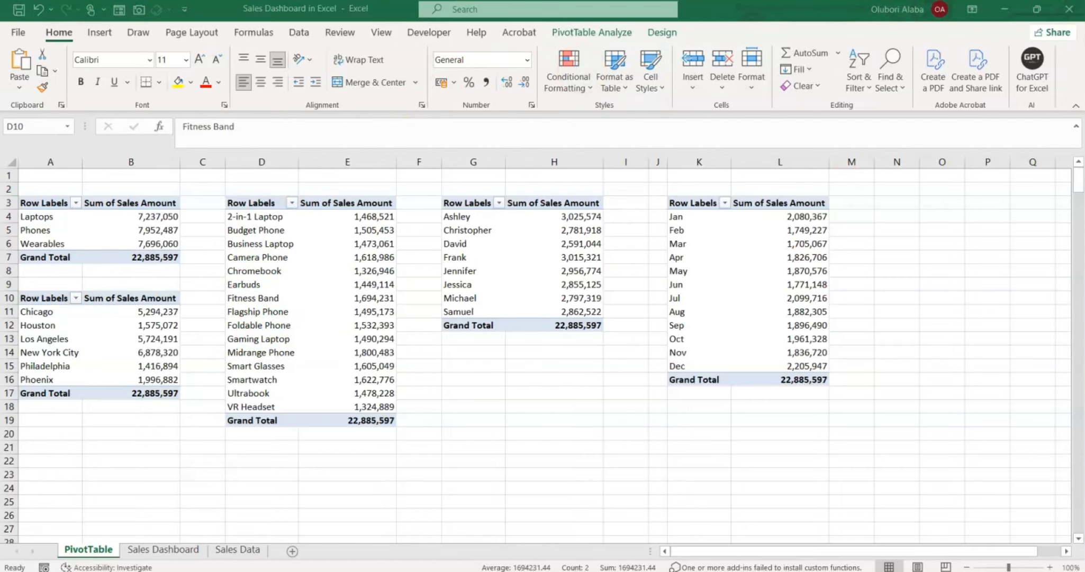
click(100, 34)
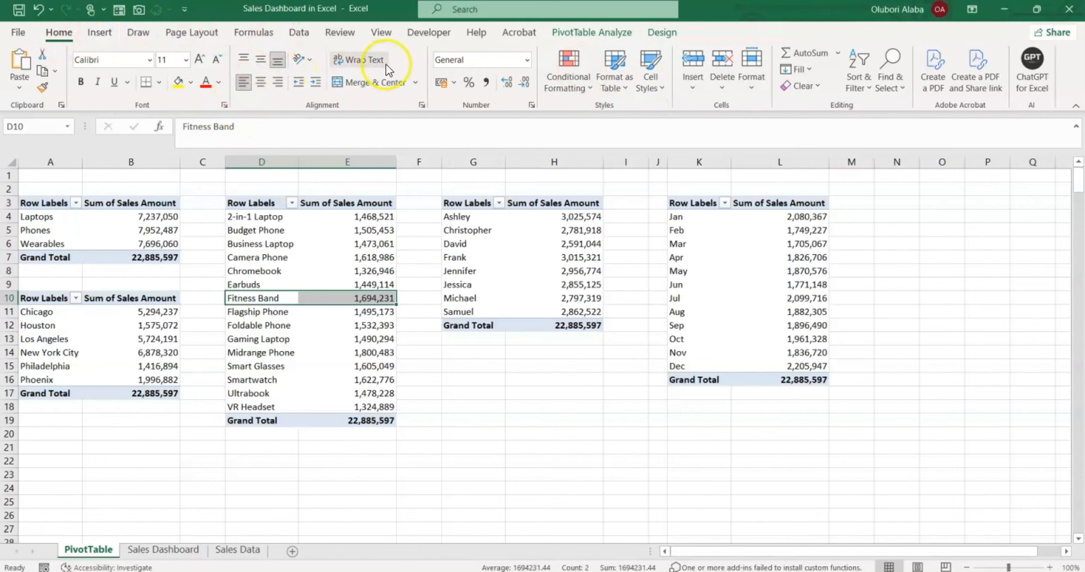
click(99, 33)
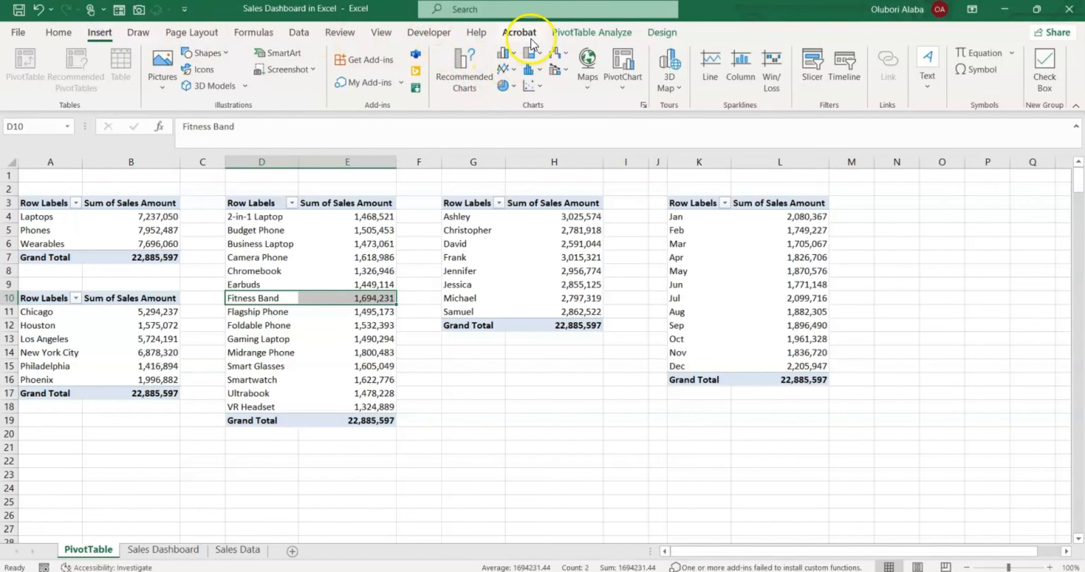
click(516, 56)
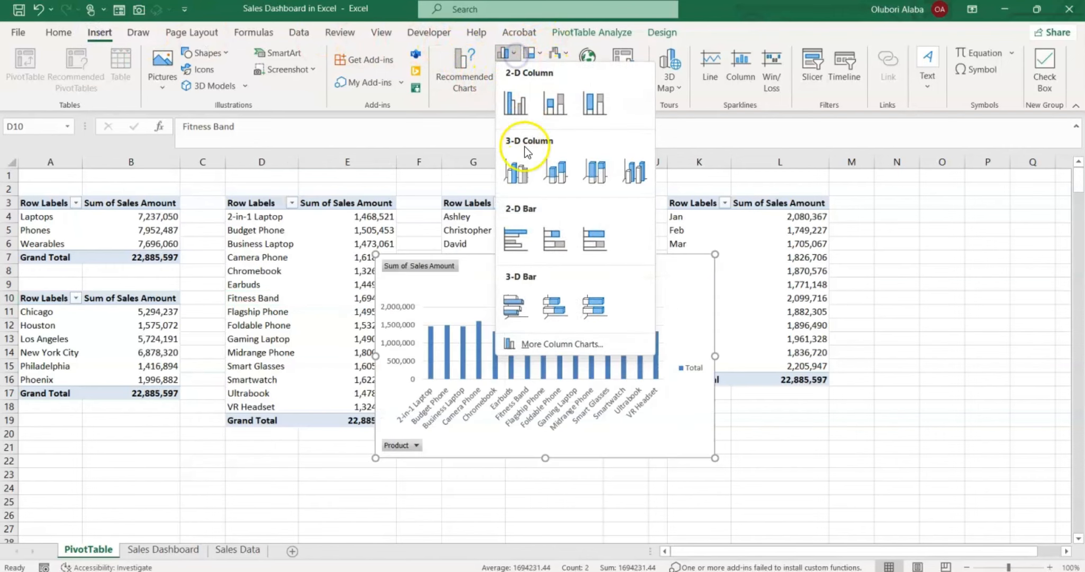
click(521, 245)
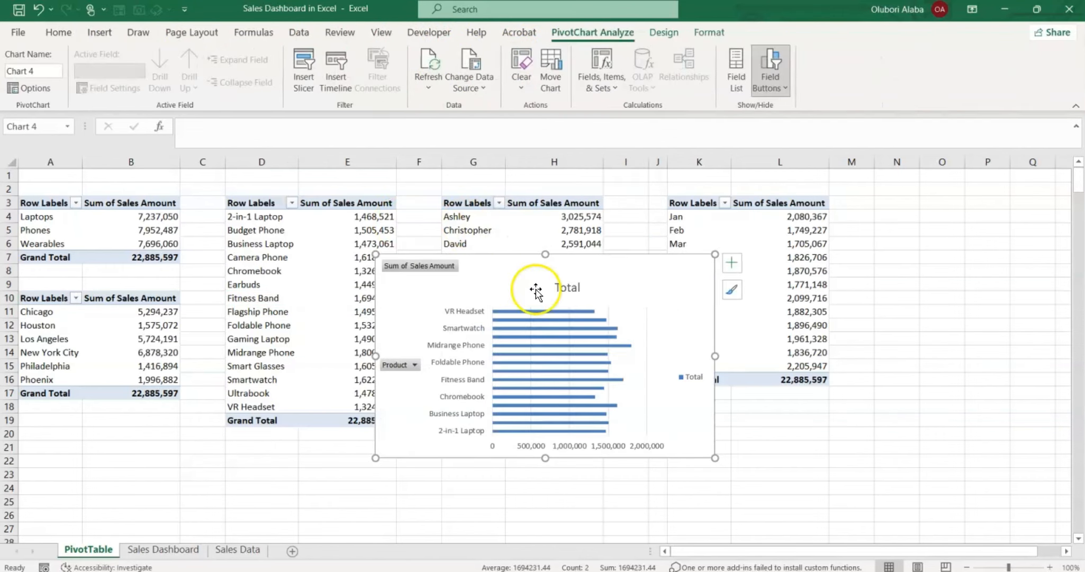
drag(491, 272, 490, 218)
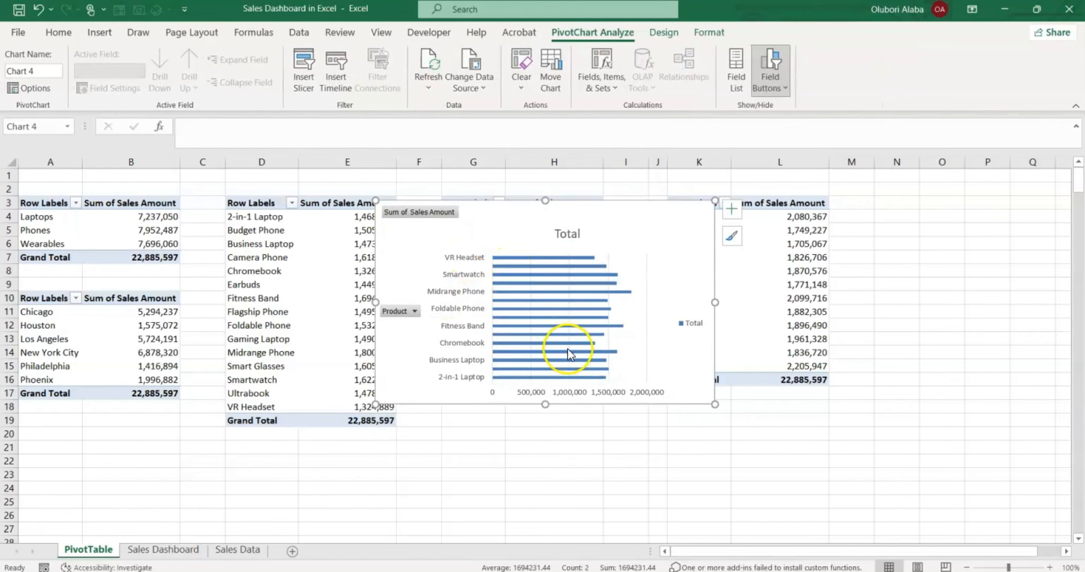
- Delete the horizontal value axis, legend and gridlines from the product bar chart and hide all its field buttons
click(452, 309)
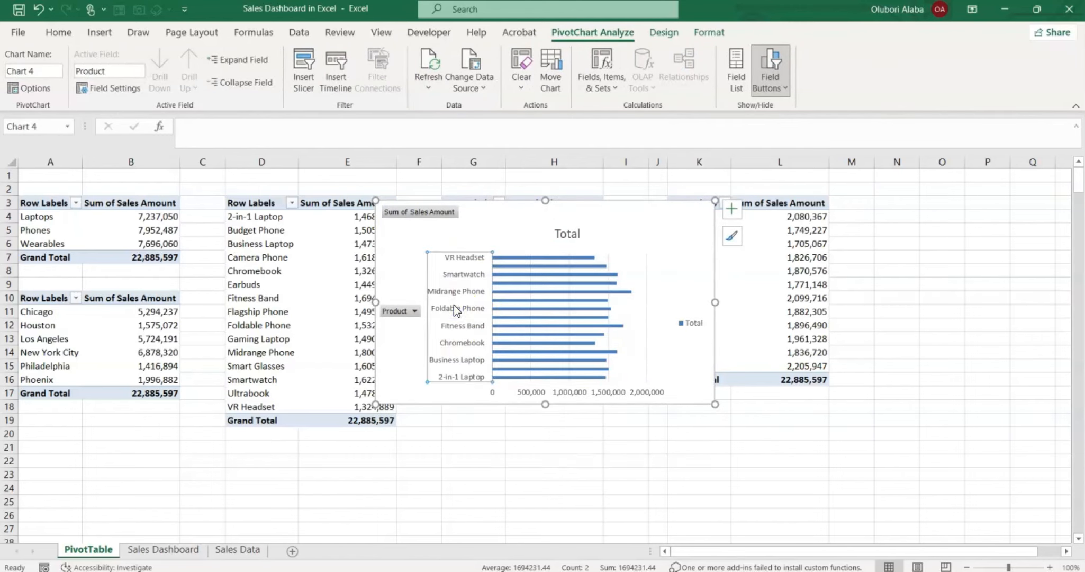
click(522, 394)
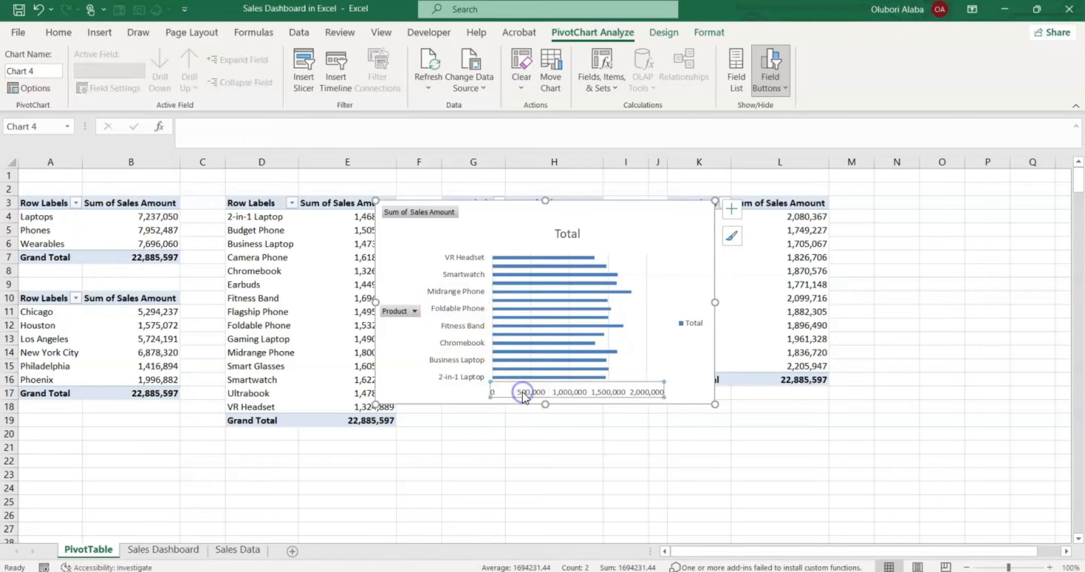
key(Delete)
click(691, 324)
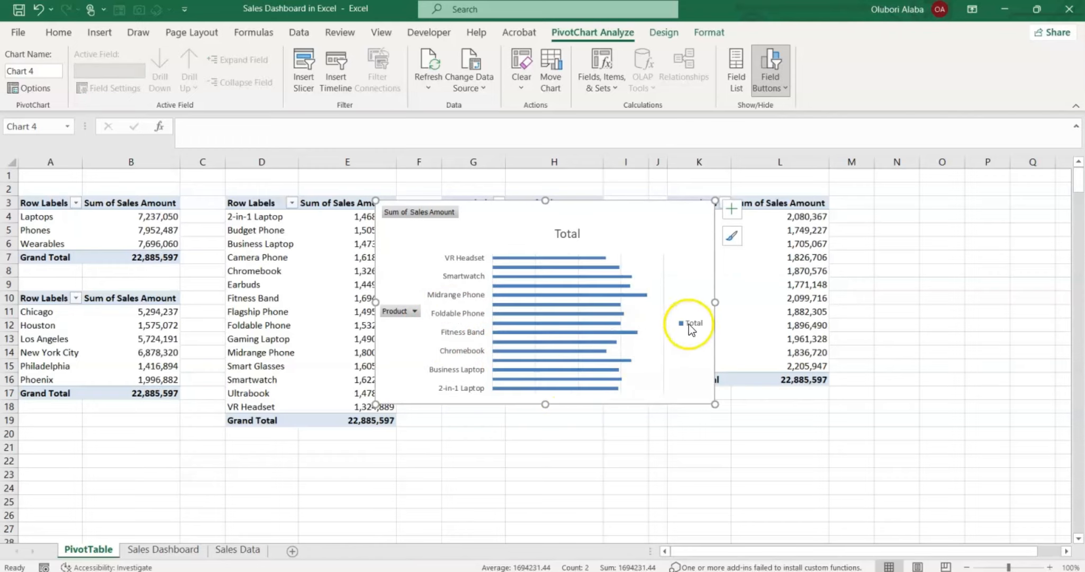
key(Delete)
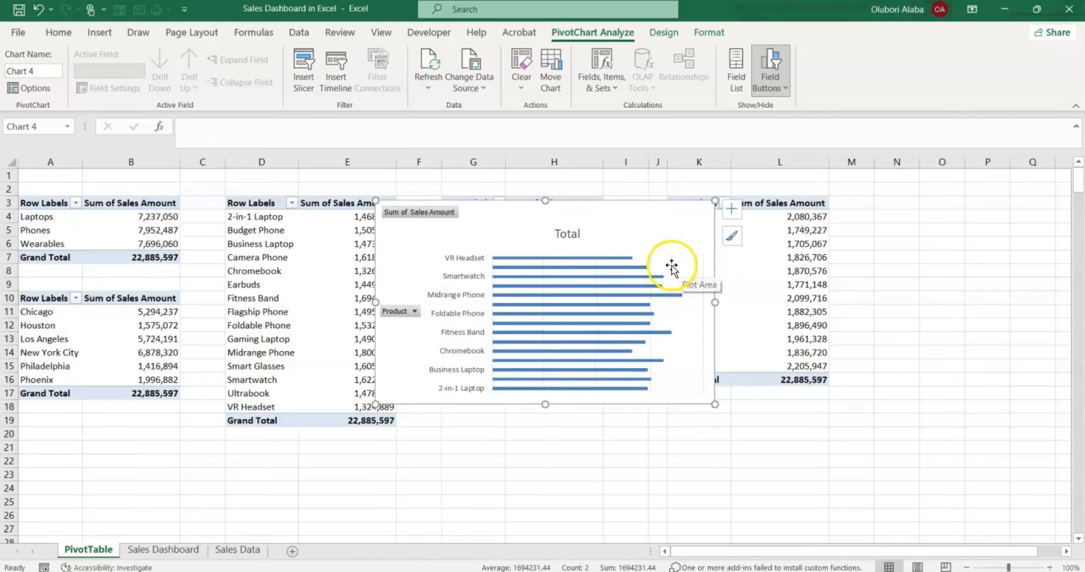
click(670, 265)
click(651, 265)
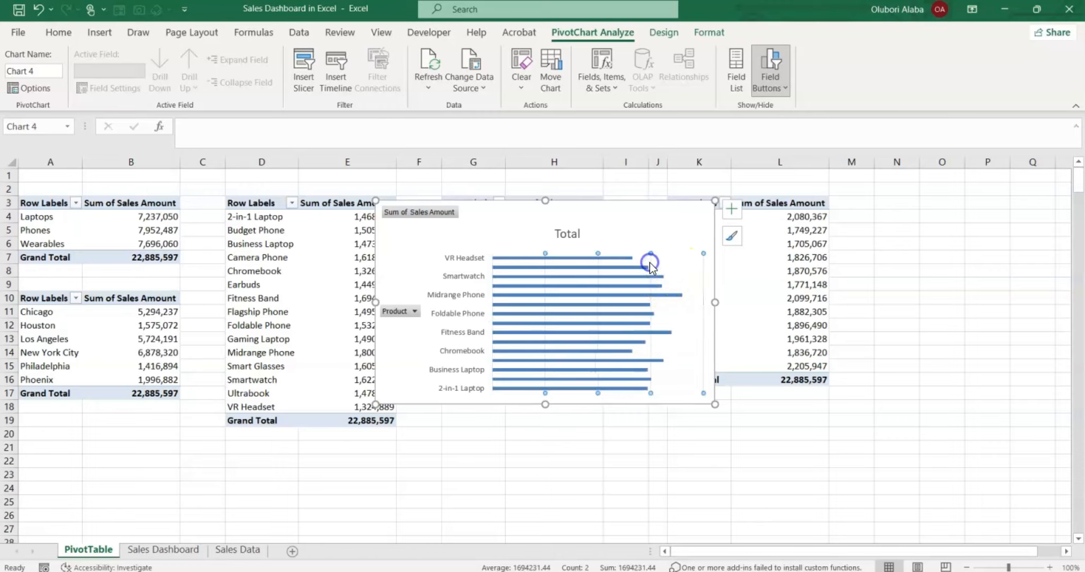
right_click(429, 213)
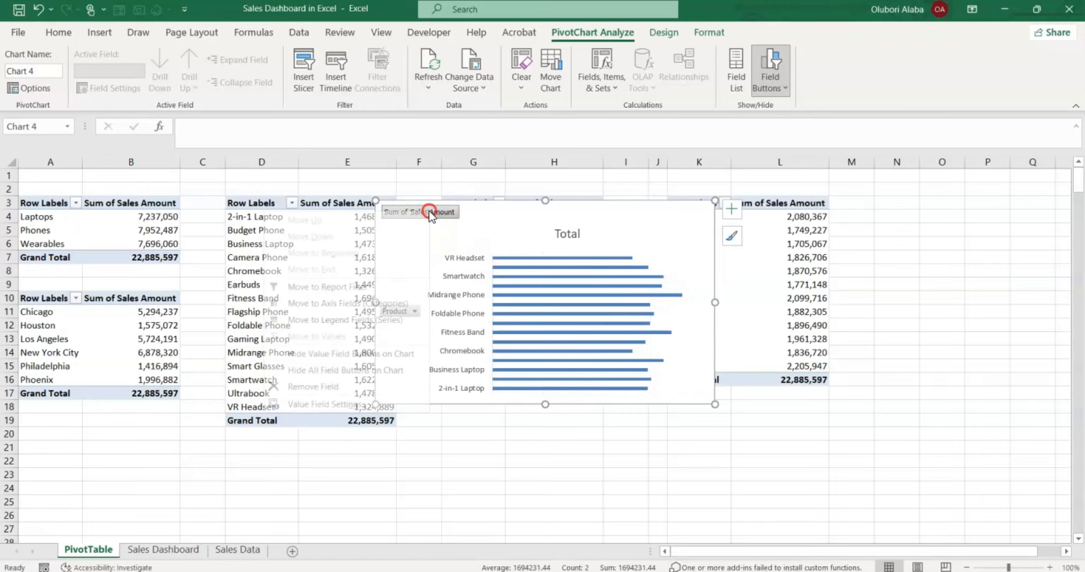
click(360, 368)
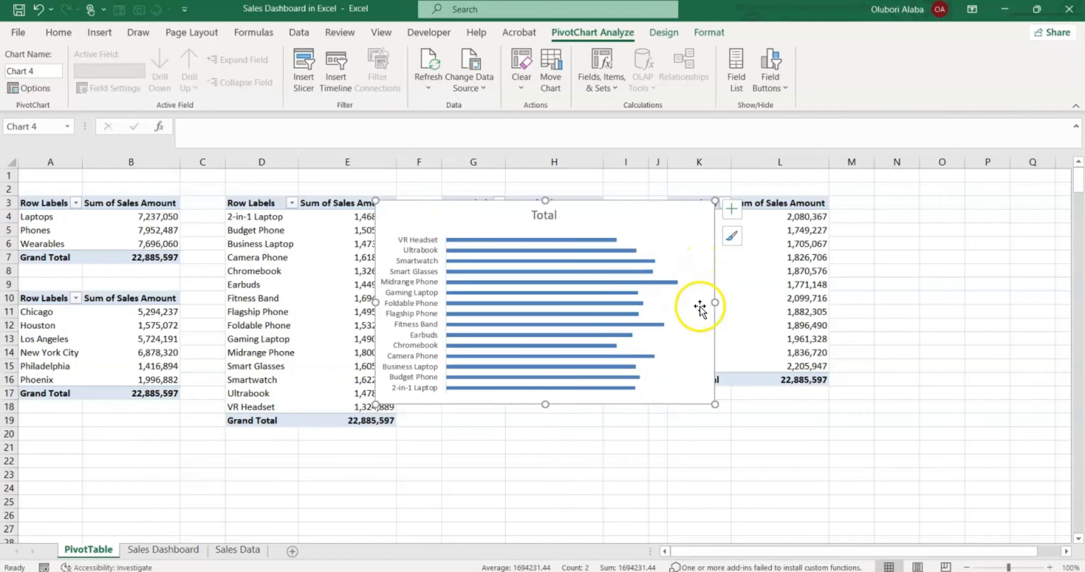
- Add data labels to the product bar chart and replace its title with "Sales by Product"
click(729, 214)
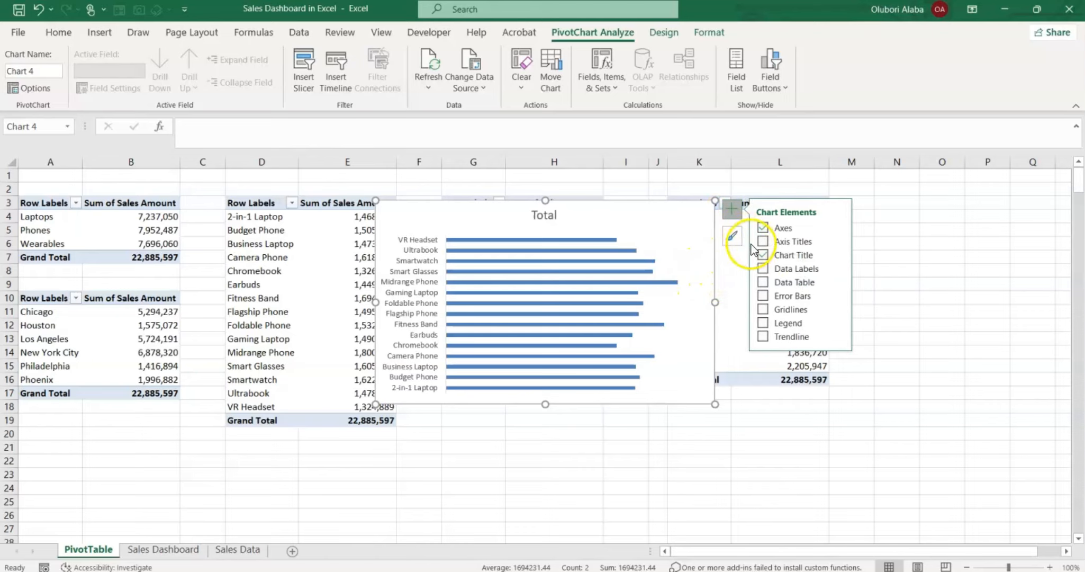
click(762, 268)
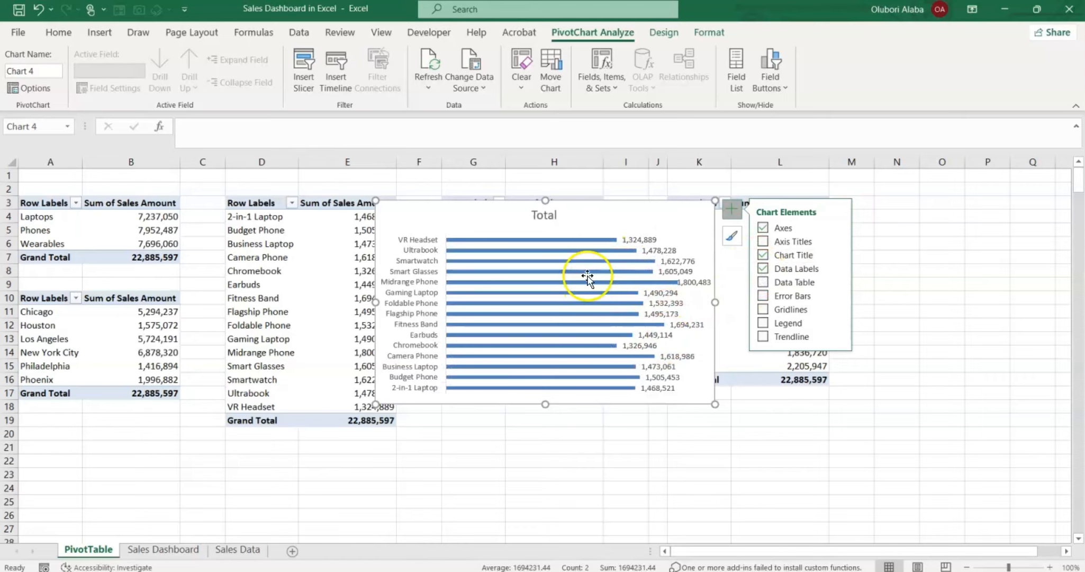
click(550, 216)
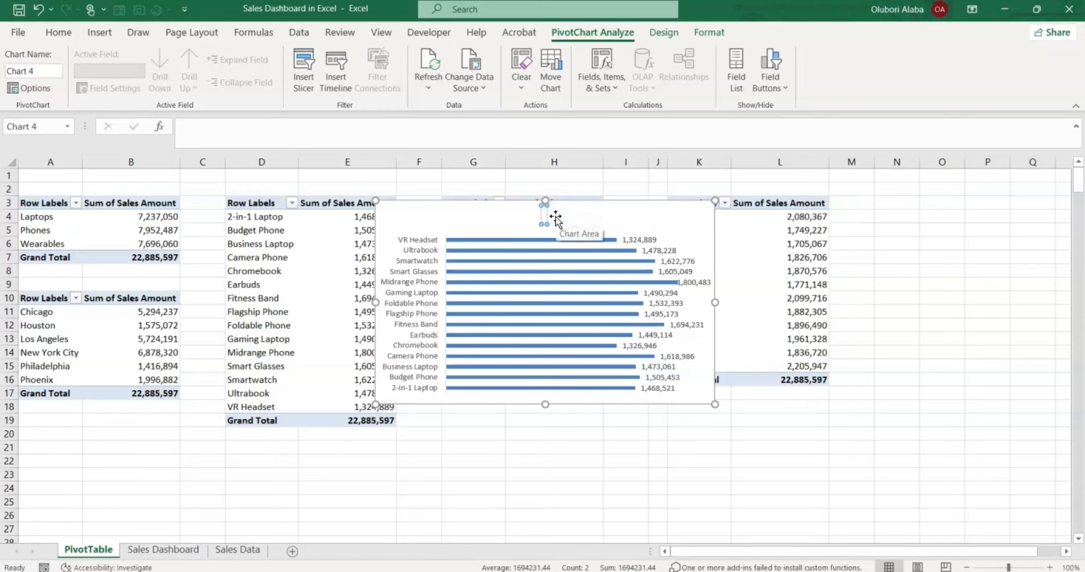
text(Sales)
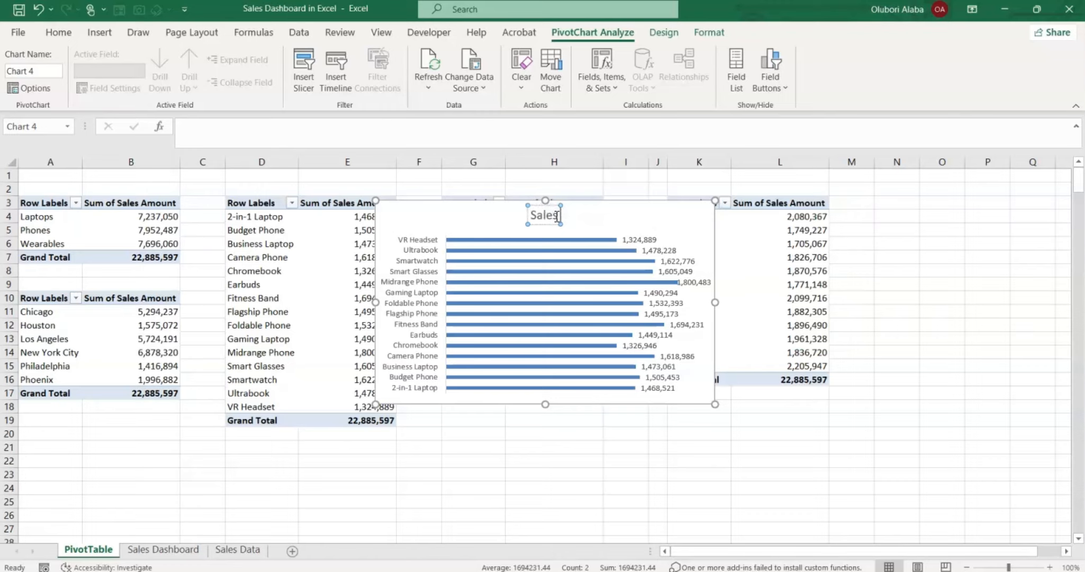
text( by Product)
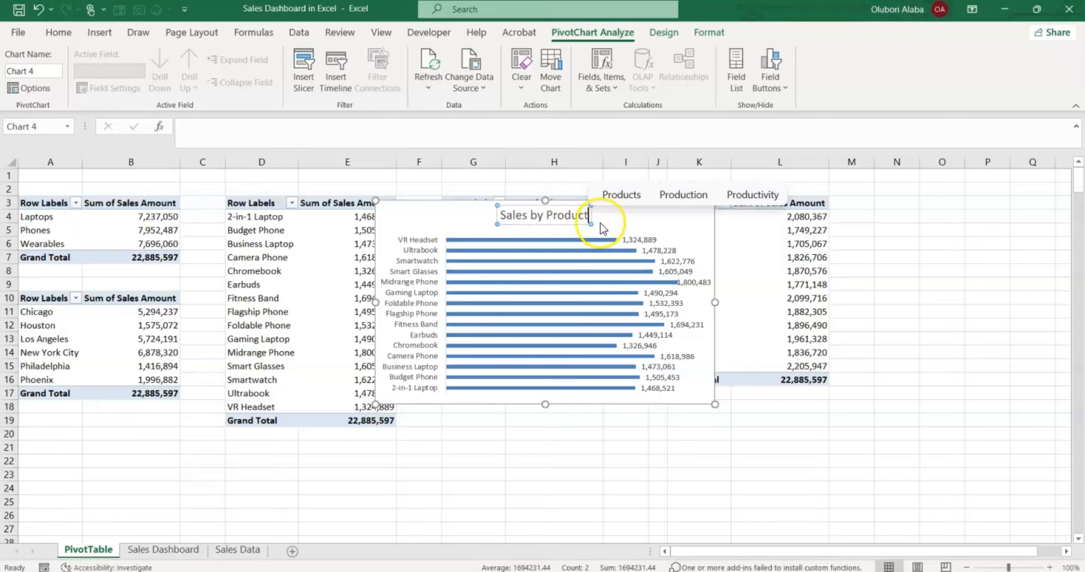
click(619, 232)
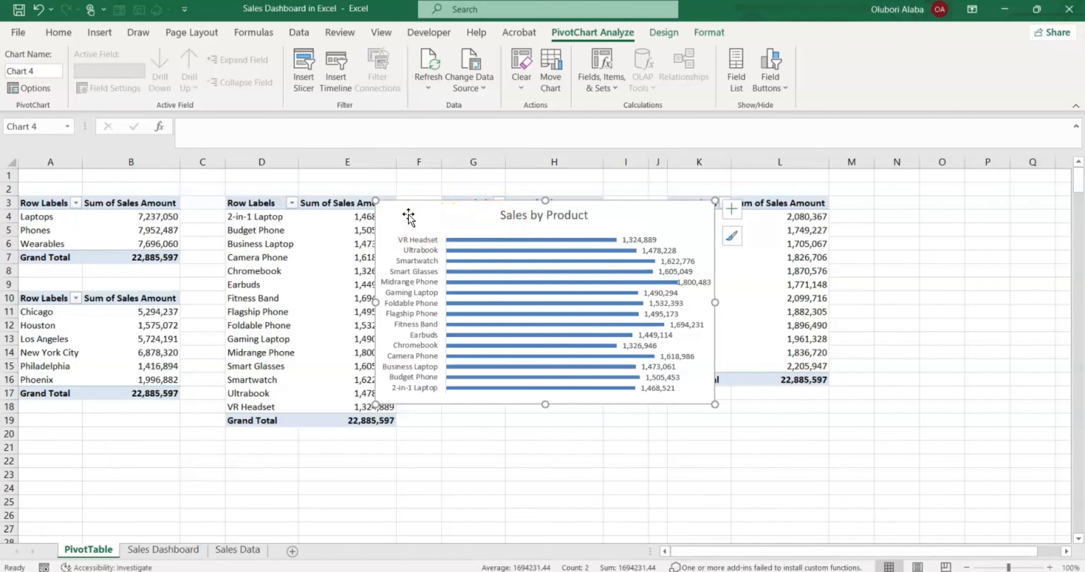
- Move the Sales by Product chart to Q2 on the Sales Dashboard sheet by cut and paste, and stretch it down to about row 30
key(ctrl+x)
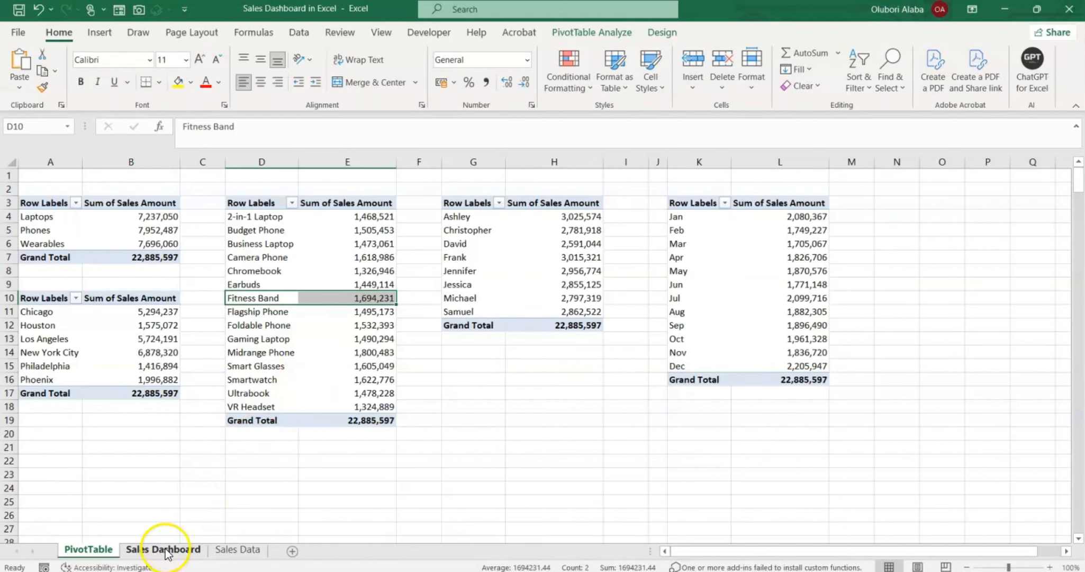
click(164, 550)
key(ctrl+v)
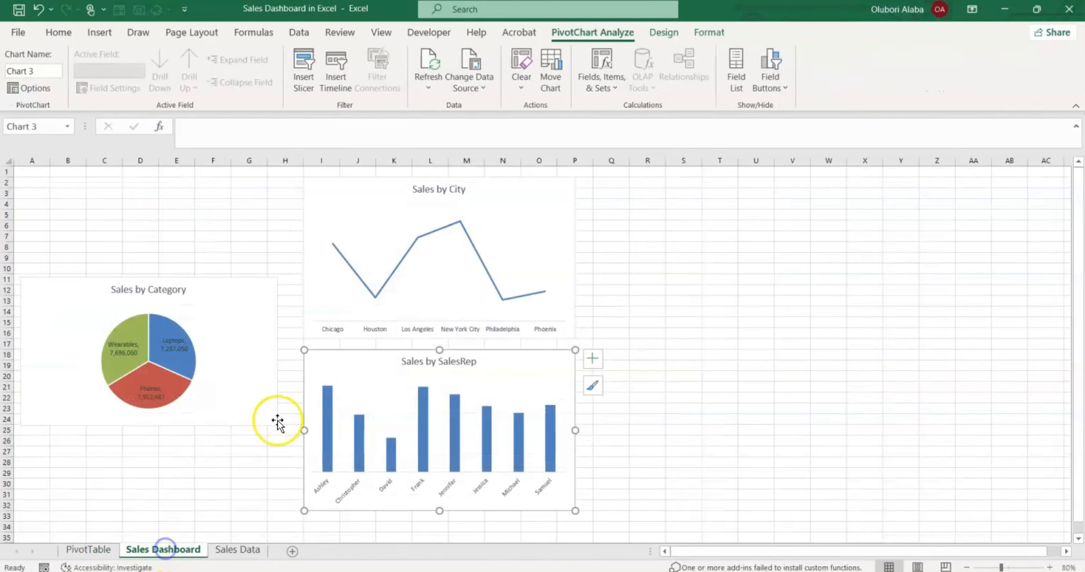
click(612, 184)
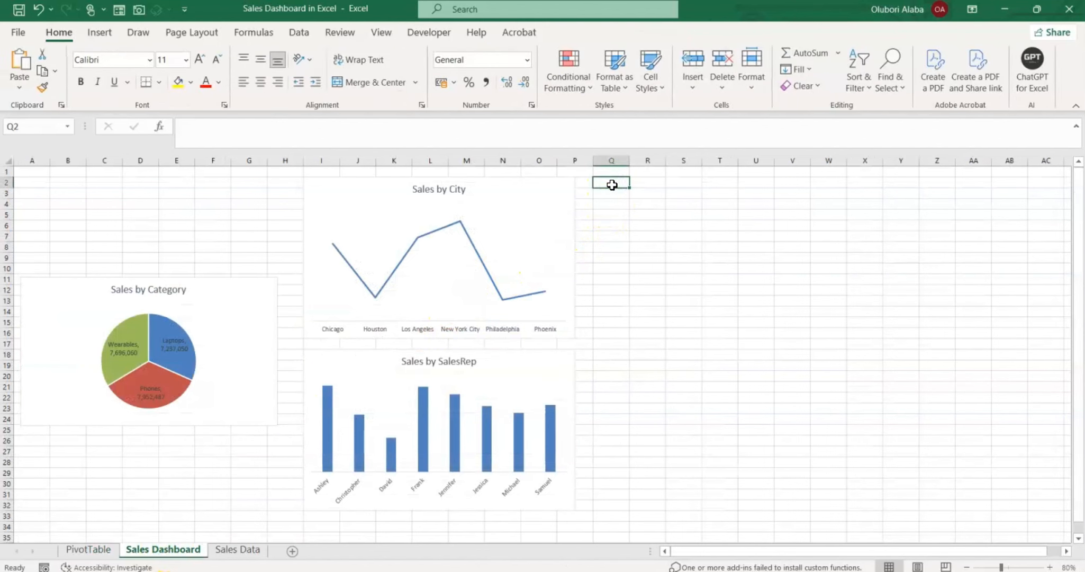
key(ctrl+v)
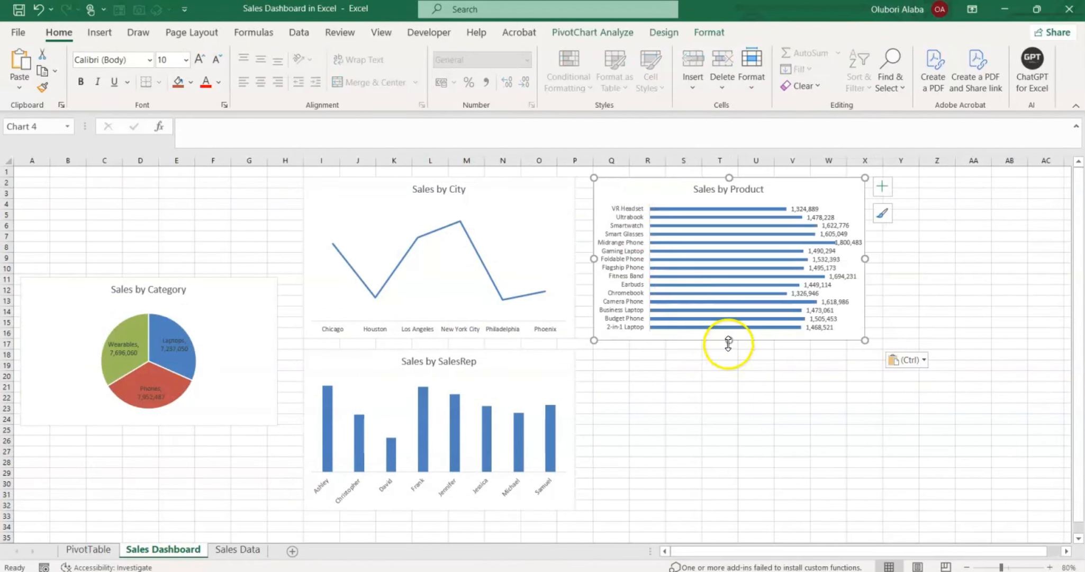
drag(728, 343, 744, 492)
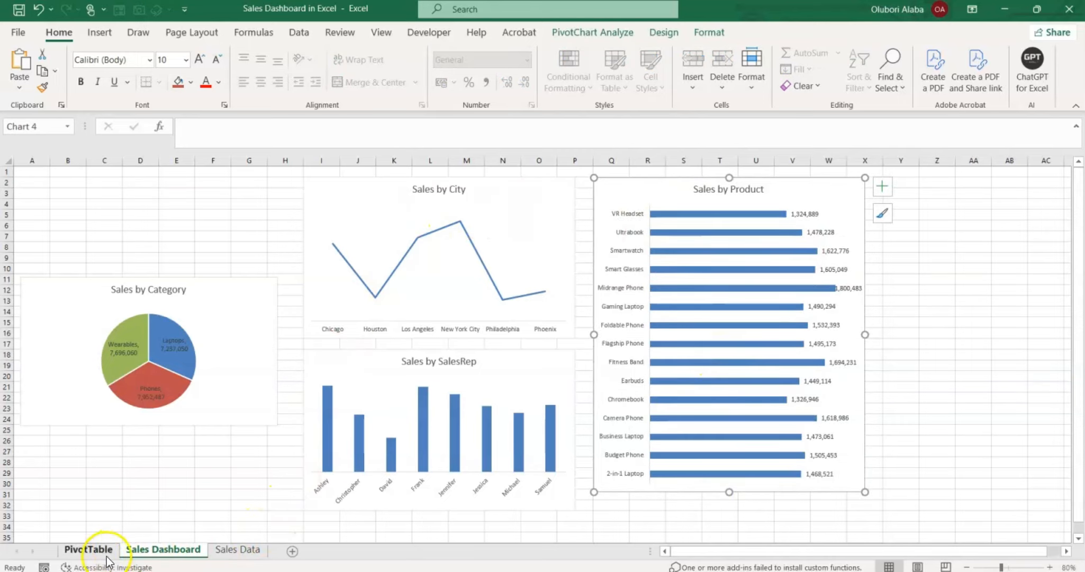
- Insert a 2-D clustered bar chart from the monthly sales PivotTable on the PivotTable sheet
click(90, 549)
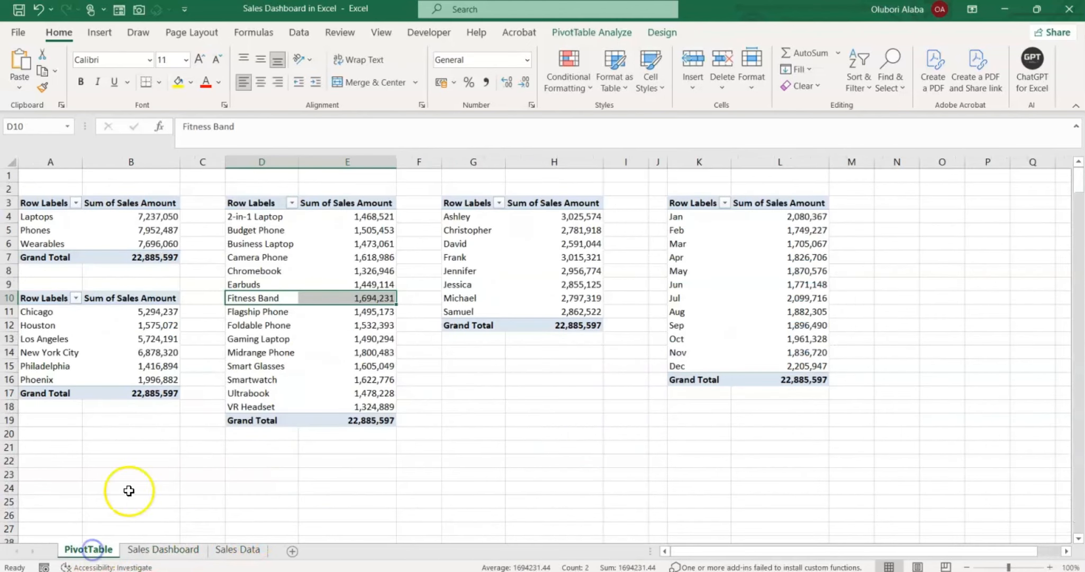
click(736, 294)
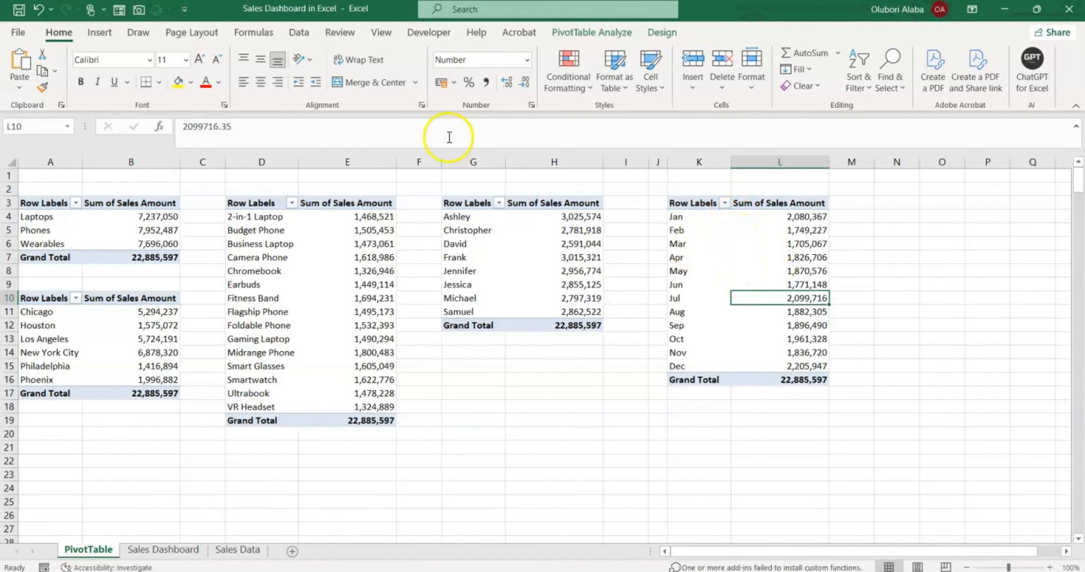
click(100, 33)
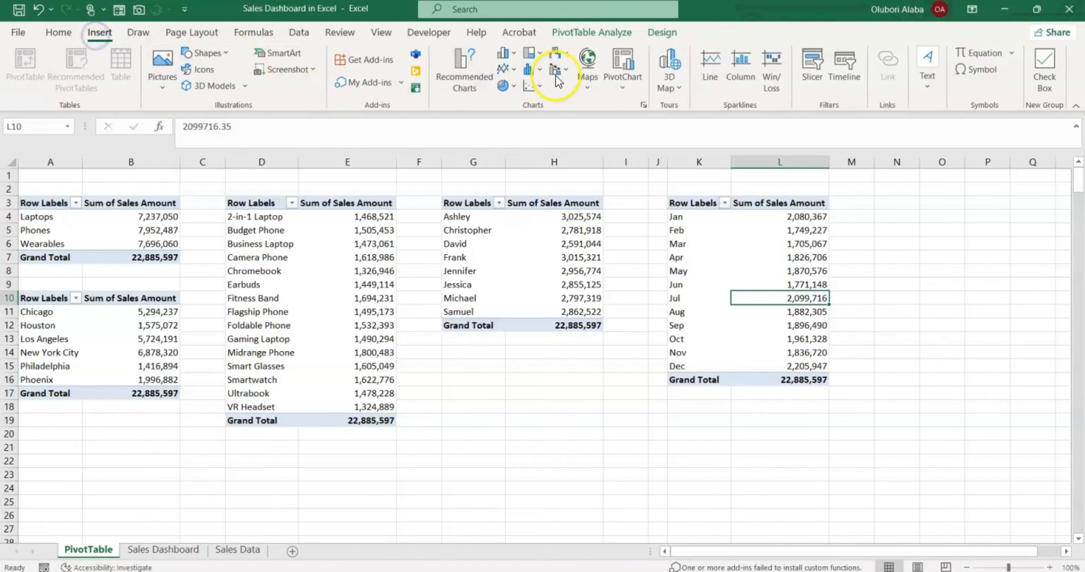
click(515, 53)
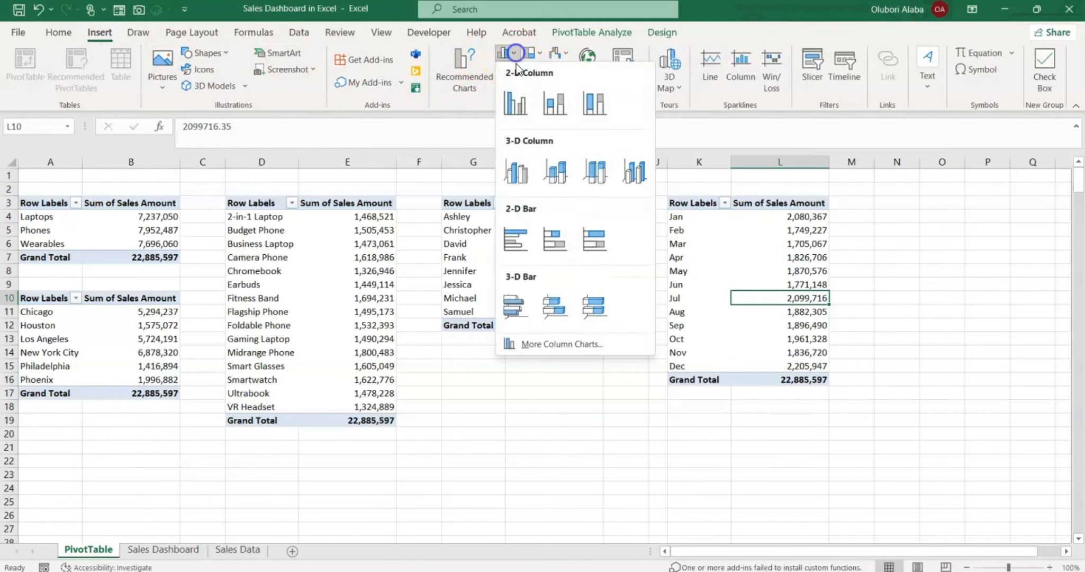
click(516, 257)
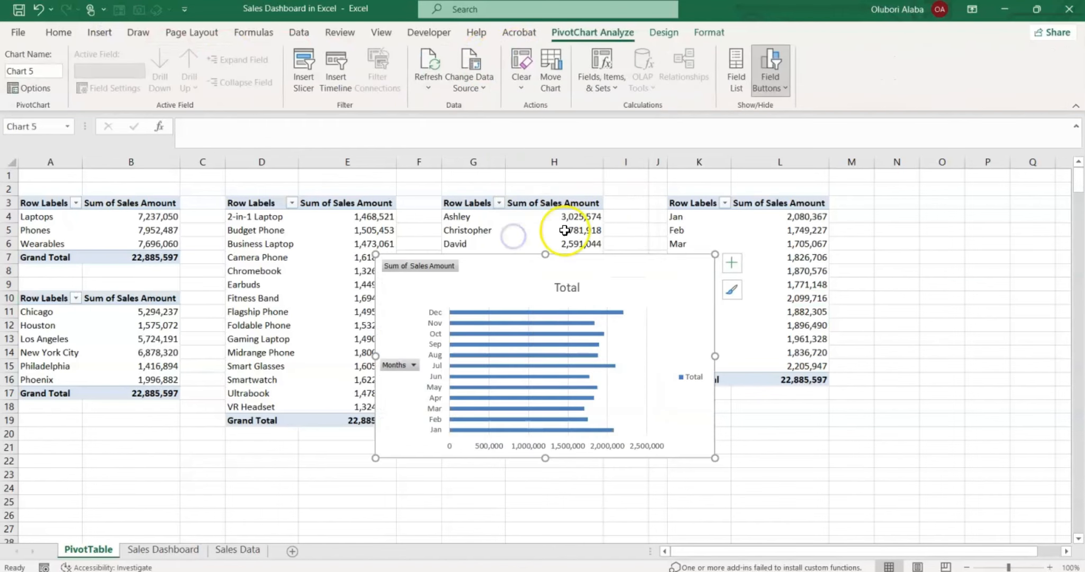
- Delete the horizontal value axis, gridlines and legend from the monthly sales bar chart and hide all its field buttons
click(567, 447)
key(Delete)
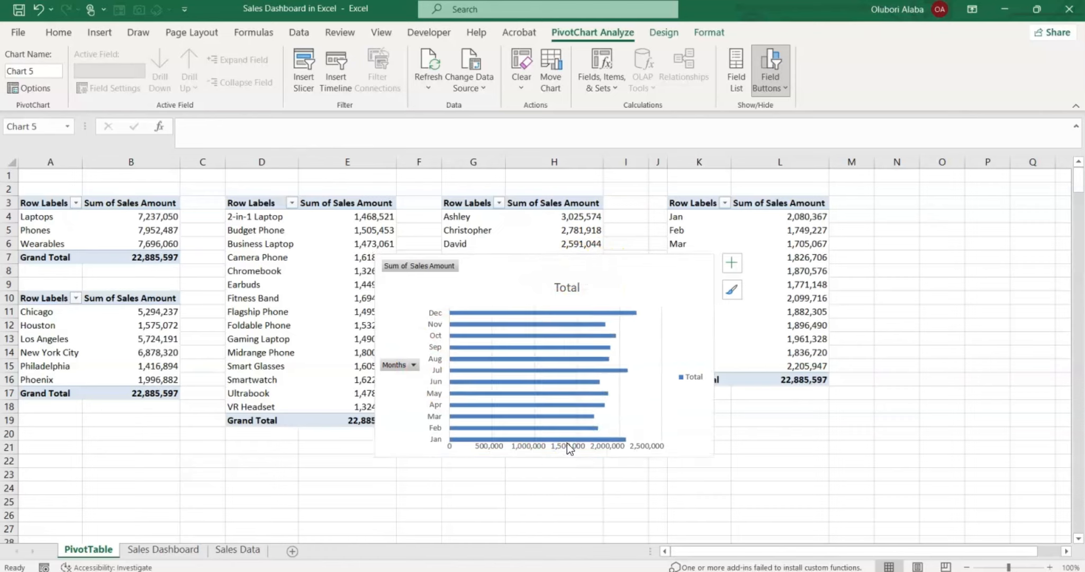
click(691, 377)
key(Delete)
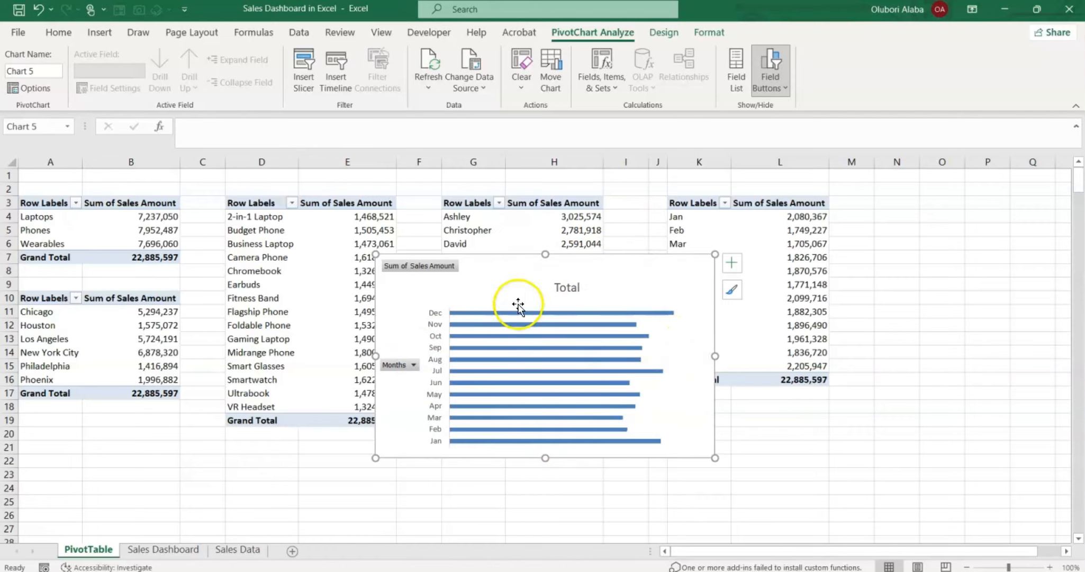
right_click(435, 265)
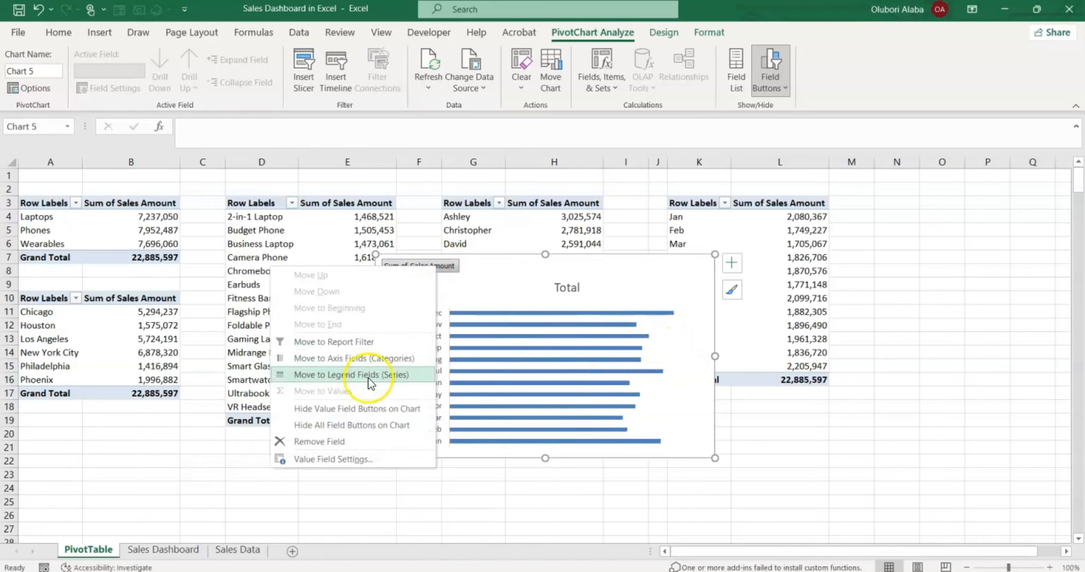
click(348, 426)
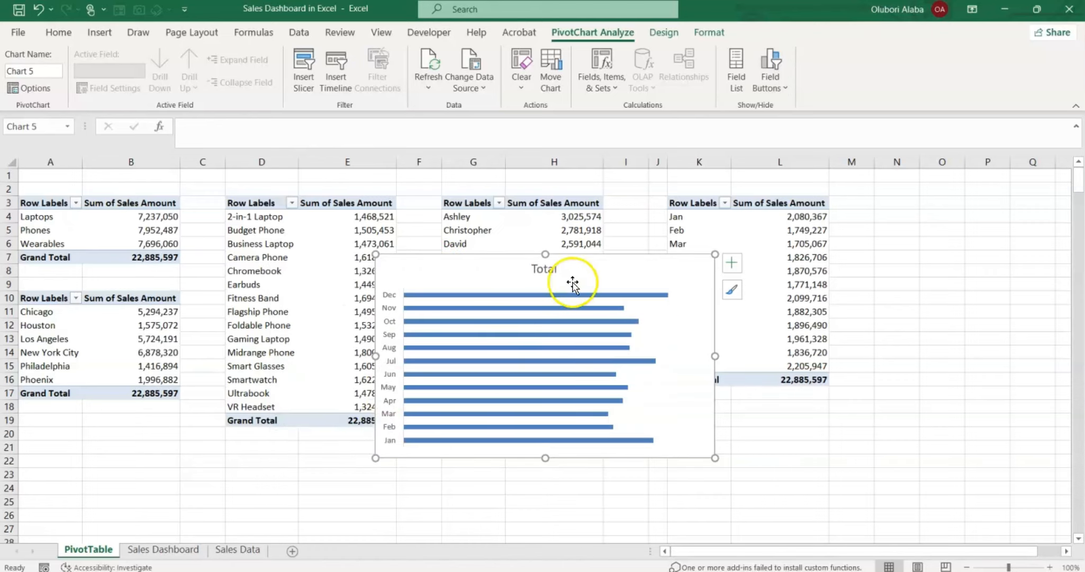
- Replace the monthly bar chart's title with "Sales by Months" and close the title formatting options
double_click(550, 271)
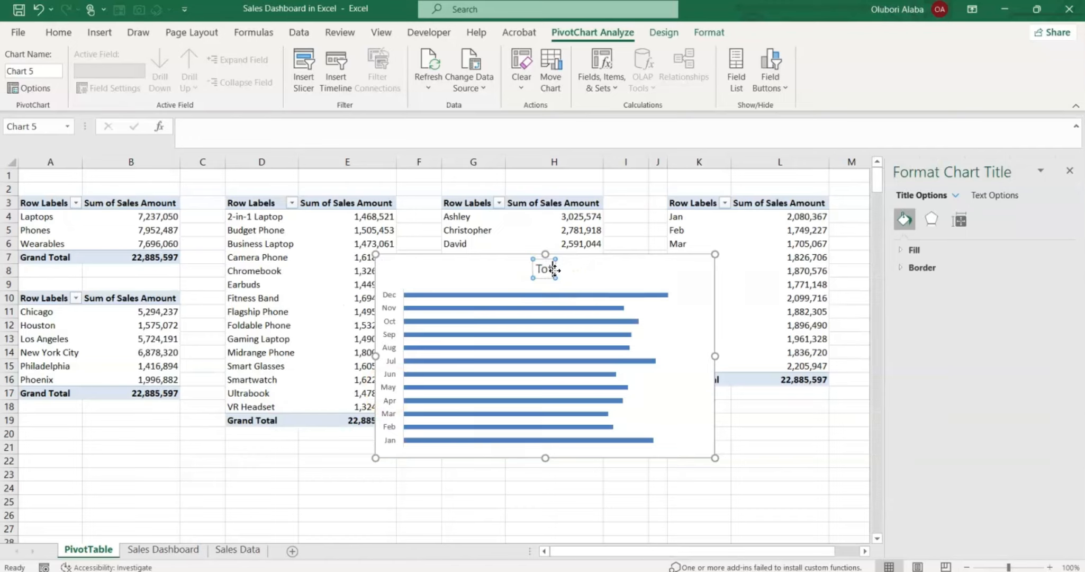
key(BackSpace)
text(Sales b)
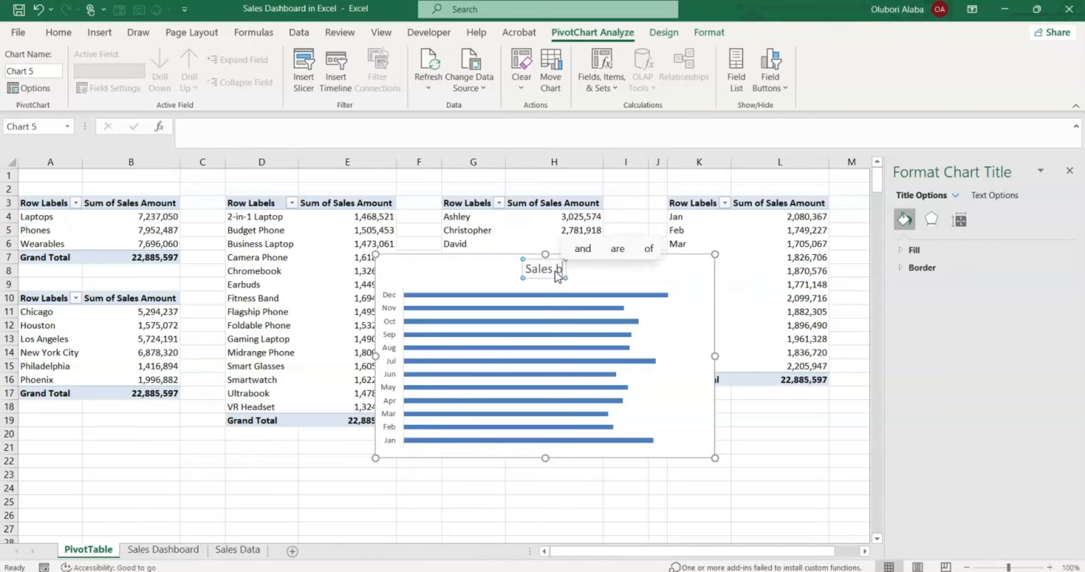
text(y Months)
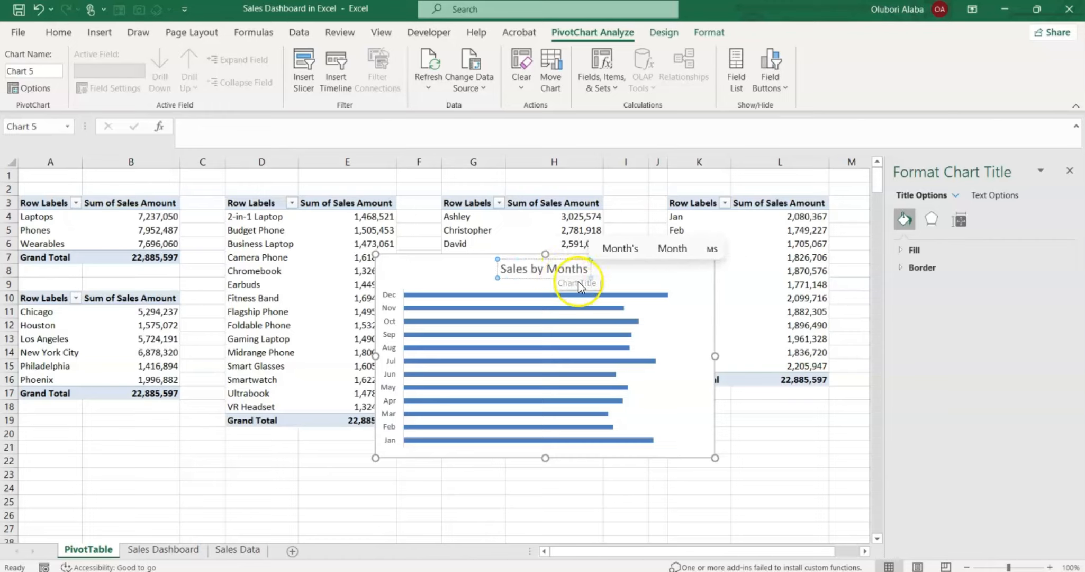
click(440, 271)
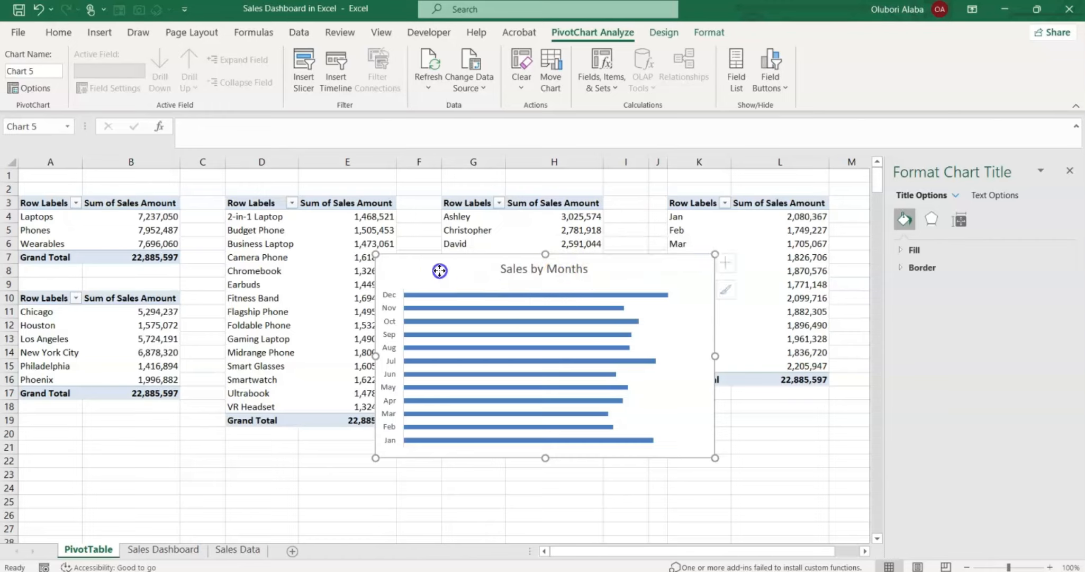
click(1070, 171)
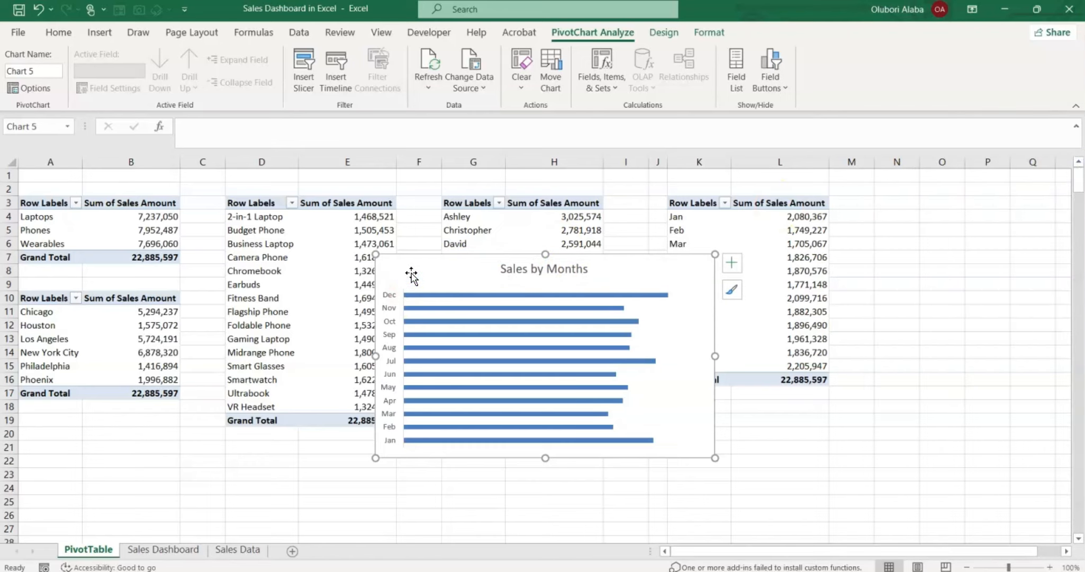
- Move the Sales by Months chart to Y2 on the Sales Dashboard sheet by cut and paste, and stretch it down to about row 30
key(ctrl+x)
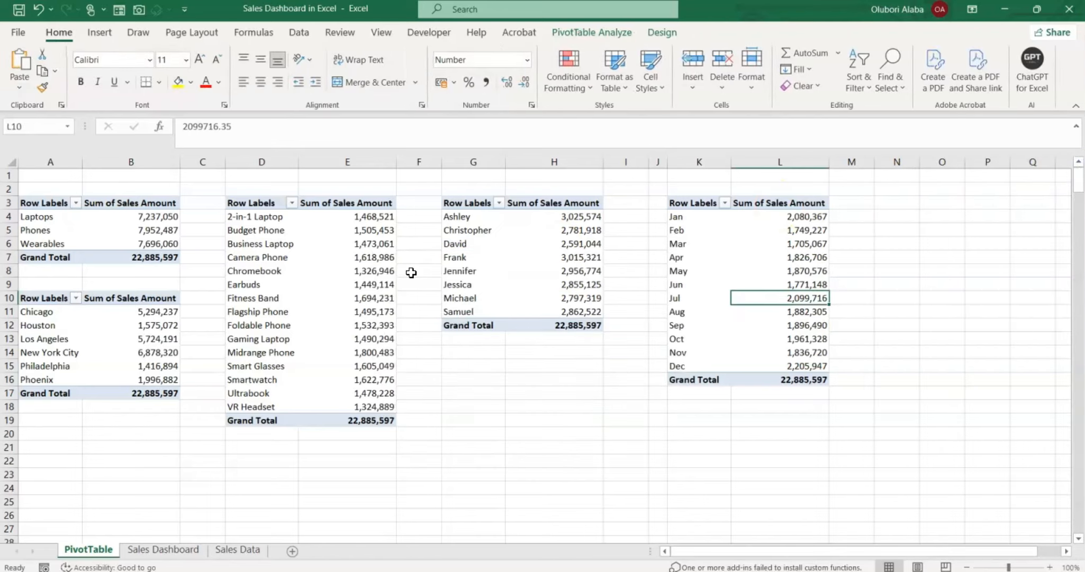
click(182, 551)
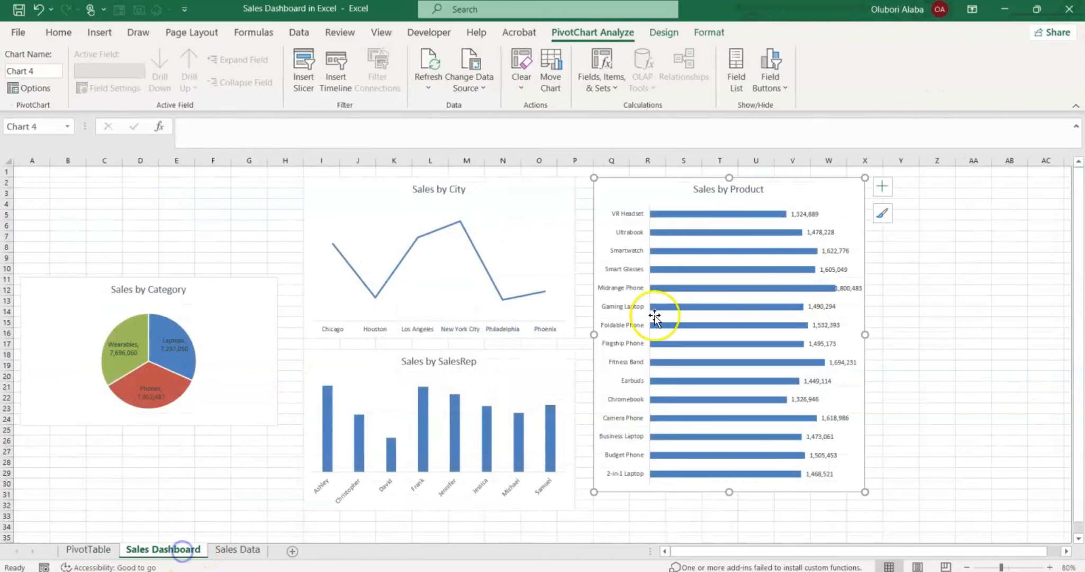
click(901, 185)
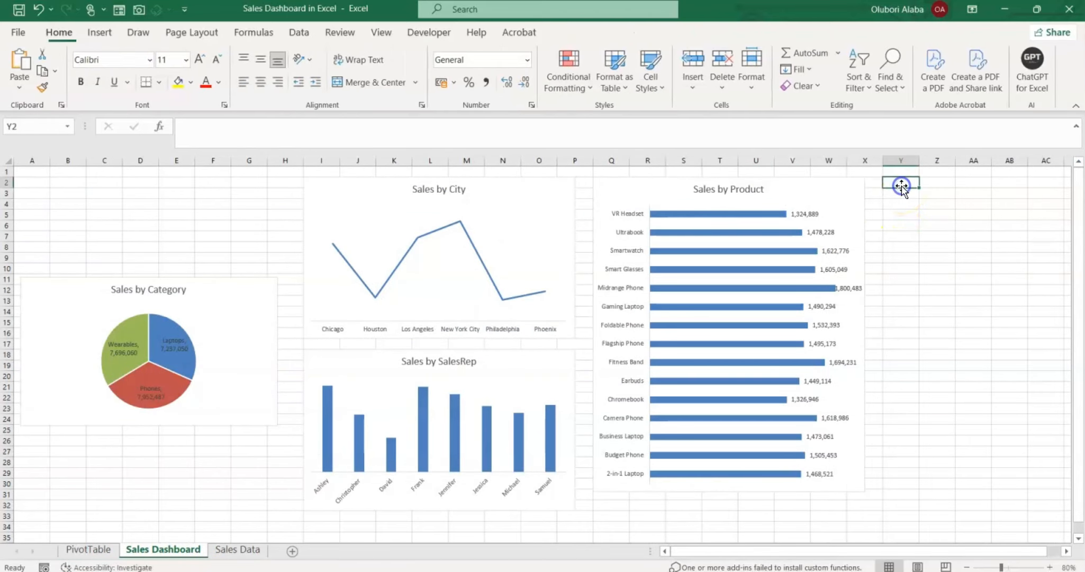
key(ctrl+v)
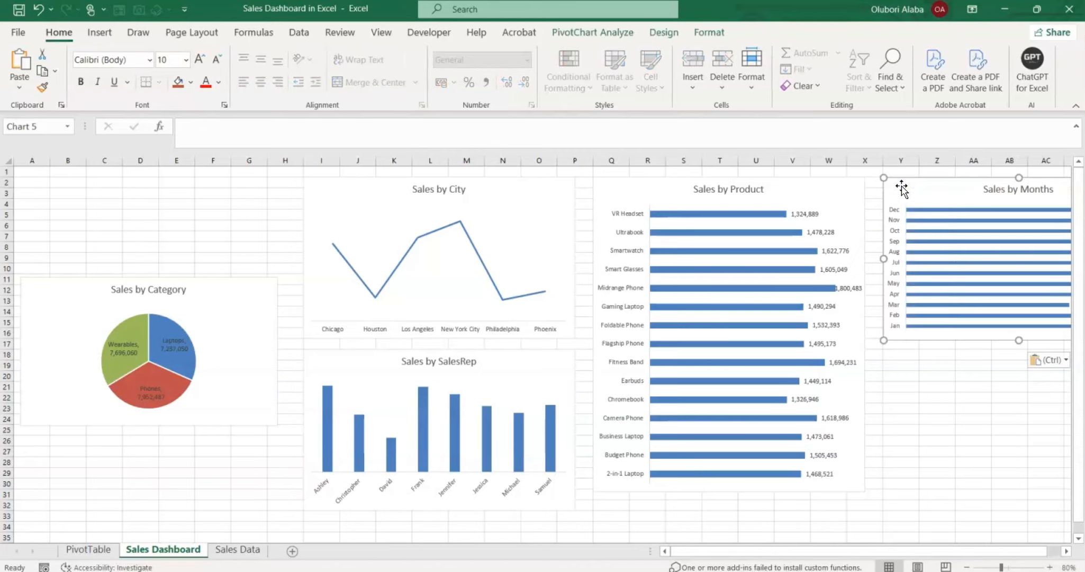
click(988, 337)
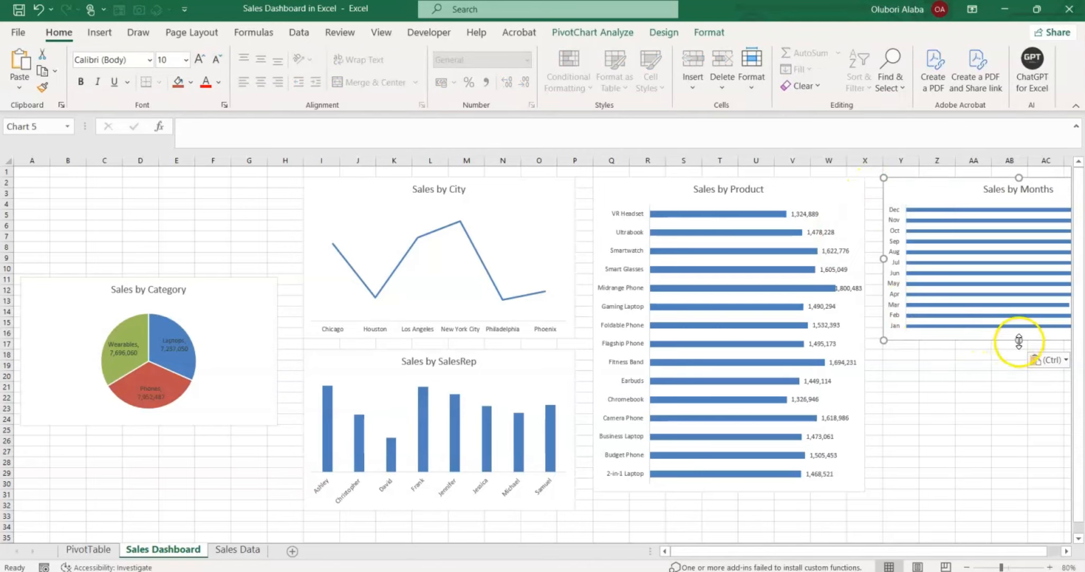
drag(1019, 340, 1019, 492)
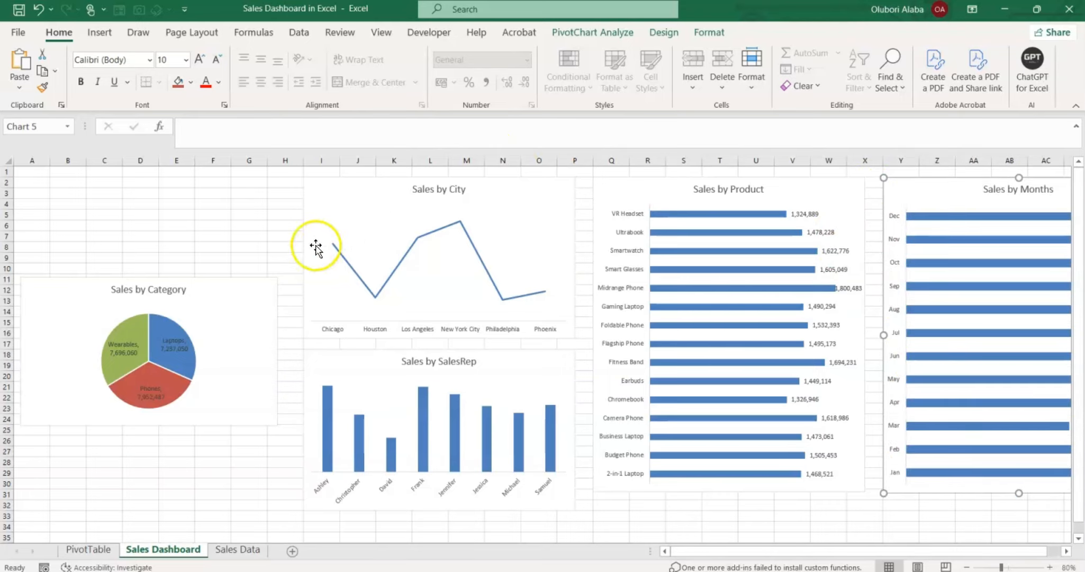
- Shrink the Sales by City, Sales by SalesRep and Sales by Category charts so they end near columns N, O and E
click(540, 256)
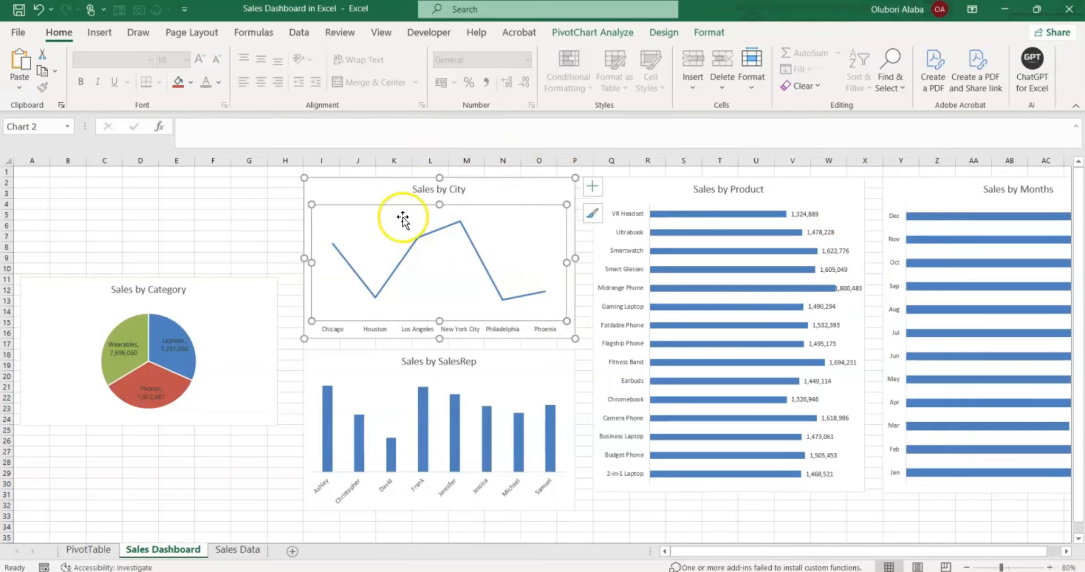
click(330, 187)
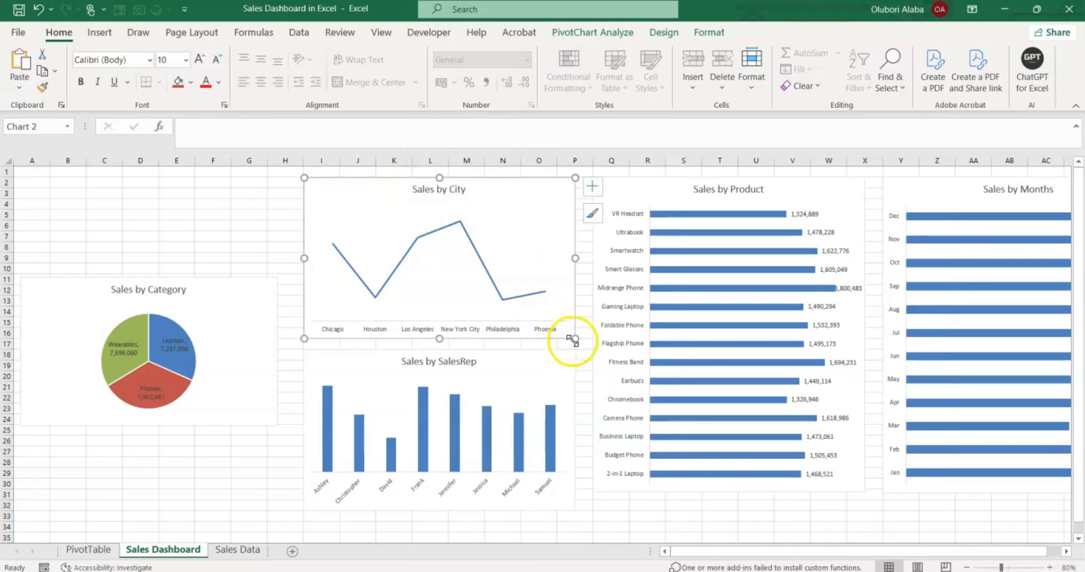
drag(573, 338, 508, 336)
click(535, 373)
drag(574, 510, 528, 490)
click(248, 400)
drag(278, 425, 194, 423)
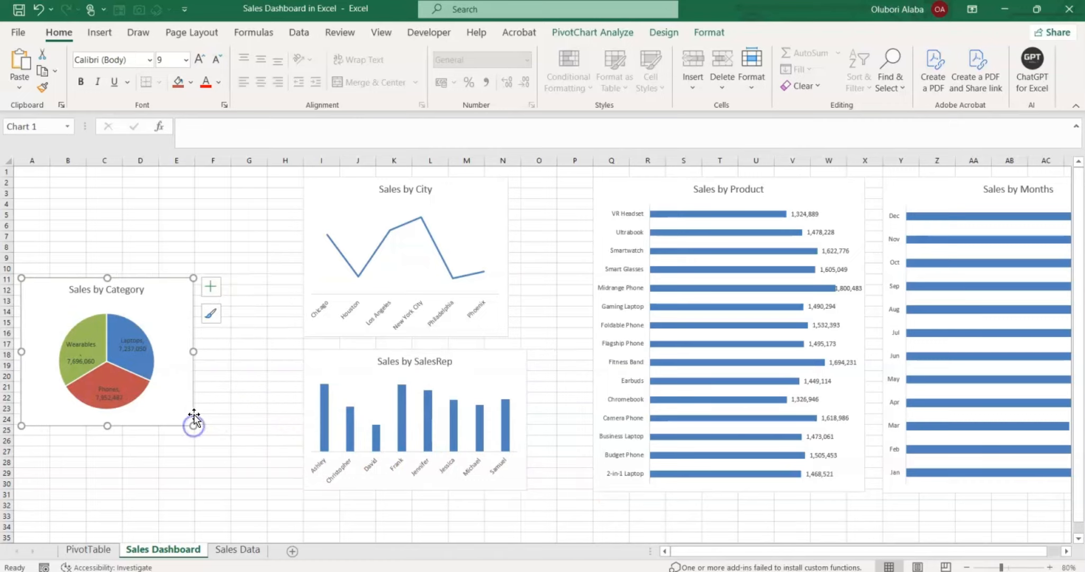
- Move Sales by Category down to about row 13, Sales by City to about F2, and Sales by SalesRep directly below Sales by City
drag(153, 305, 151, 323)
double_click(346, 217)
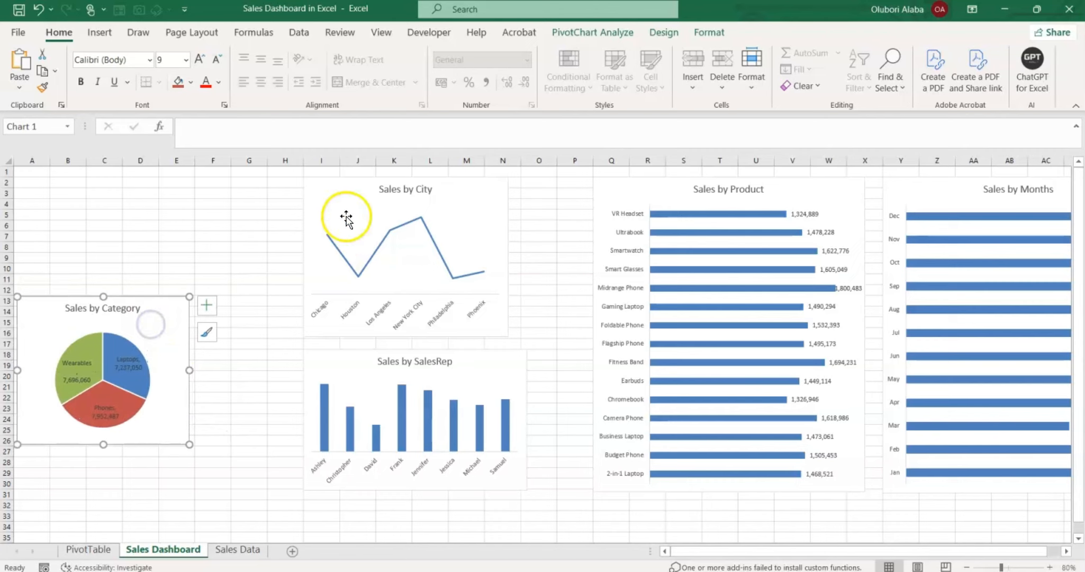
drag(328, 189, 235, 185)
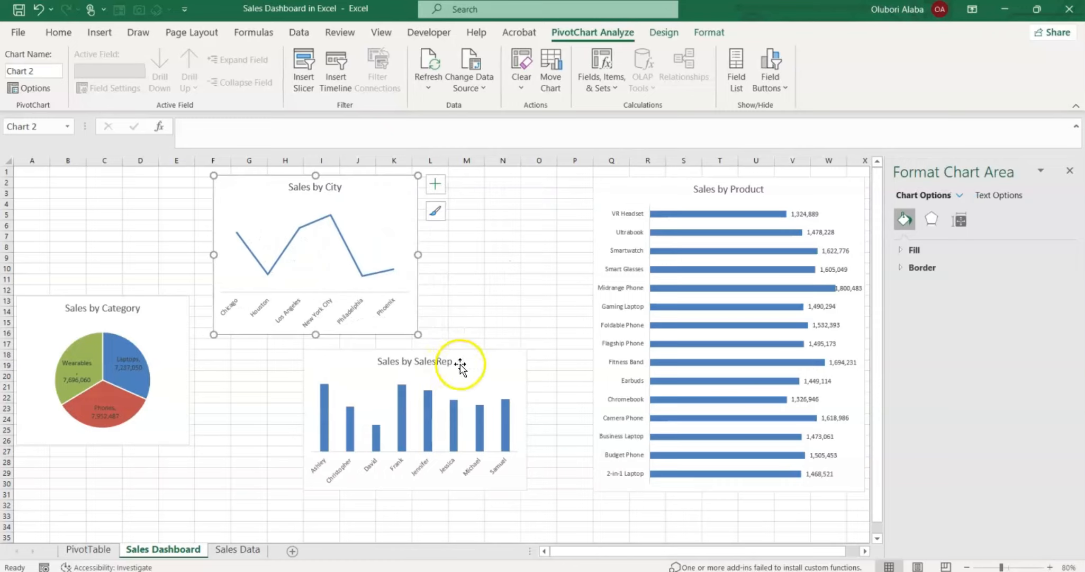
drag(481, 357, 381, 349)
- Widen the Sales by City chart and set its exact size to 7.56 cm high by 12 cm wide
click(404, 295)
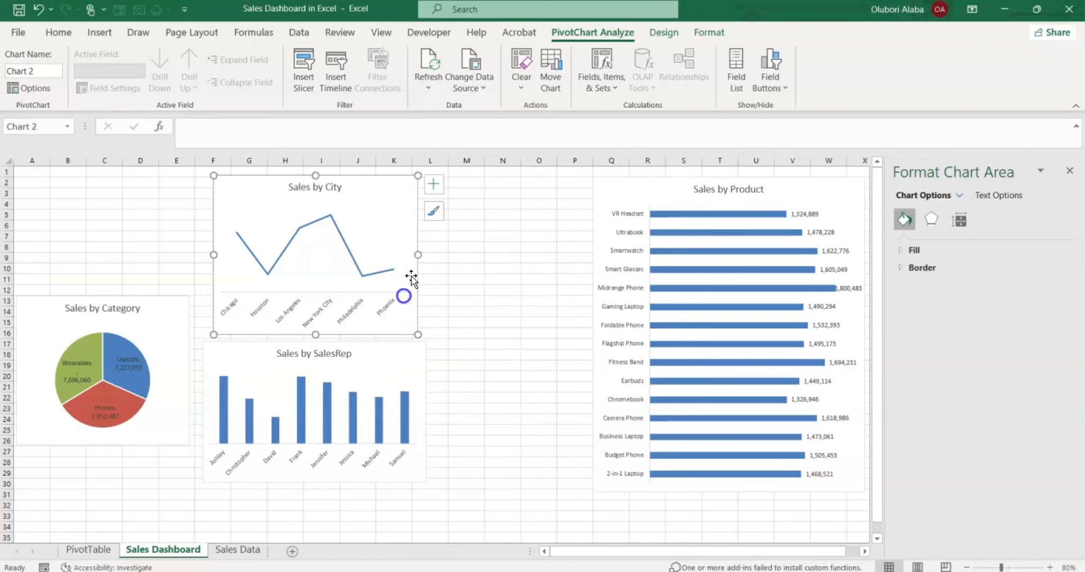
drag(418, 256, 434, 275)
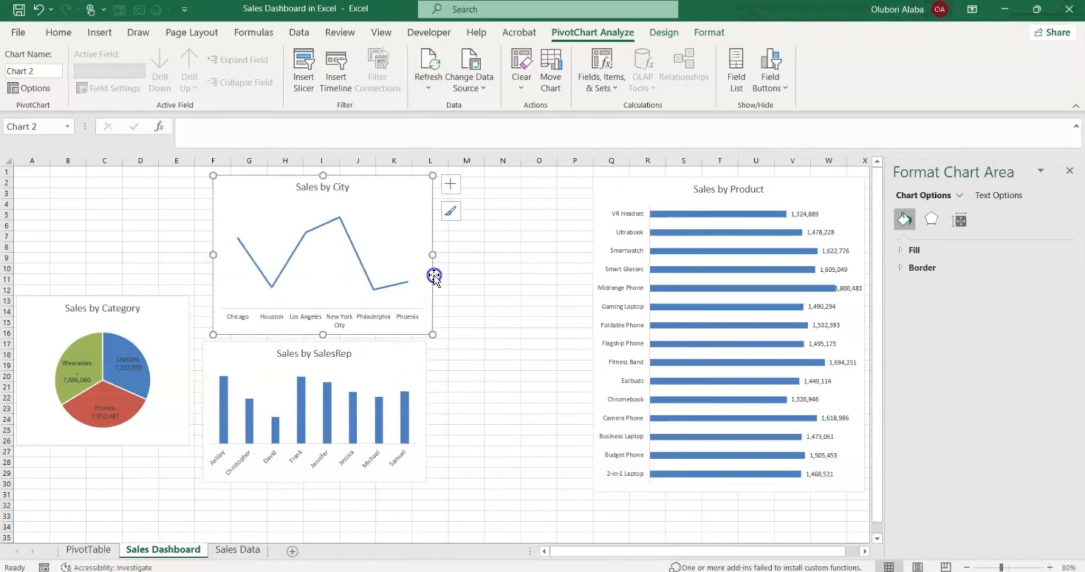
click(1070, 170)
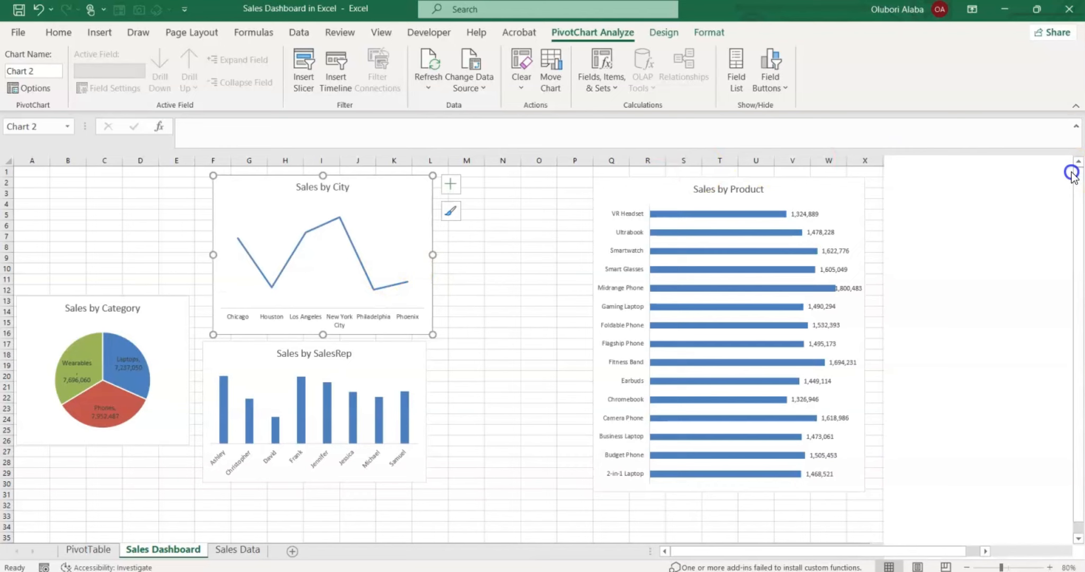
click(694, 33)
click(1006, 60)
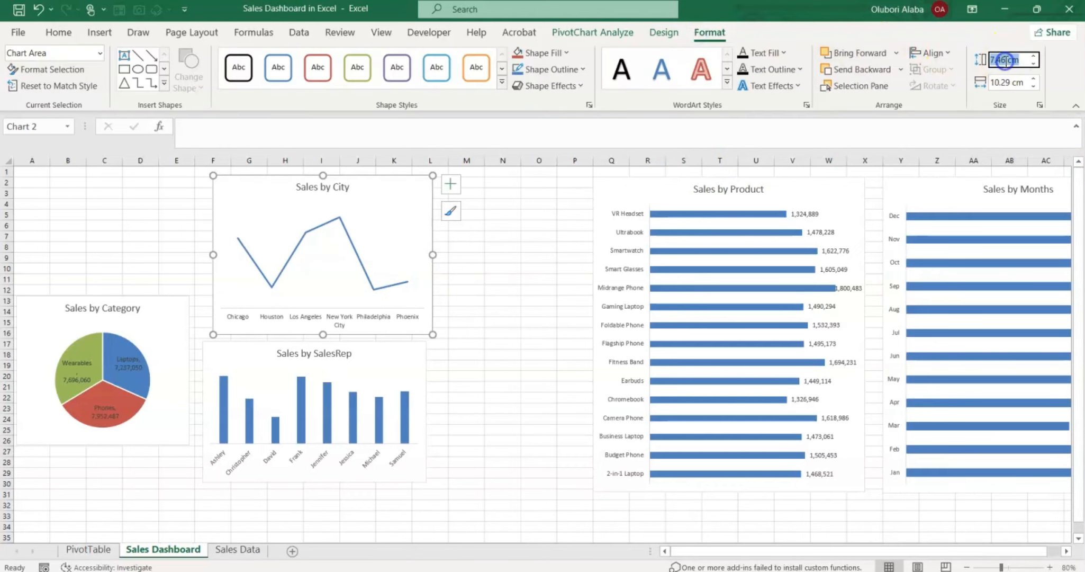
click(1004, 81)
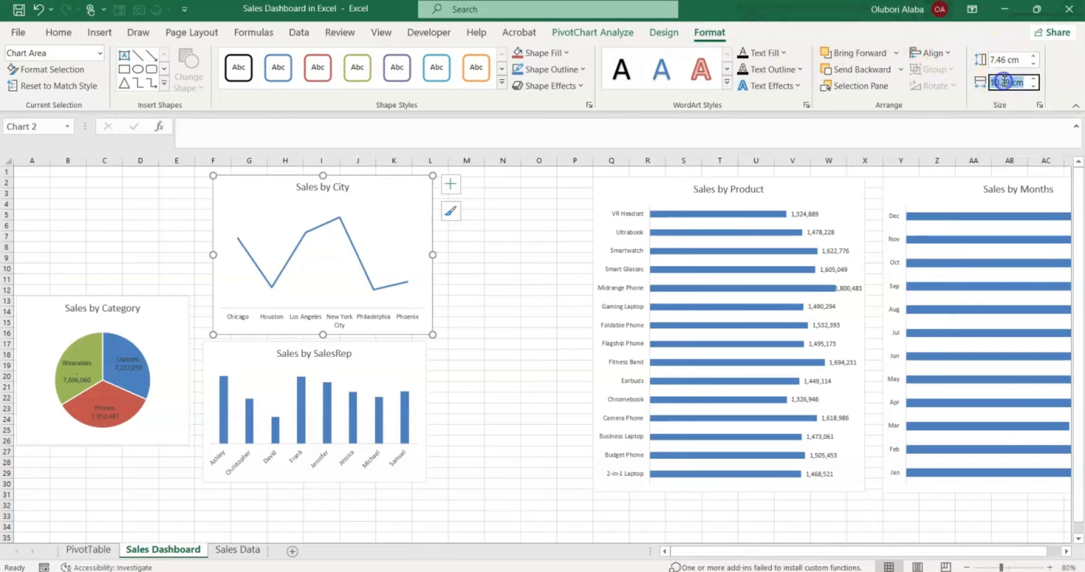
text(12)
key(Return)
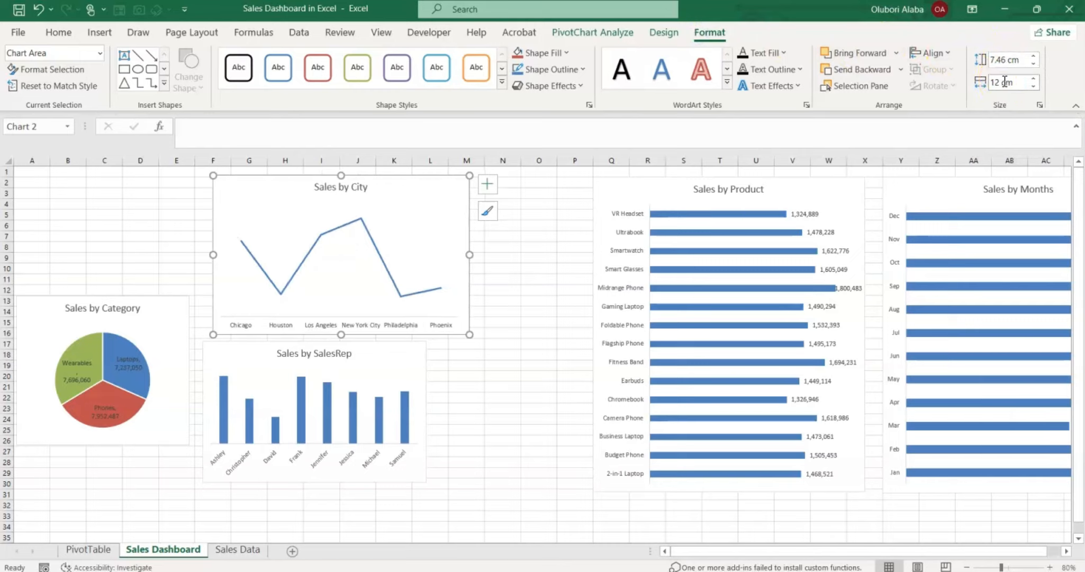
click(1004, 60)
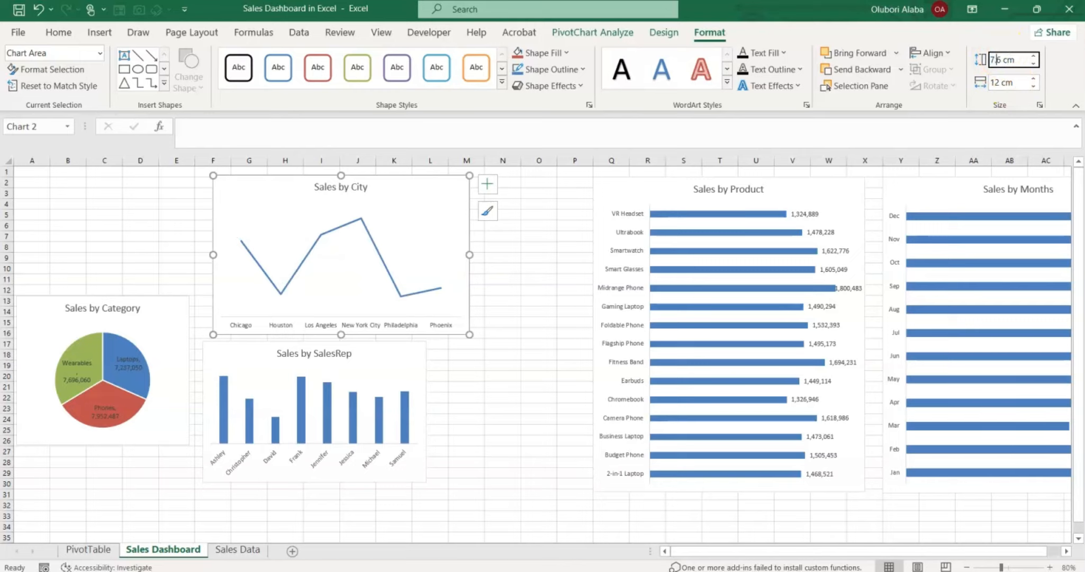
key(Return)
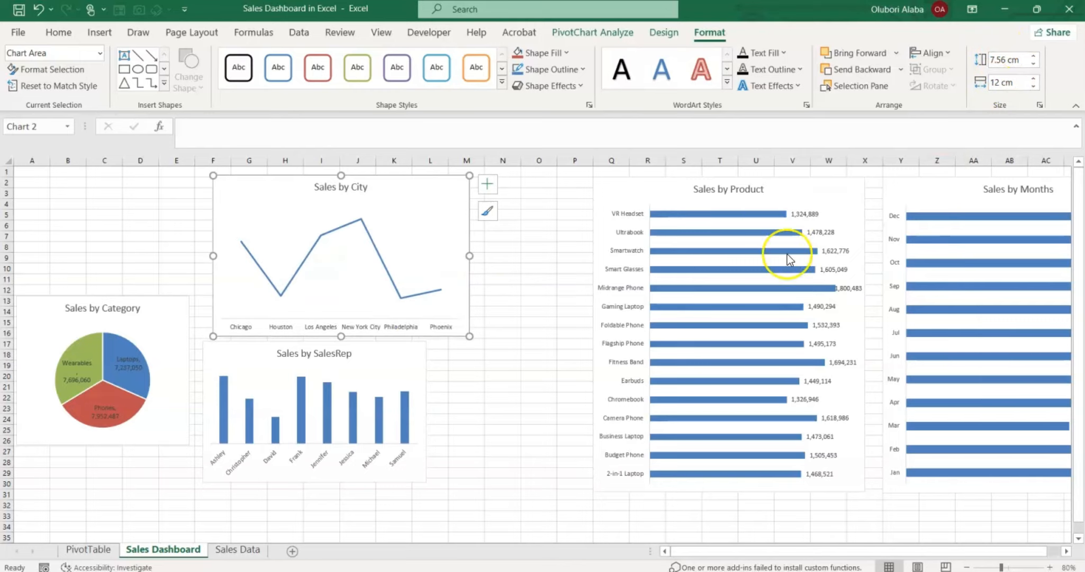
- Set the Sales by SalesRep chart to 7.5 cm high by 12 cm wide and align it under the Sales by City chart
click(383, 347)
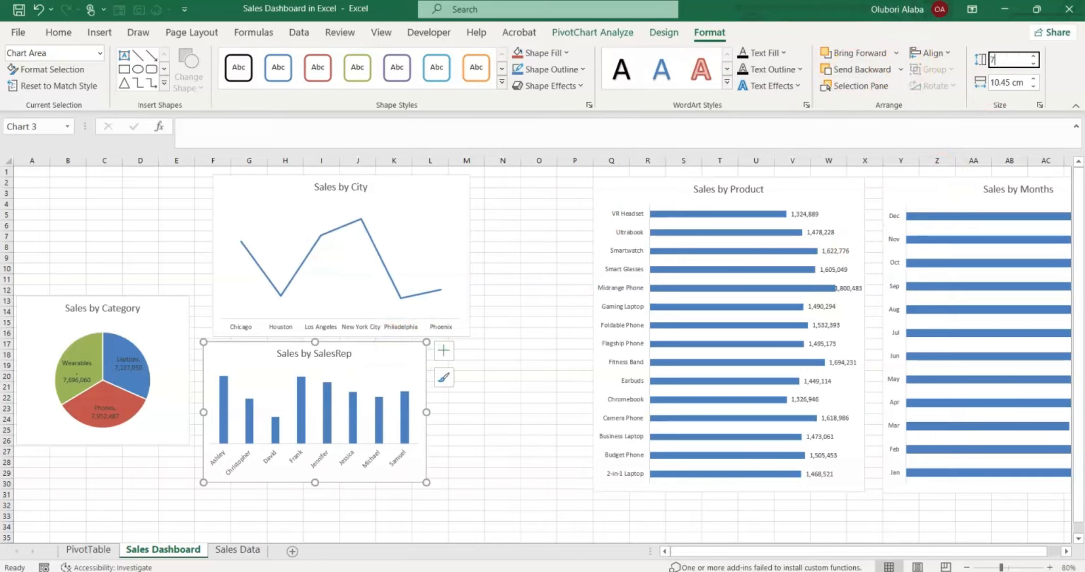
click(1006, 83)
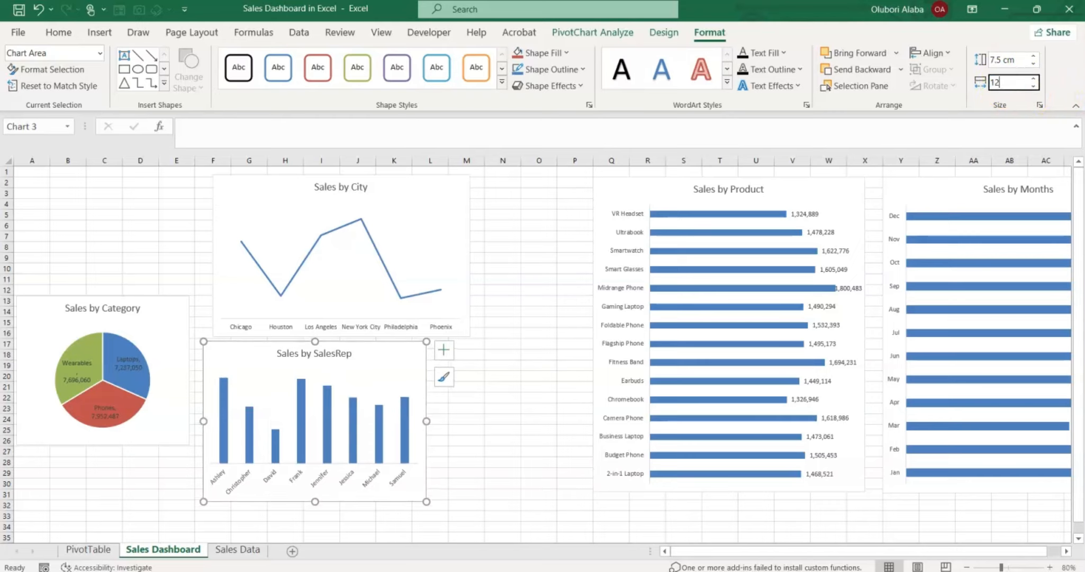
key(Return)
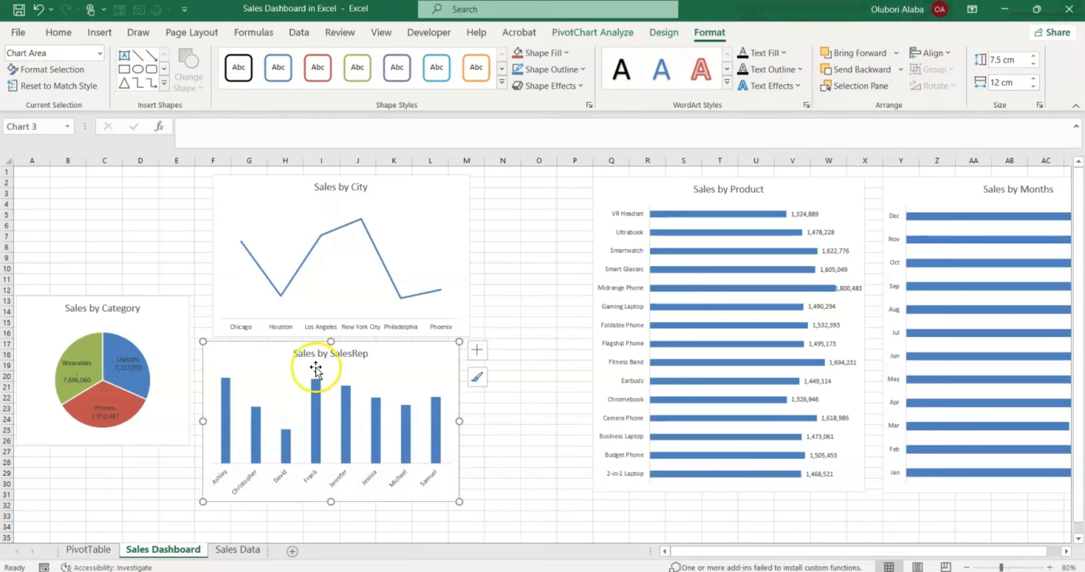
drag(255, 355, 258, 352)
drag(260, 352, 268, 354)
- Set the height of the Sales by Category pie chart to 7 cm
click(138, 308)
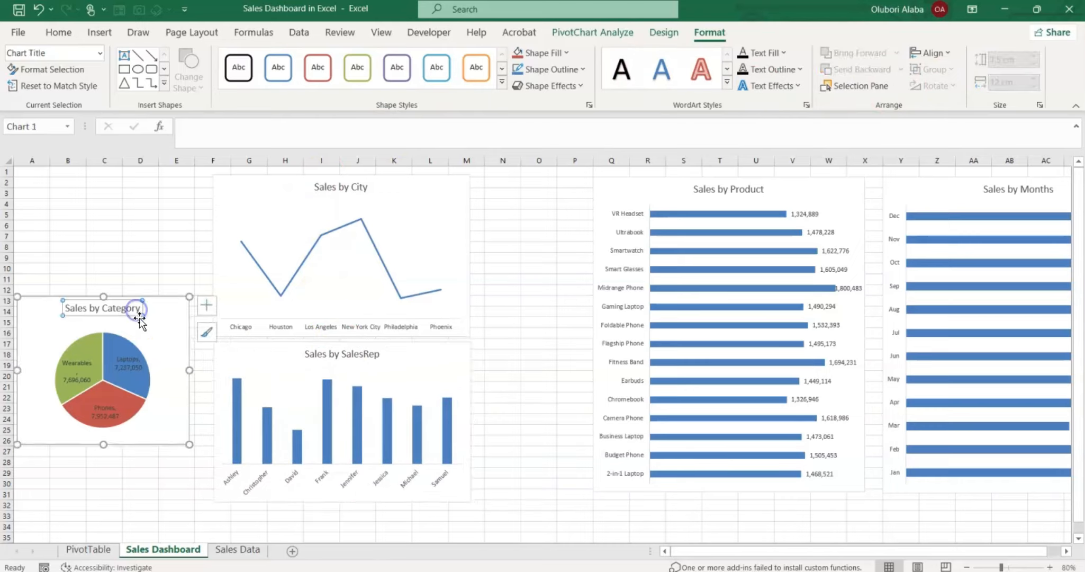
click(145, 326)
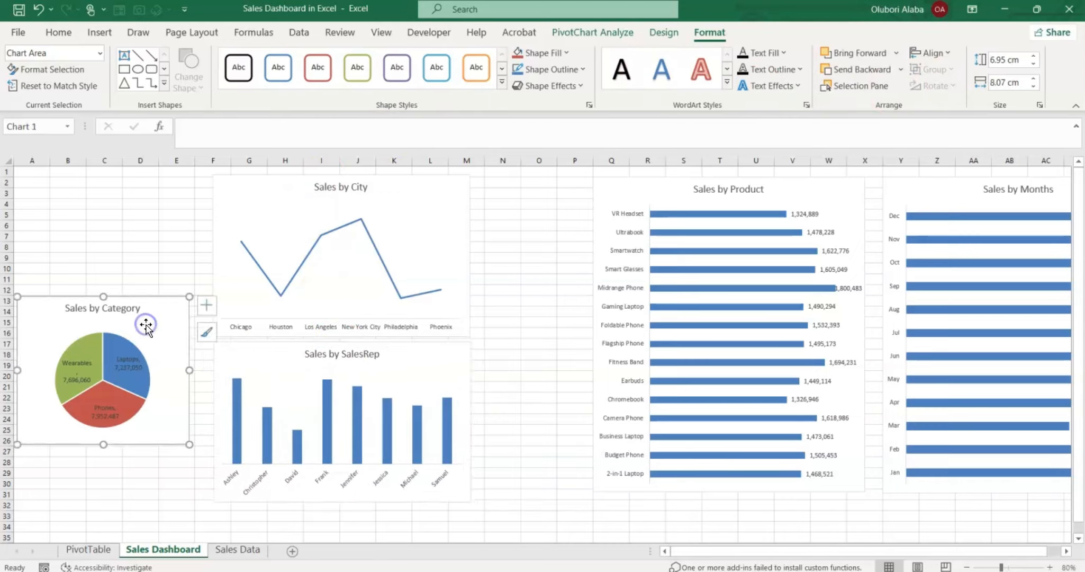
click(1000, 61)
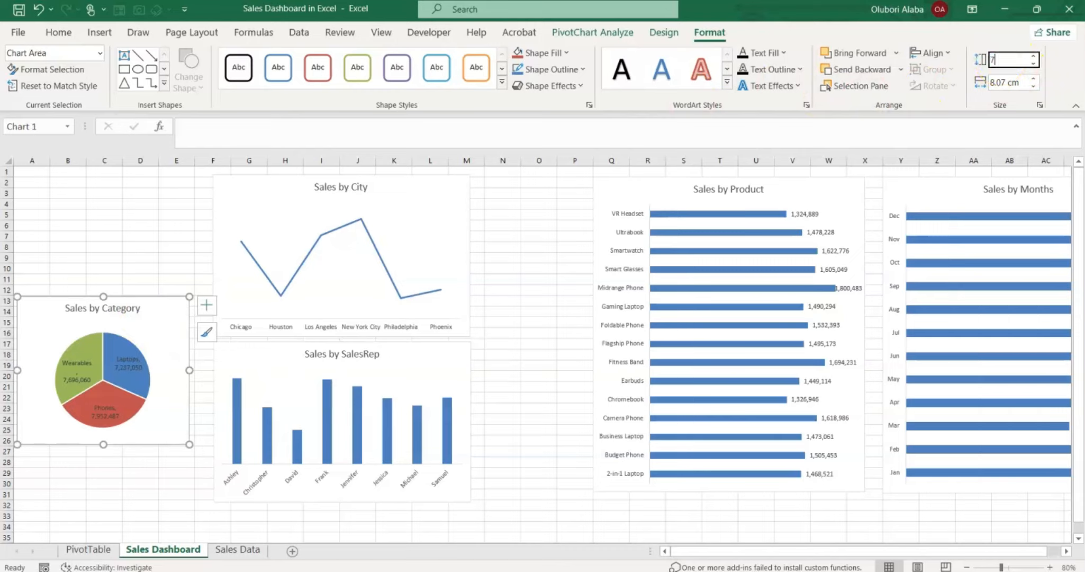
text(7)
key(Return)
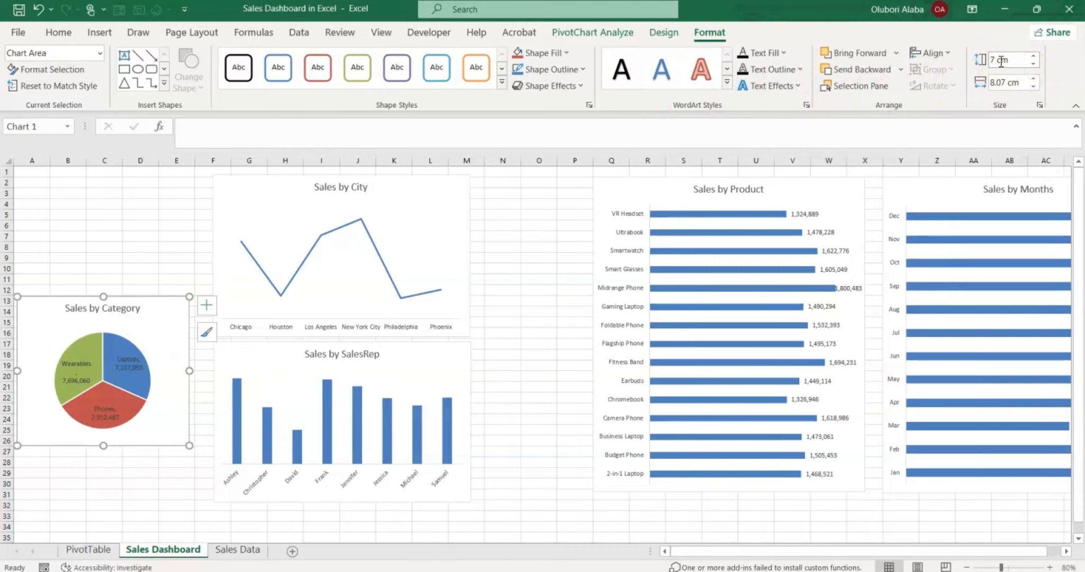
- Adjust the Sales by Category pie chart's width, trying 12 cm and 10 cm before settling on 8 cm
click(1004, 82)
text(12)
key(Return)
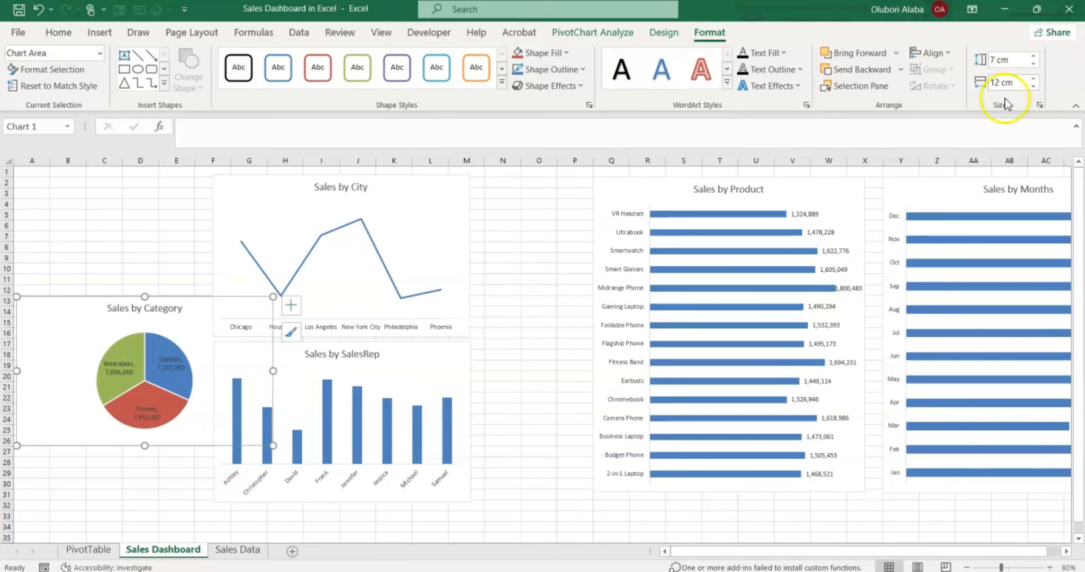
click(1002, 82)
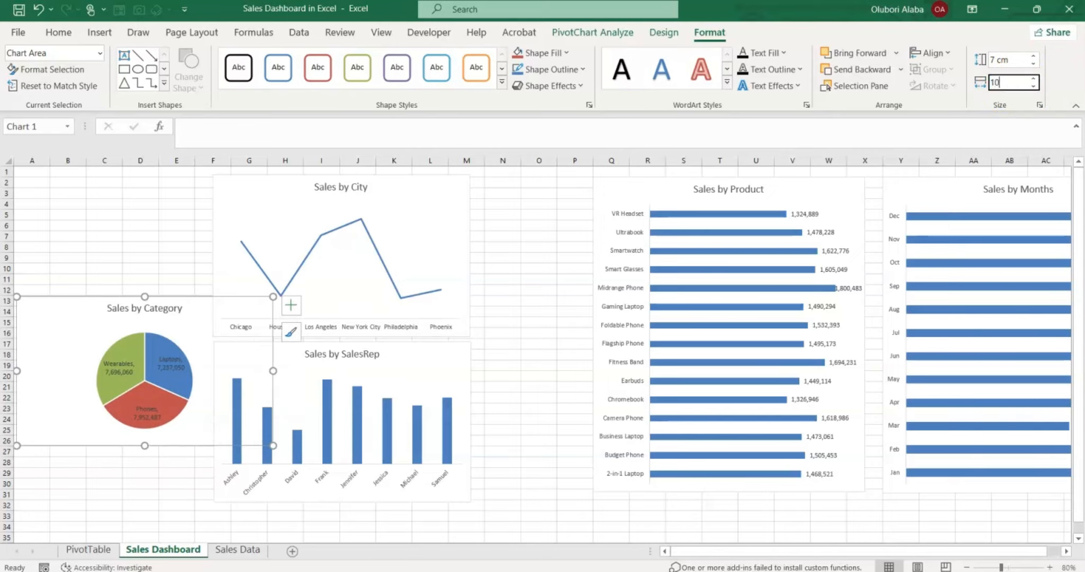
text(10)
key(Return)
click(1013, 81)
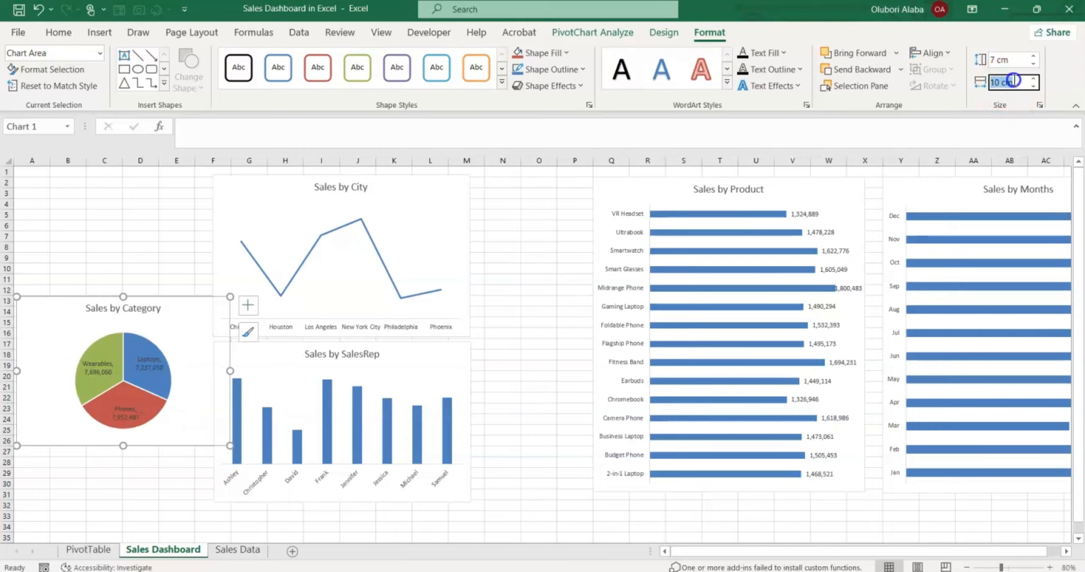
key(Return)
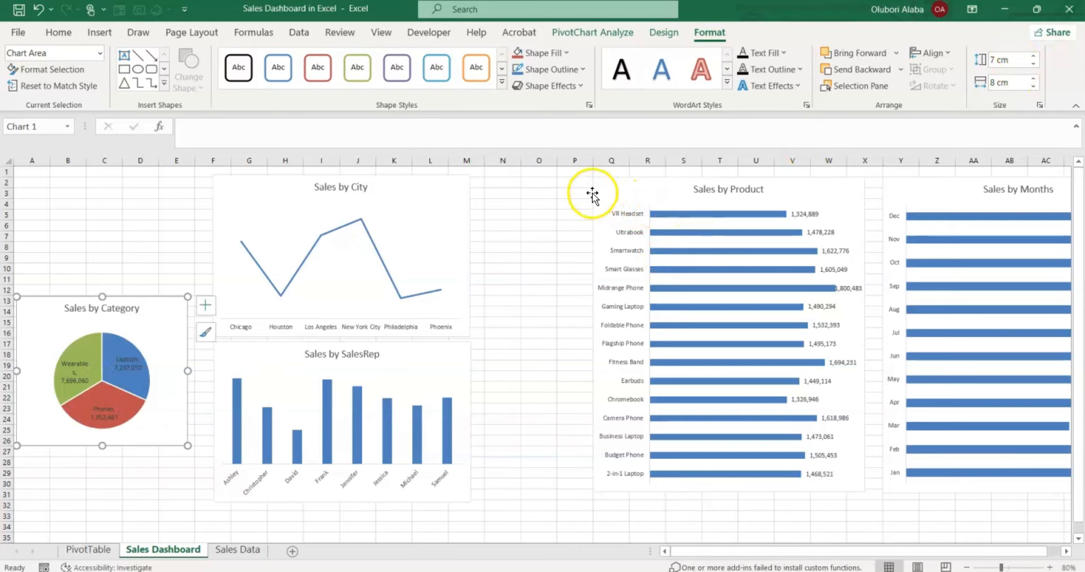
- Delete the empty columns N through P between the Sales by City and Sales by Product charts
drag(509, 161, 560, 156)
right_click(538, 202)
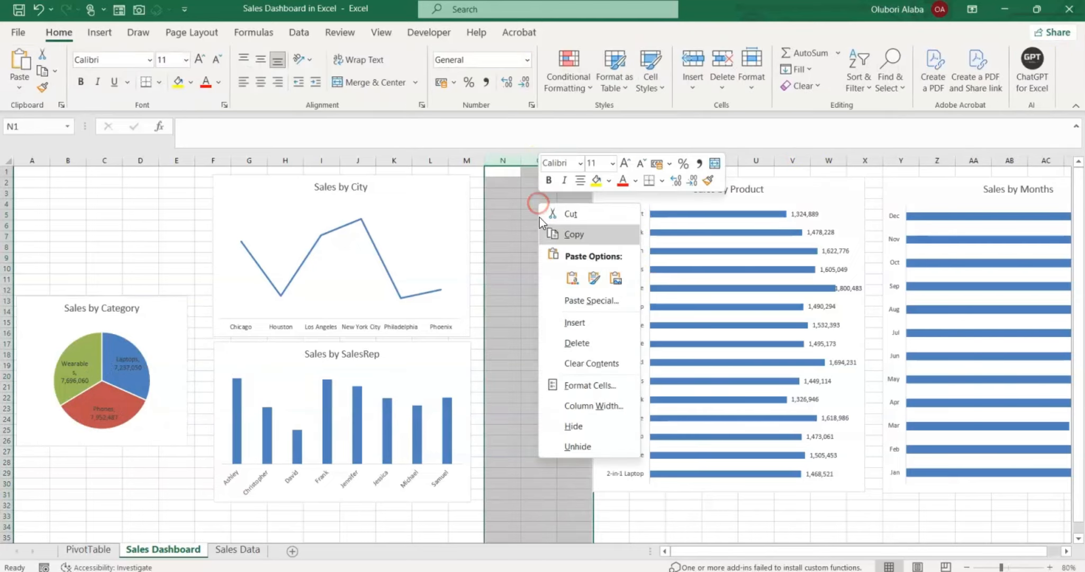
click(575, 343)
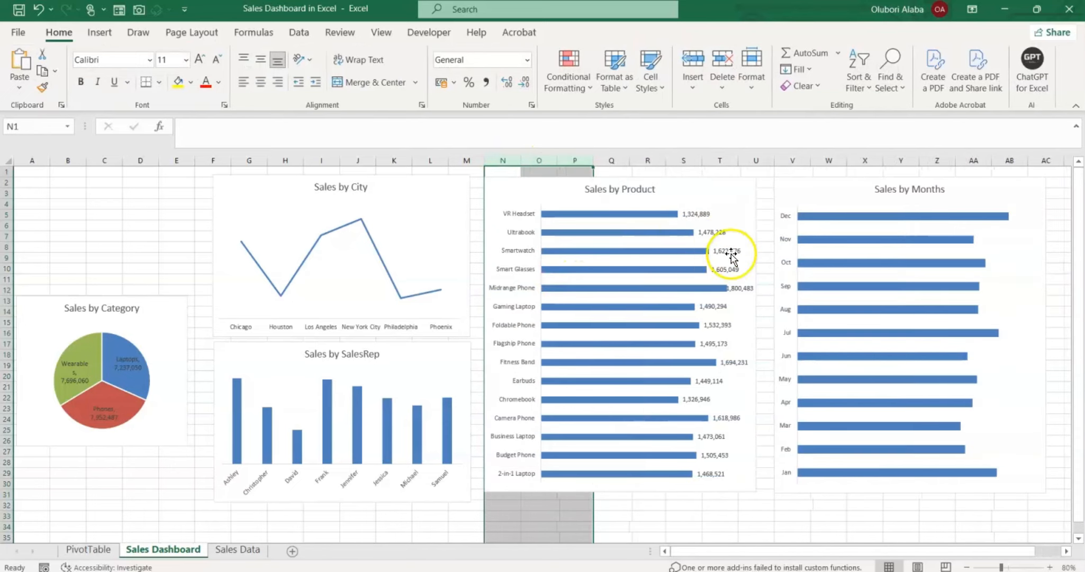
click(749, 512)
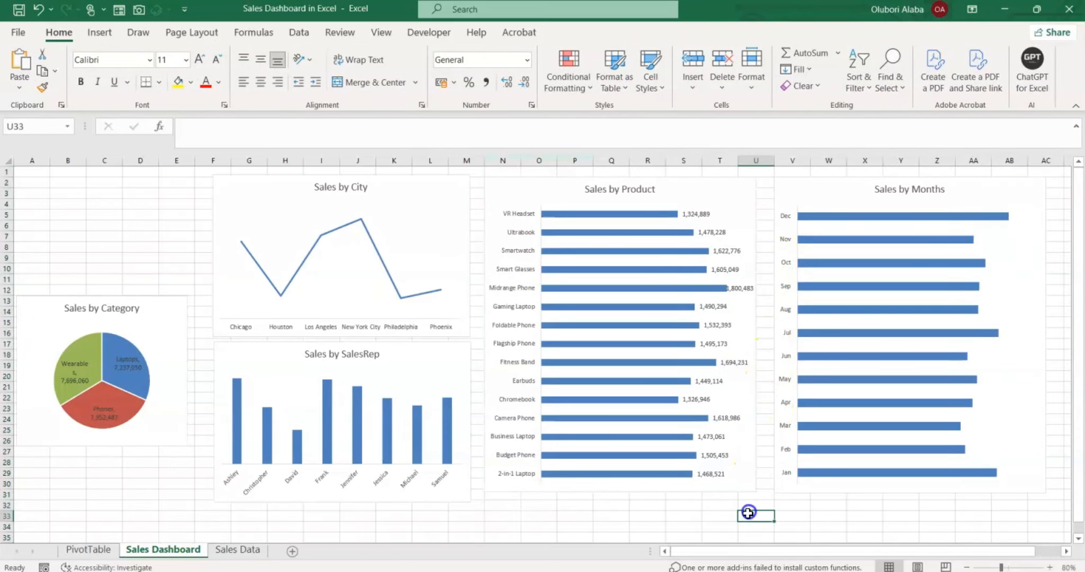
- Resize the Sales by Product chart, trying 14 cm wide and 12 cm high before settling on 14 cm high by 12 cm wide
click(552, 194)
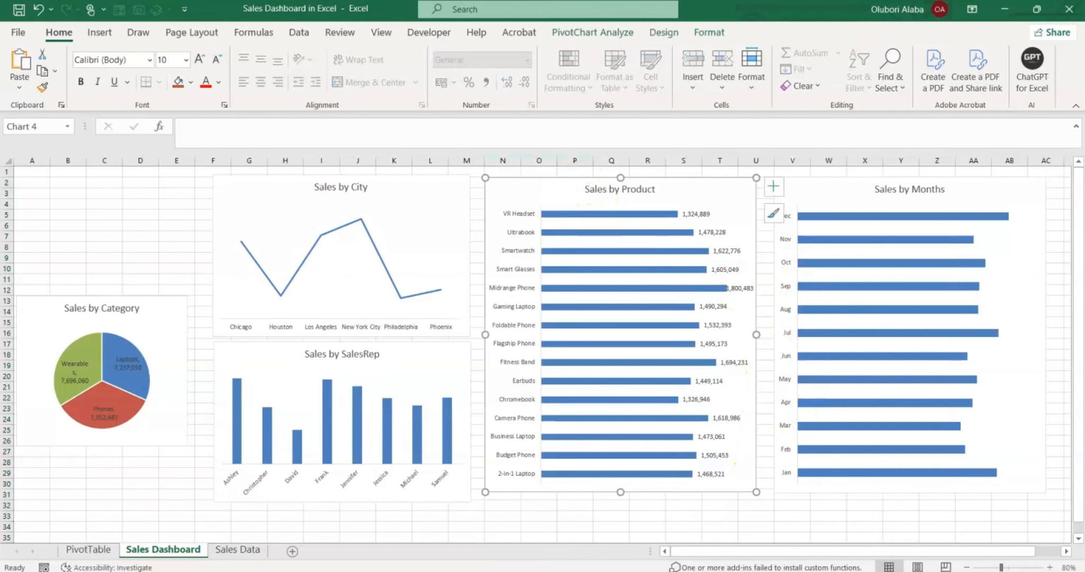
click(709, 32)
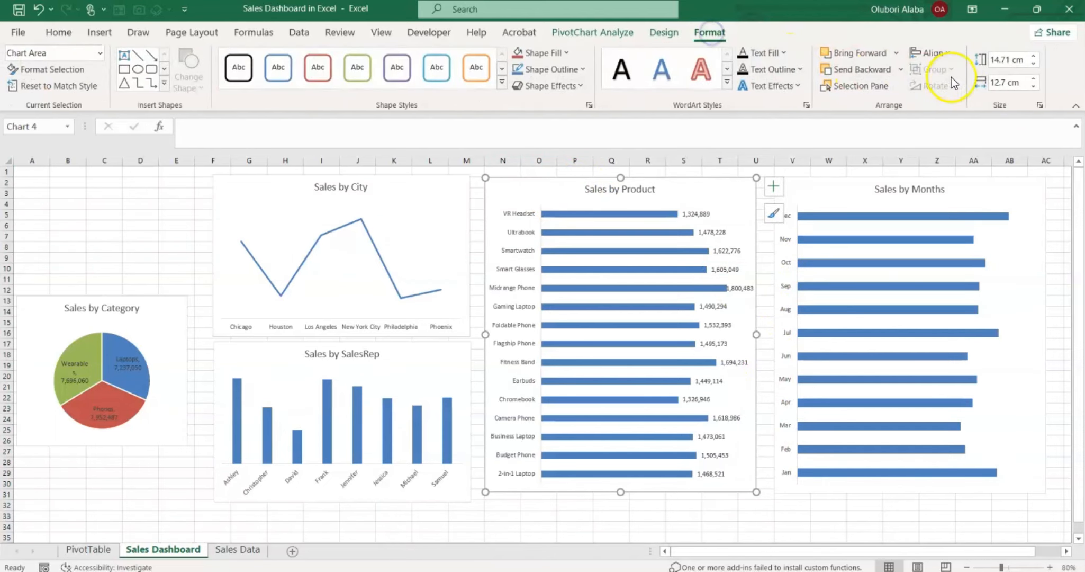
click(1005, 84)
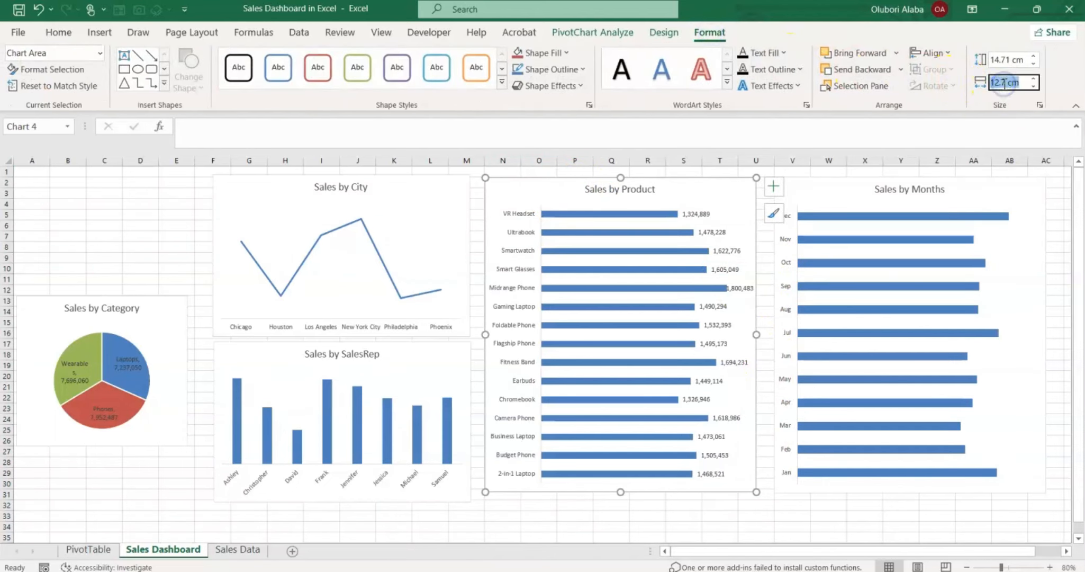
text(14)
key(Return)
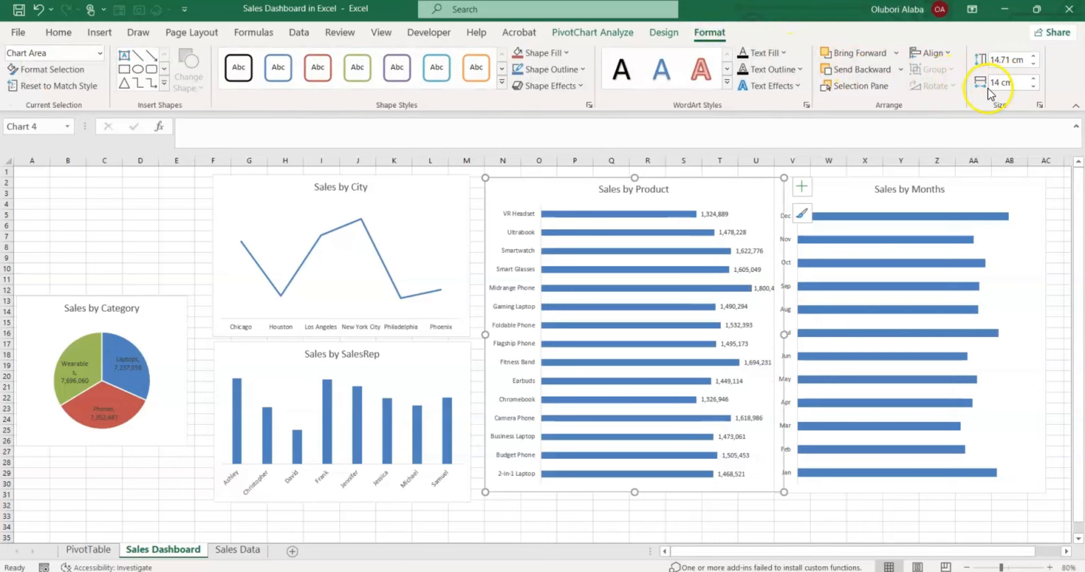
click(1004, 55)
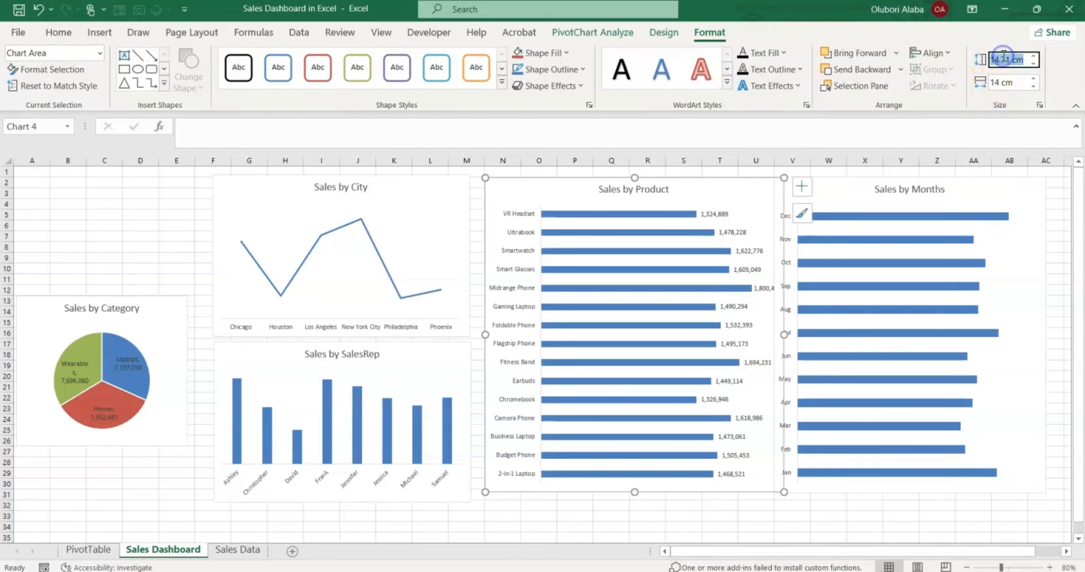
key(Return)
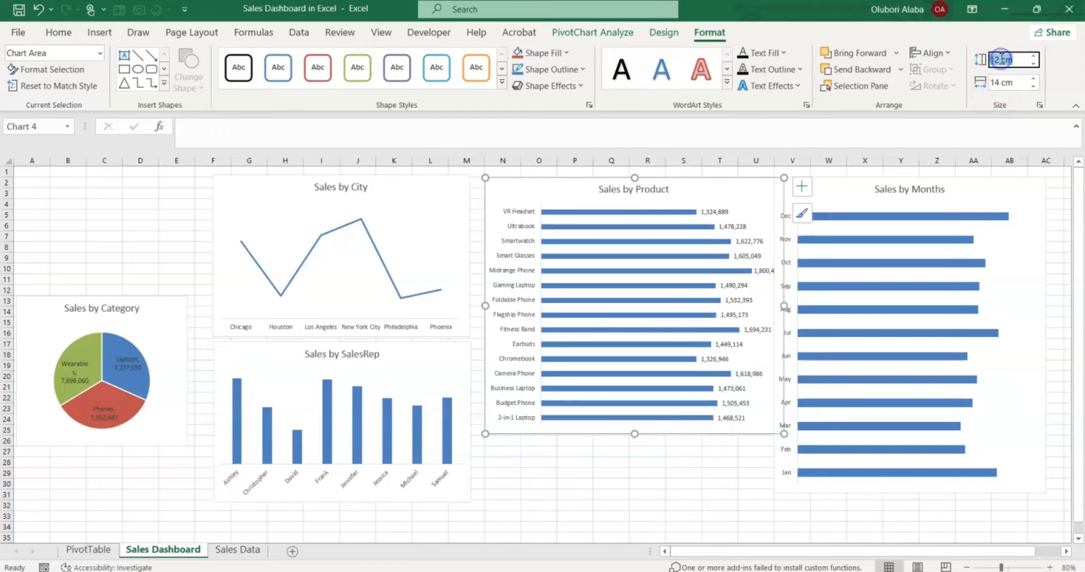
key(Return)
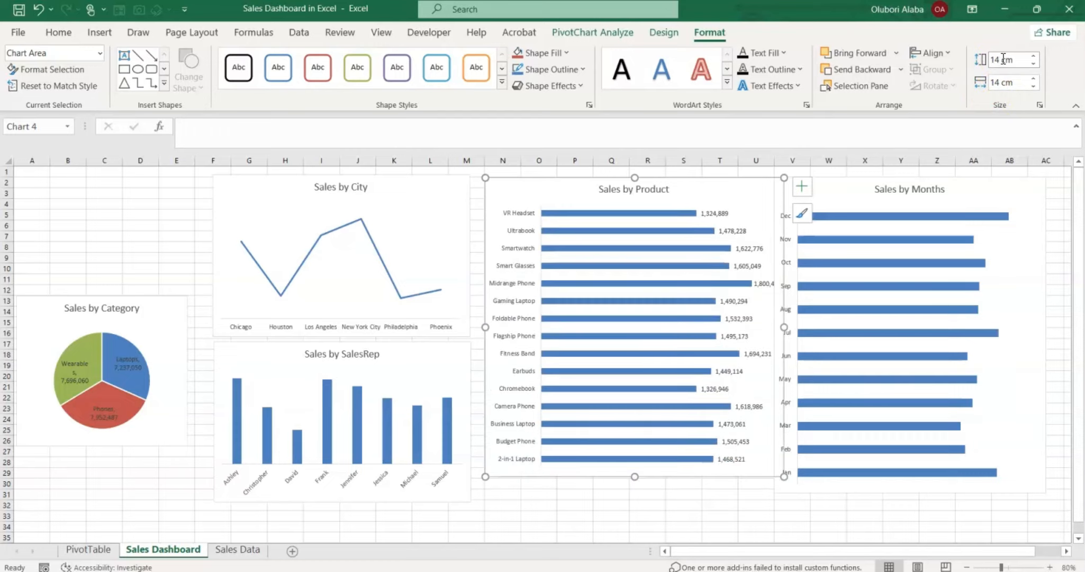
click(1003, 81)
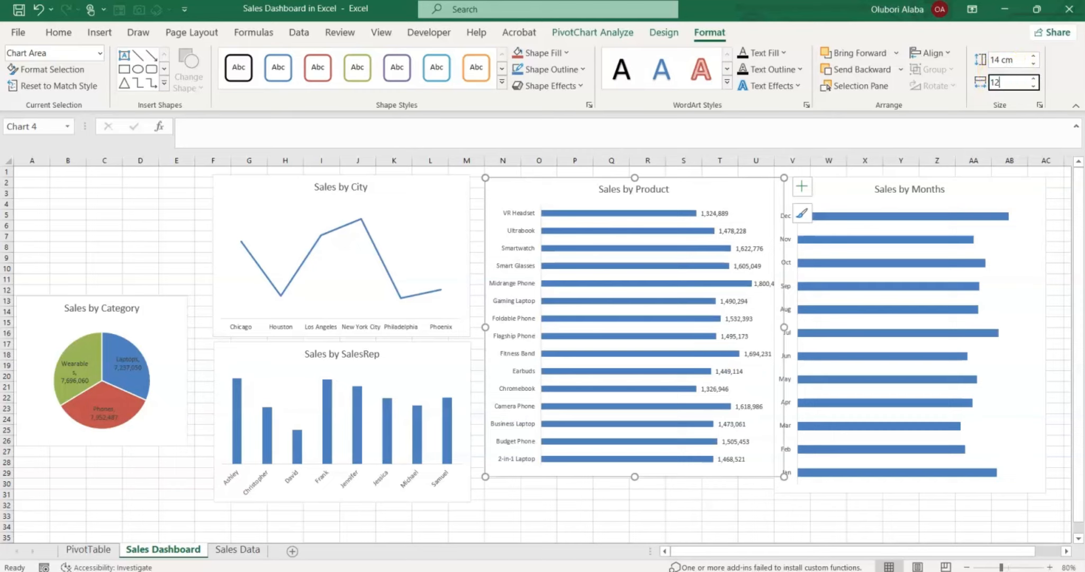
key(Return)
- Set the Sales by Months chart to 14 cm high by 12 cm wide and move it closer to the Sales by Product chart
click(945, 261)
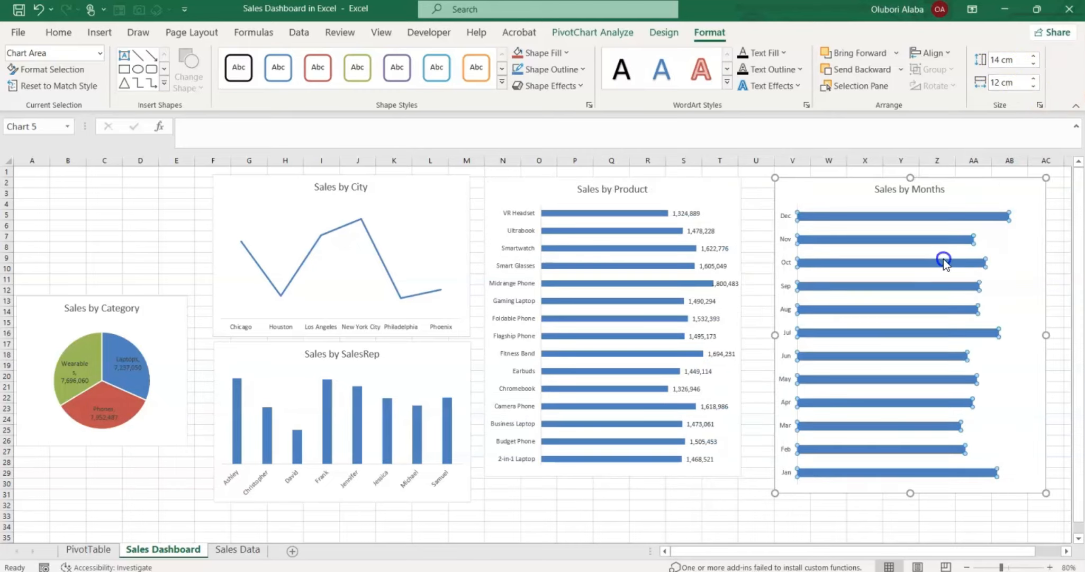
click(944, 259)
click(846, 196)
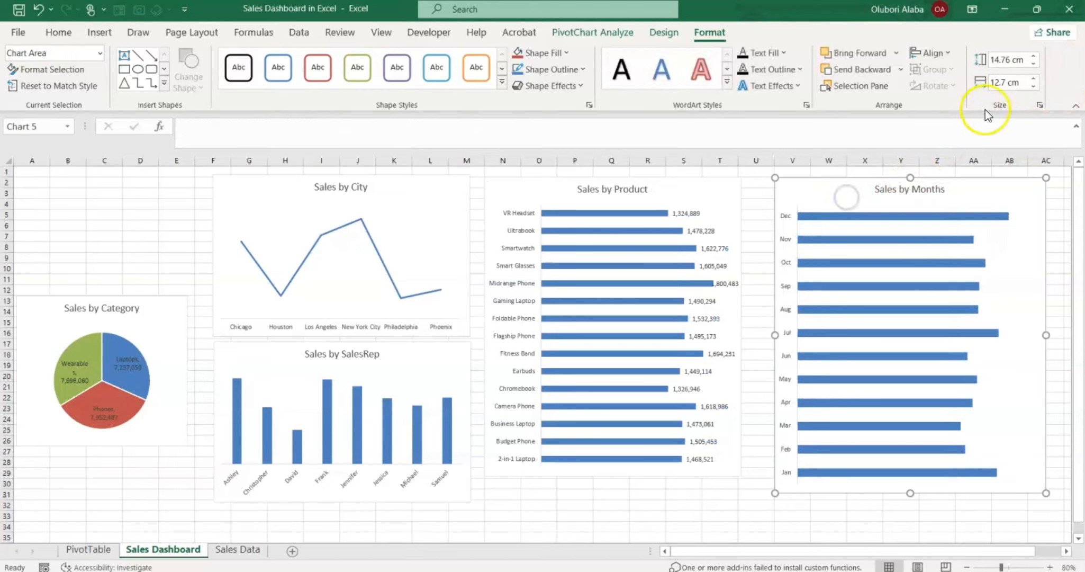
click(1006, 60)
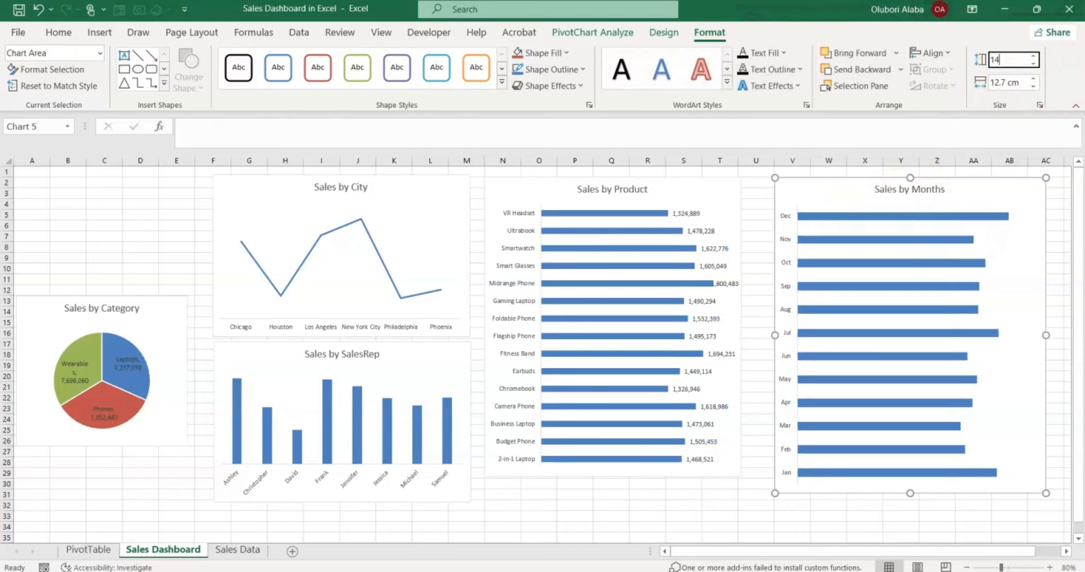
click(1006, 82)
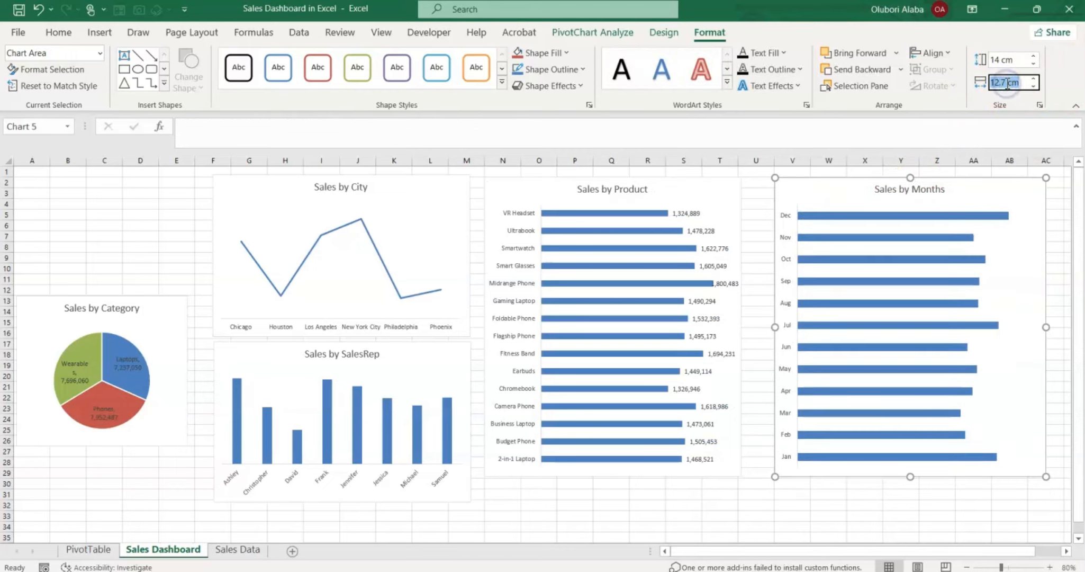
text(12)
key(Return)
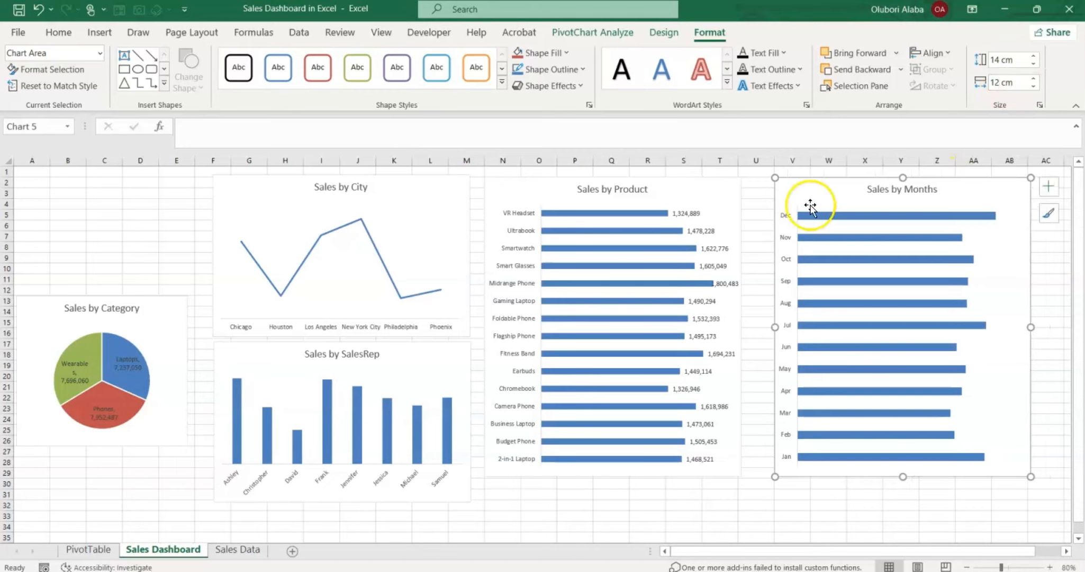
drag(810, 207, 788, 195)
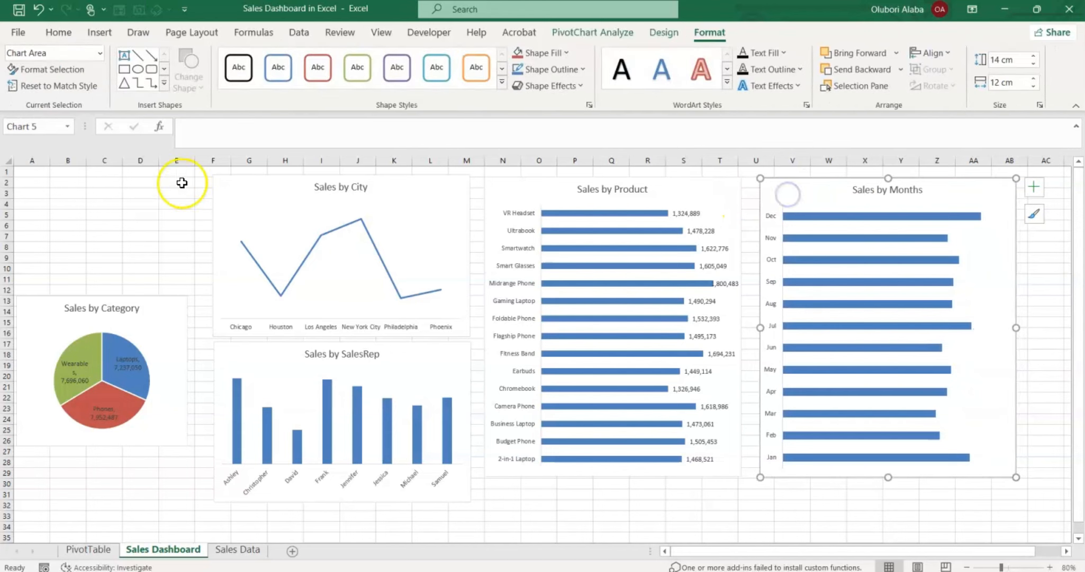
click(781, 508)
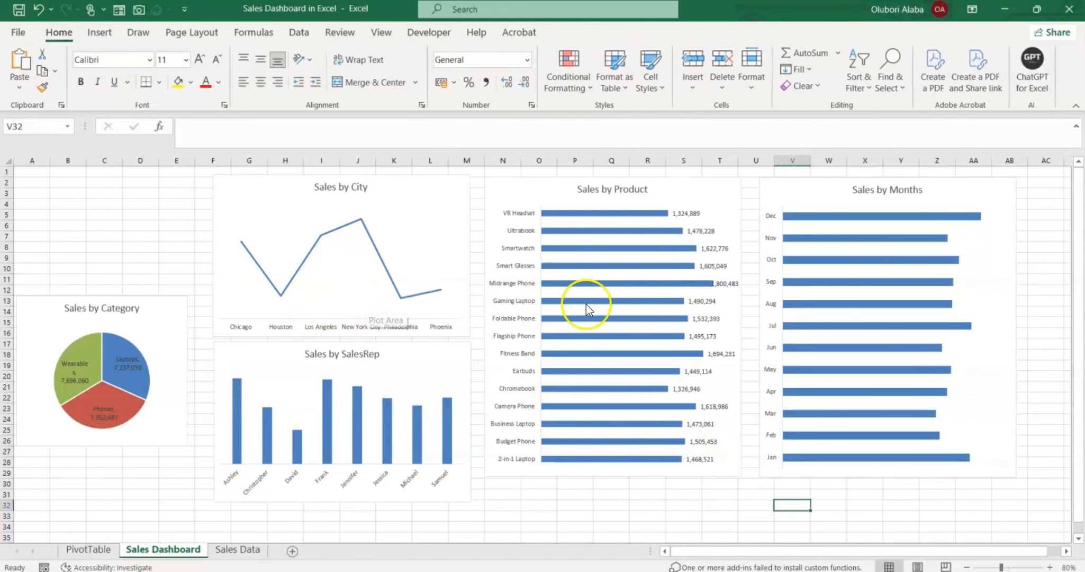
- Add data labels to the Sales by Months bar chart and the Sales by City line chart
click(816, 297)
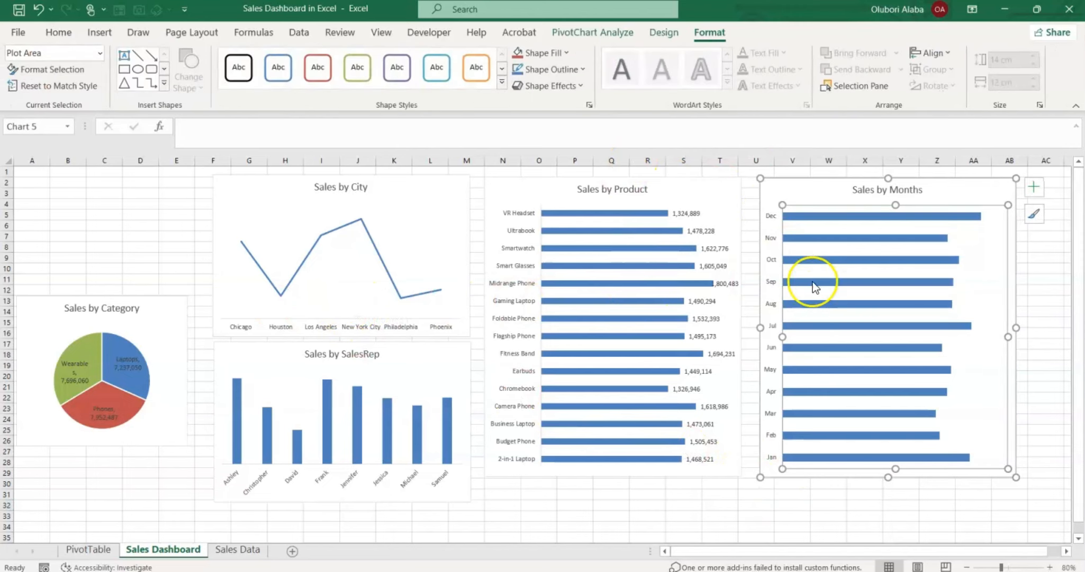
click(1036, 187)
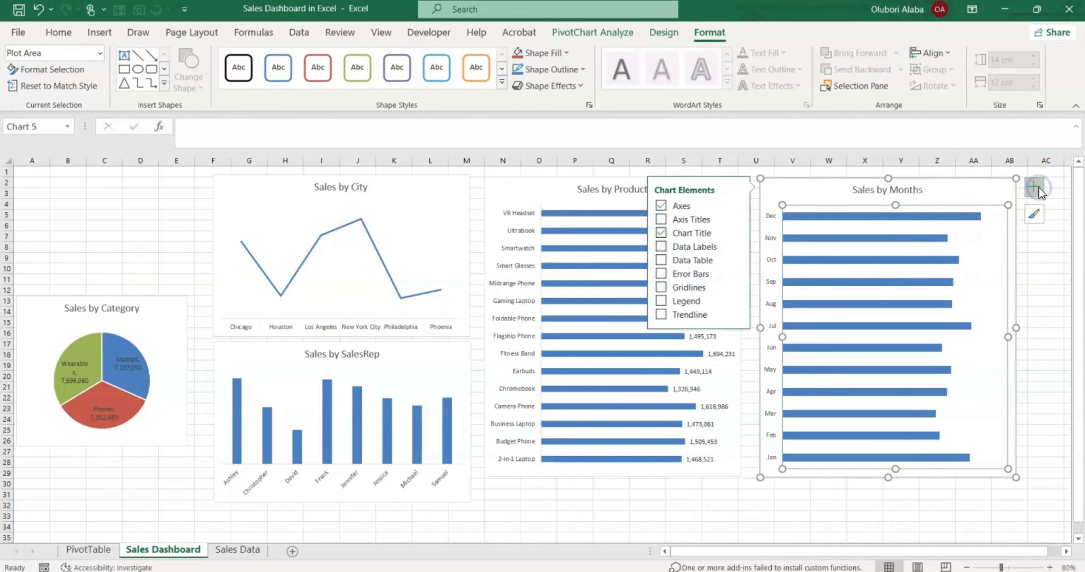
click(698, 245)
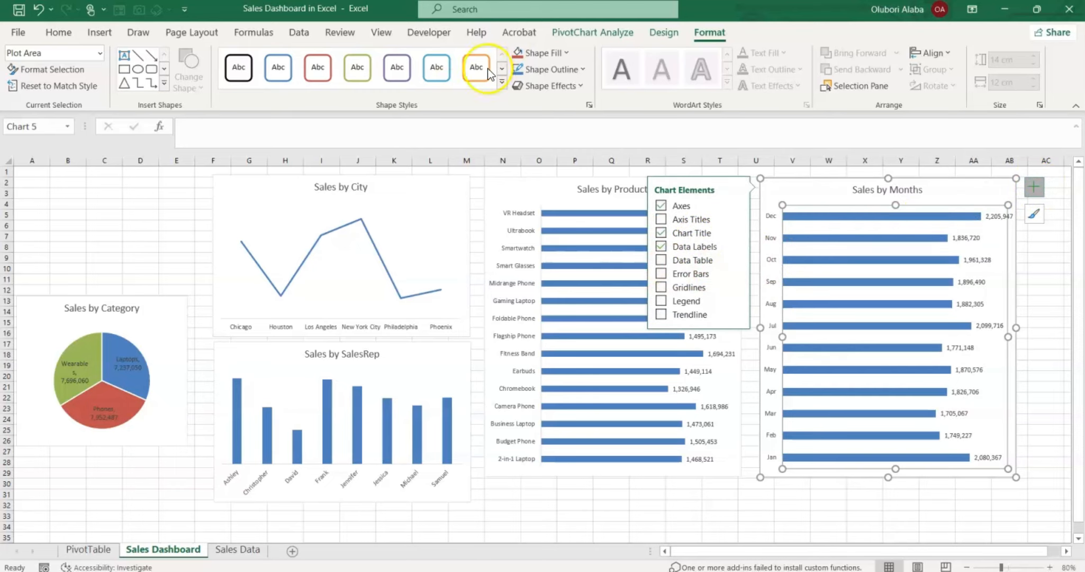
click(386, 292)
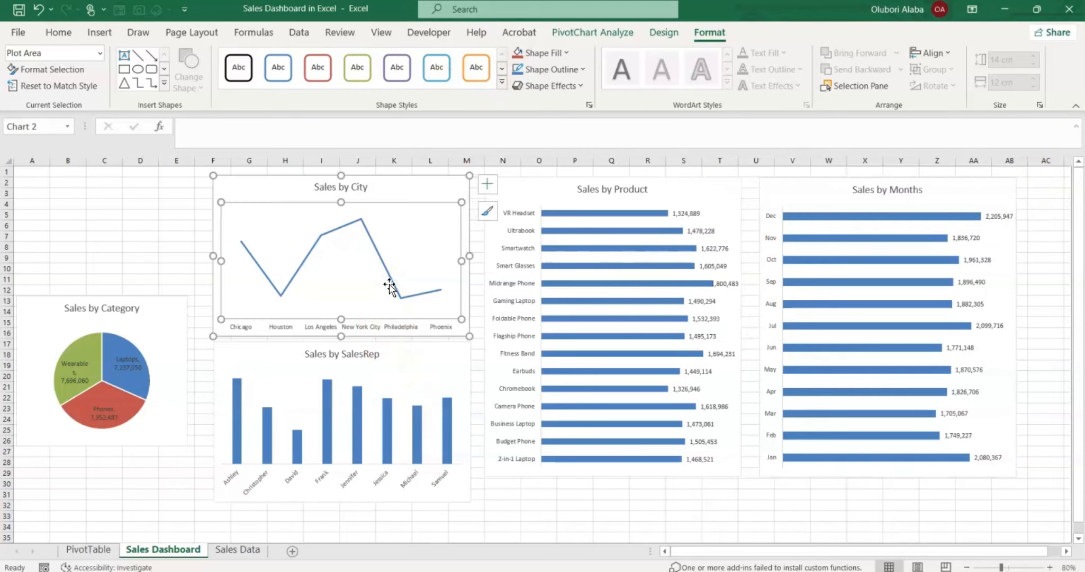
click(487, 183)
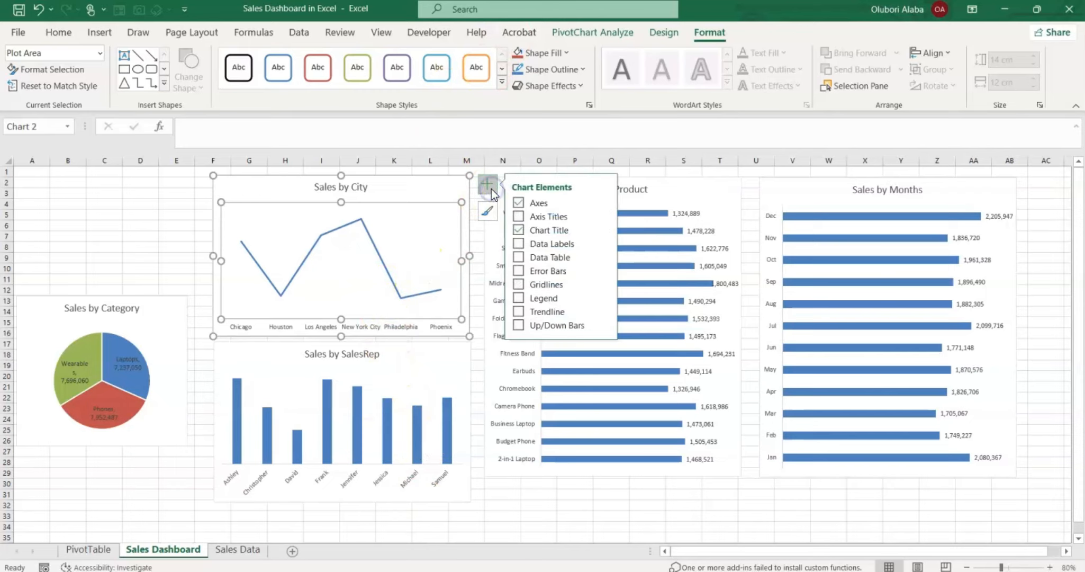
click(531, 243)
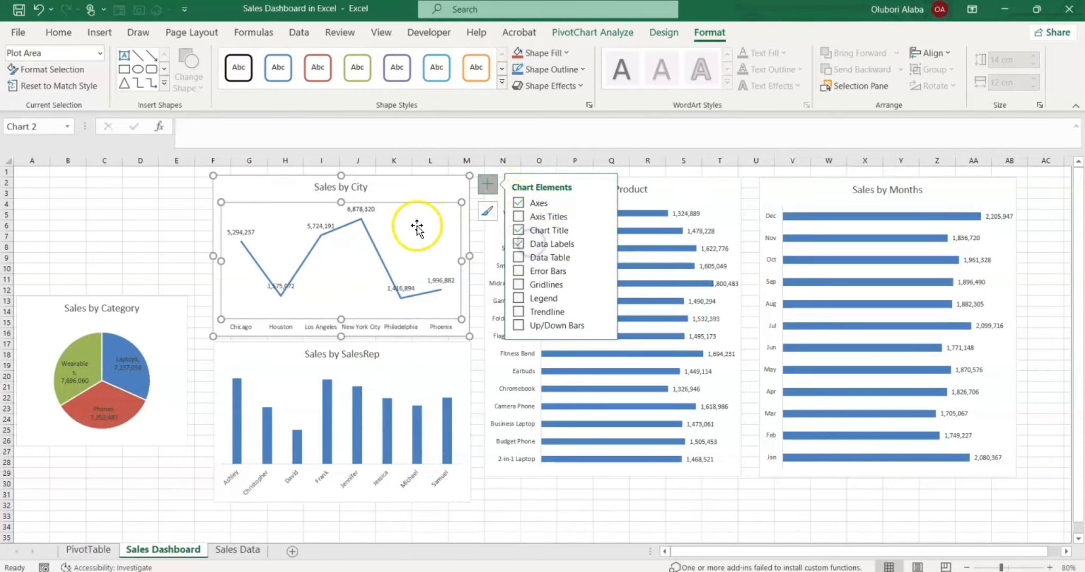
- Add data labels to the Sales by SalesRep column chart and deselect it
click(386, 380)
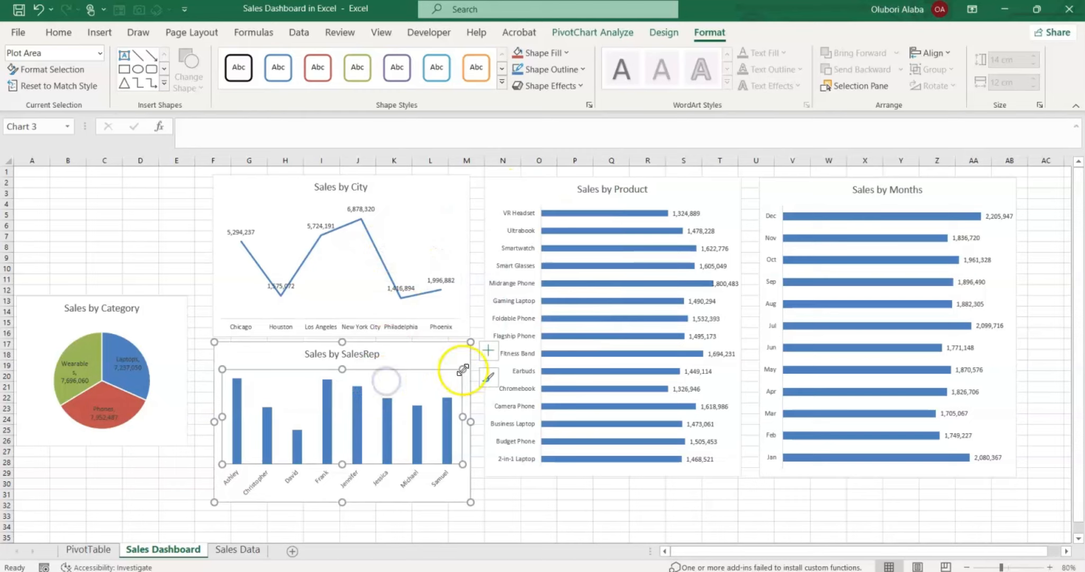
click(484, 353)
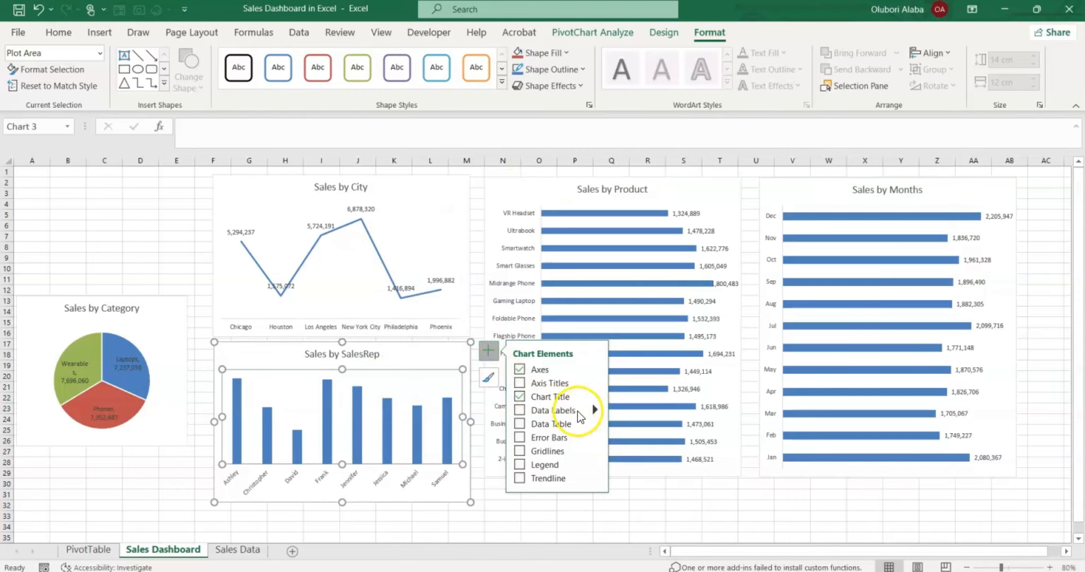
click(546, 413)
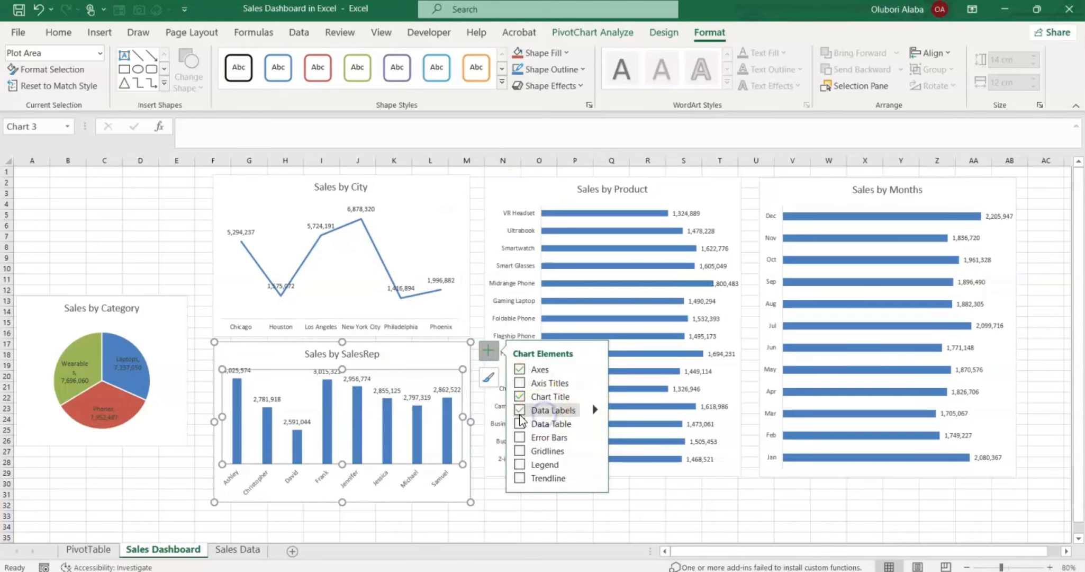
click(142, 268)
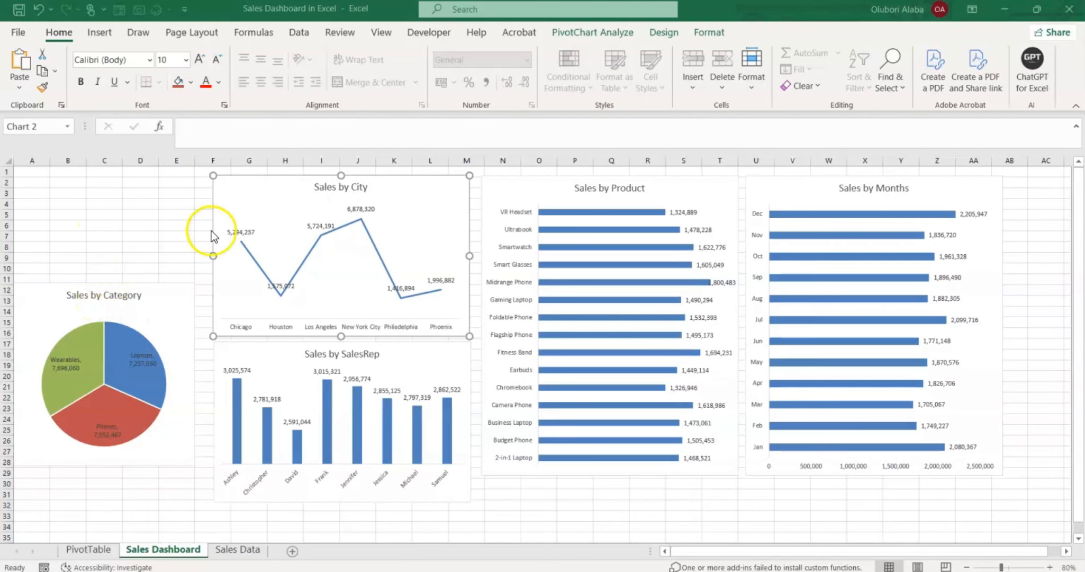
- Insert a Months slicer for the Sales by City chart and place it above the Sales by Category chart
click(243, 202)
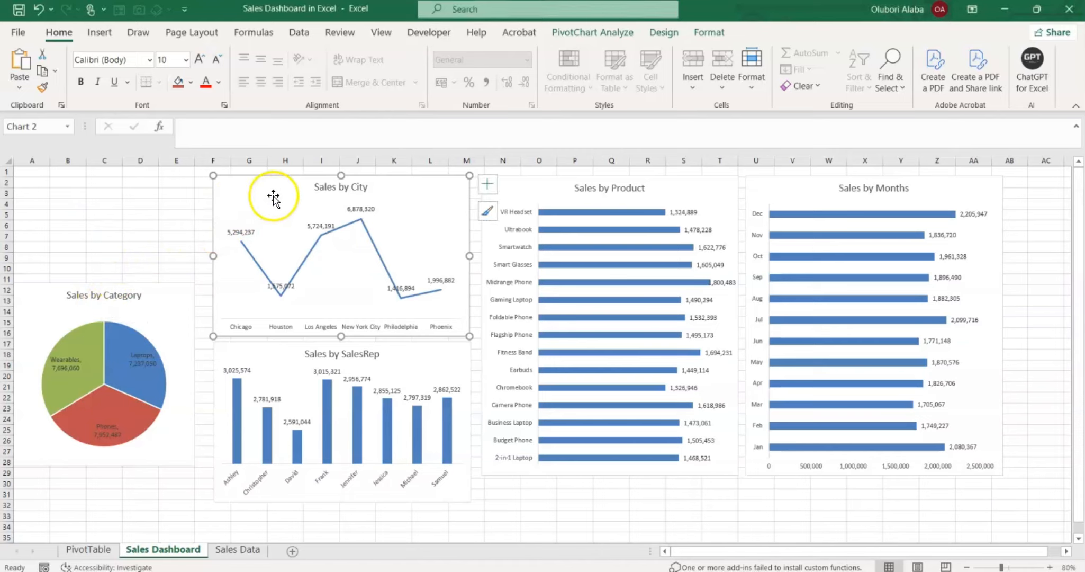
click(609, 39)
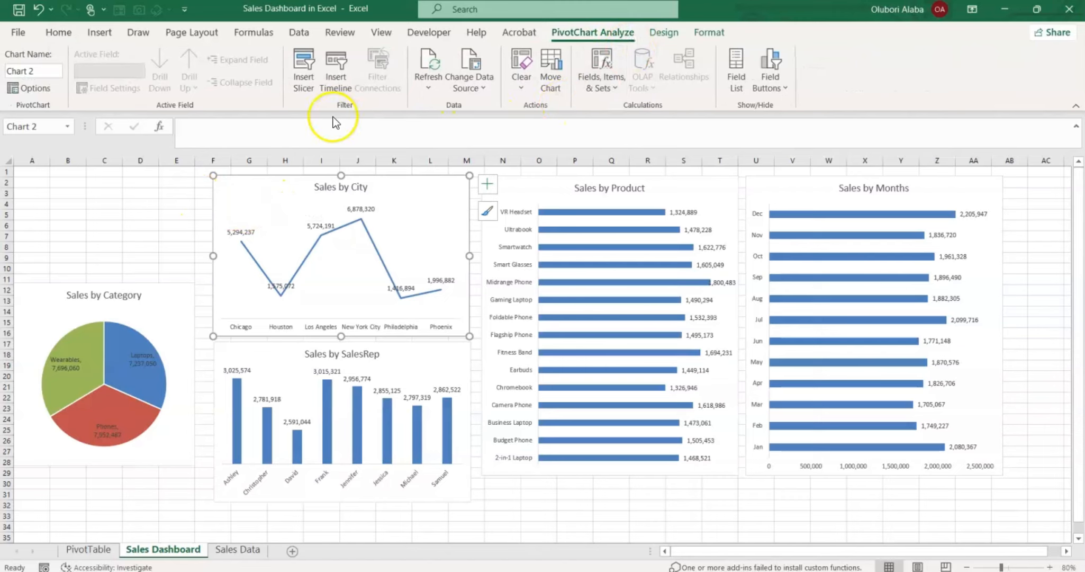
click(305, 82)
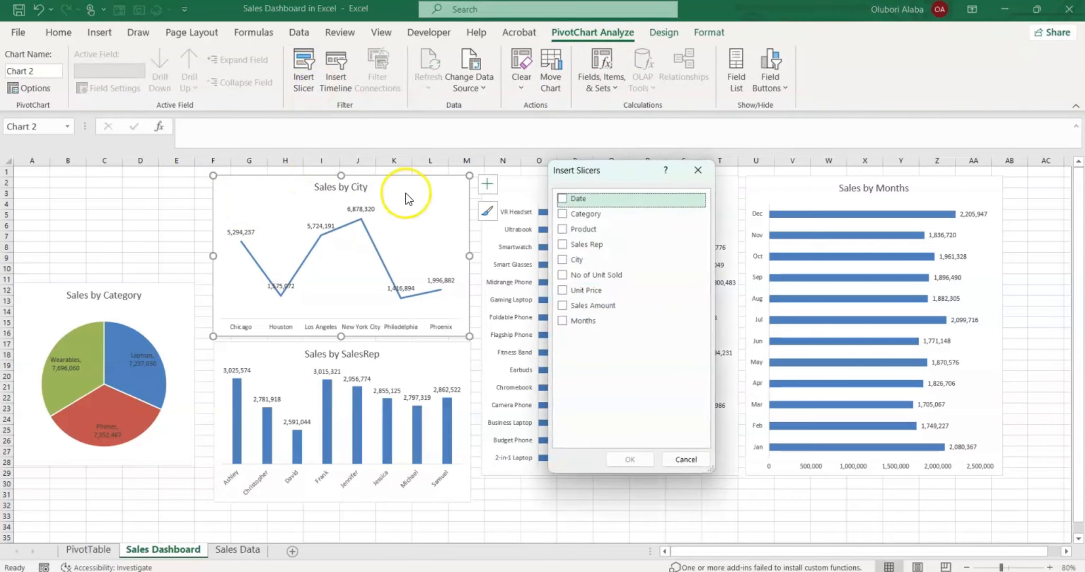
drag(599, 169, 562, 133)
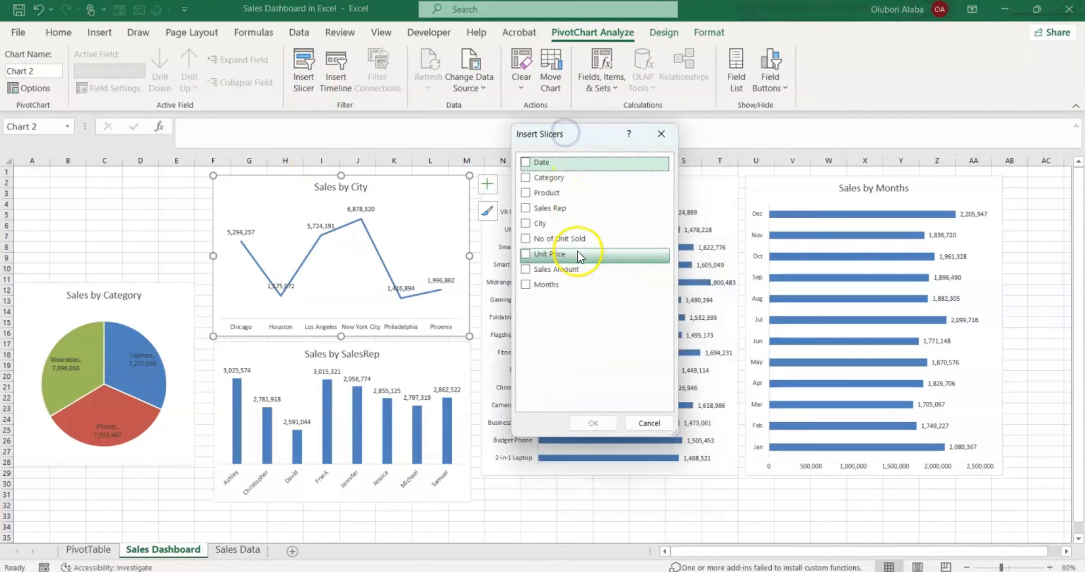
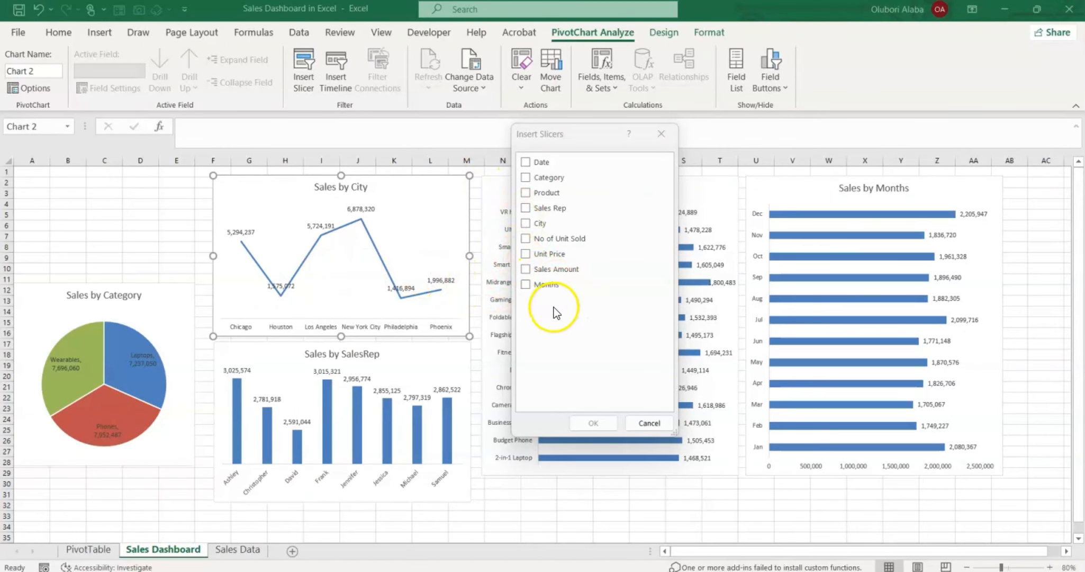
click(526, 284)
click(592, 422)
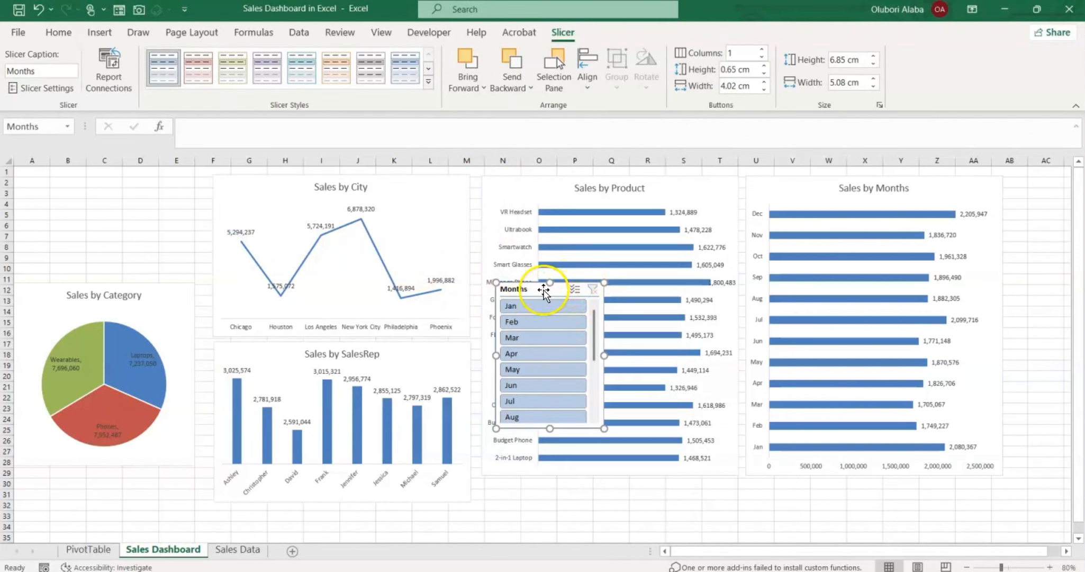
drag(540, 287, 98, 179)
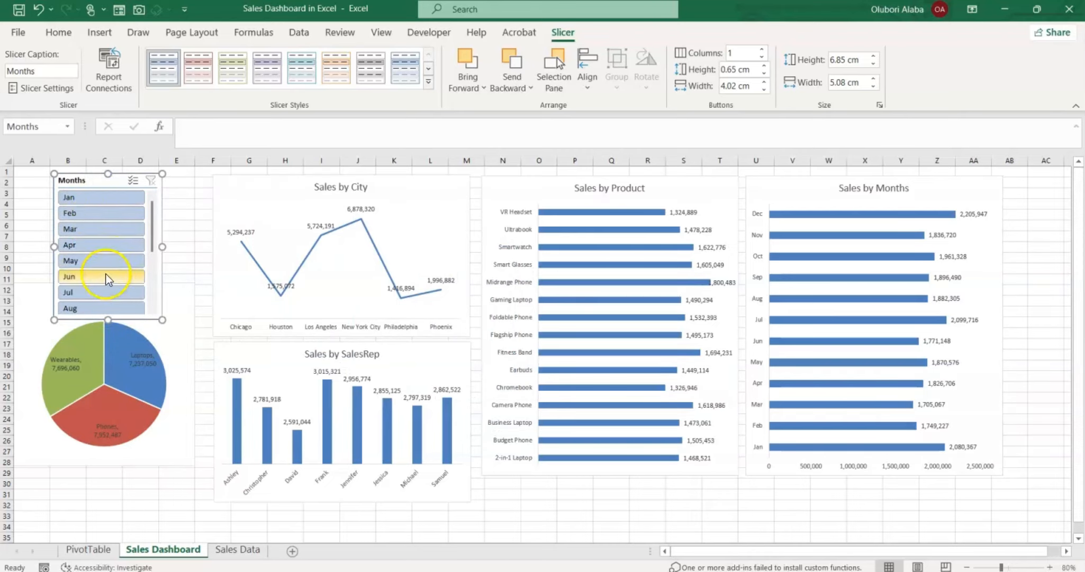
- Arrange the Months slicer buttons in 3 columns and hide items with no data
click(761, 49)
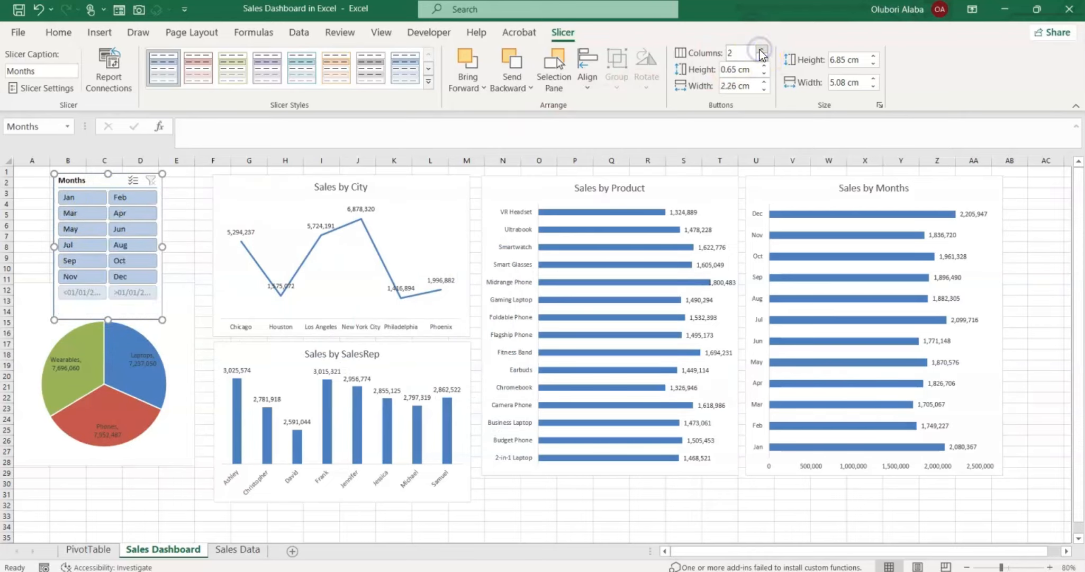
click(760, 49)
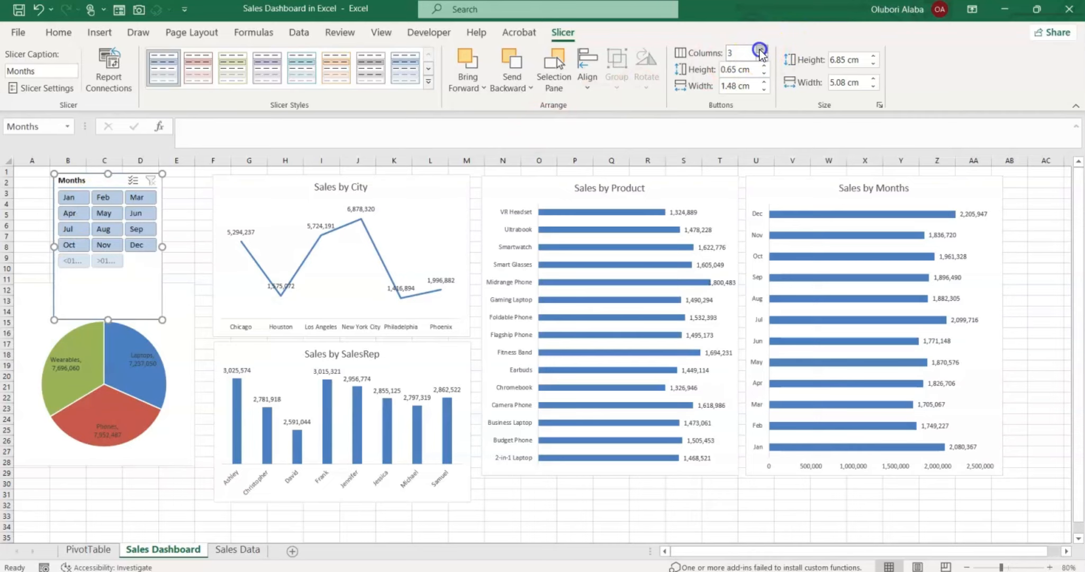
right_click(97, 262)
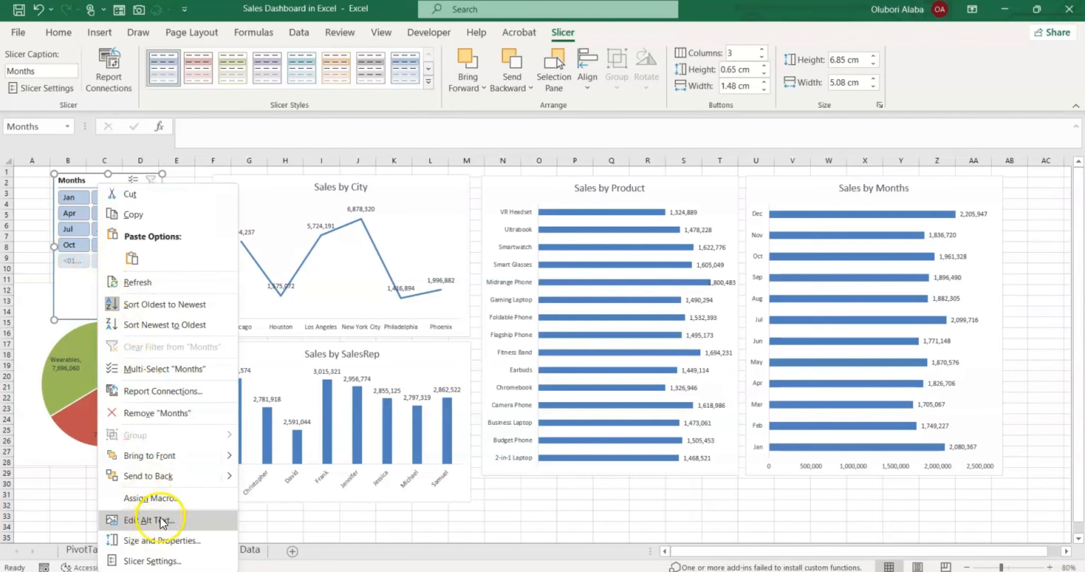
click(153, 561)
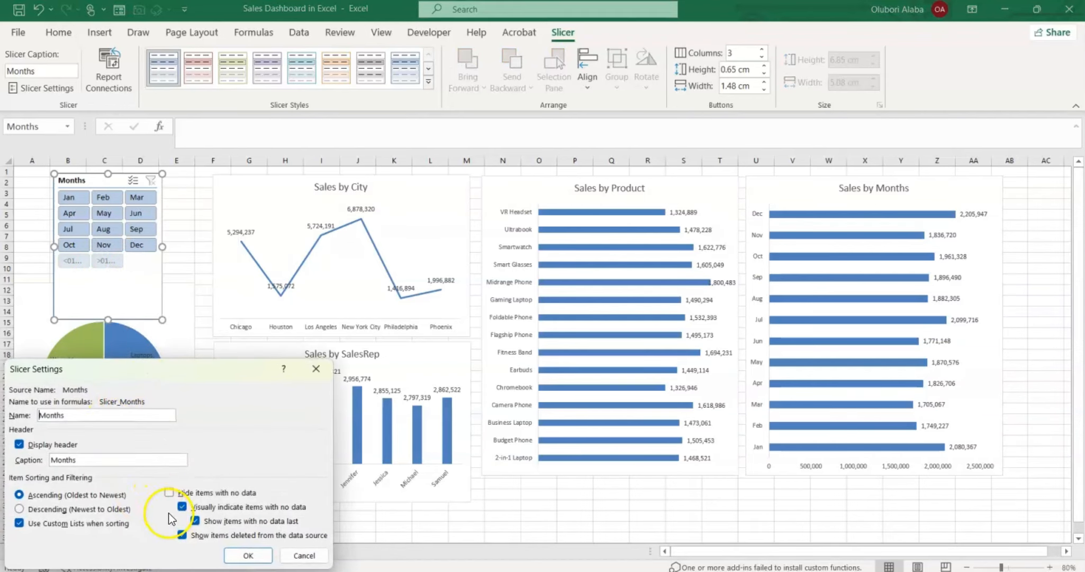
click(169, 493)
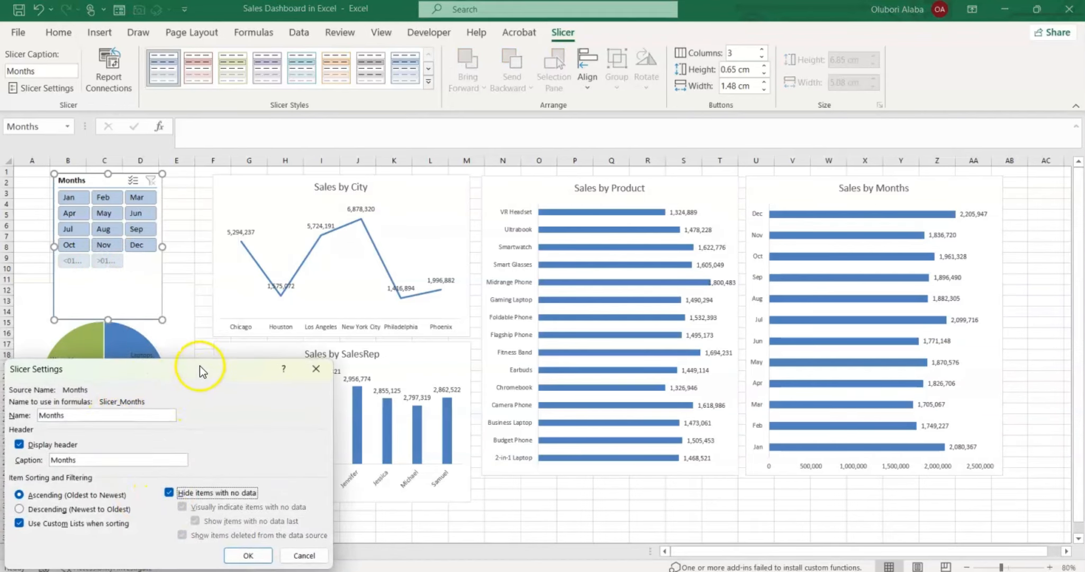
drag(199, 369, 259, 214)
click(289, 403)
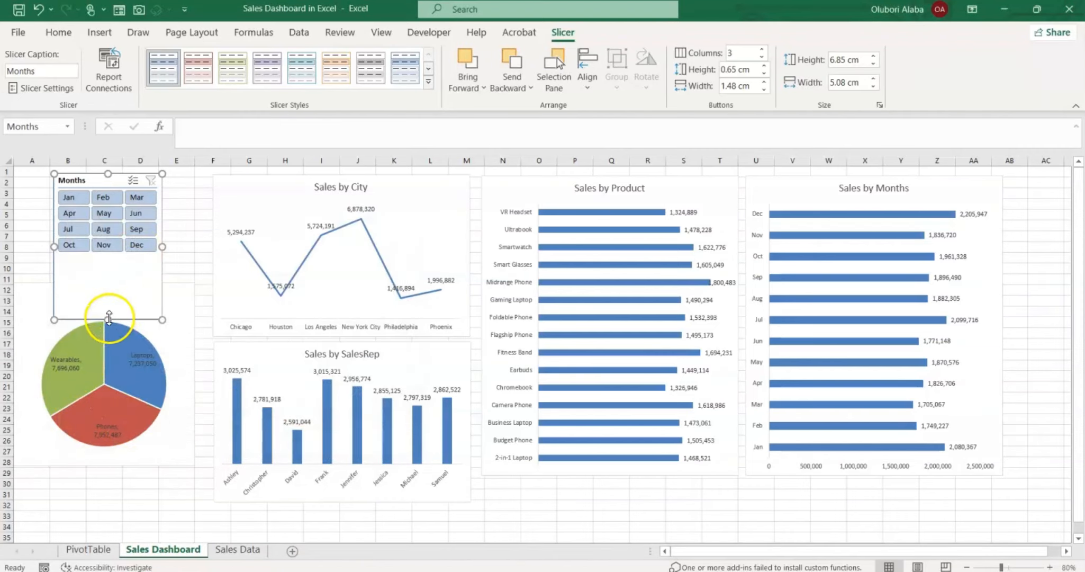
- Resize the Months slicer to about 4 cm high by 7.7 cm wide and move the Sales by Category chart up slightly
drag(108, 320, 108, 258)
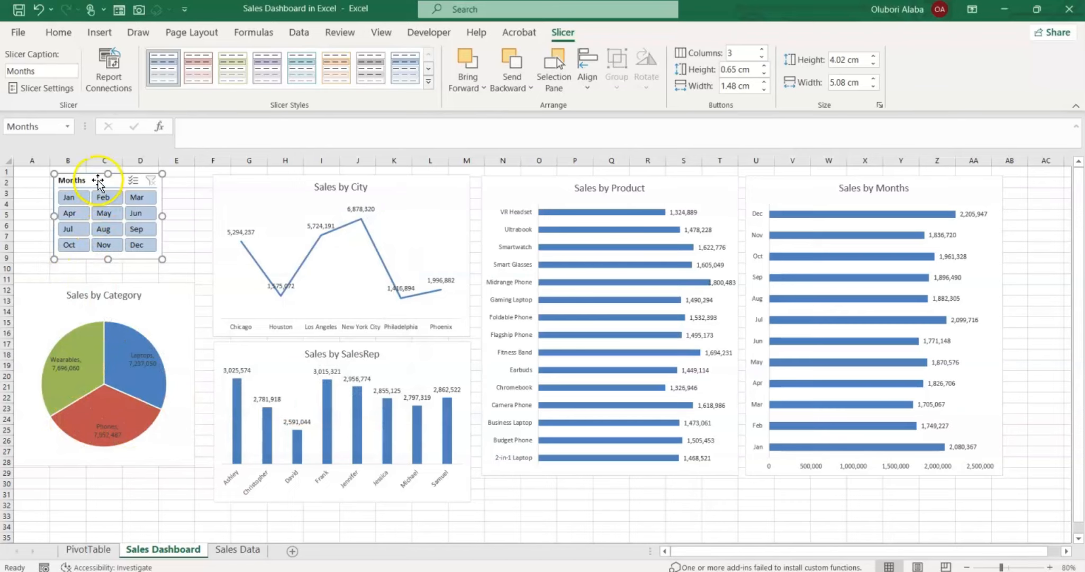
drag(99, 180, 92, 178)
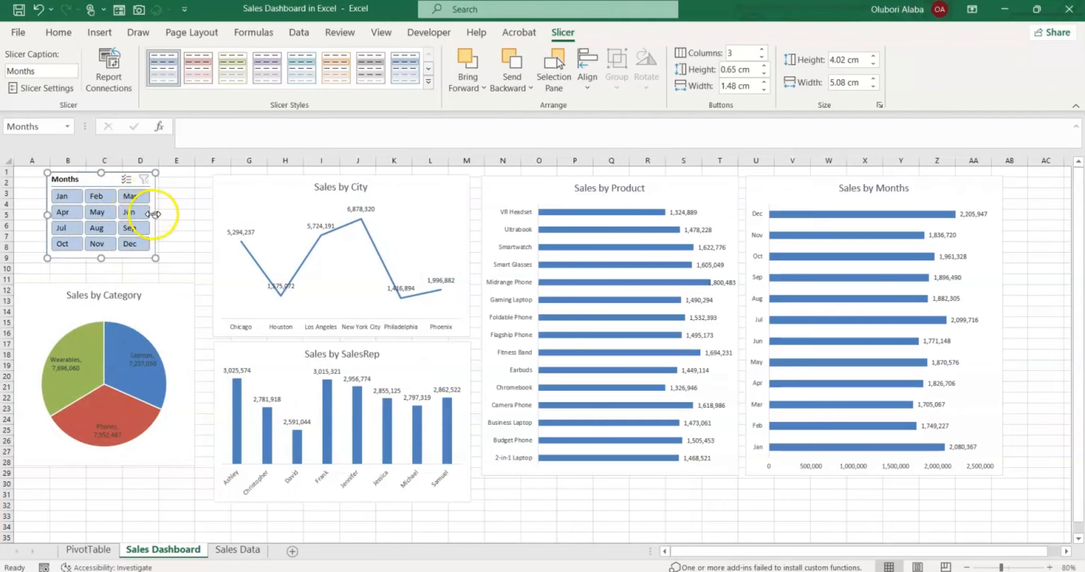
drag(193, 235, 193, 235)
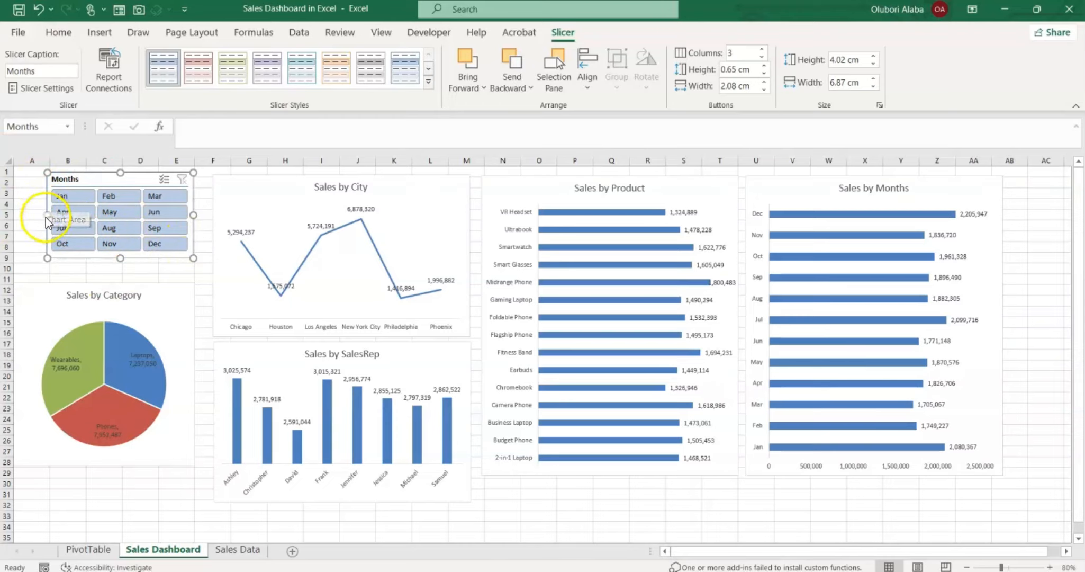
drag(43, 215, 30, 220)
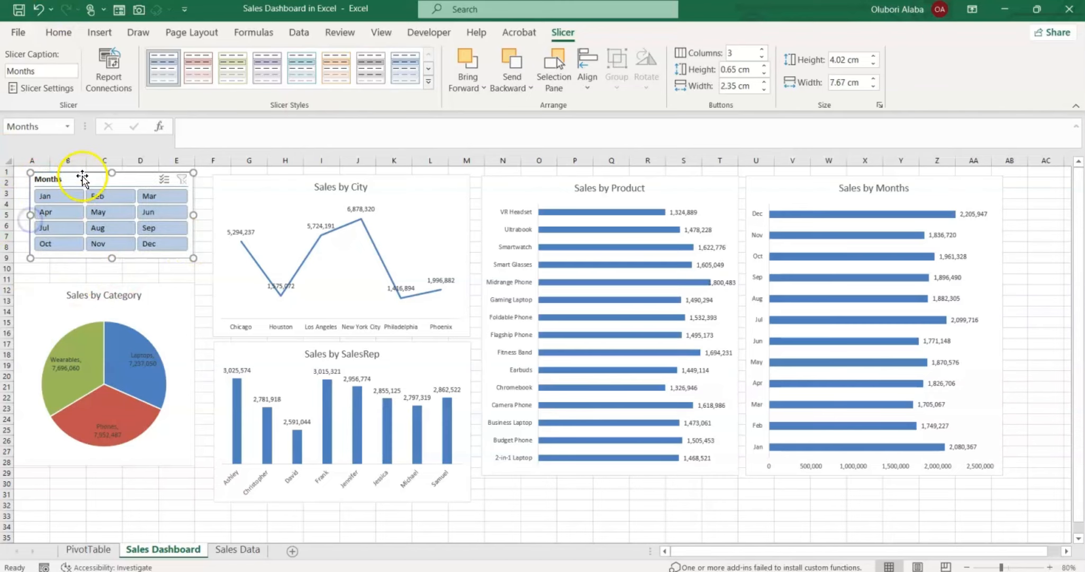
drag(83, 176, 76, 173)
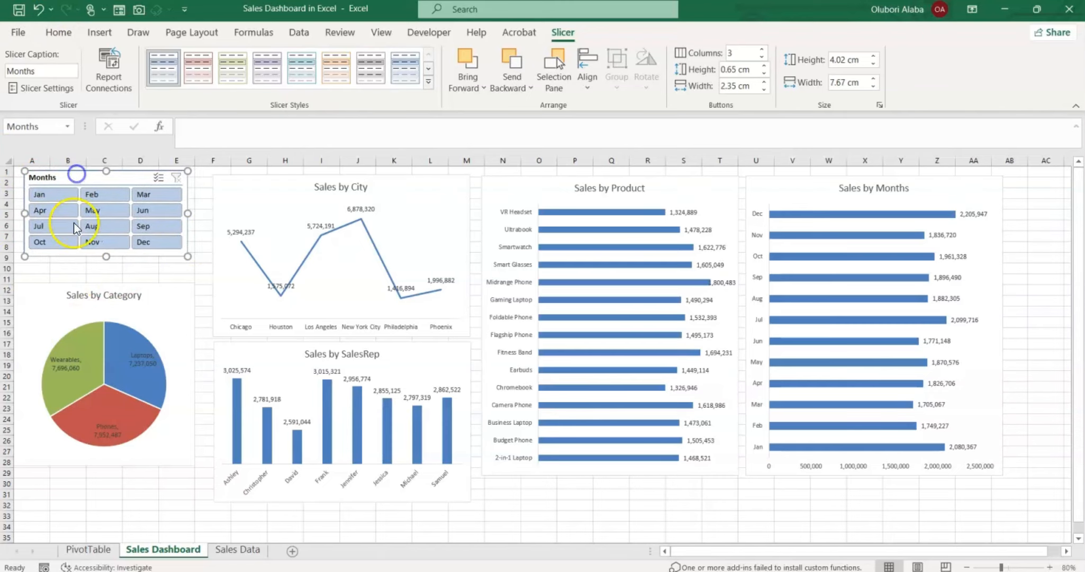
click(135, 292)
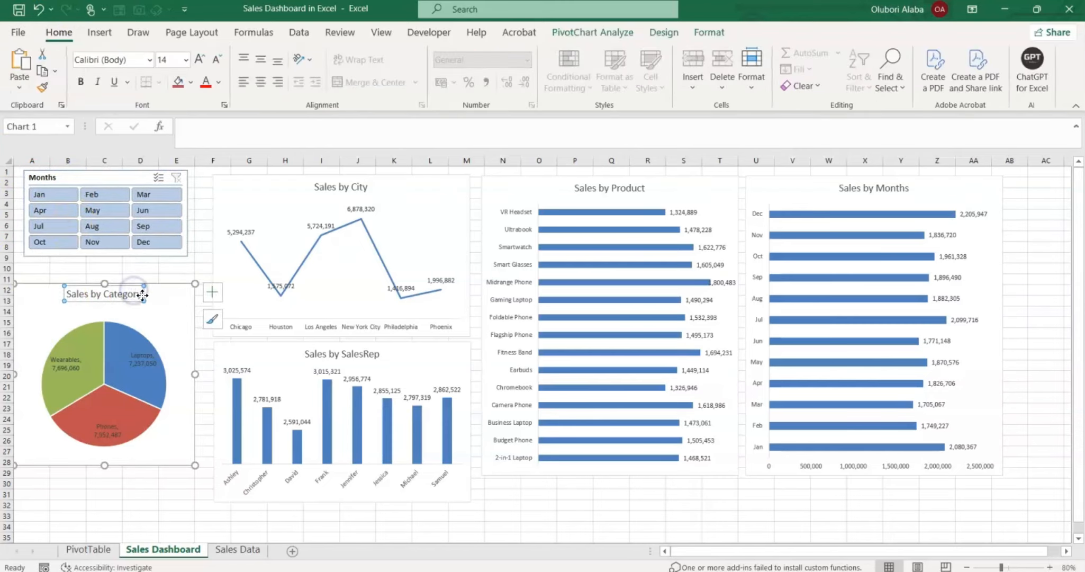
drag(152, 299, 153, 291)
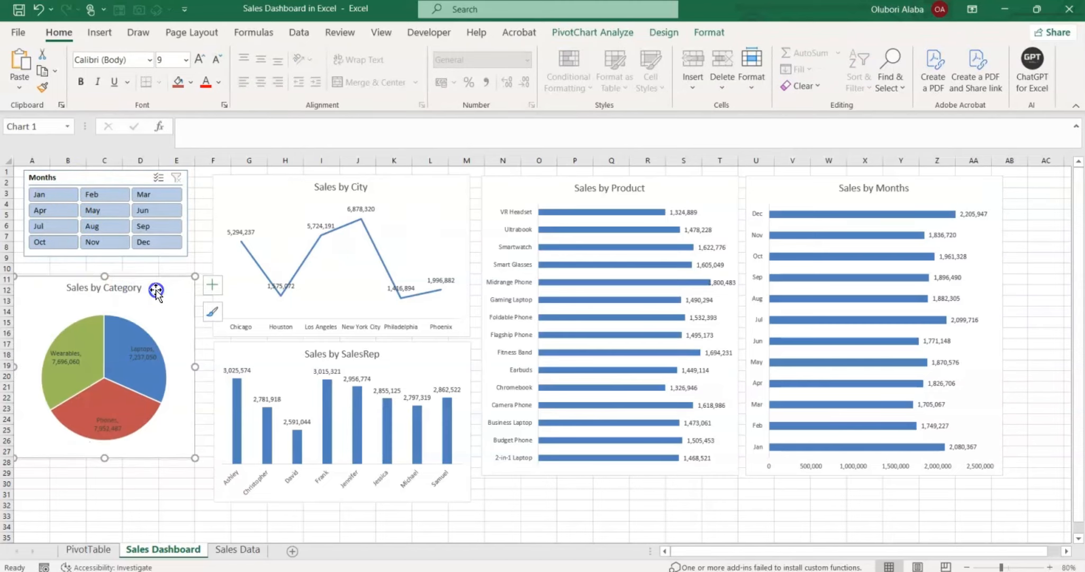
- Test the Months slicer by filtering on Mar, Jun and Aug in turn
click(163, 192)
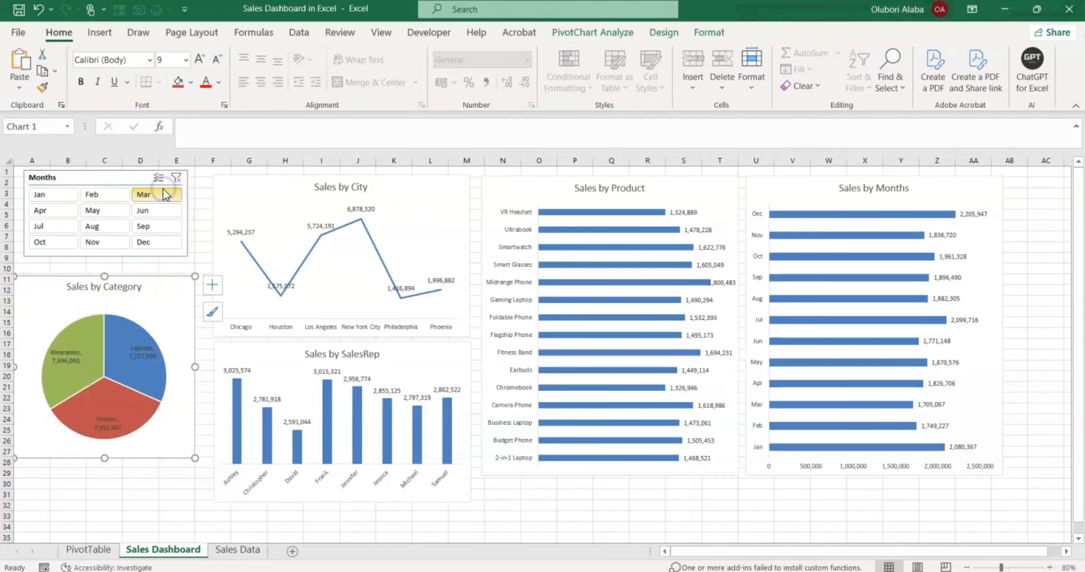
click(158, 210)
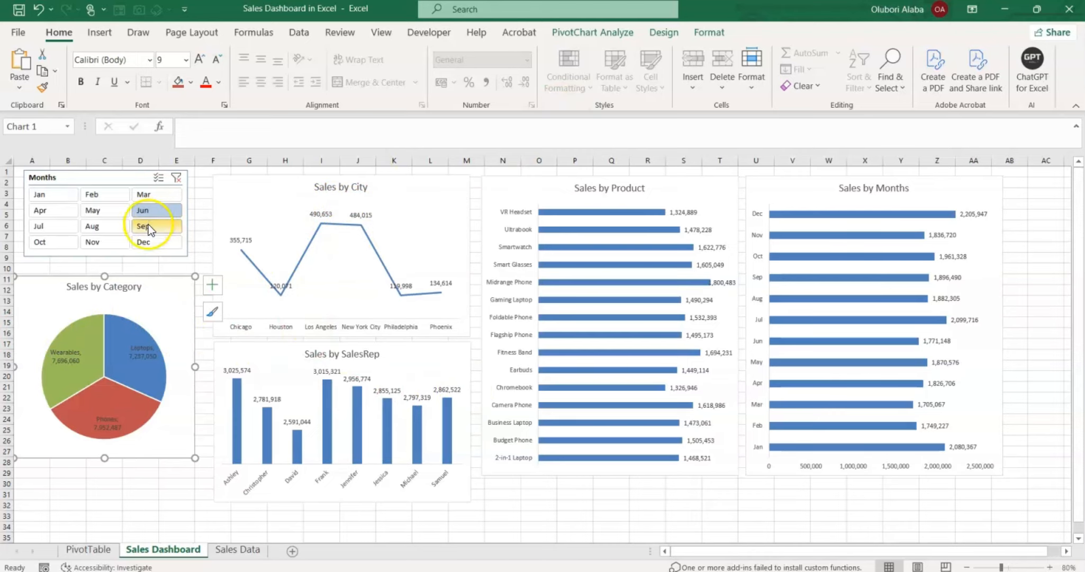
click(92, 226)
- Connect the Months slicer to the Category, Product and Sales Rep PivotTables in addition to City
click(92, 177)
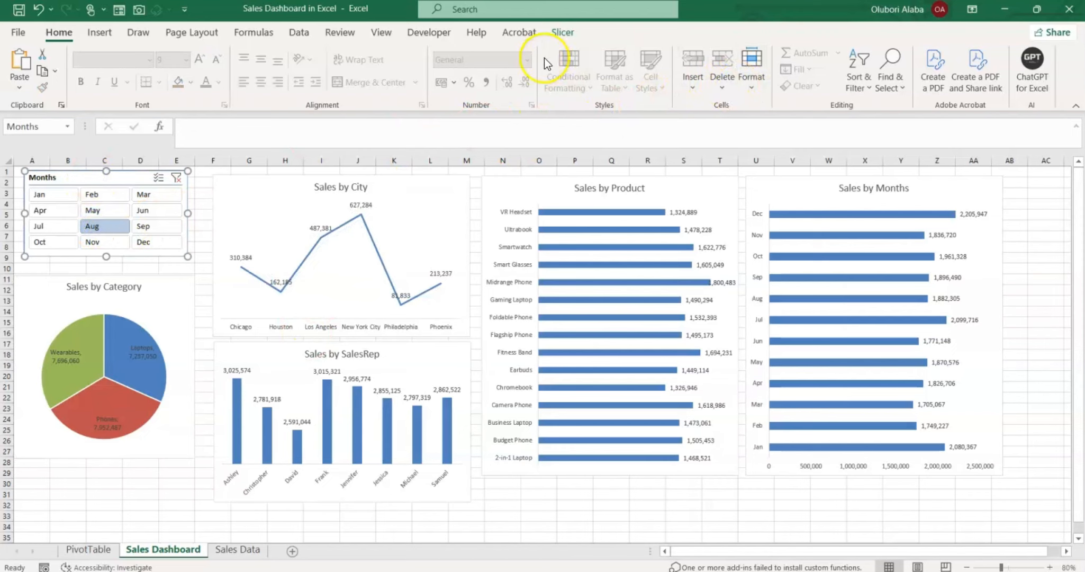
click(564, 33)
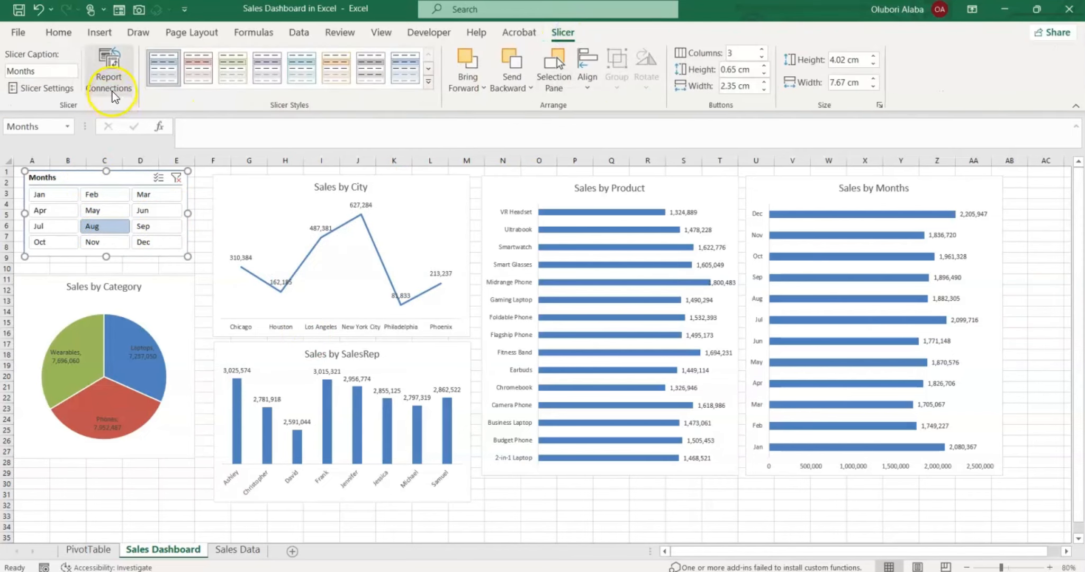
click(109, 74)
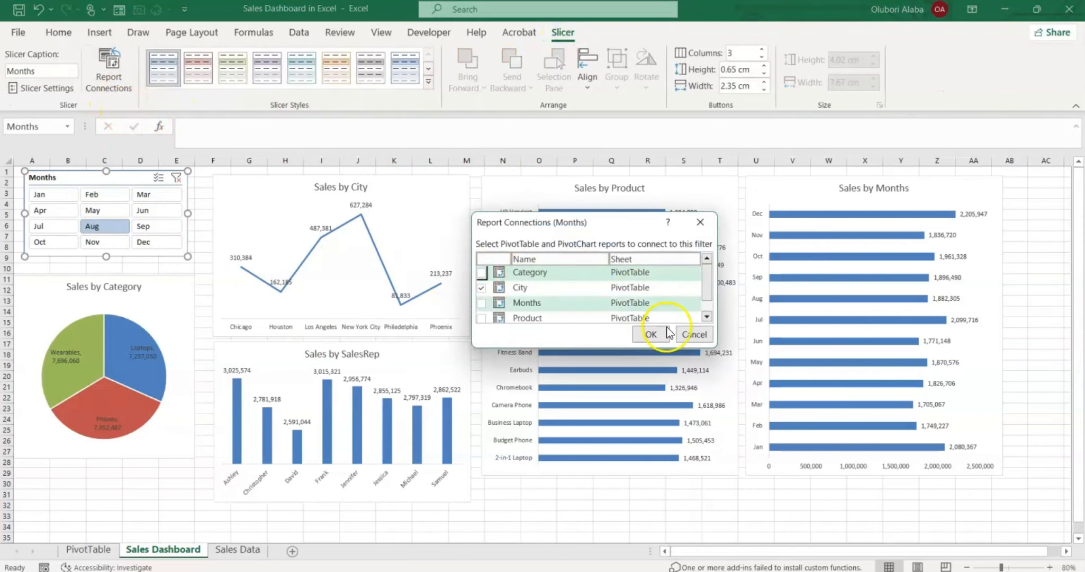
drag(711, 345, 746, 403)
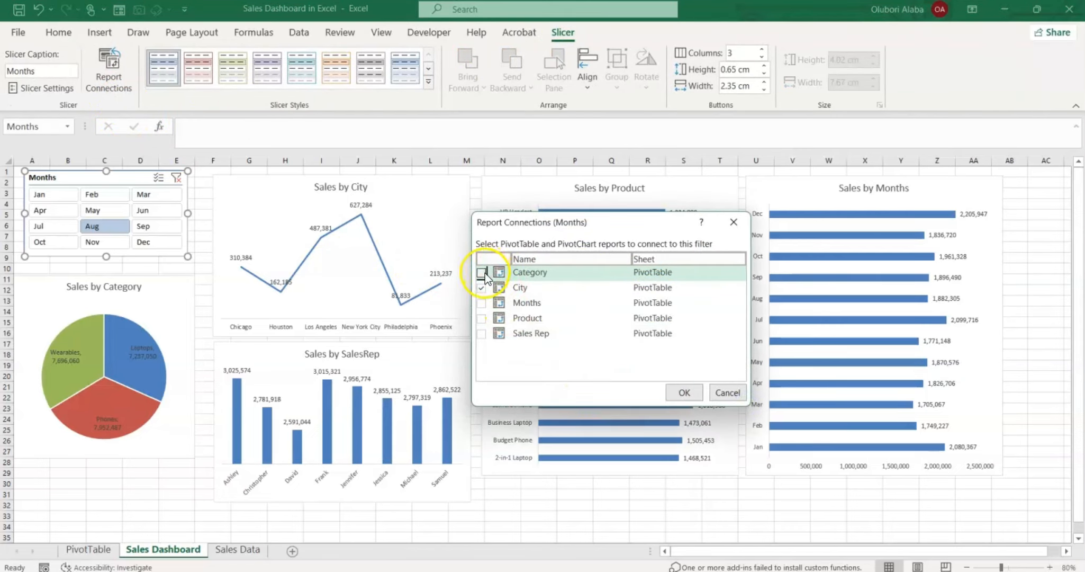
click(481, 320)
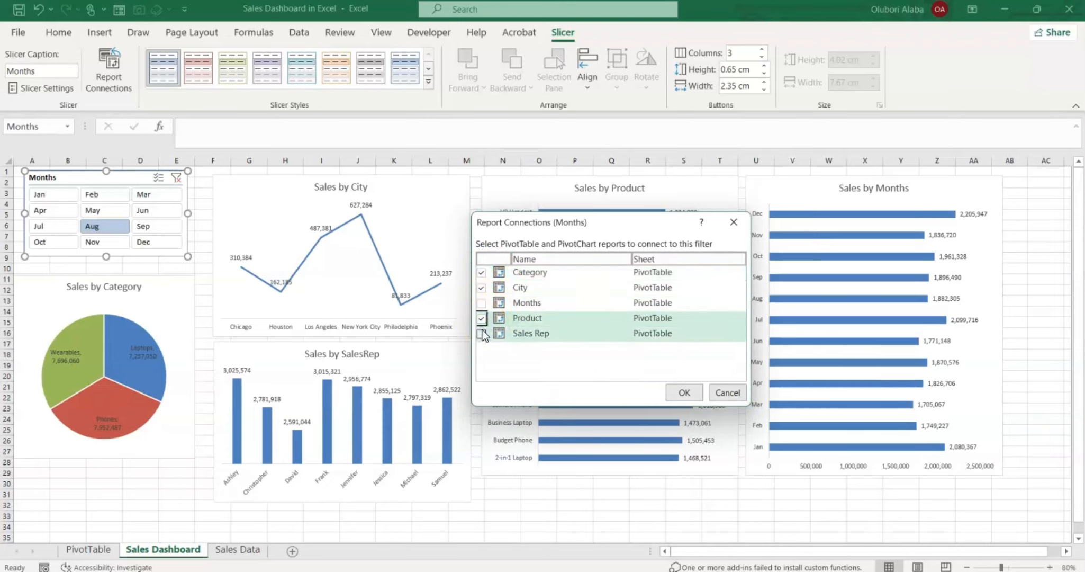
click(481, 333)
click(684, 392)
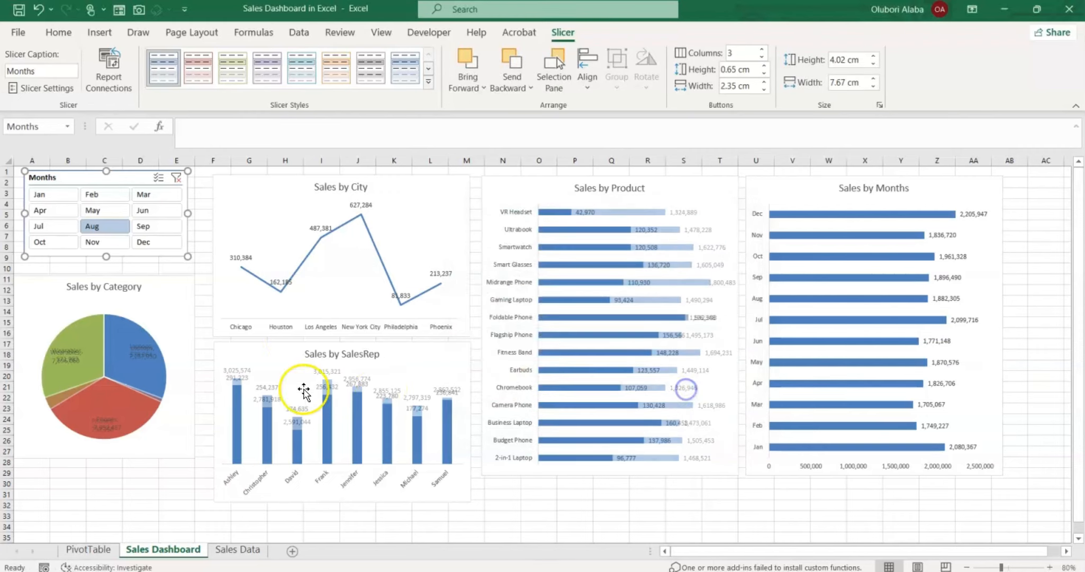
- Filter the connected charts by Nov, Dec and Sep in turn, ending on Feb
click(106, 245)
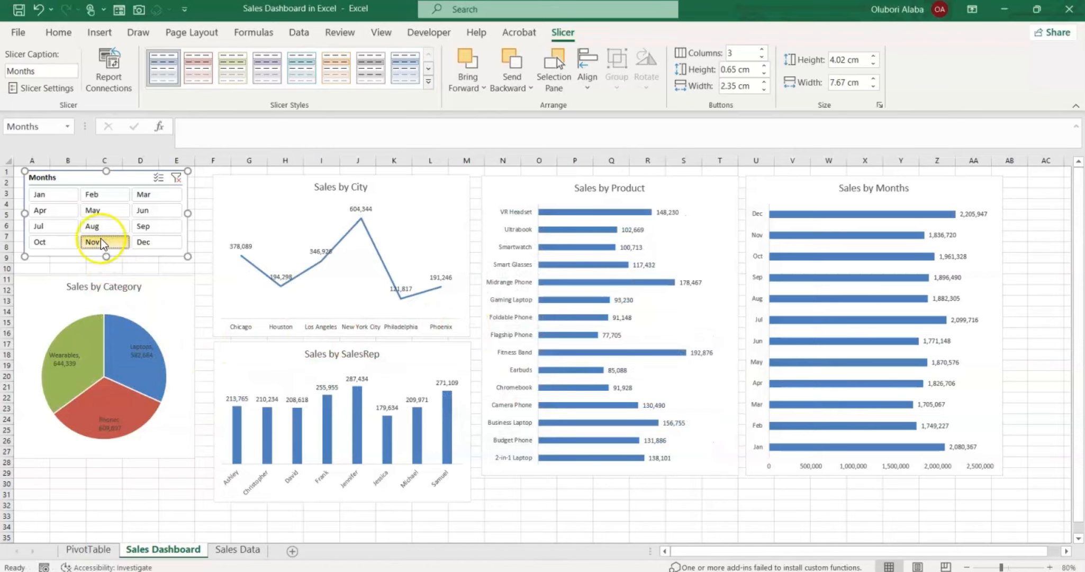
click(144, 243)
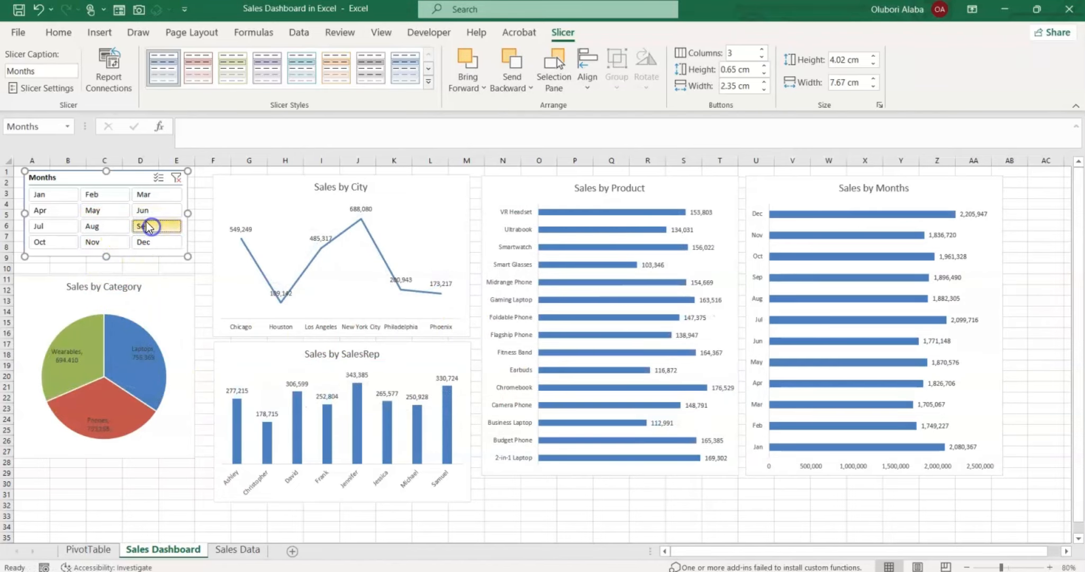
click(109, 198)
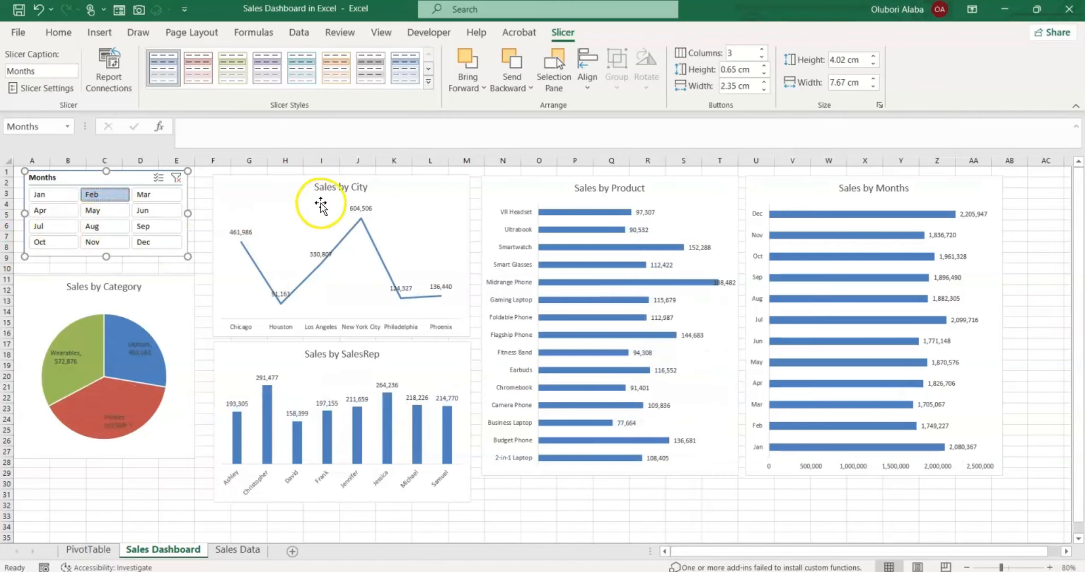
- Make the Sales by City chart title bold and red
click(341, 187)
double_click(341, 188)
click(367, 188)
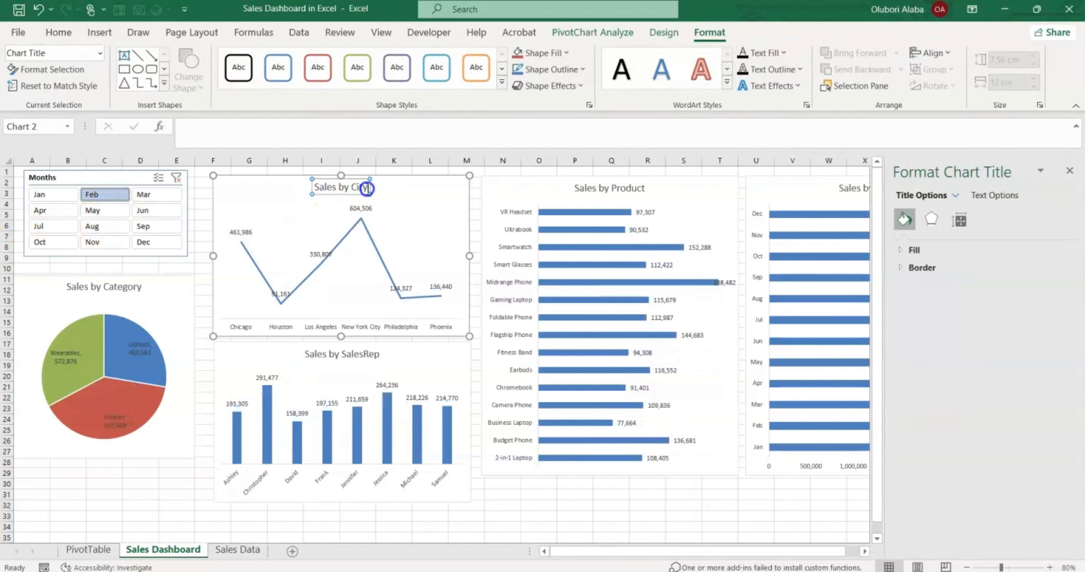
drag(367, 188, 312, 188)
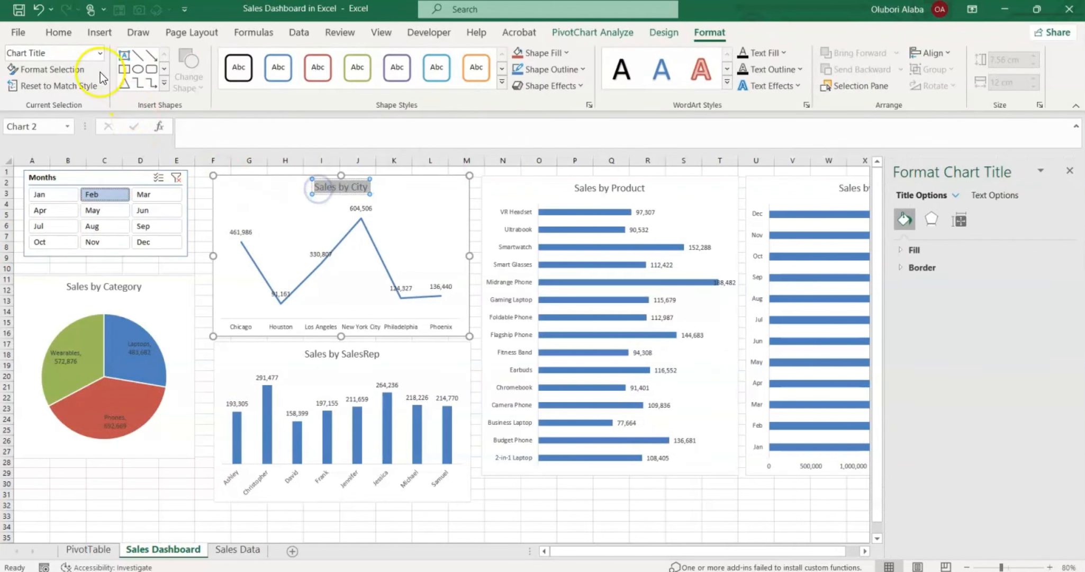
click(59, 33)
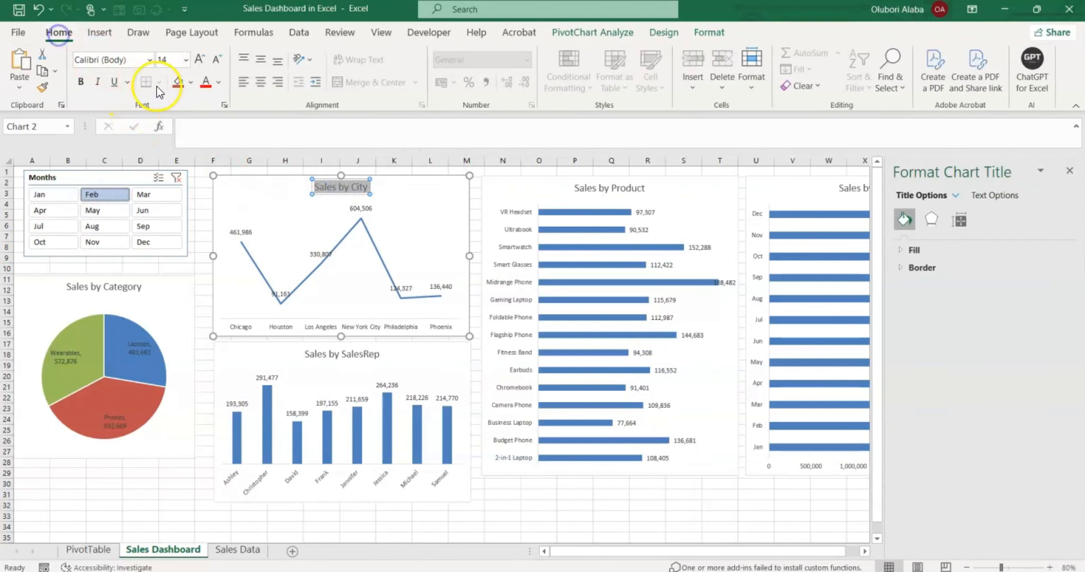
click(82, 82)
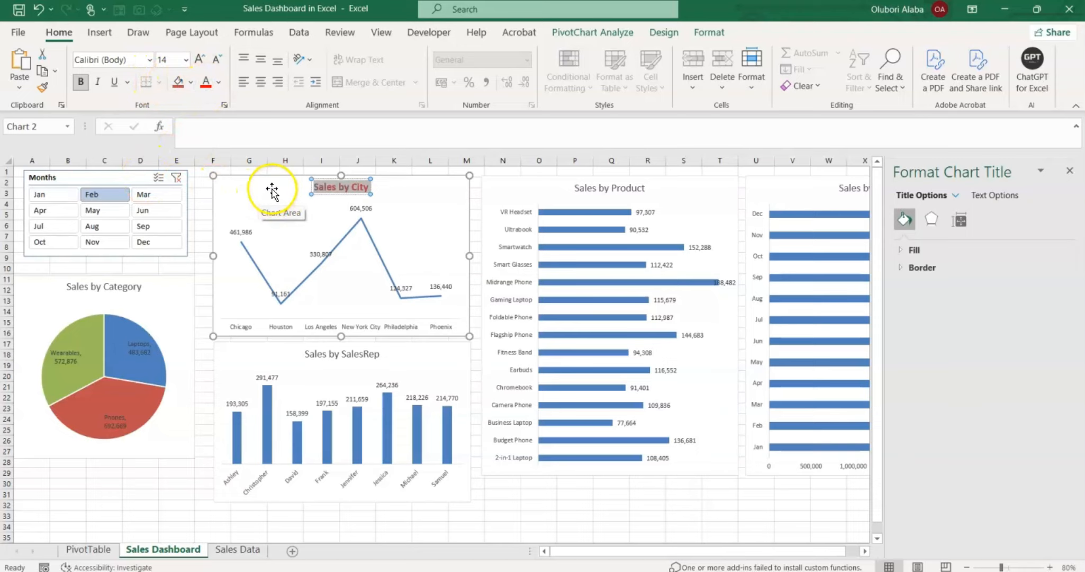
- Copy the Sales by City title's formatting to the Sales by SalesRep, Product, Months and Category chart titles with Format Painter
click(273, 192)
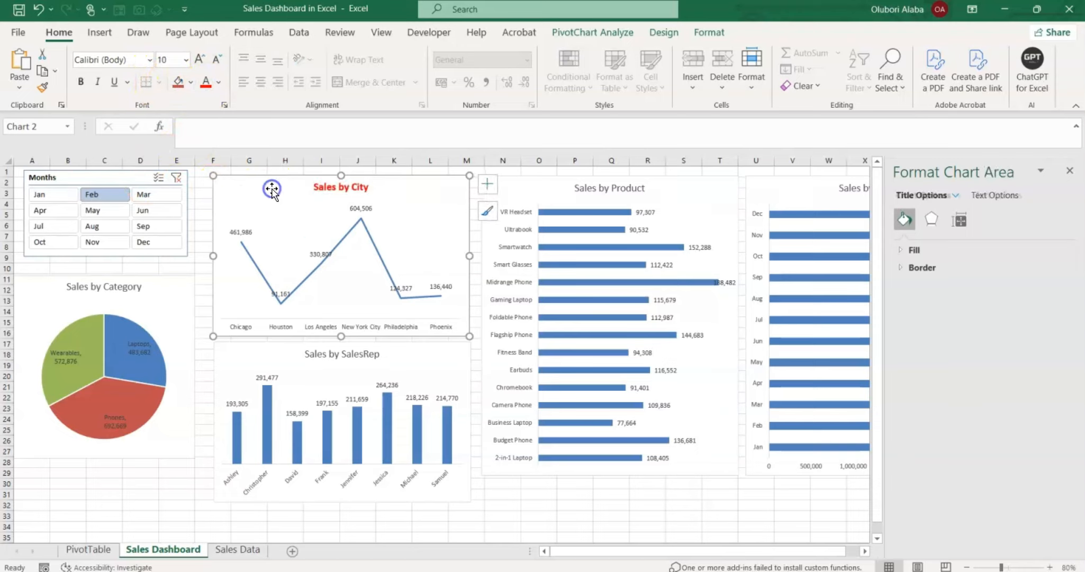
click(333, 189)
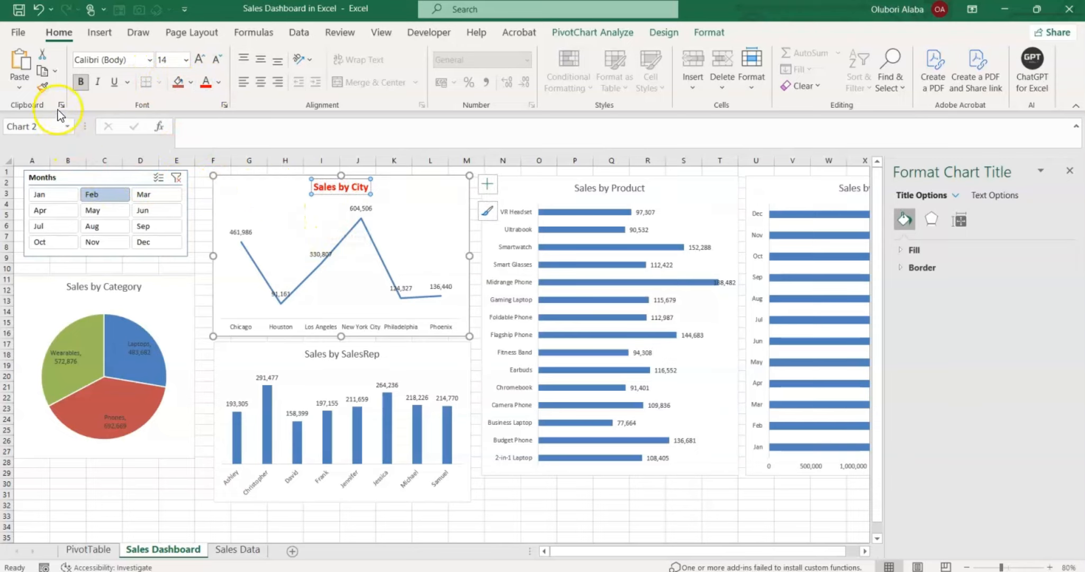
click(42, 86)
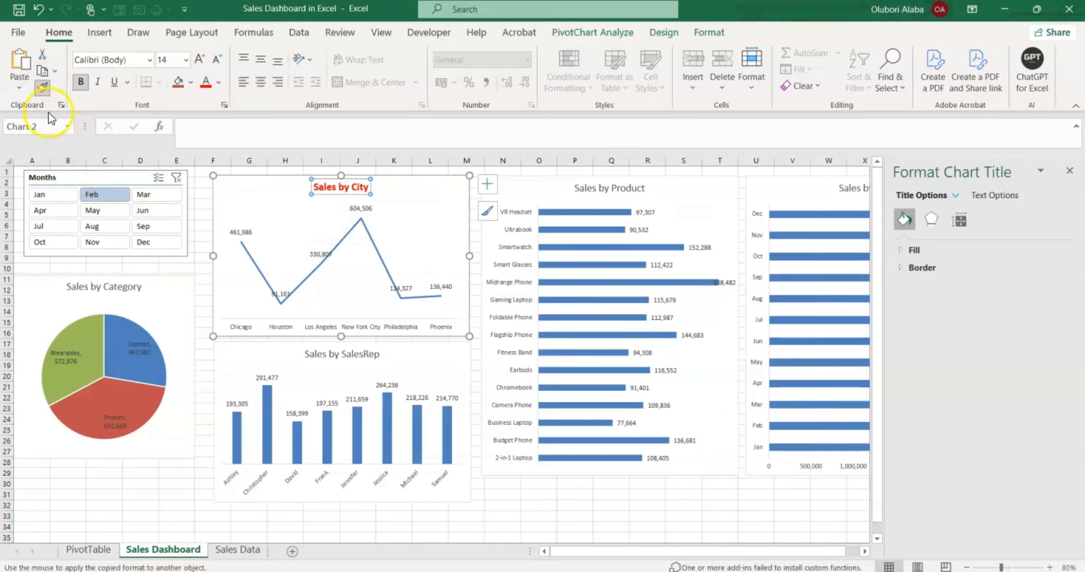
click(44, 89)
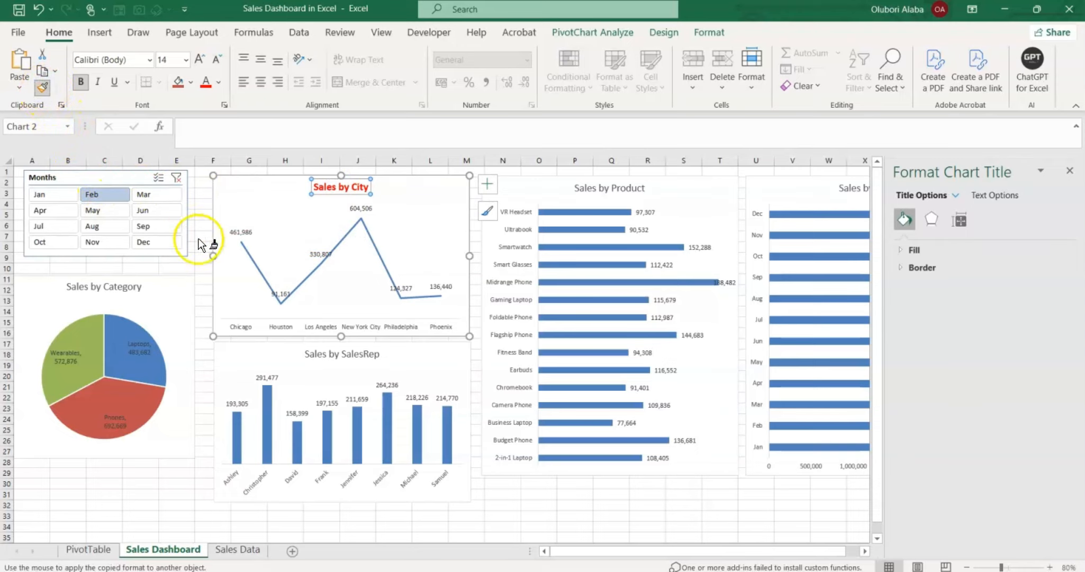
click(346, 354)
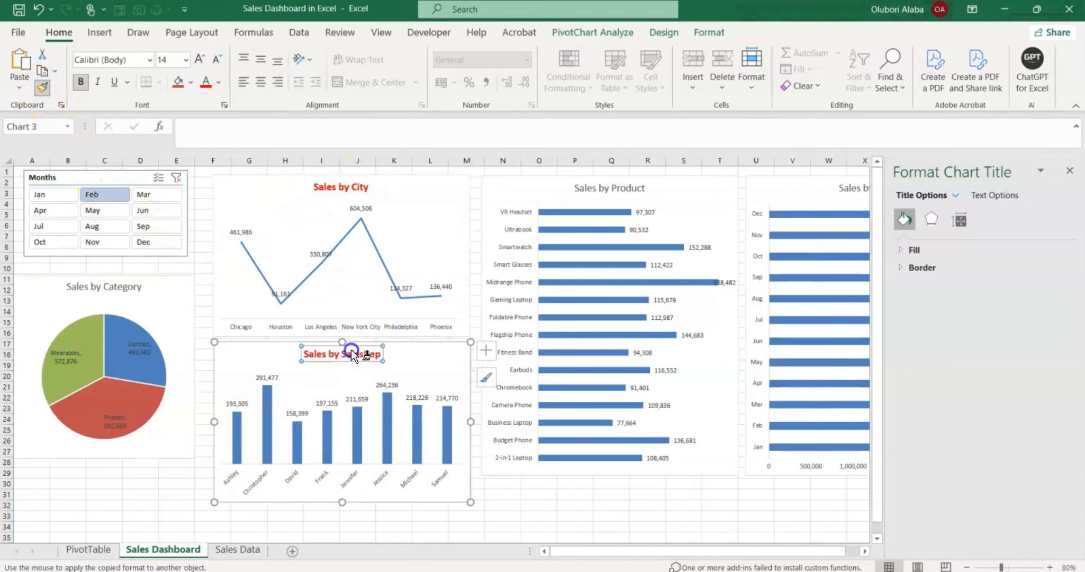
click(597, 190)
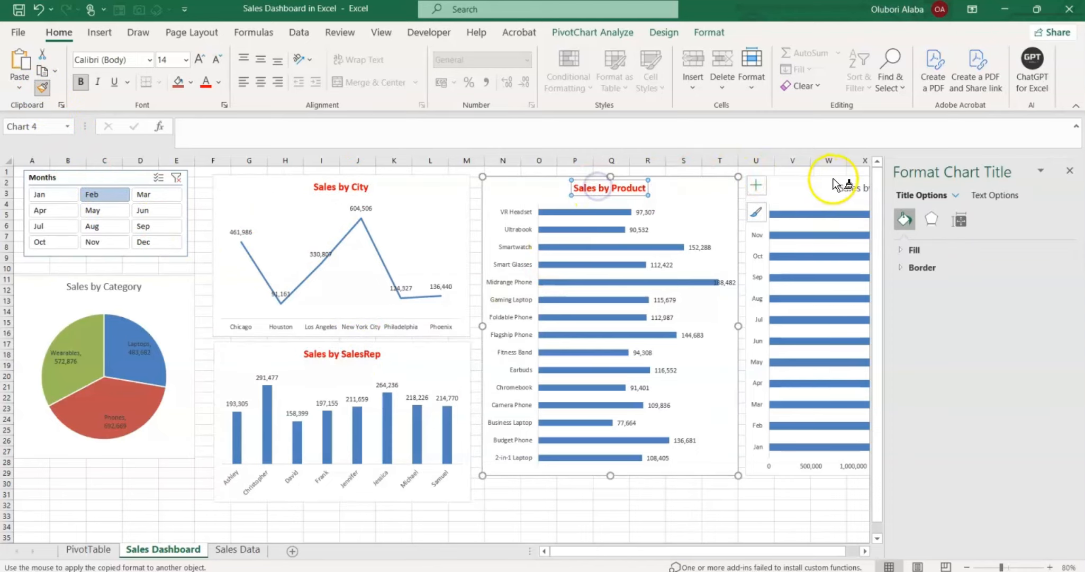
click(847, 188)
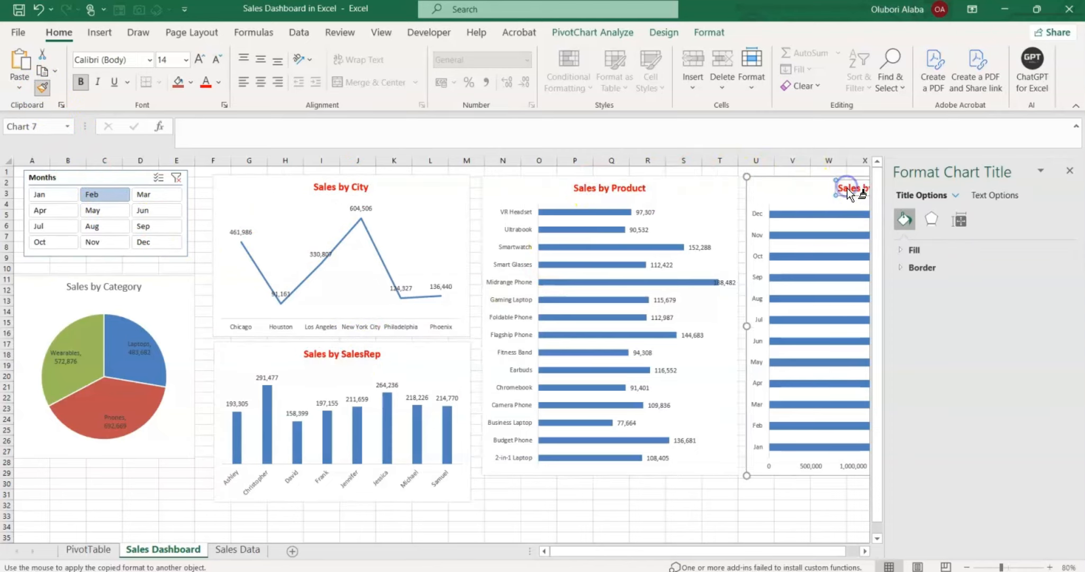
click(121, 288)
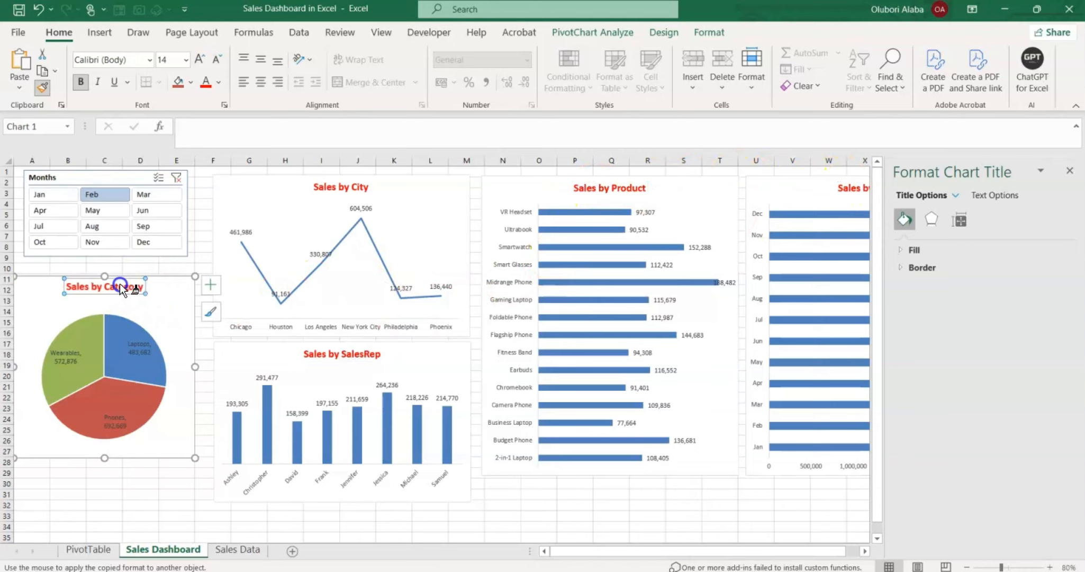
click(41, 93)
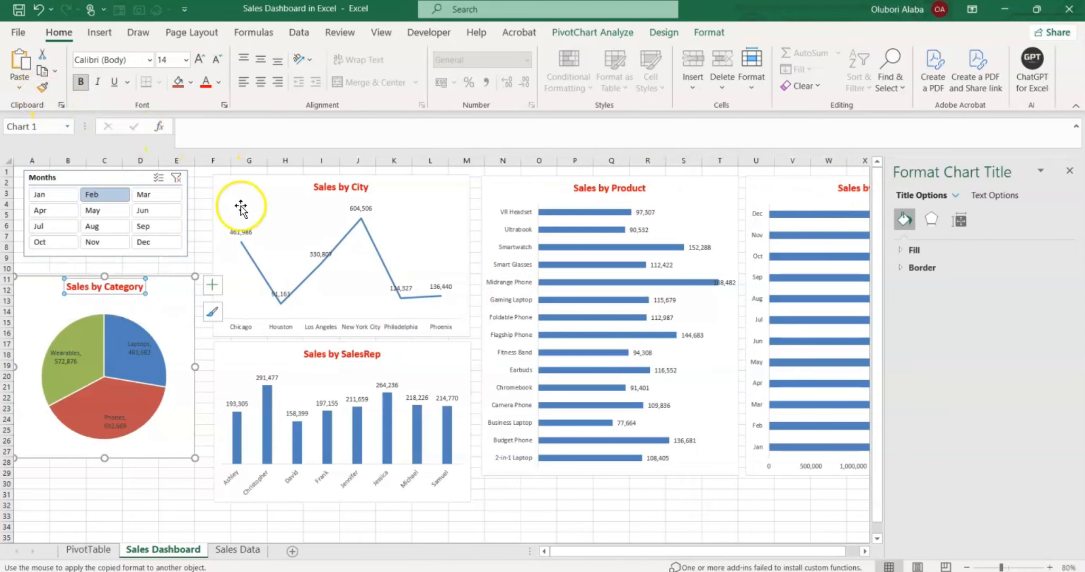
- Make the data labels of the Sales by City line chart bold at font size 10
click(250, 235)
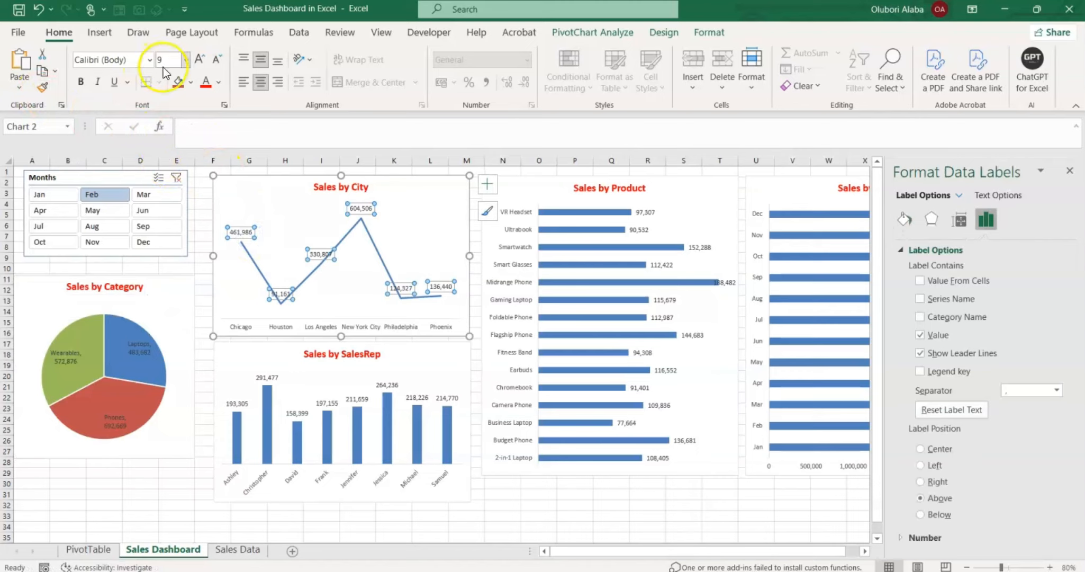
click(80, 86)
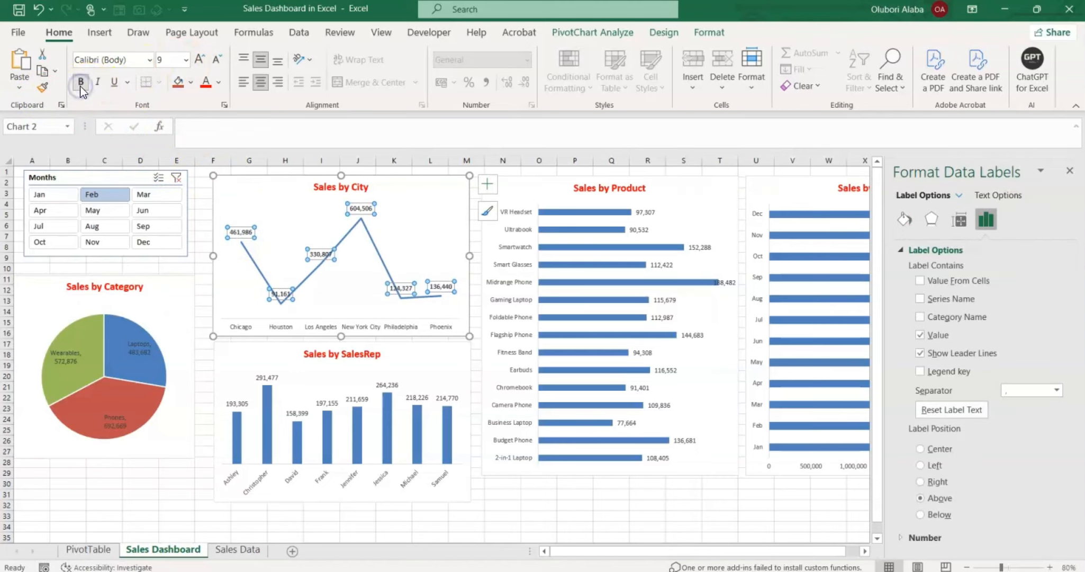
click(199, 57)
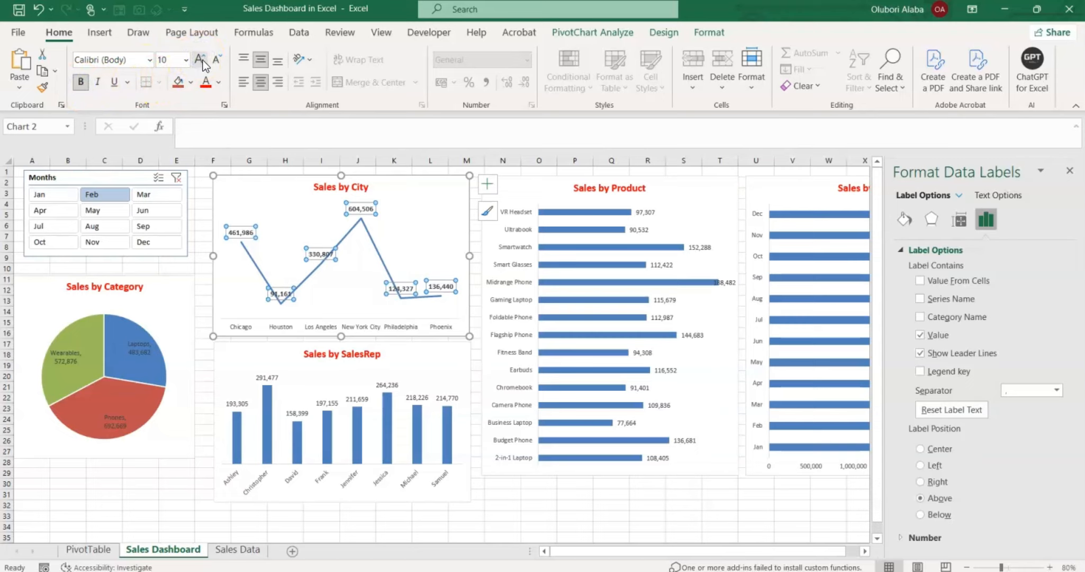
- Copy the Sales by City data label formatting to the data labels of the Category, SalesRep, Product and Months charts
click(45, 90)
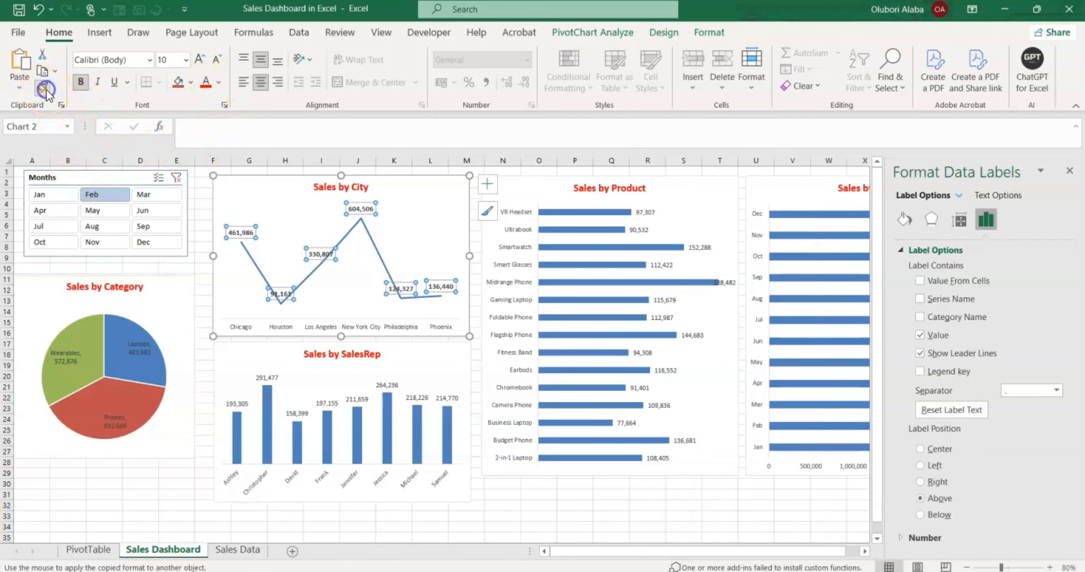
click(136, 340)
click(272, 375)
click(646, 210)
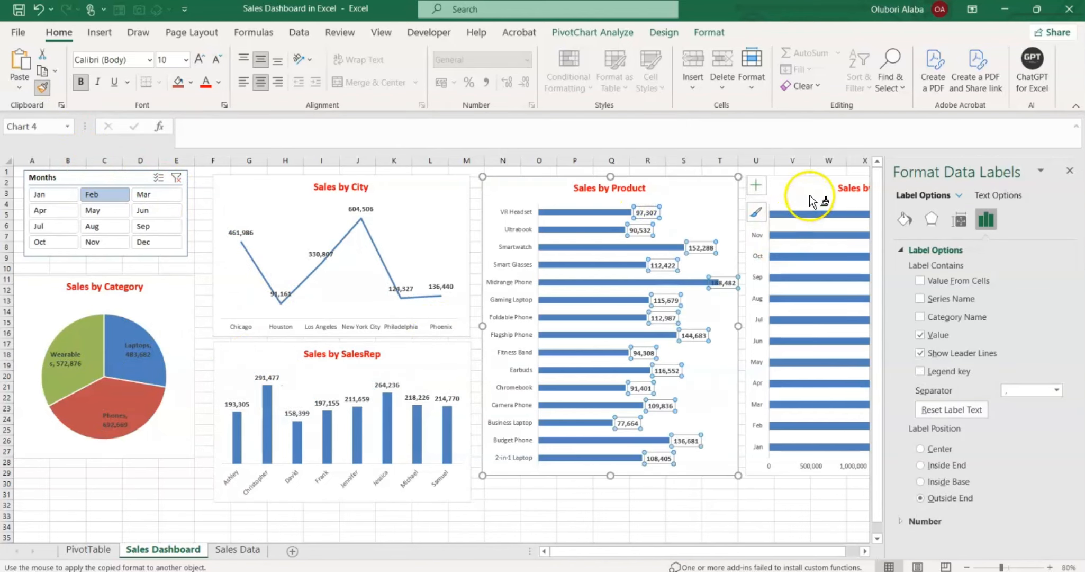
click(1076, 174)
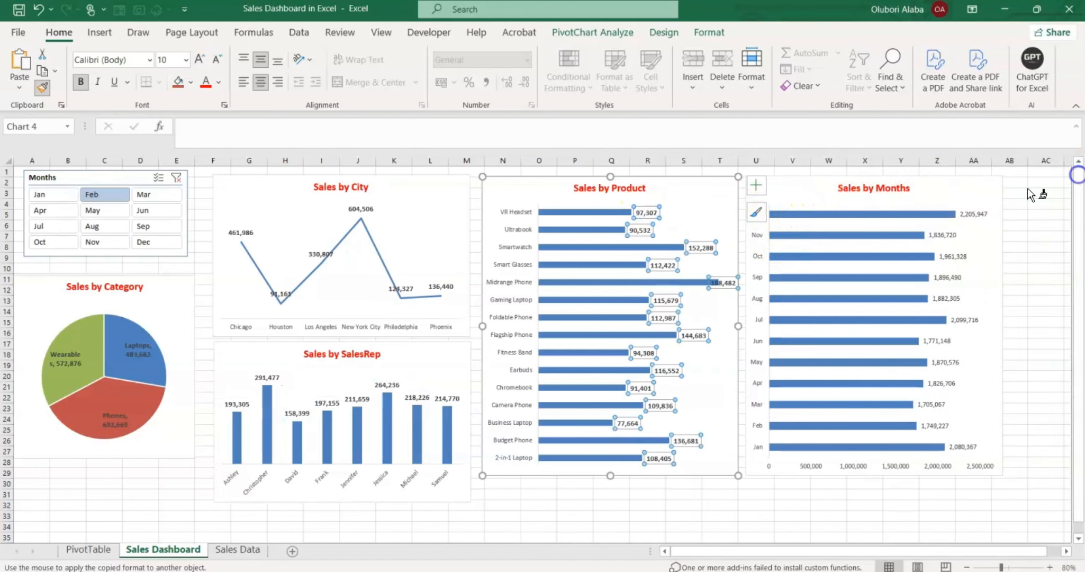
click(967, 214)
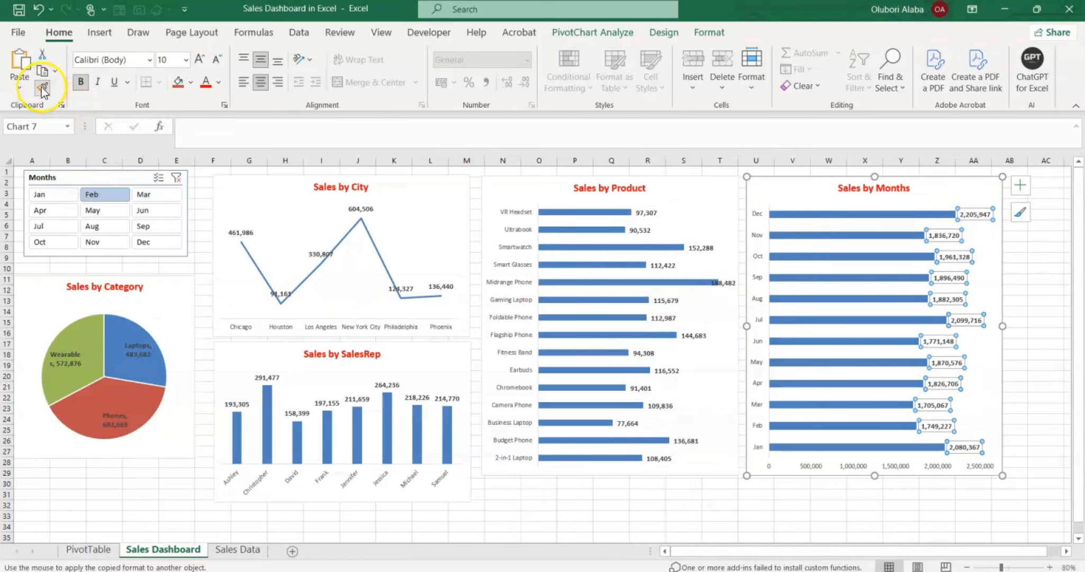
- Make the city names on the Sales by City chart's horizontal axis bold at font size 10
click(280, 327)
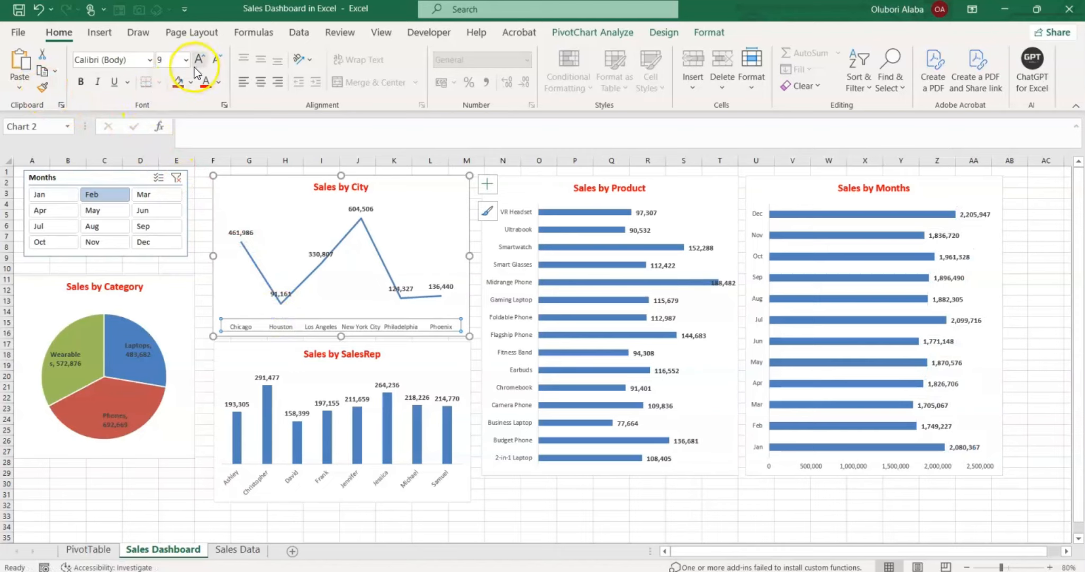
click(80, 83)
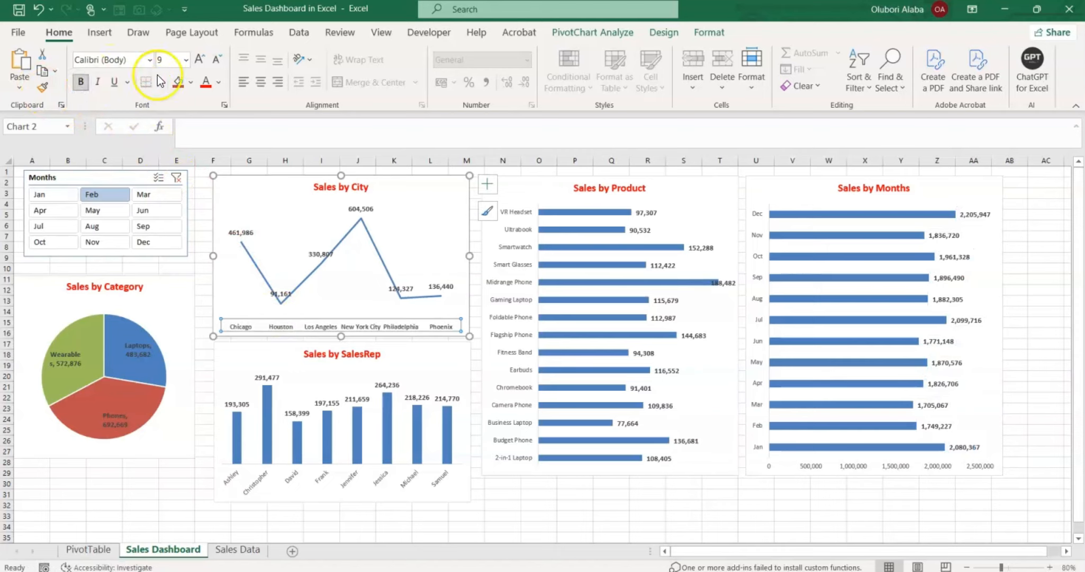
click(200, 59)
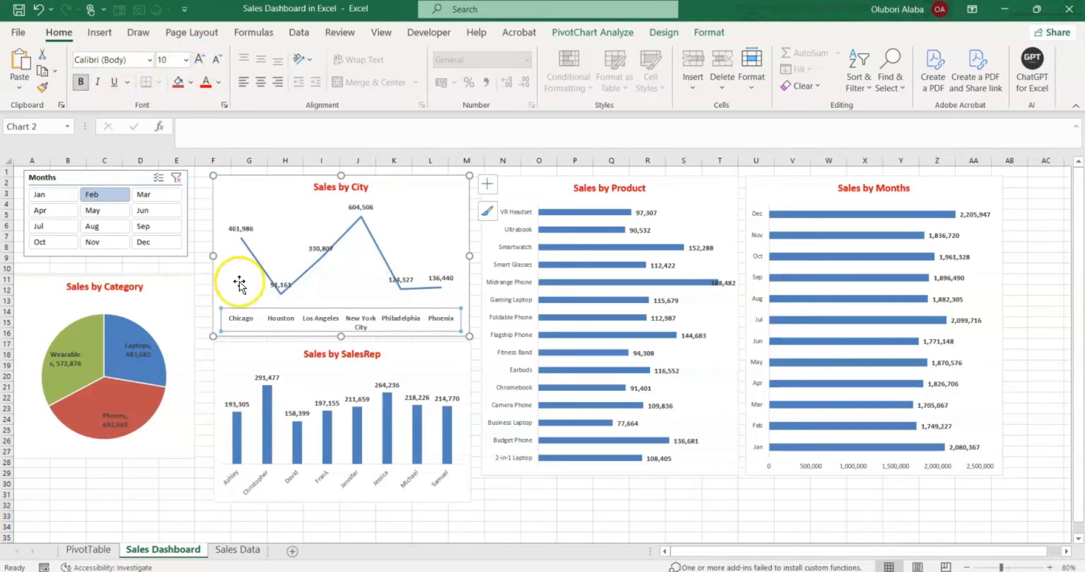
- Copy the city axis label formatting to the category axes of the SalesRep, Product and Months charts with Format Painter
click(196, 234)
click(282, 319)
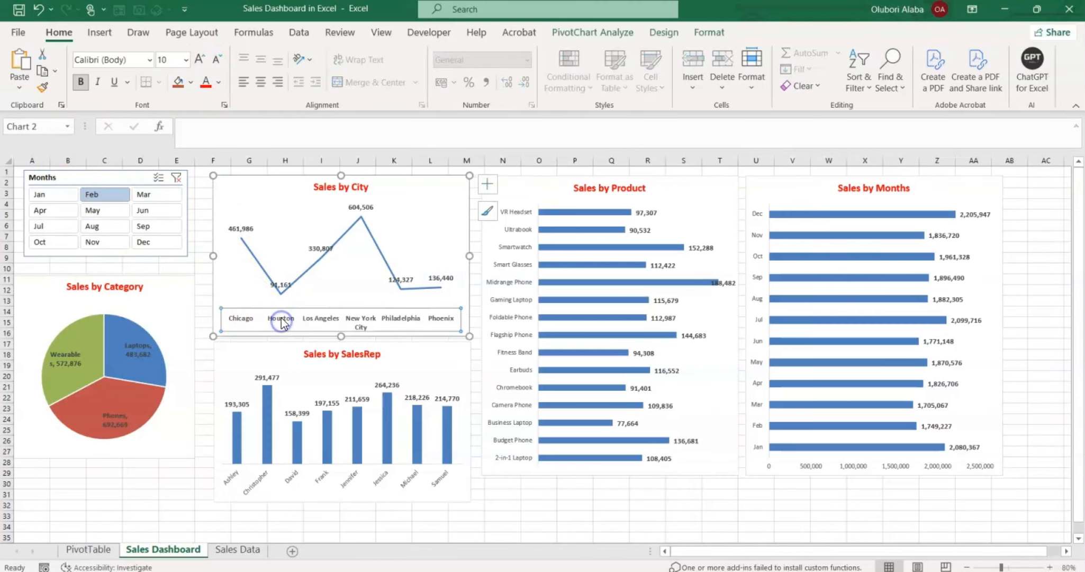
click(41, 89)
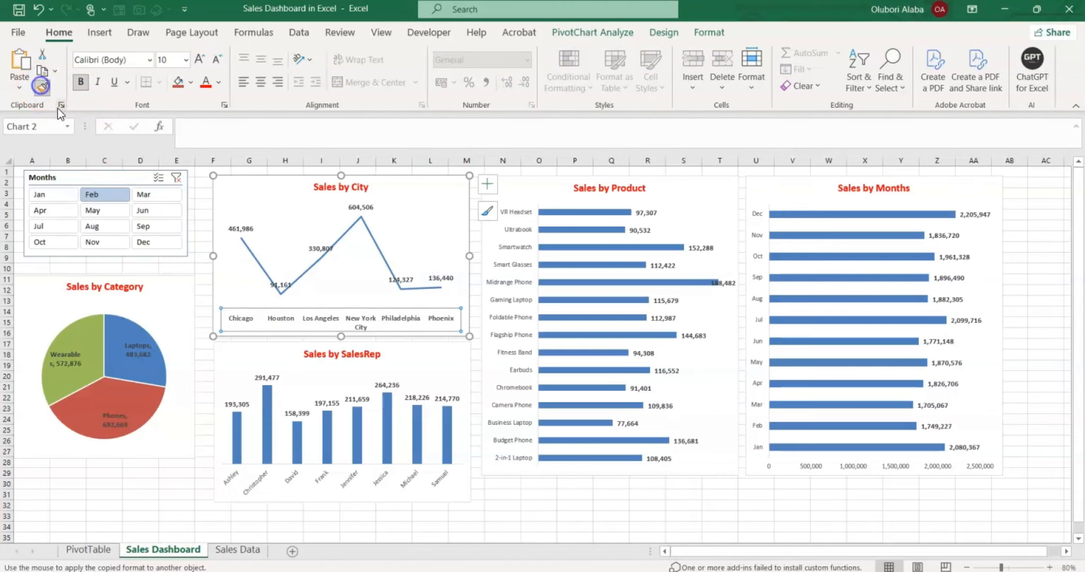
click(256, 474)
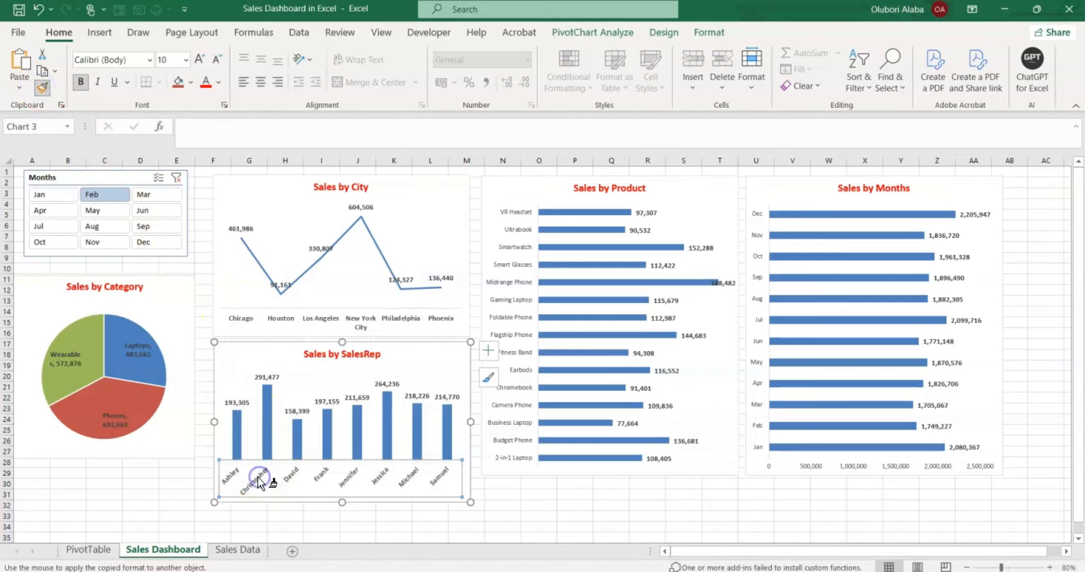
click(500, 428)
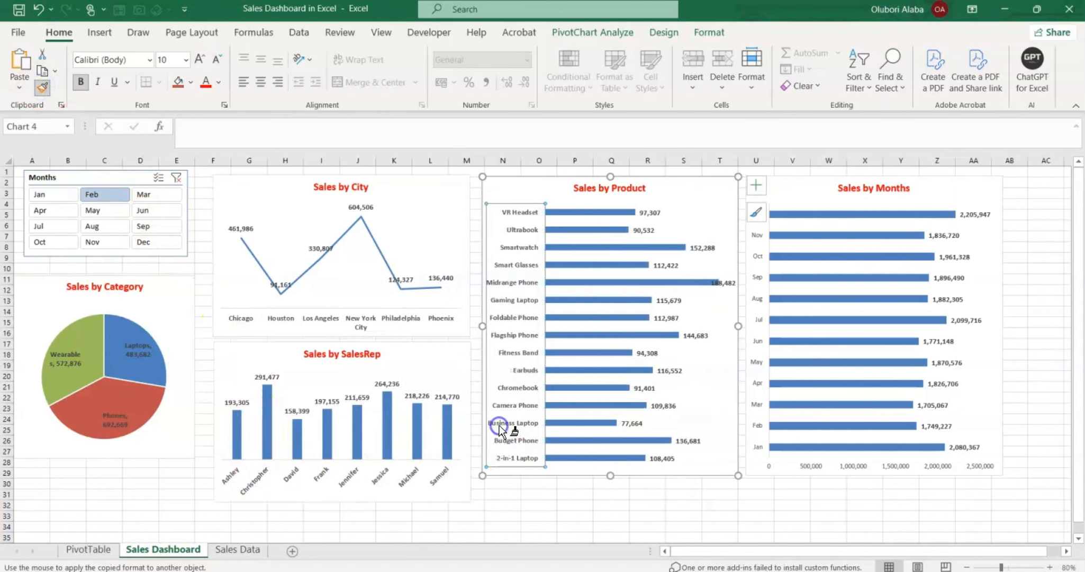
click(754, 425)
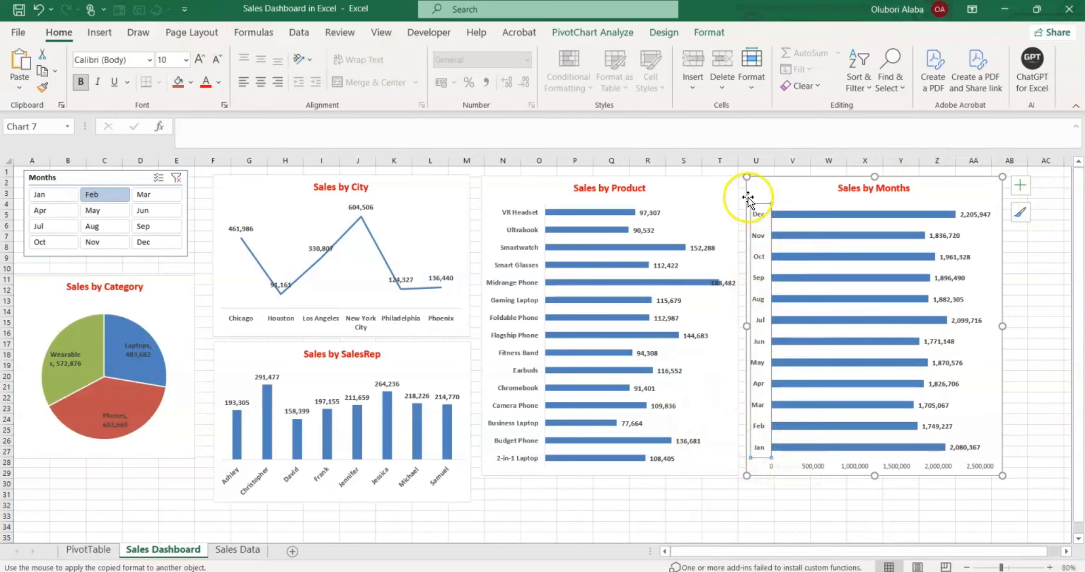
- Put the month axis categories of the Sales by Months chart in reverse order
right_click(760, 449)
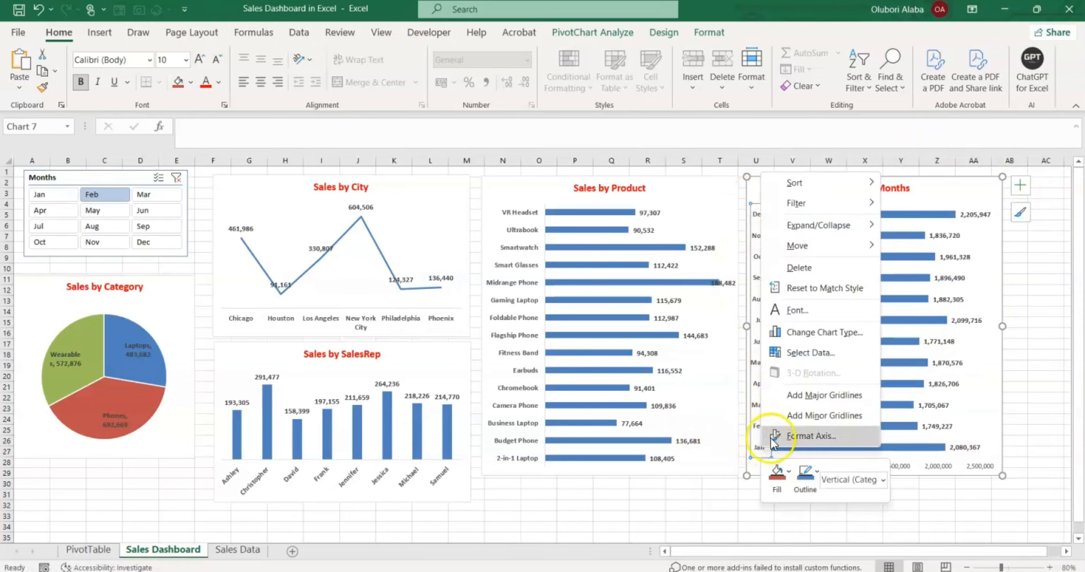
click(813, 435)
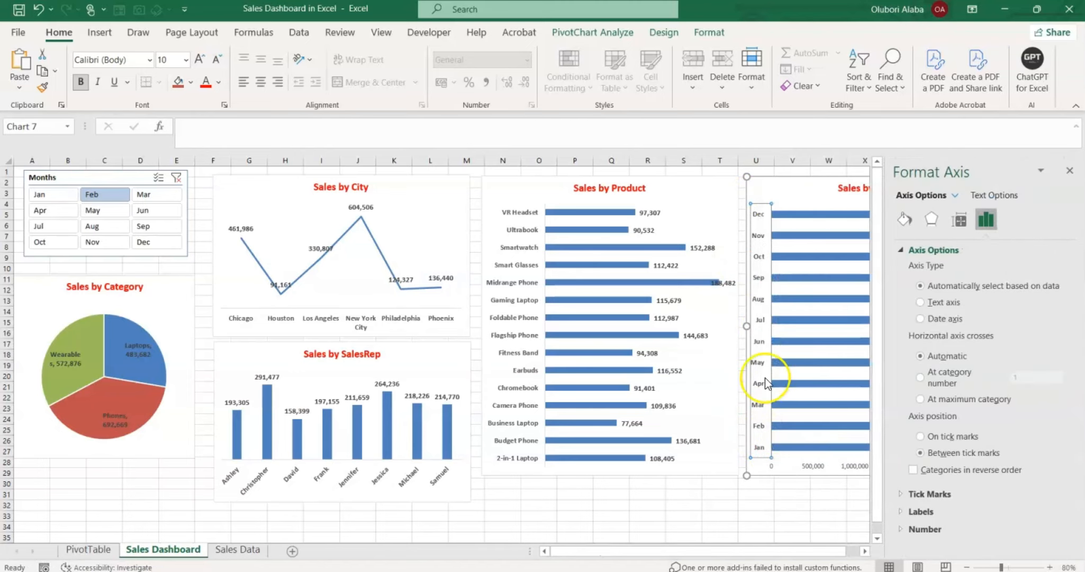
click(934, 470)
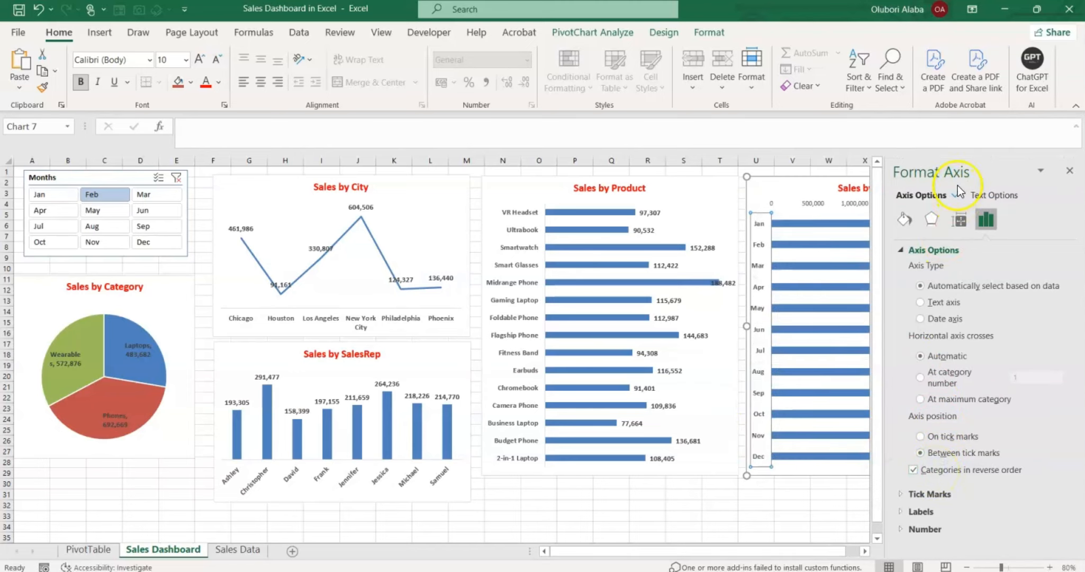
click(1070, 170)
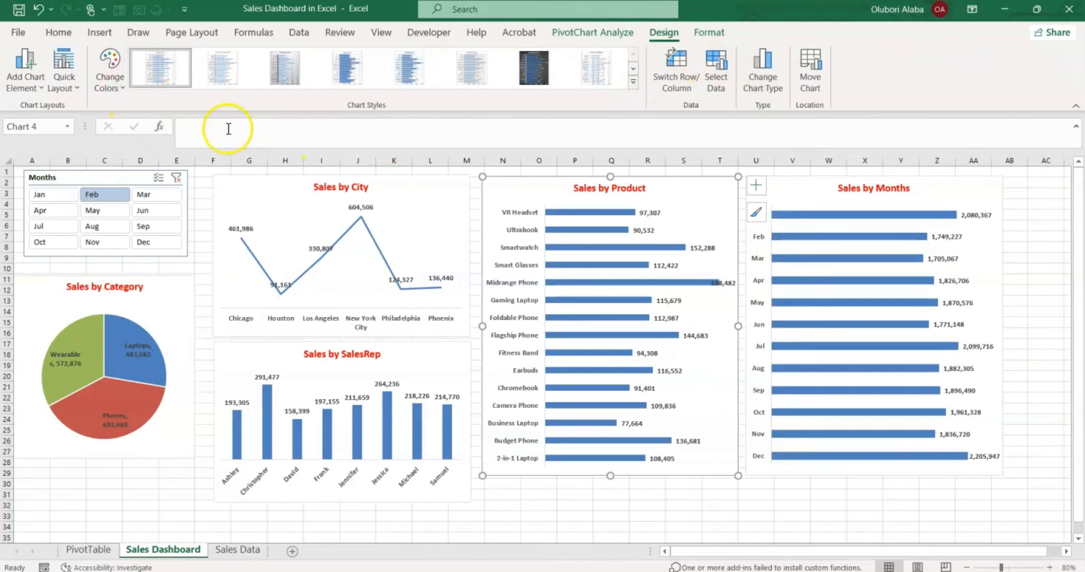
- Recolor the Sales by Product chart with Colorful Palette 4 and the Sales by Months chart with the colorful palette that starts with red
click(126, 86)
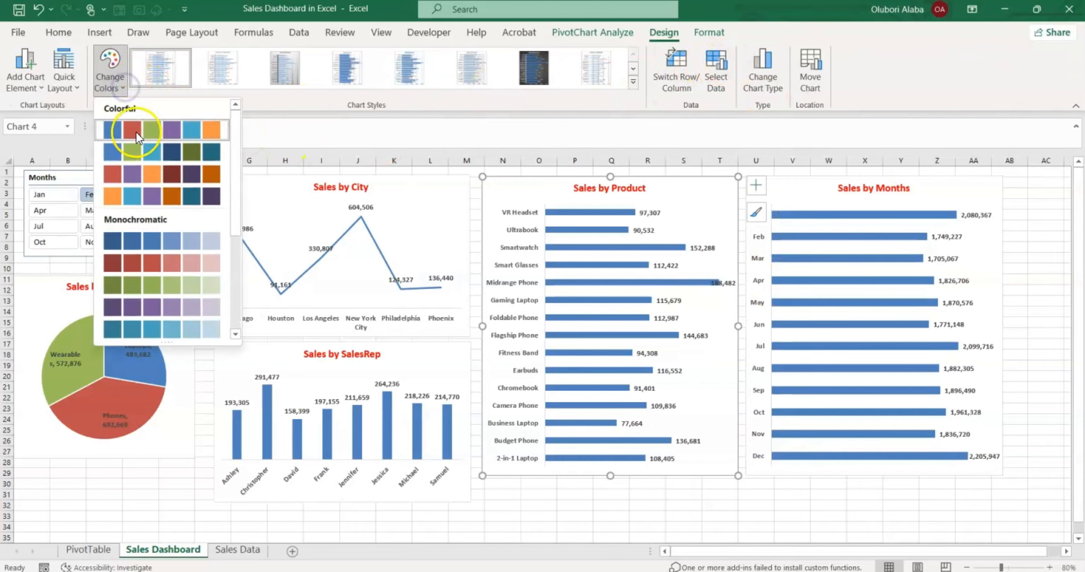
click(173, 192)
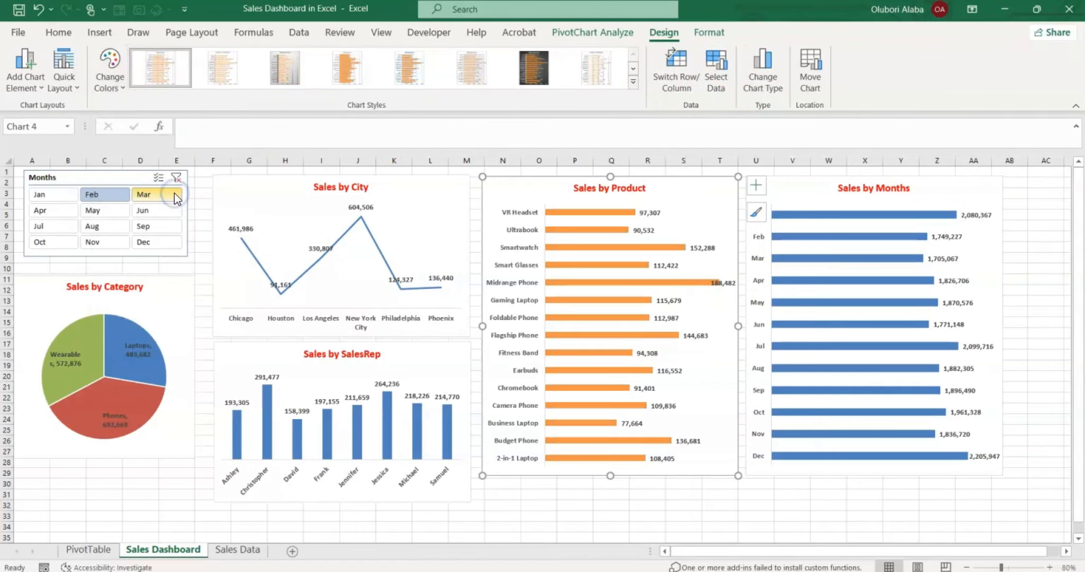
click(801, 189)
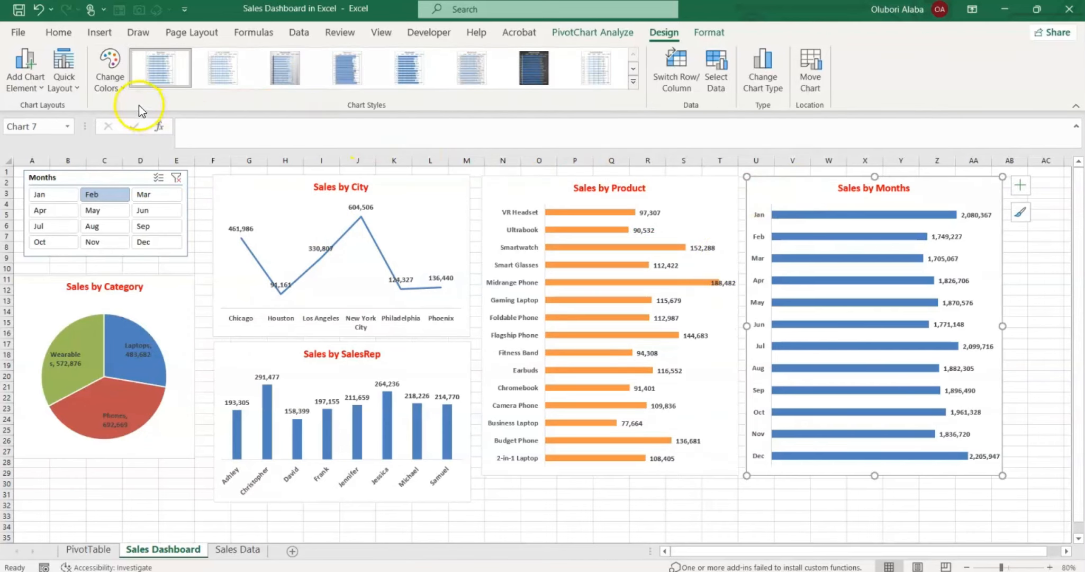
click(119, 90)
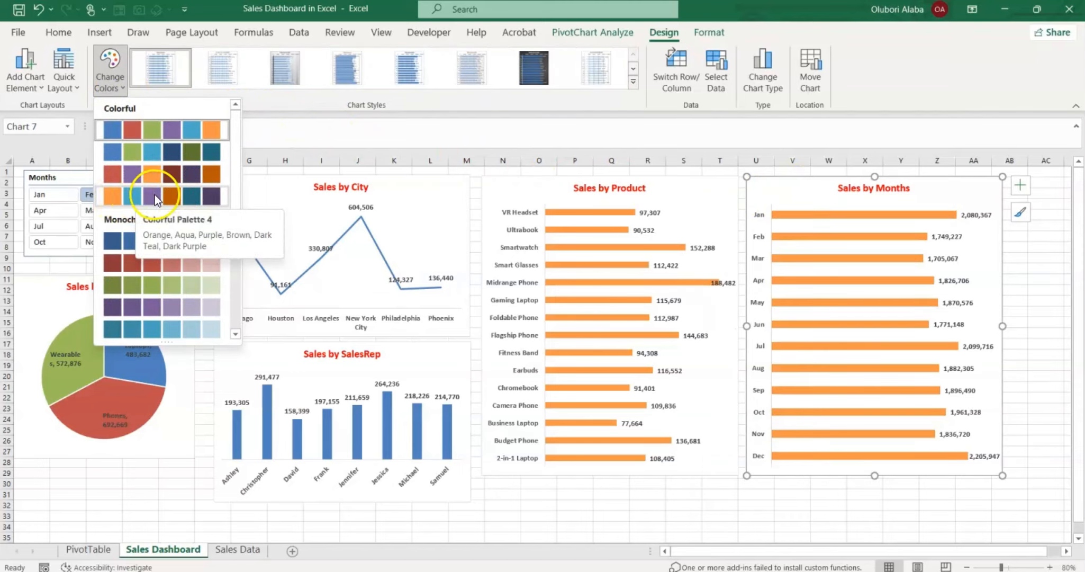
click(186, 194)
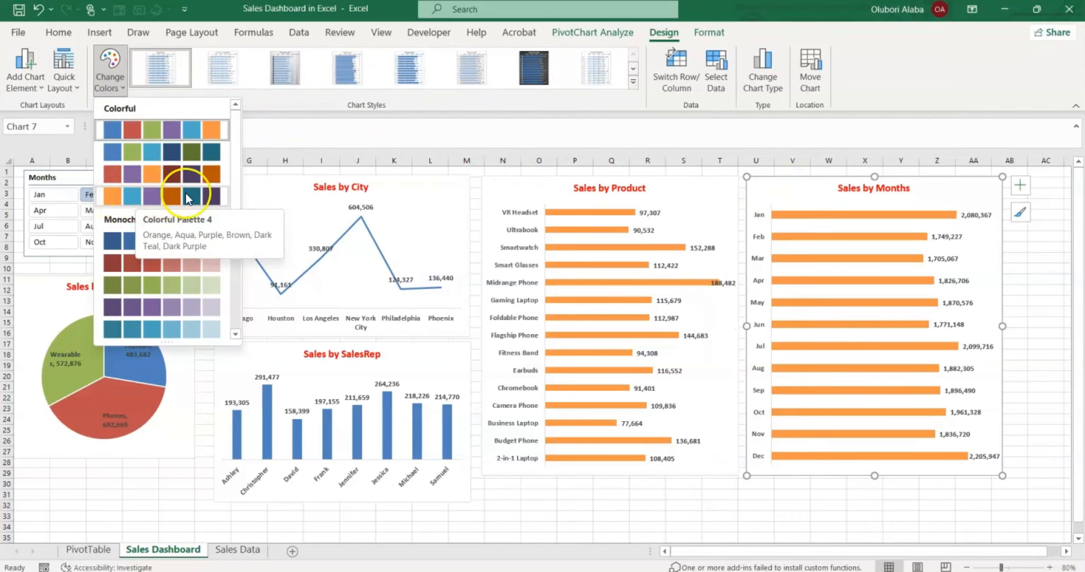
click(212, 175)
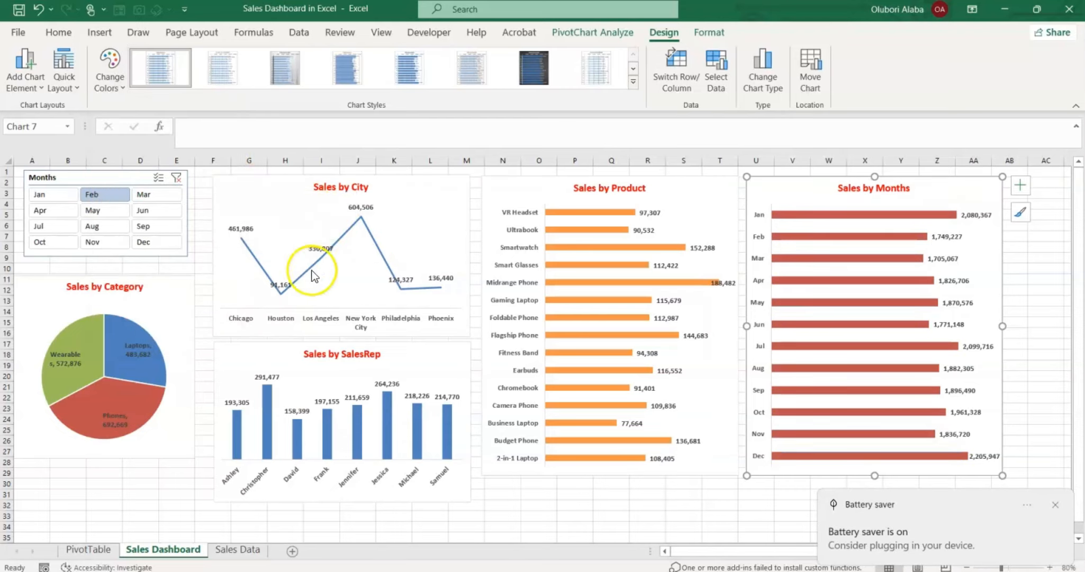
- Recolor the Sales by SalesRep chart with Colorful Palette 3 and the Sales by Category pie with the red monochromatic palette
click(234, 355)
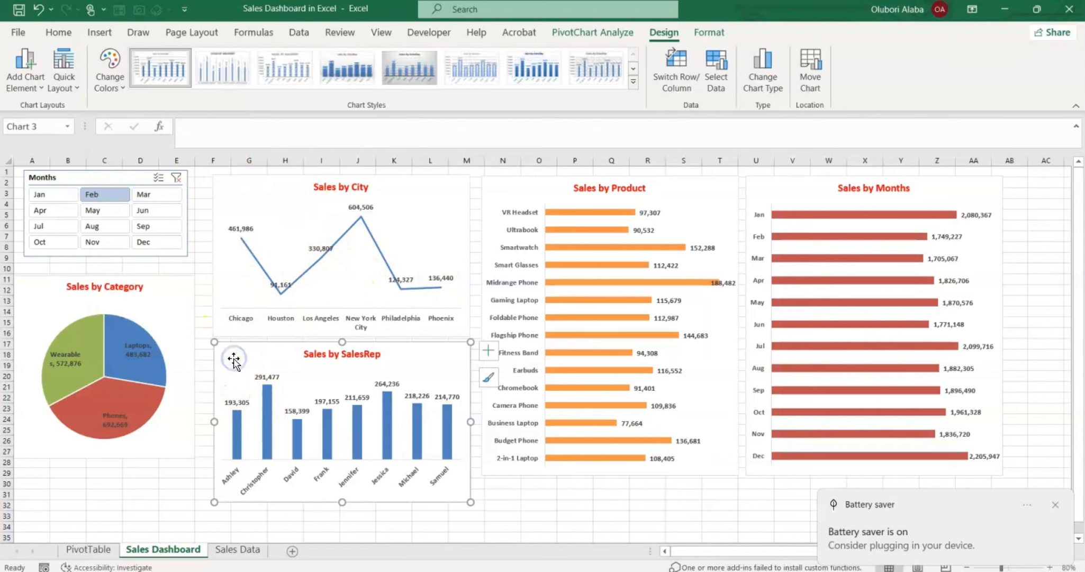
click(118, 84)
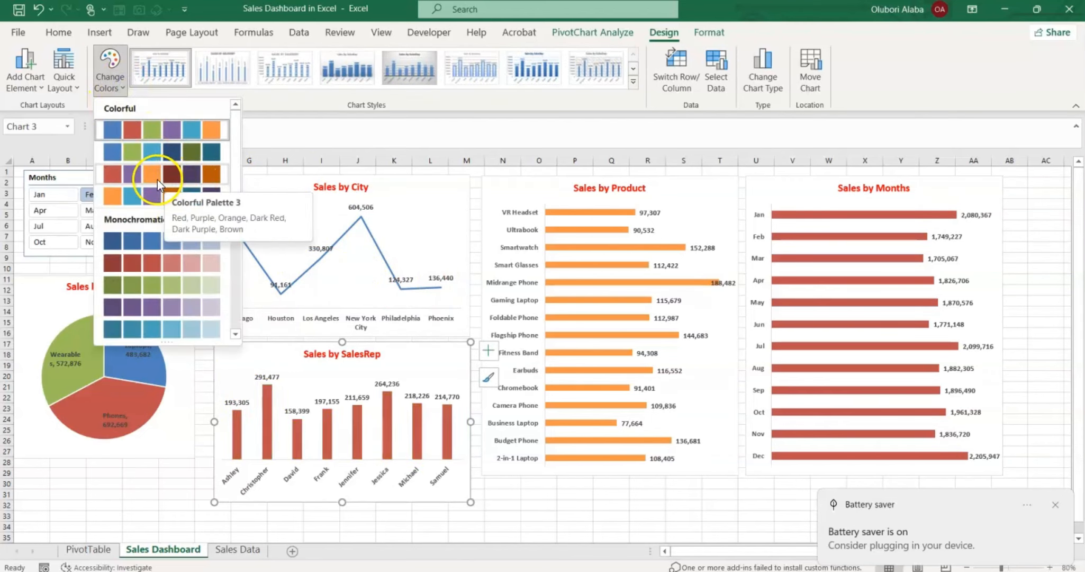
click(177, 179)
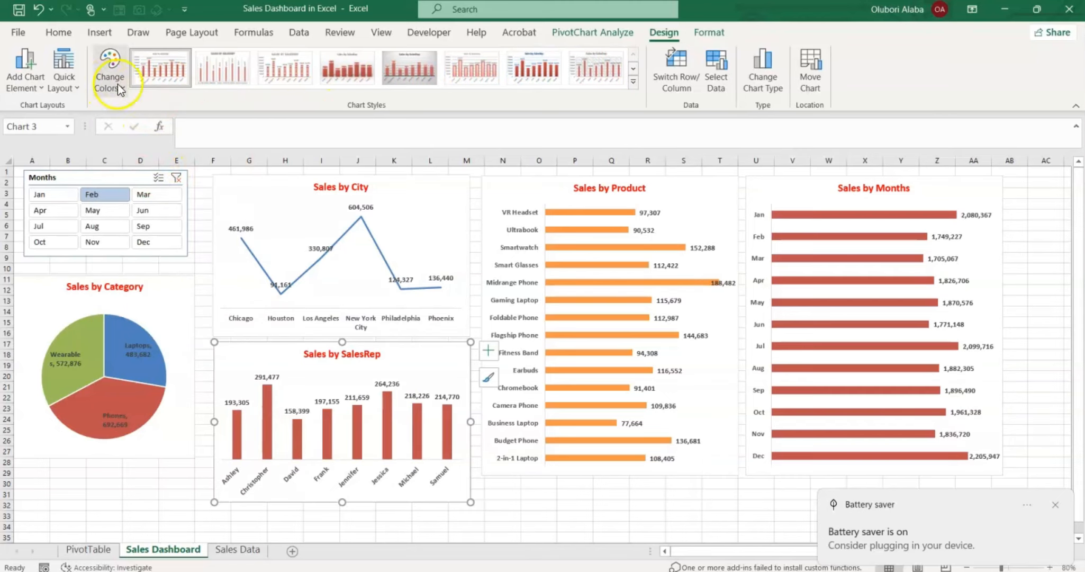
click(158, 317)
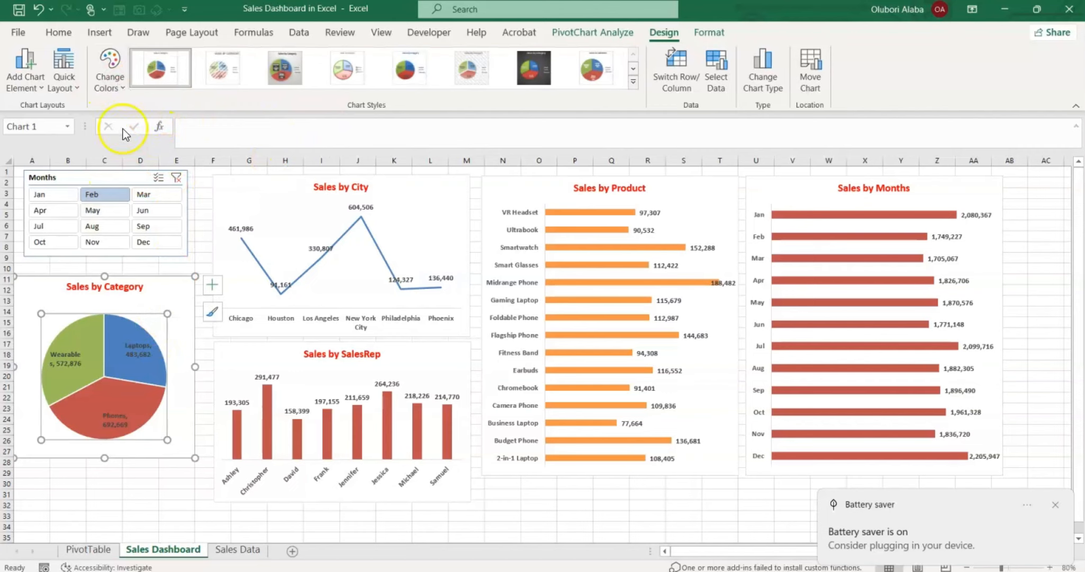
click(127, 90)
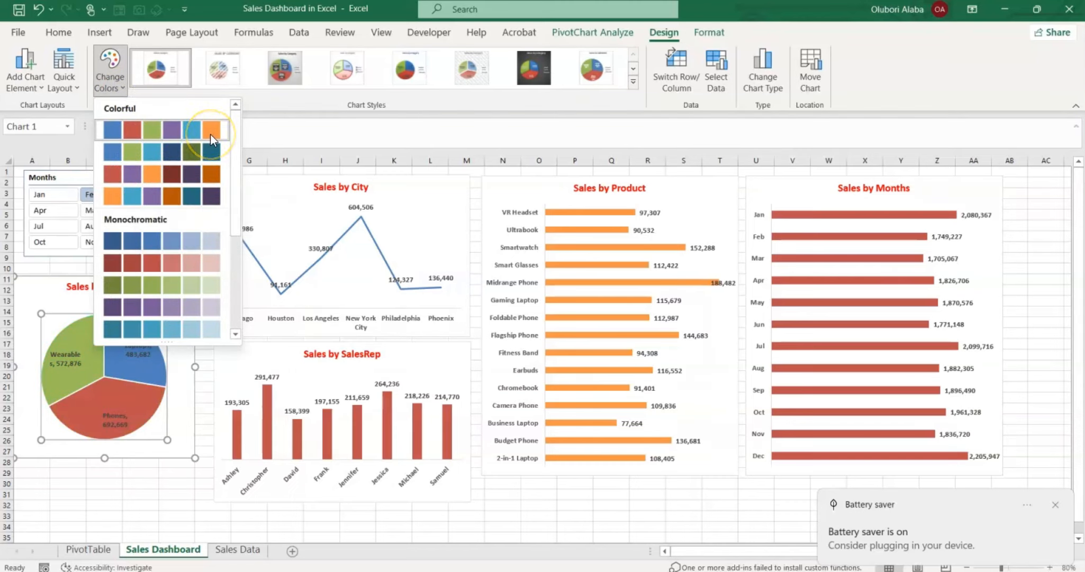
click(168, 266)
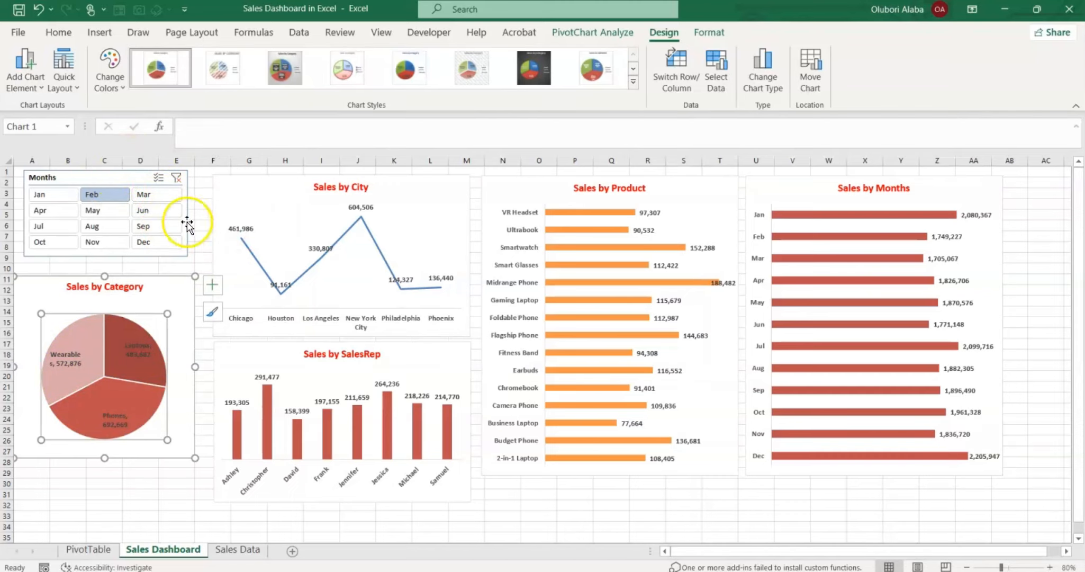
- Clear the Months slicer's filter and apply the dark red slicer style to it
click(141, 181)
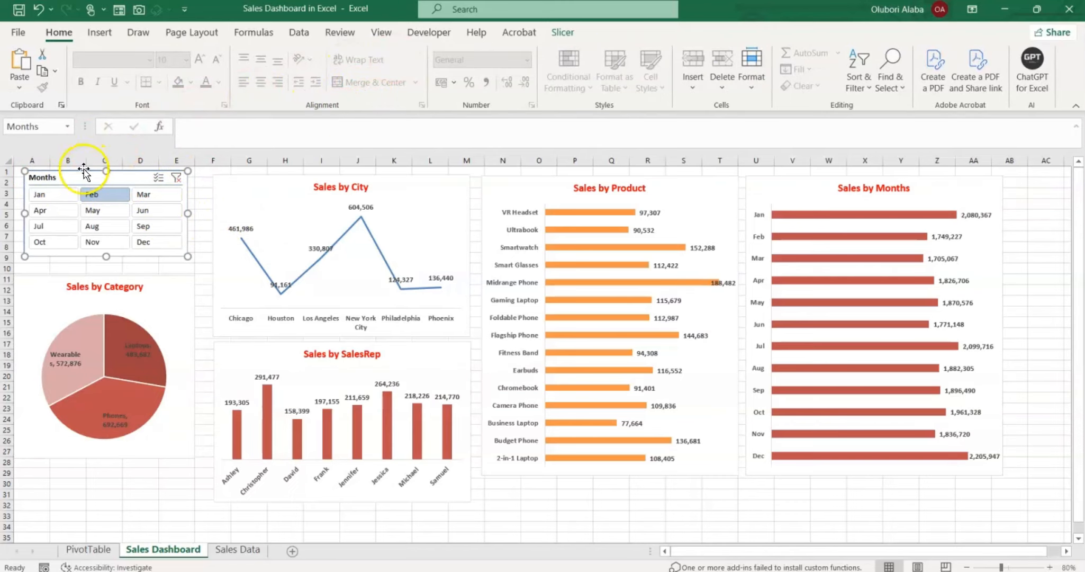
click(176, 180)
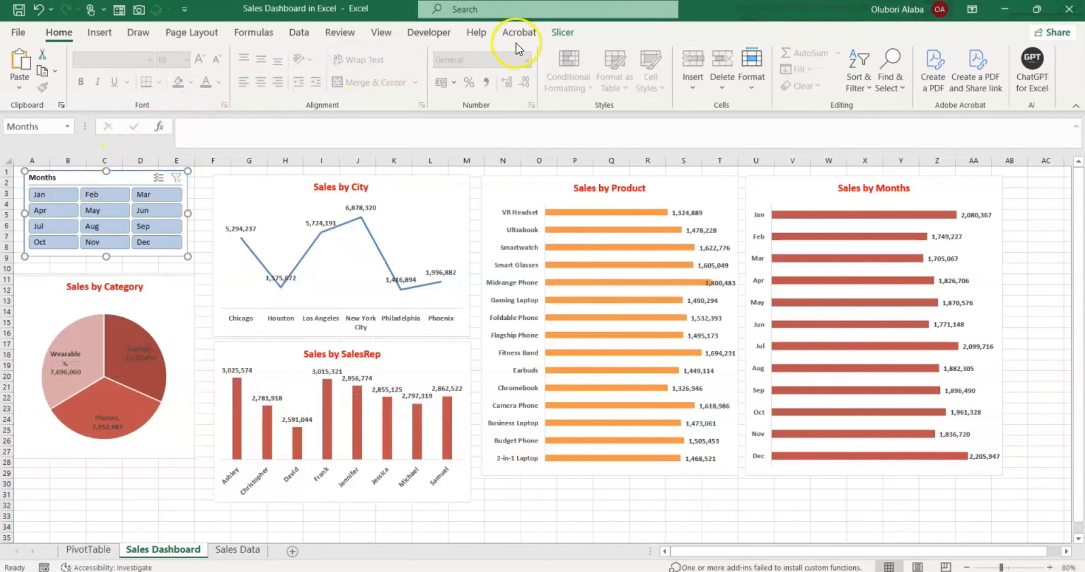
click(563, 33)
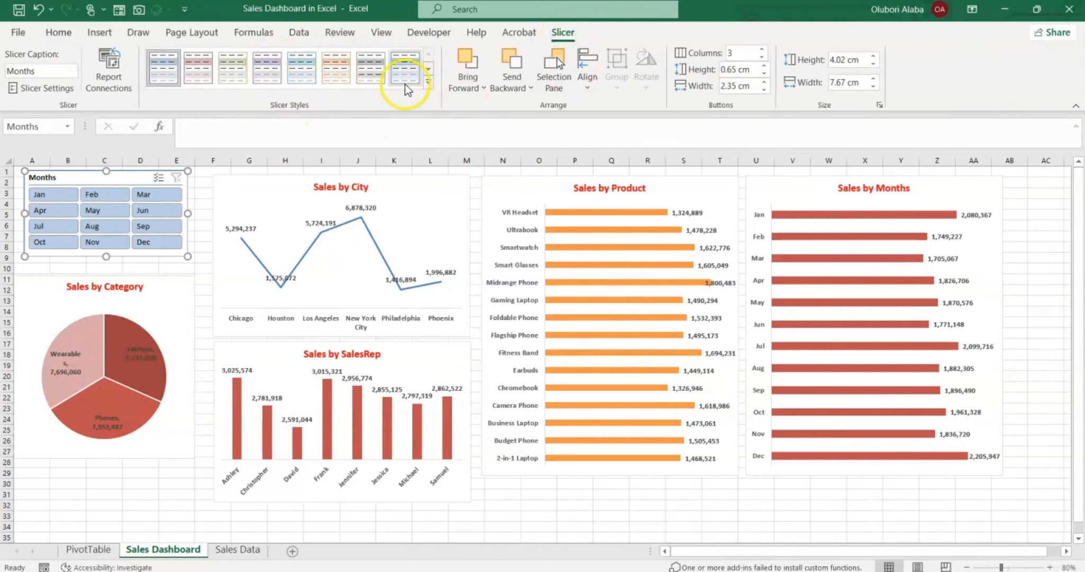
click(423, 83)
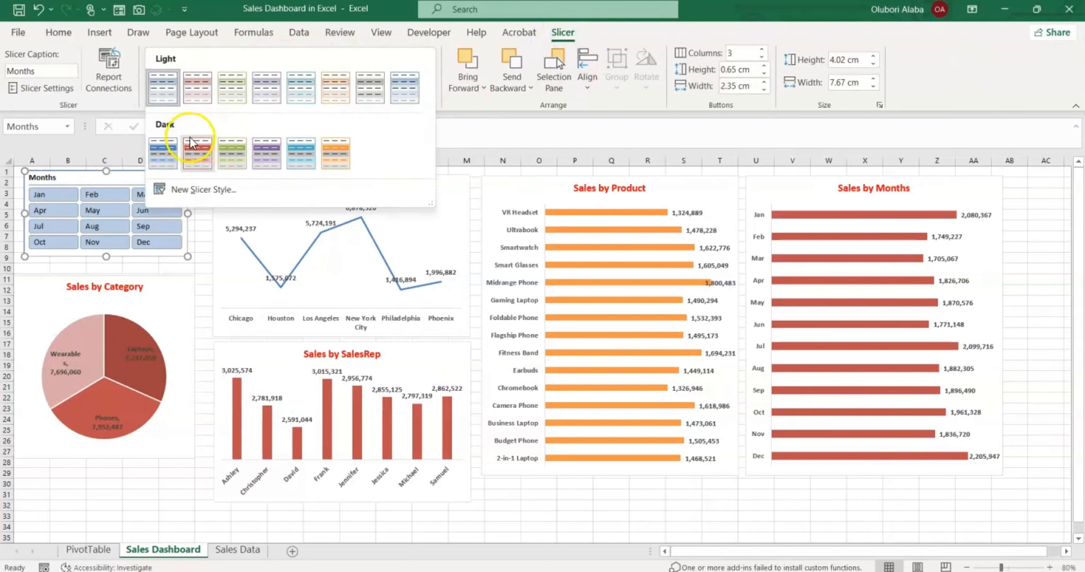
click(208, 154)
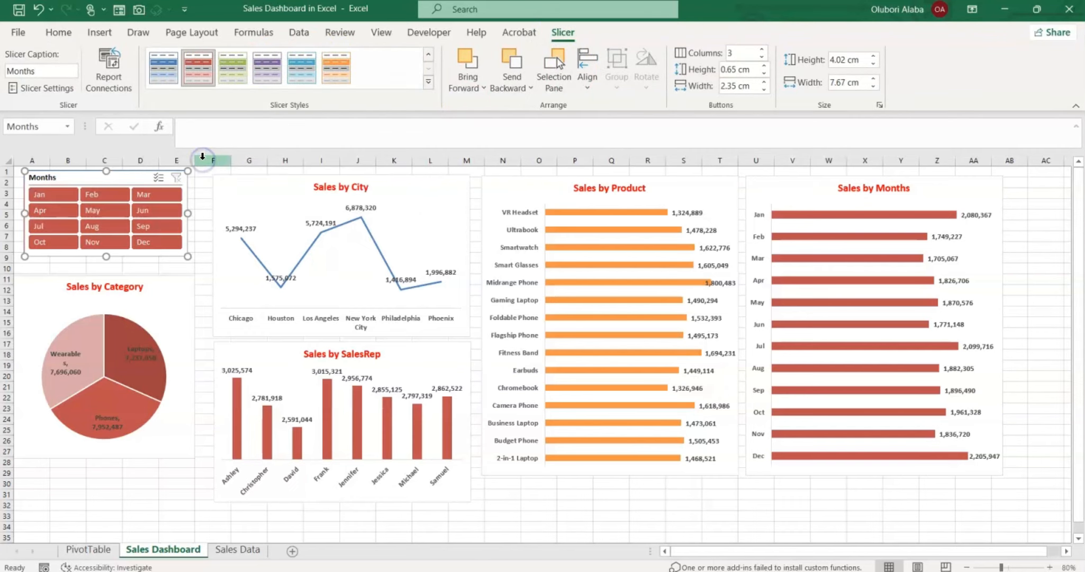
click(199, 268)
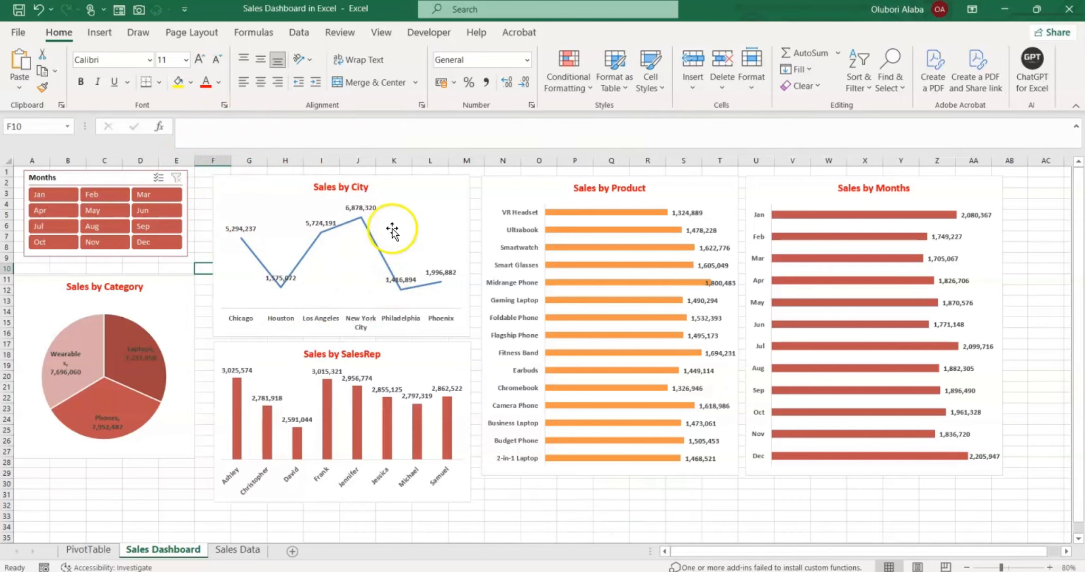
- Hide the gridlines on the Sales Dashboard sheet
click(197, 37)
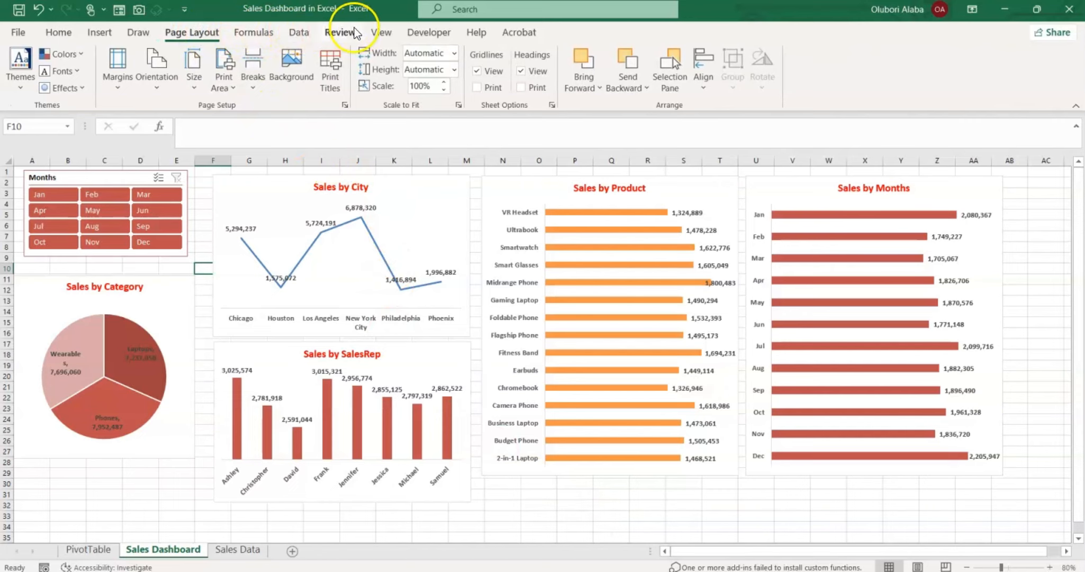
click(381, 32)
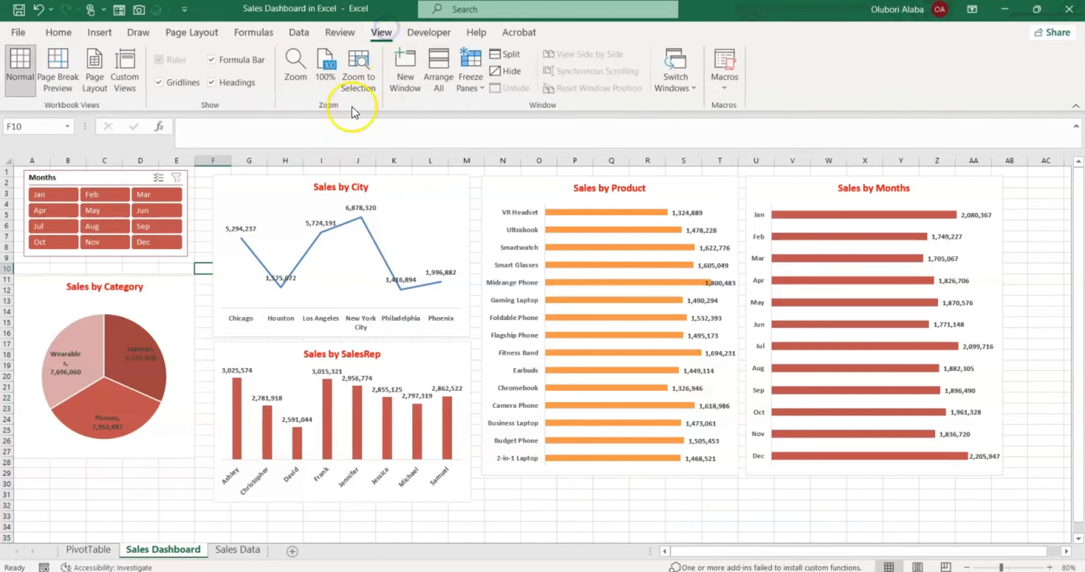
click(180, 84)
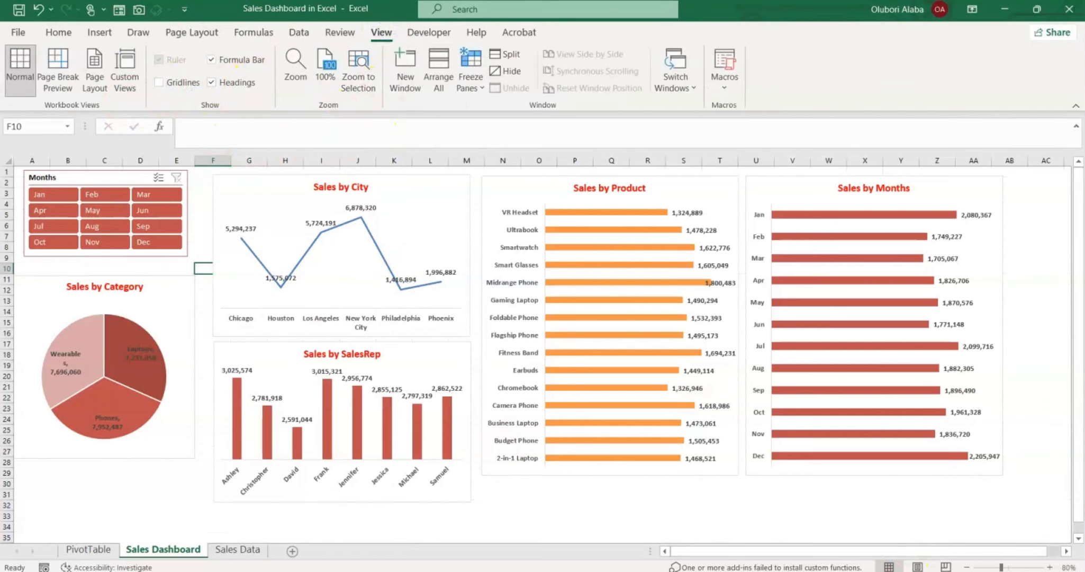
- Set the Sales Dashboard sheet's zoom to a custom magnification of 85%
click(1066, 567)
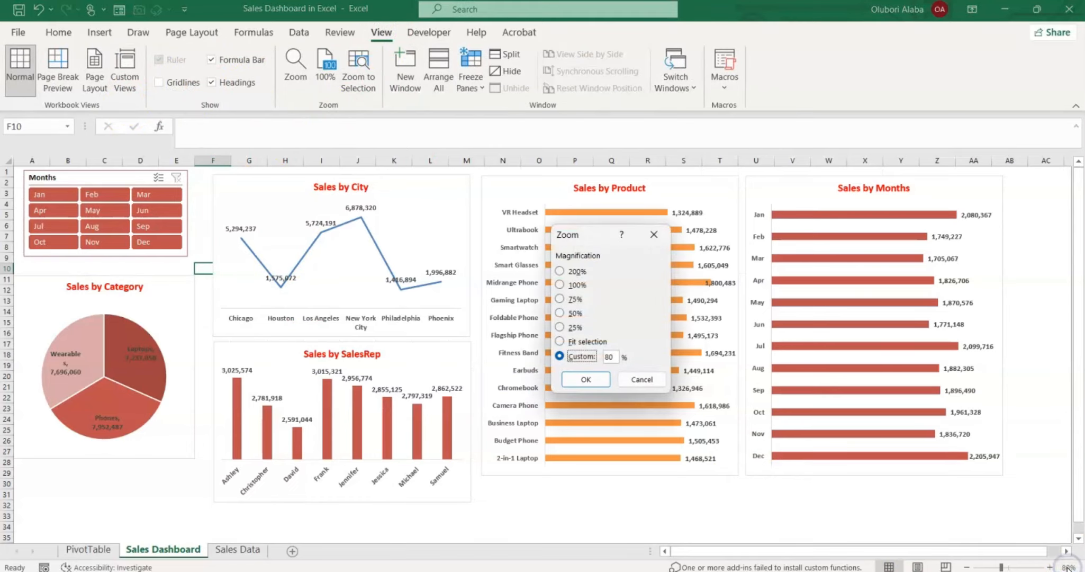
click(611, 355)
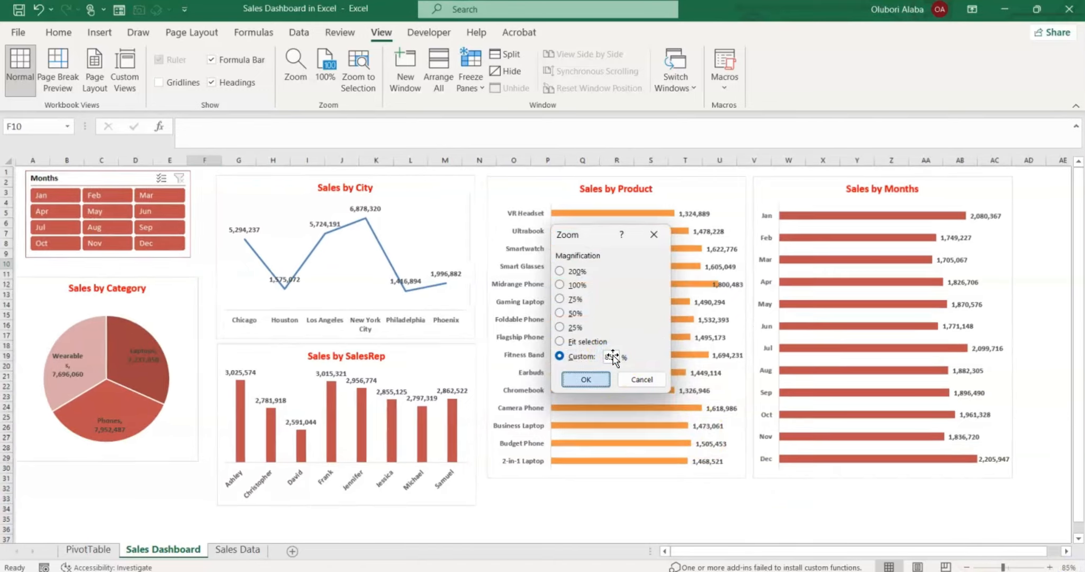
click(586, 379)
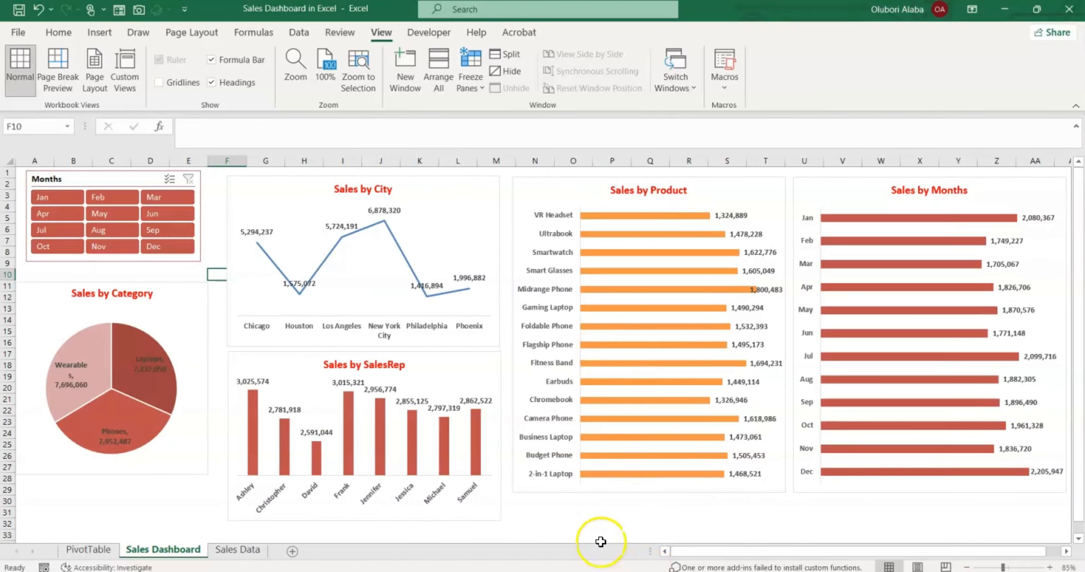
click(596, 524)
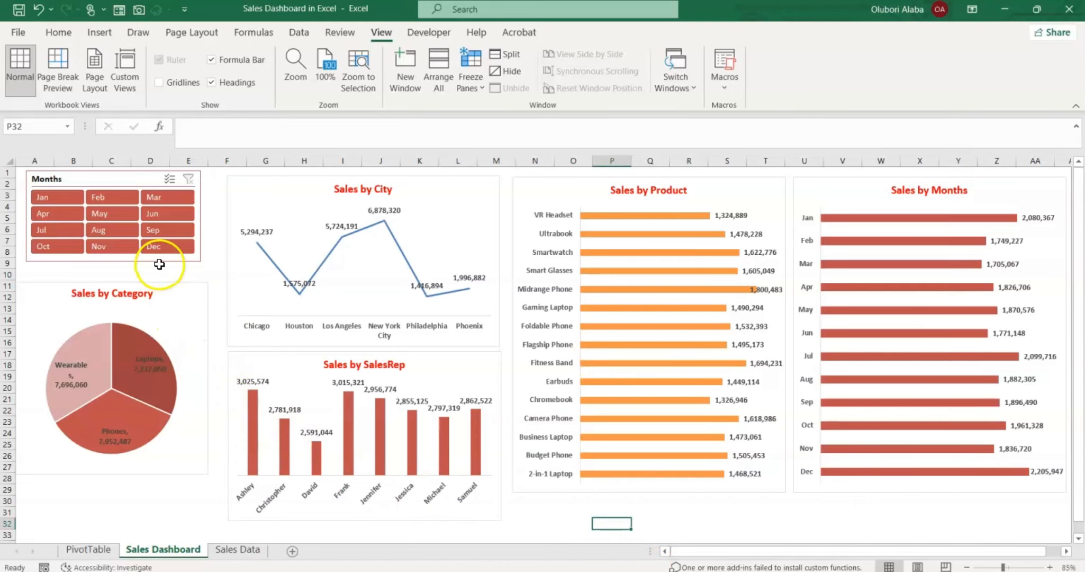
- Test the Months slicer by filtering the dashboard to Dec, Sep, Jun, May and Feb one at a time
click(161, 246)
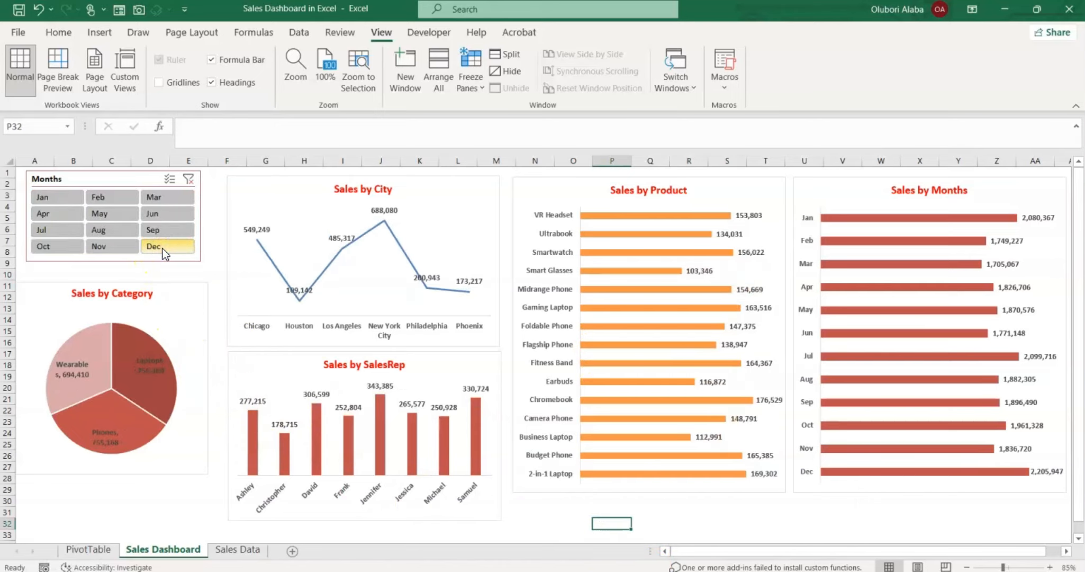
click(162, 233)
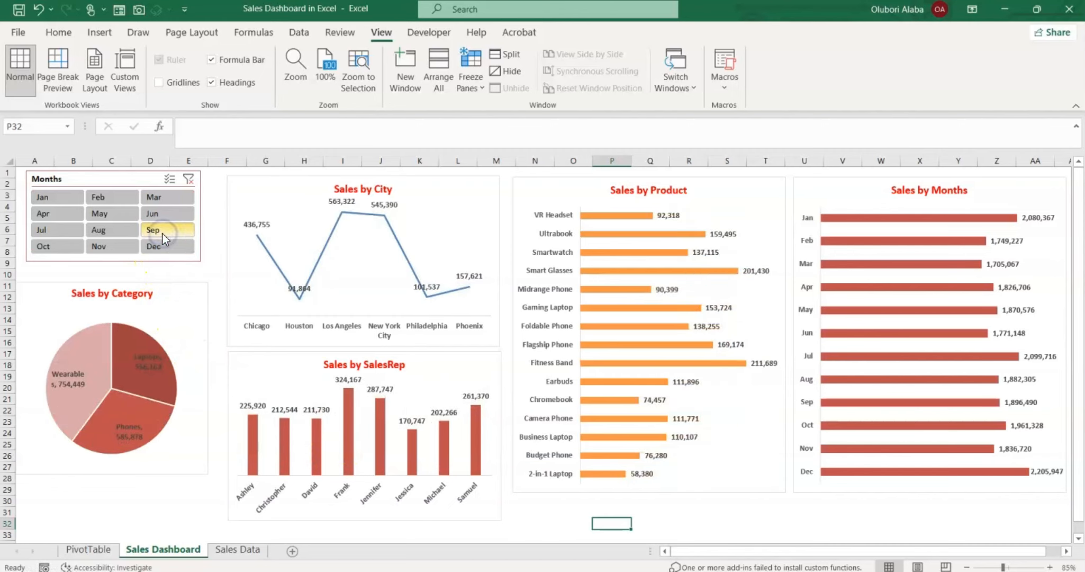
click(162, 216)
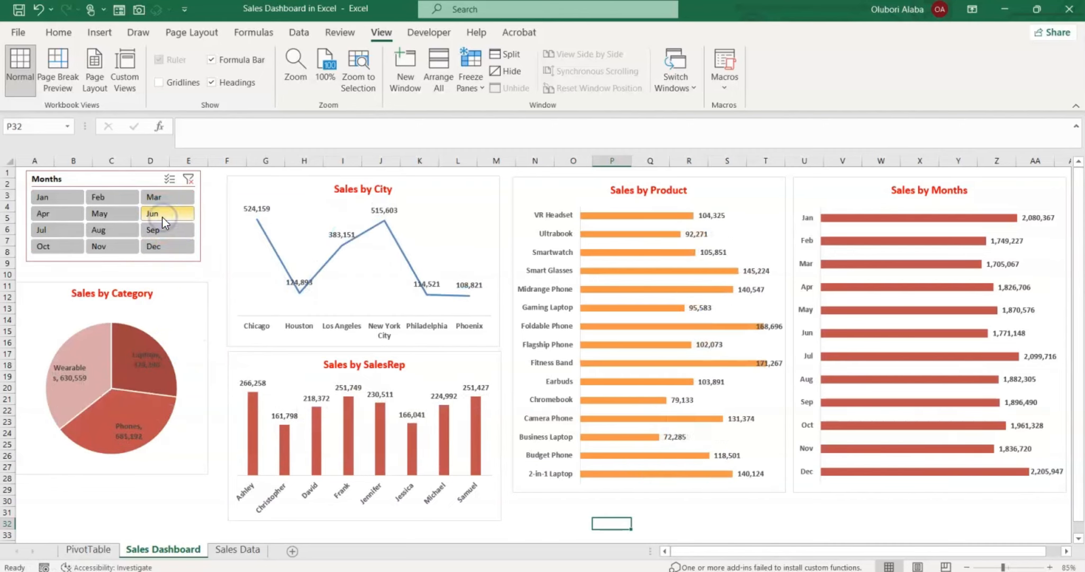
click(121, 215)
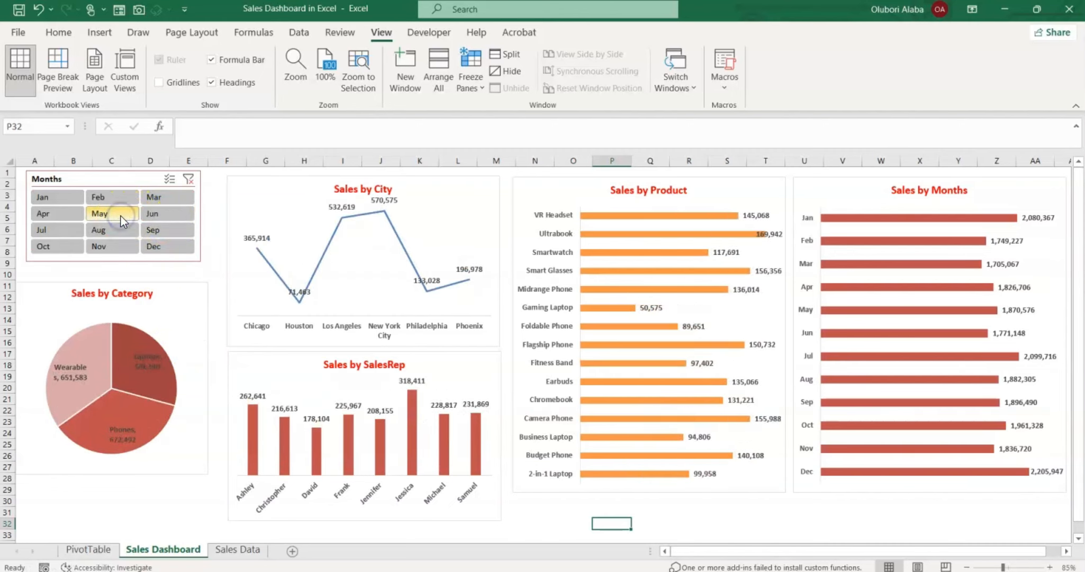
click(122, 202)
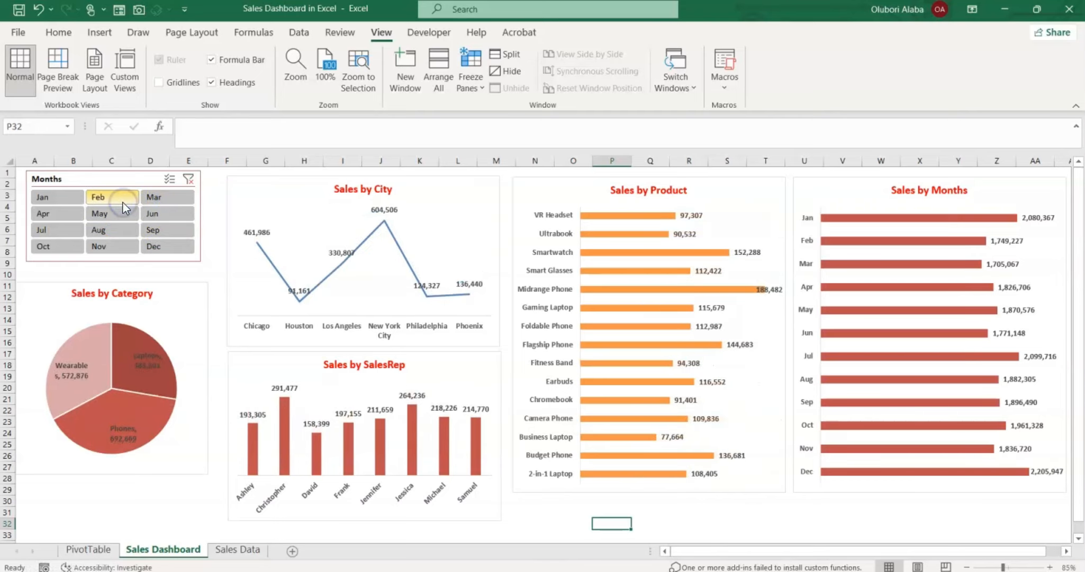
- Filter the dashboard to the Feb through Sep range, to Nov and to Jan in turn, and clear the Months filter
drag(123, 202, 156, 231)
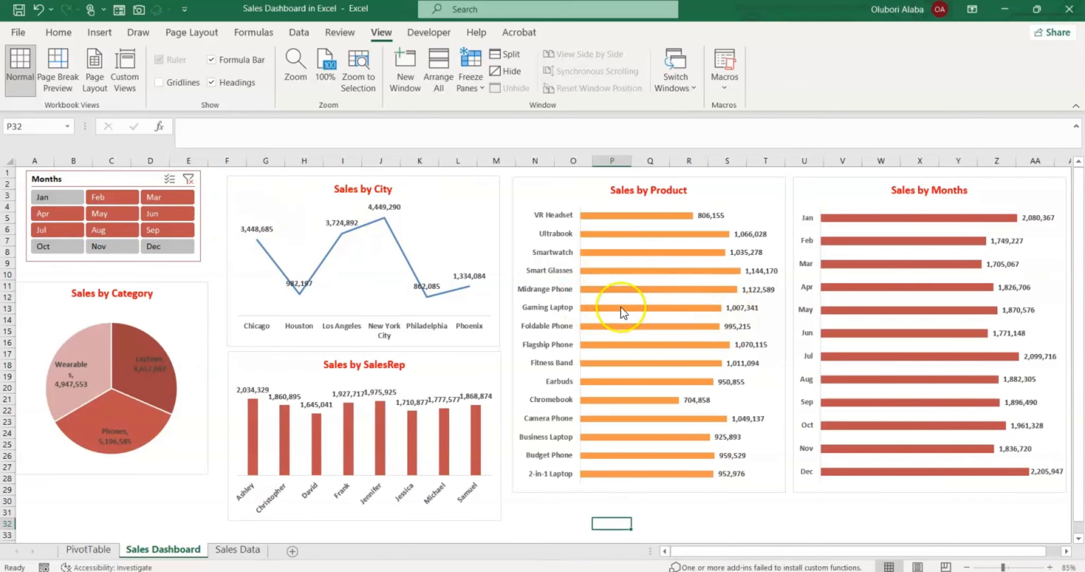
click(113, 248)
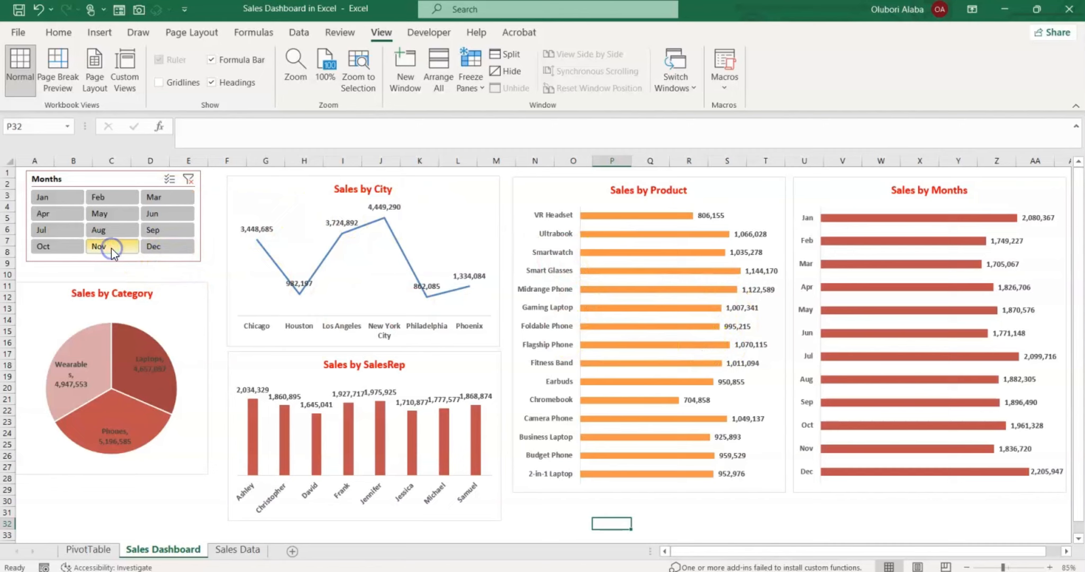
click(61, 194)
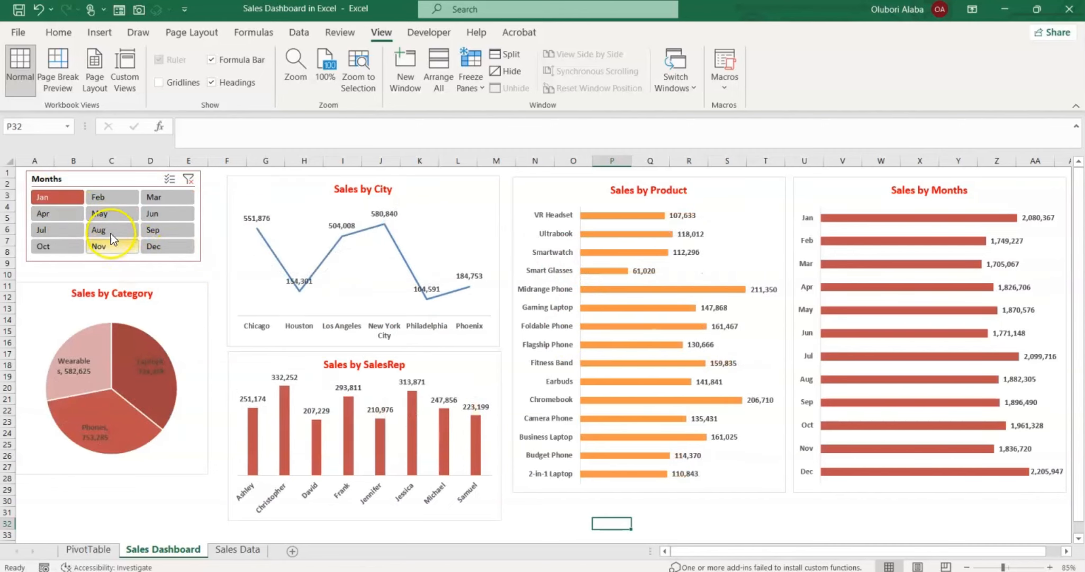
click(188, 183)
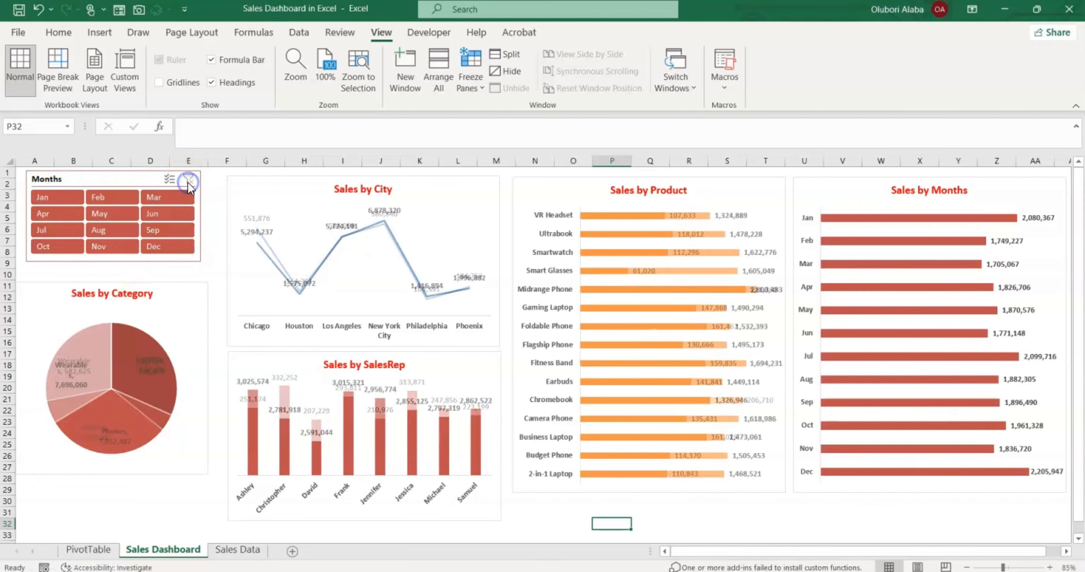